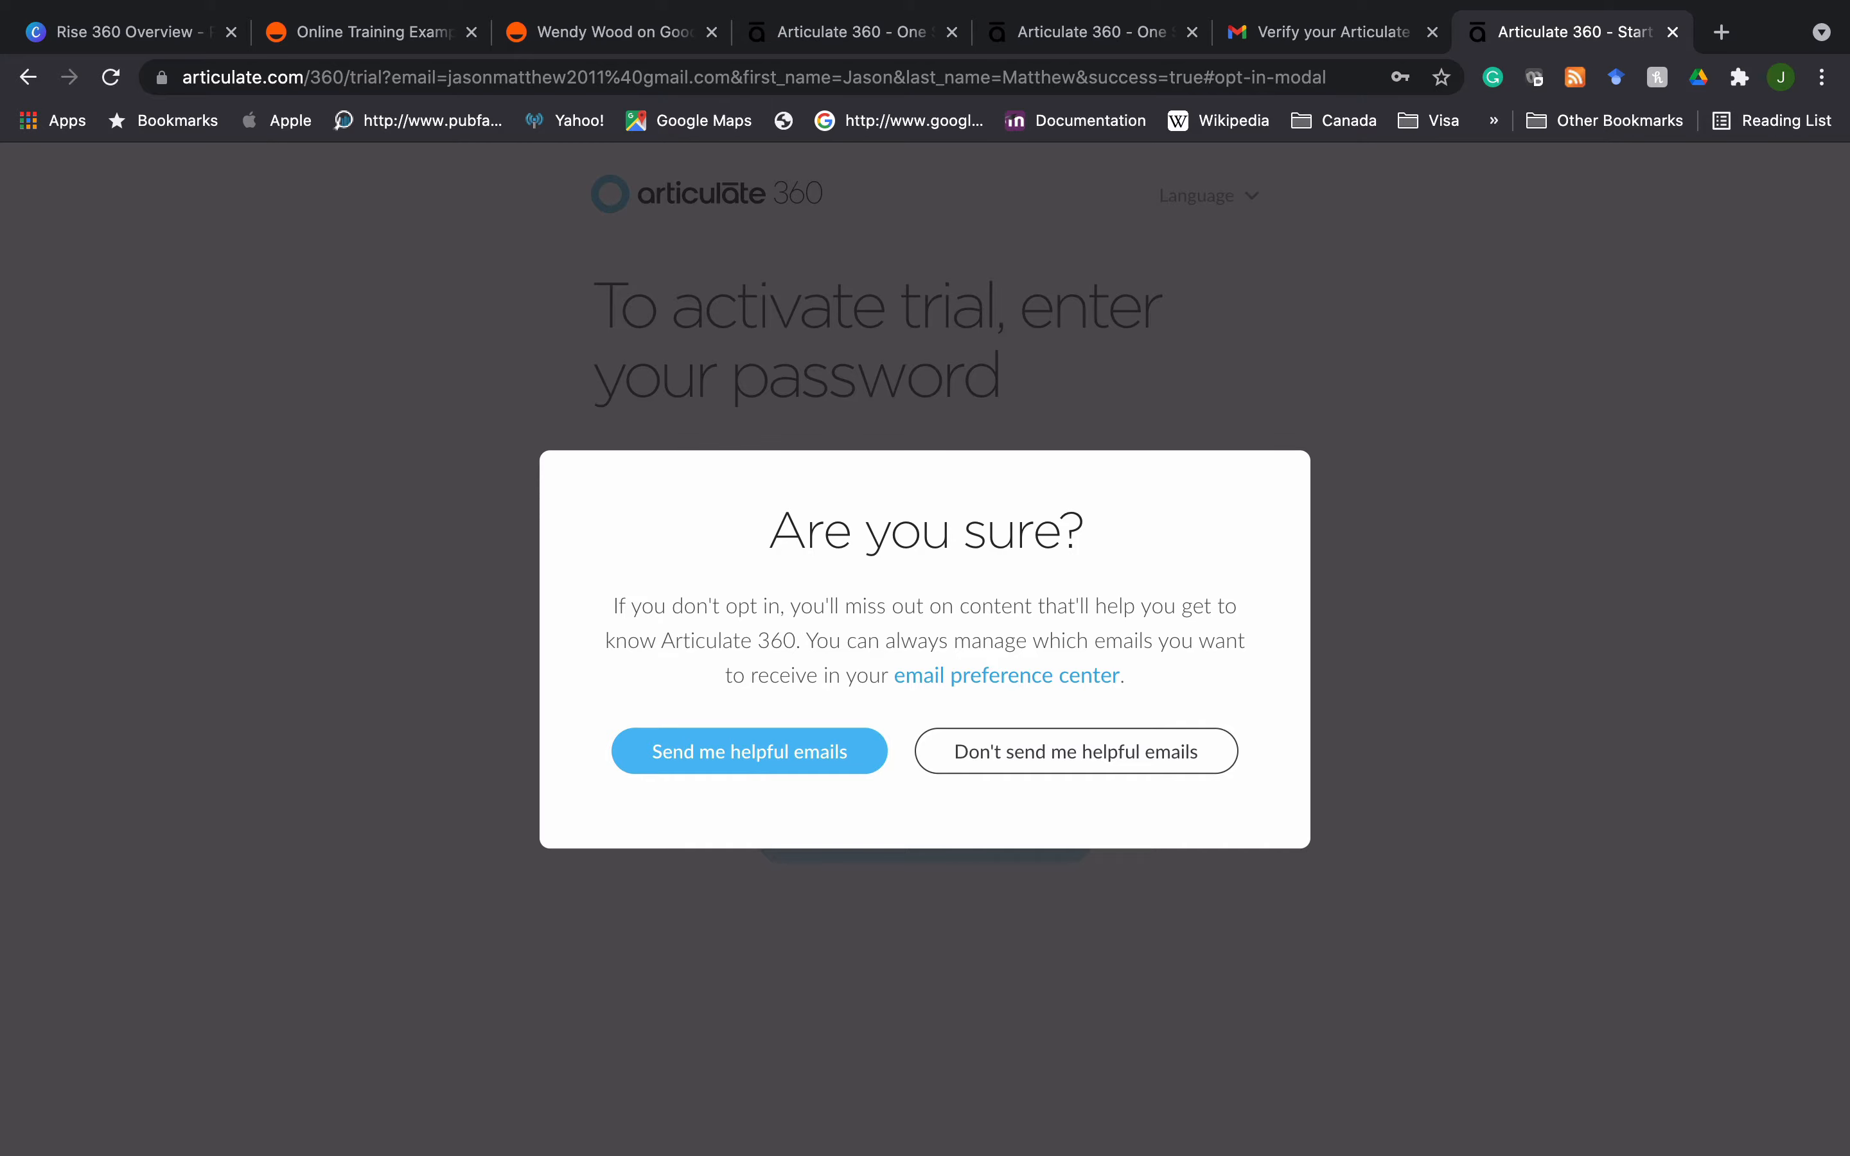
# - Opt out of the helpful emails and skip inviting team members to the trial
pyautogui.click(1029, 759)
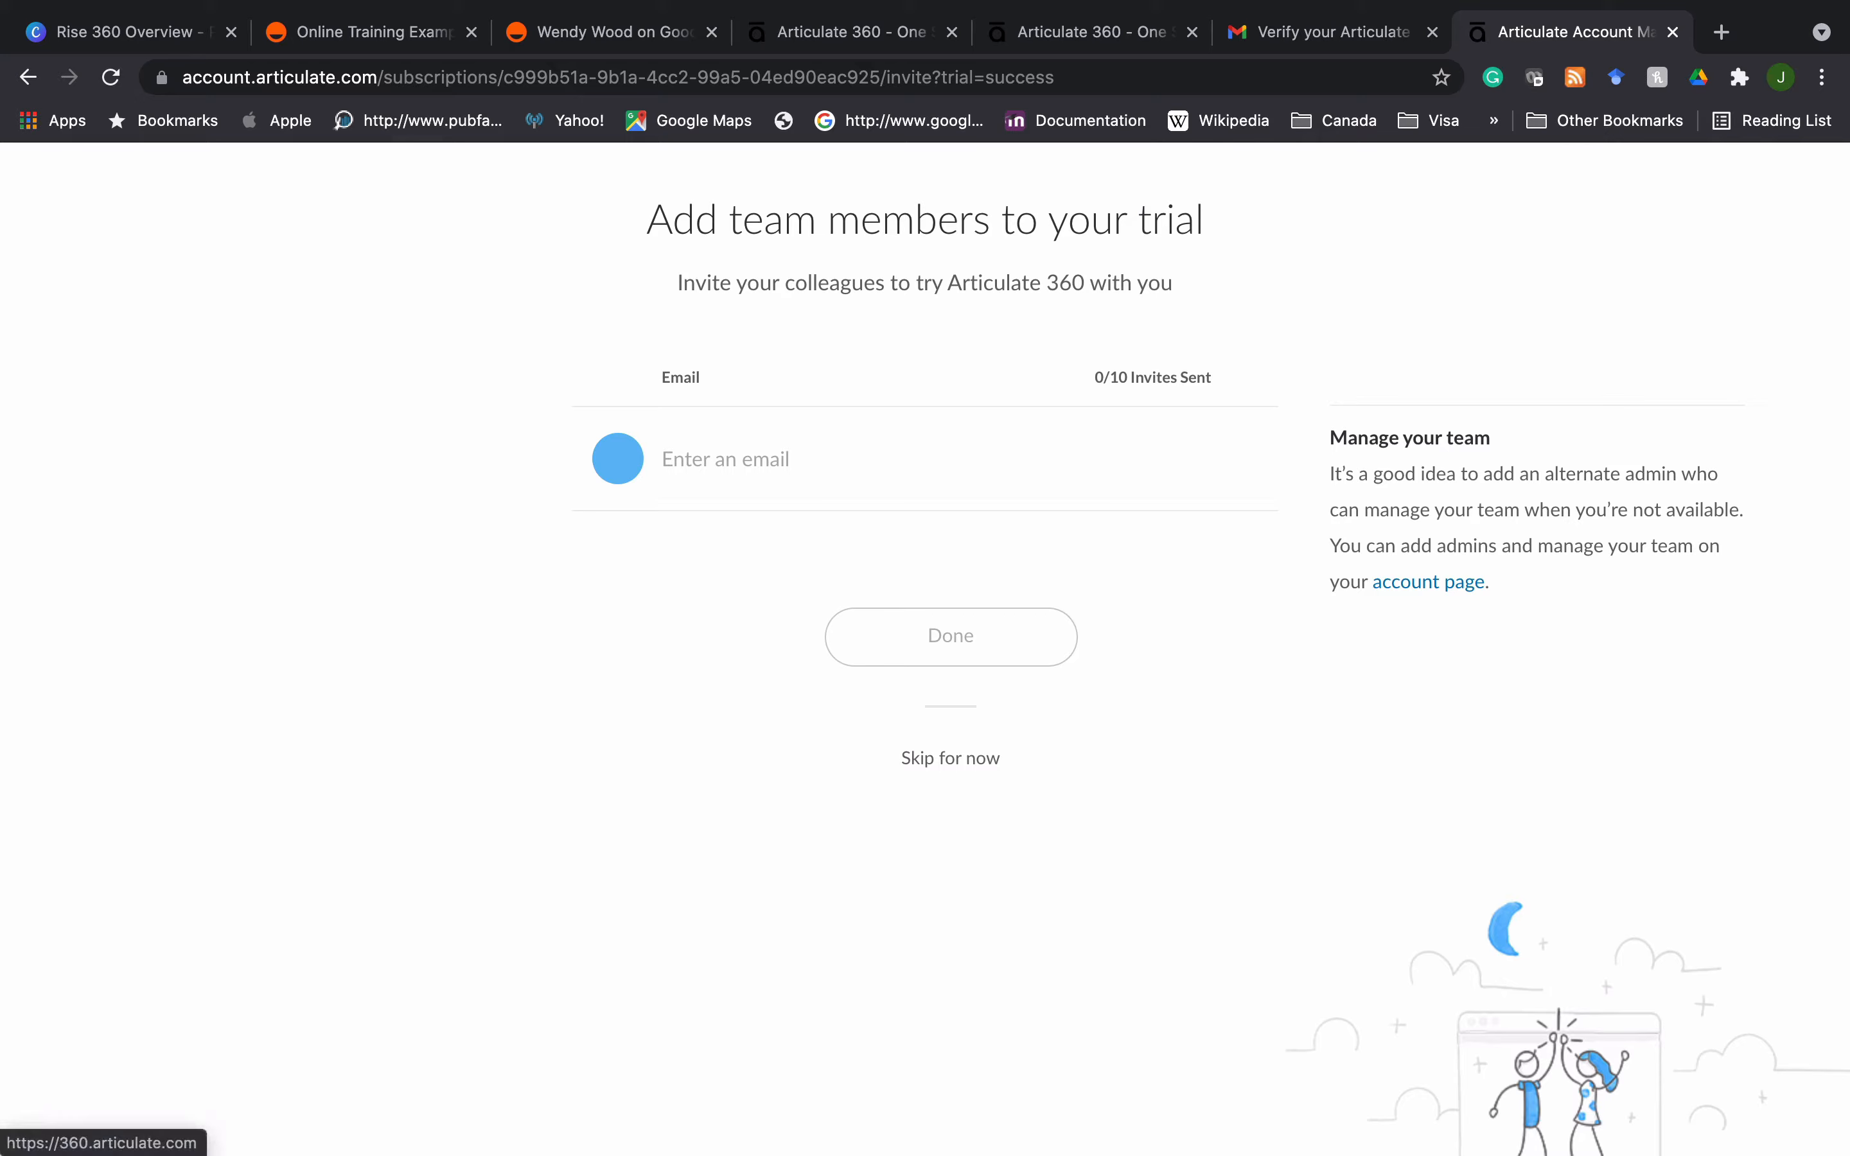
pyautogui.click(962, 761)
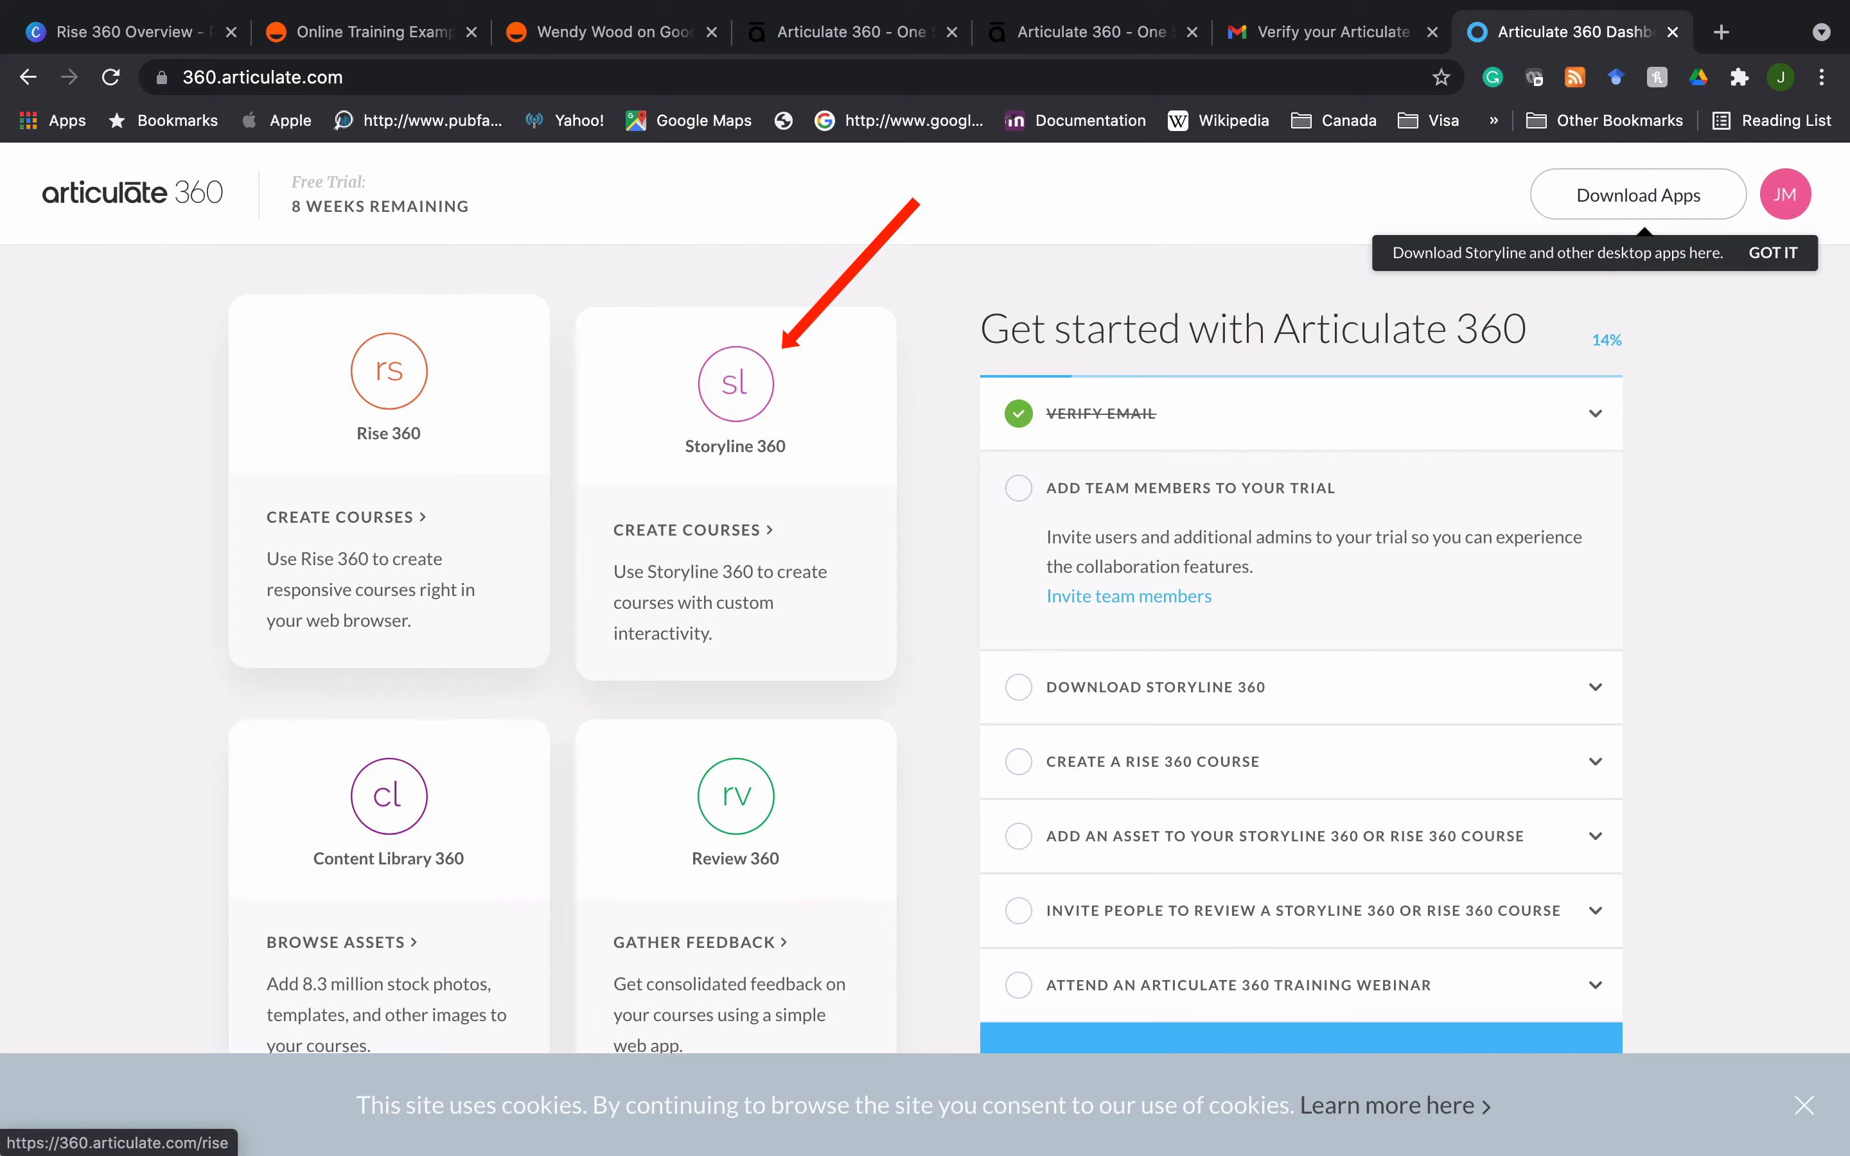
# - Create a blank course in Rise 360 and dismiss the cookie notice
pyautogui.click(389, 382)
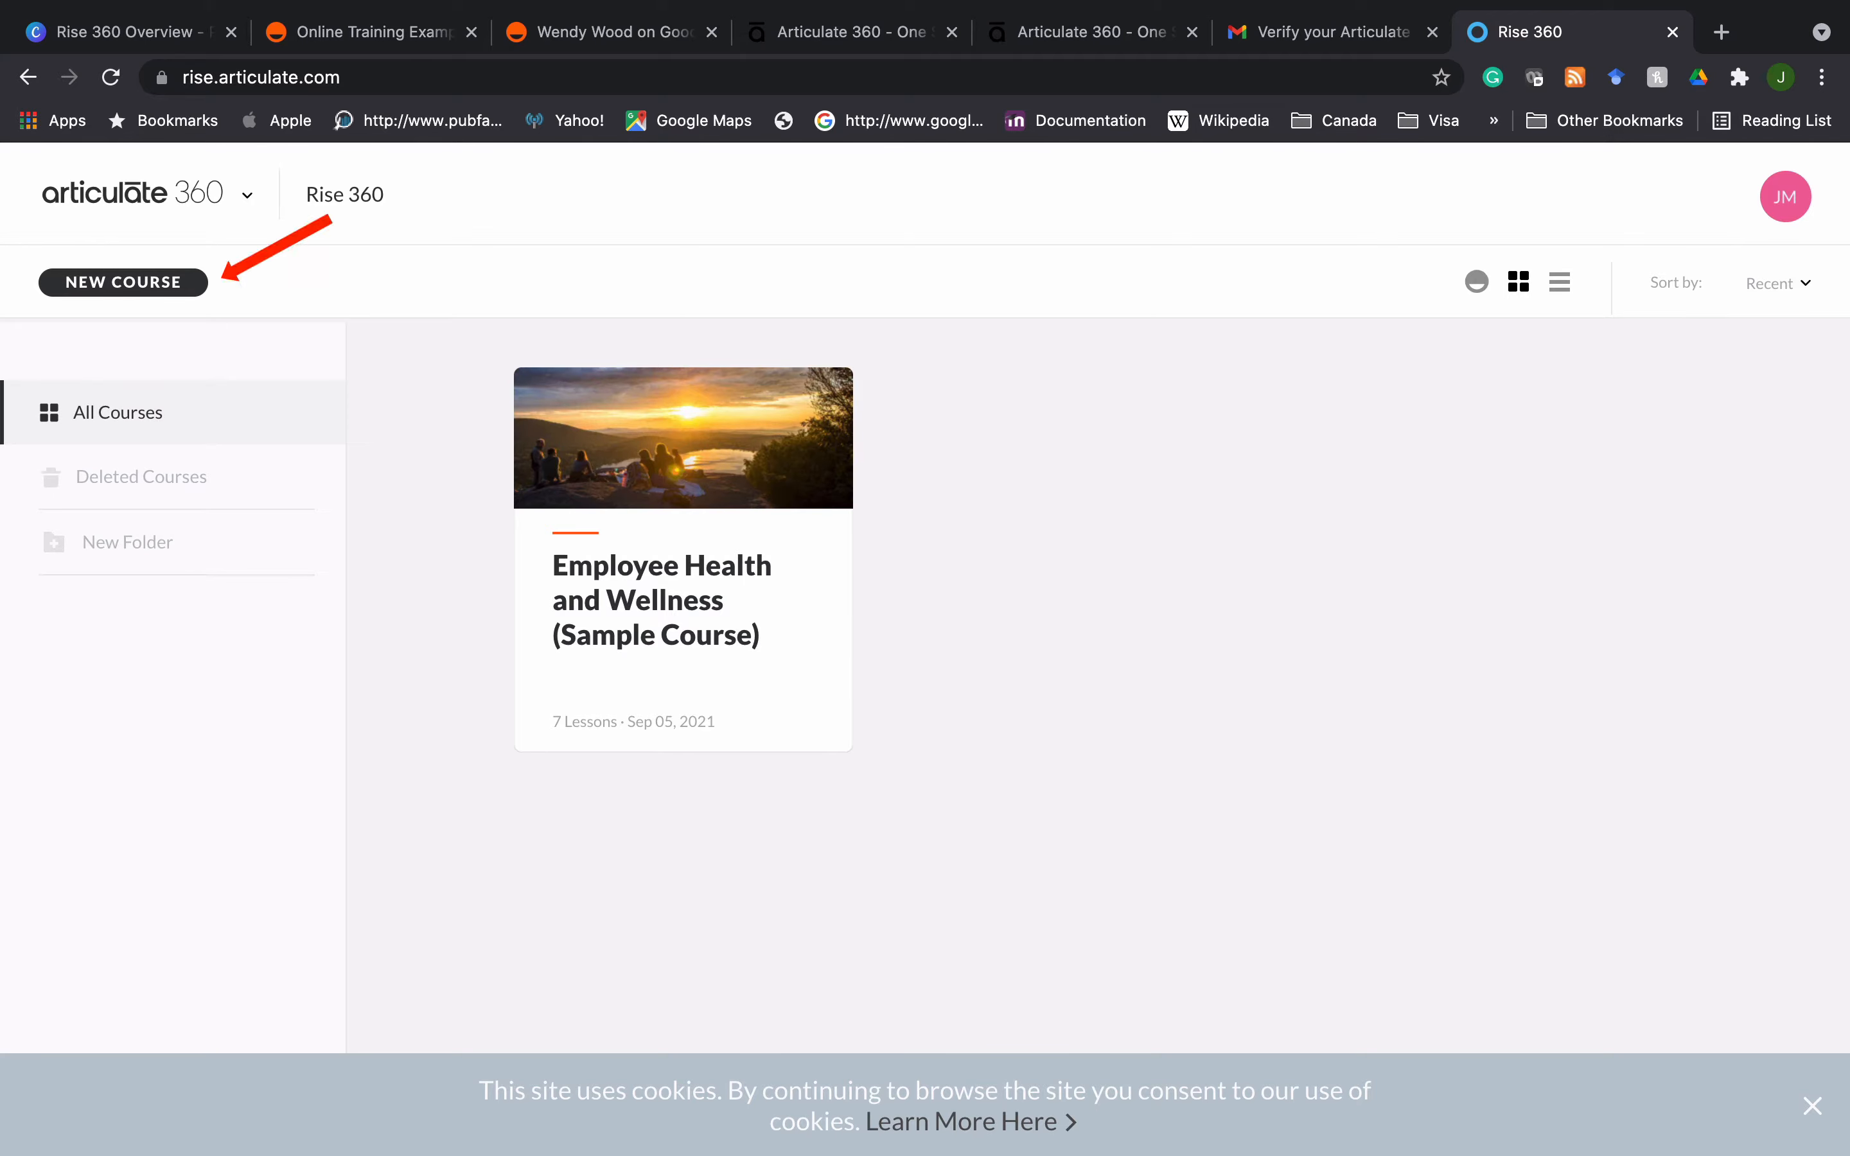
pyautogui.click(153, 281)
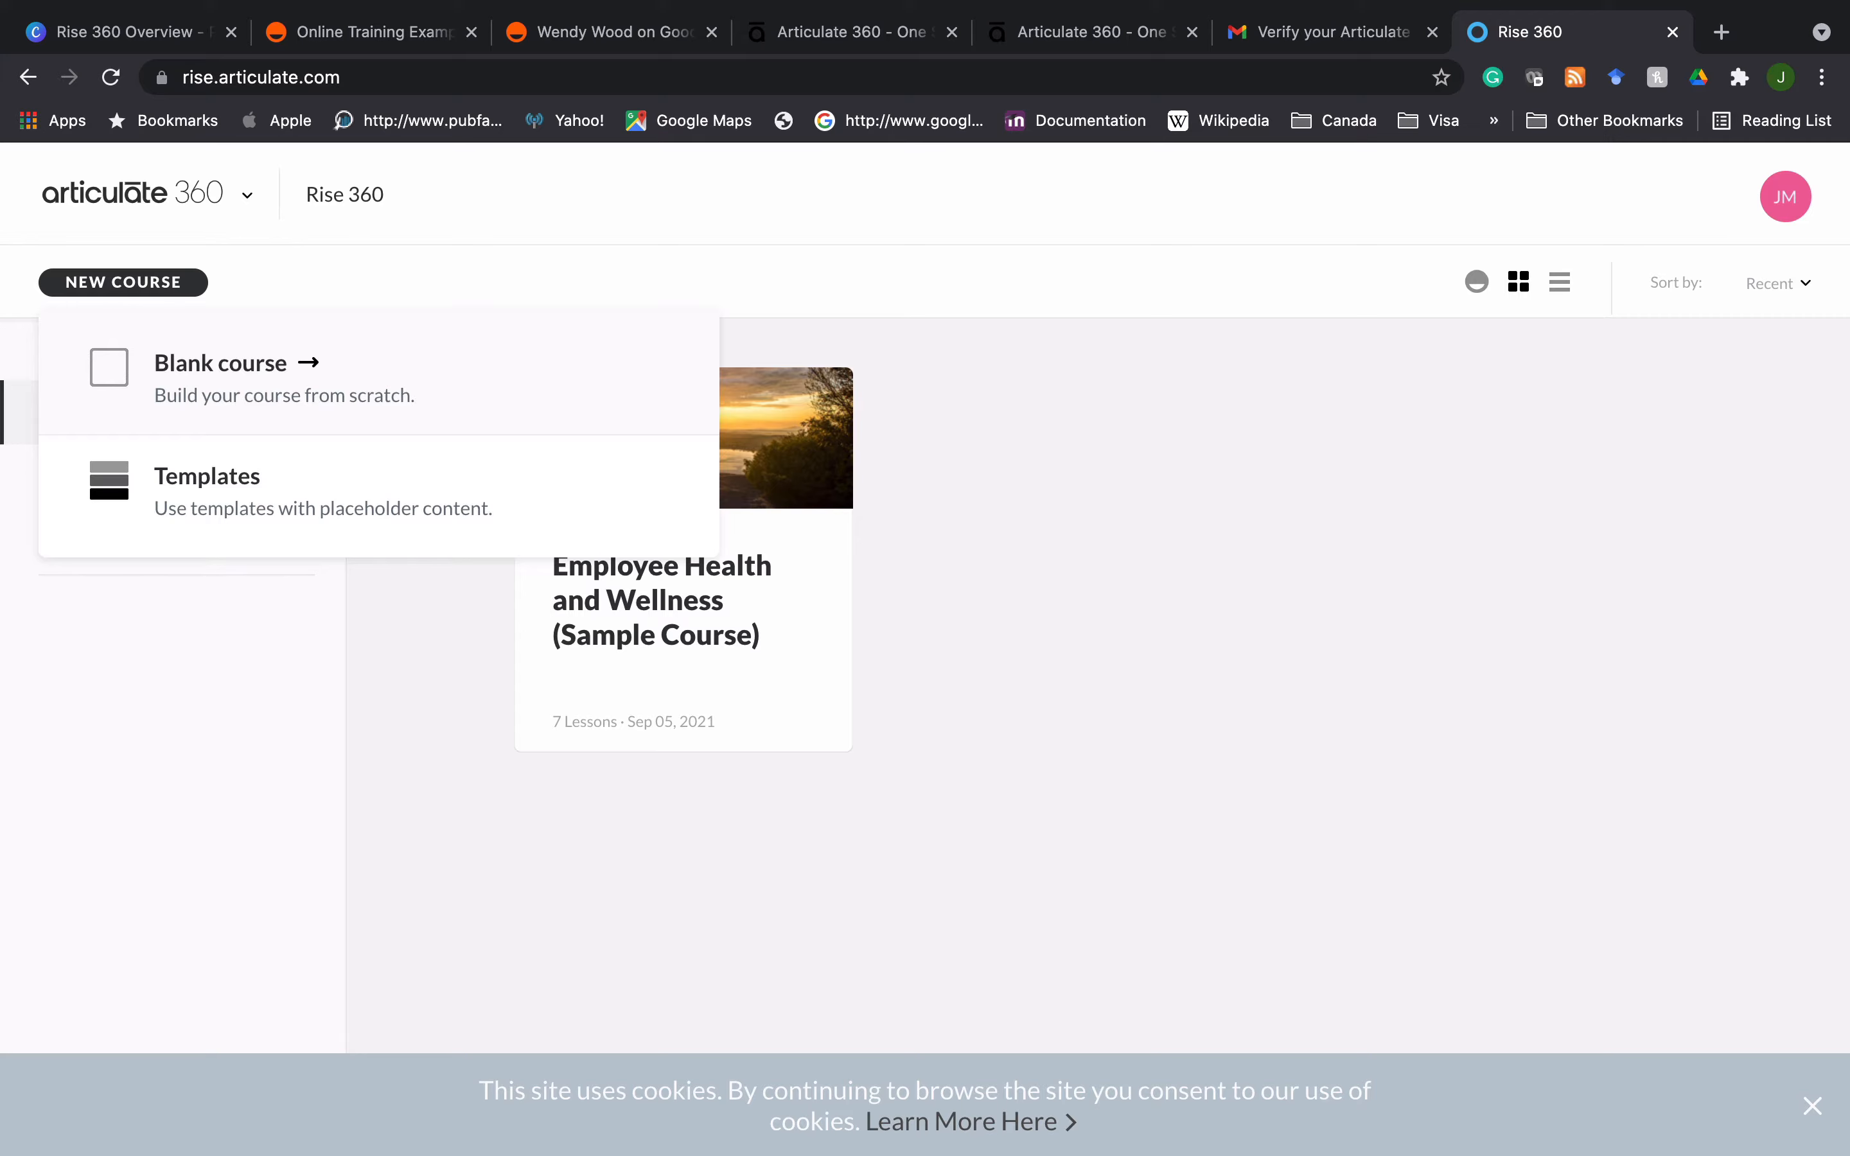
pyautogui.click(190, 365)
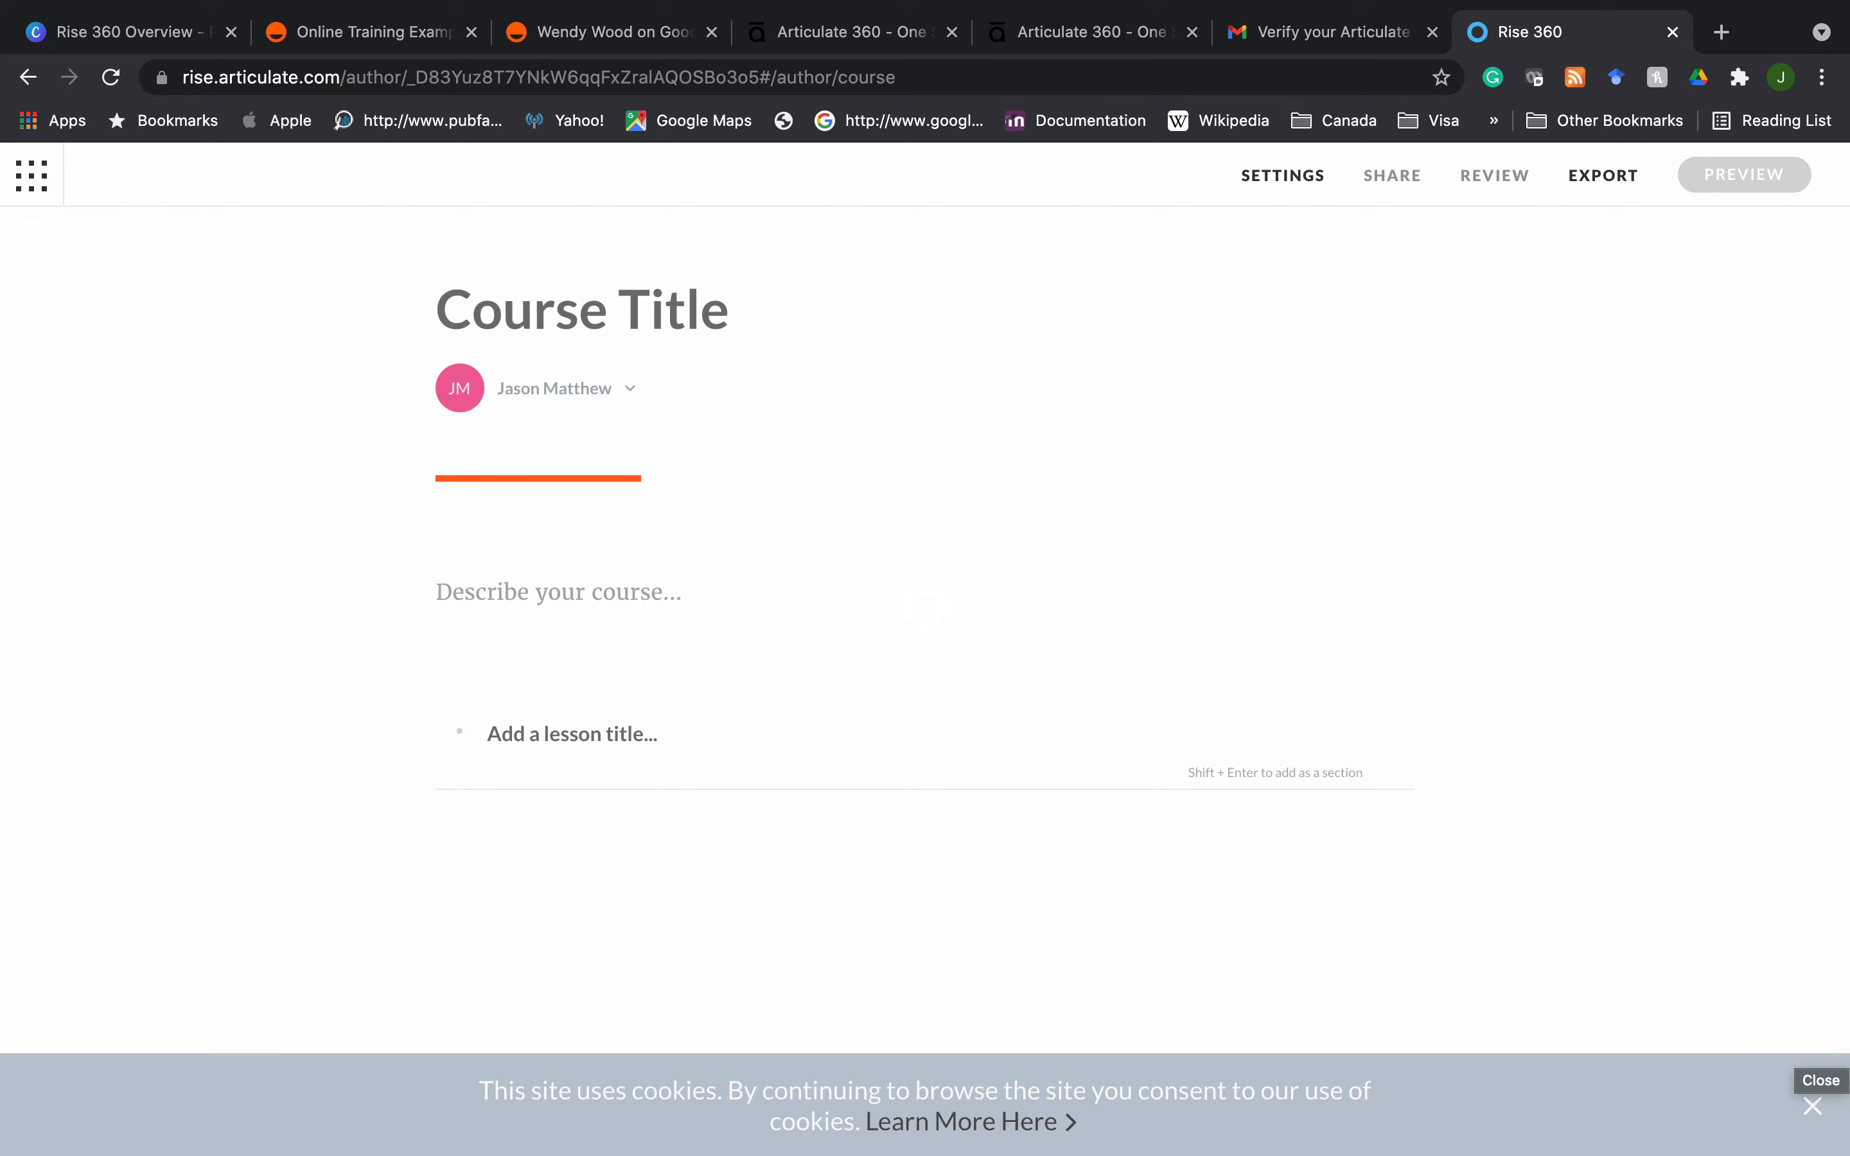
pyautogui.click(1813, 1105)
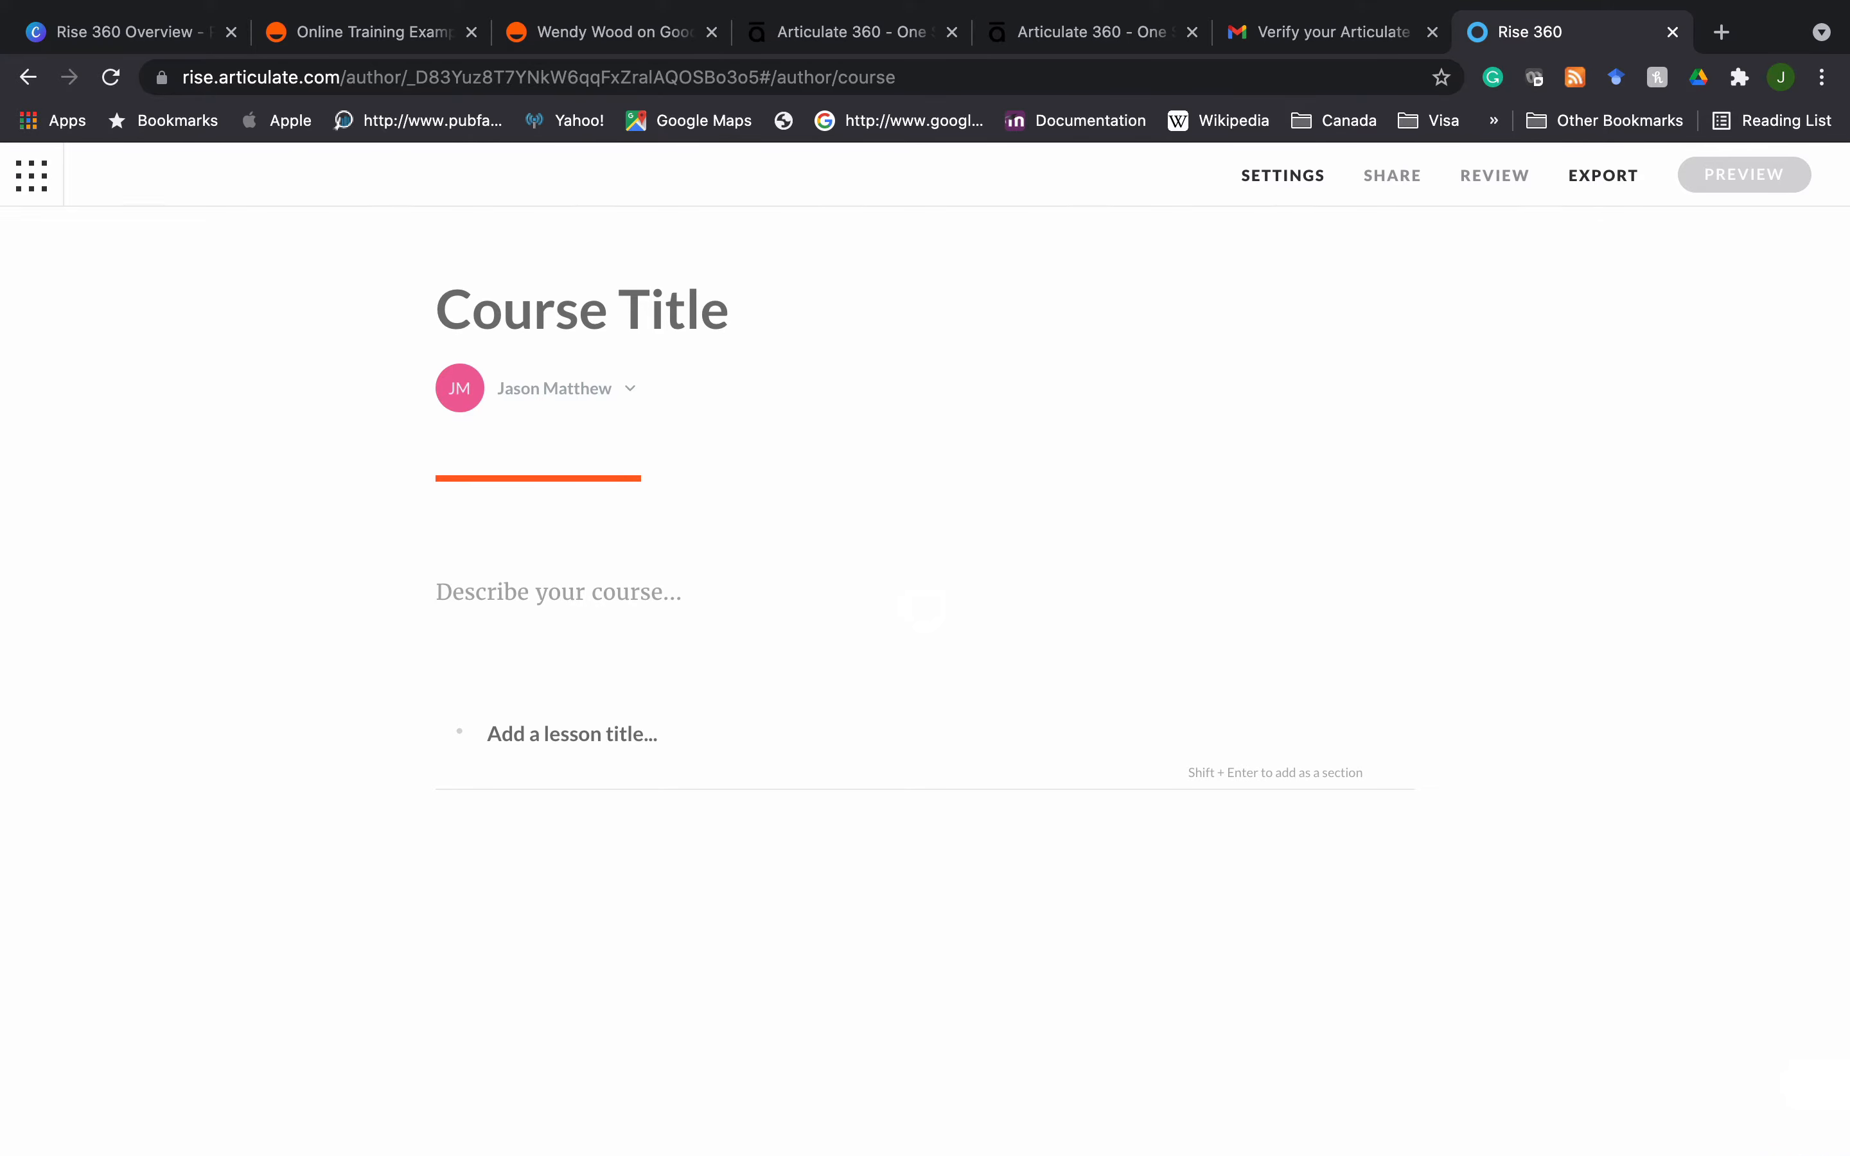
# - Title the course "Biochem 101" and hide its author
pyautogui.click(615, 309)
pyautogui.click(437, 305)
pyautogui.write('Bi')
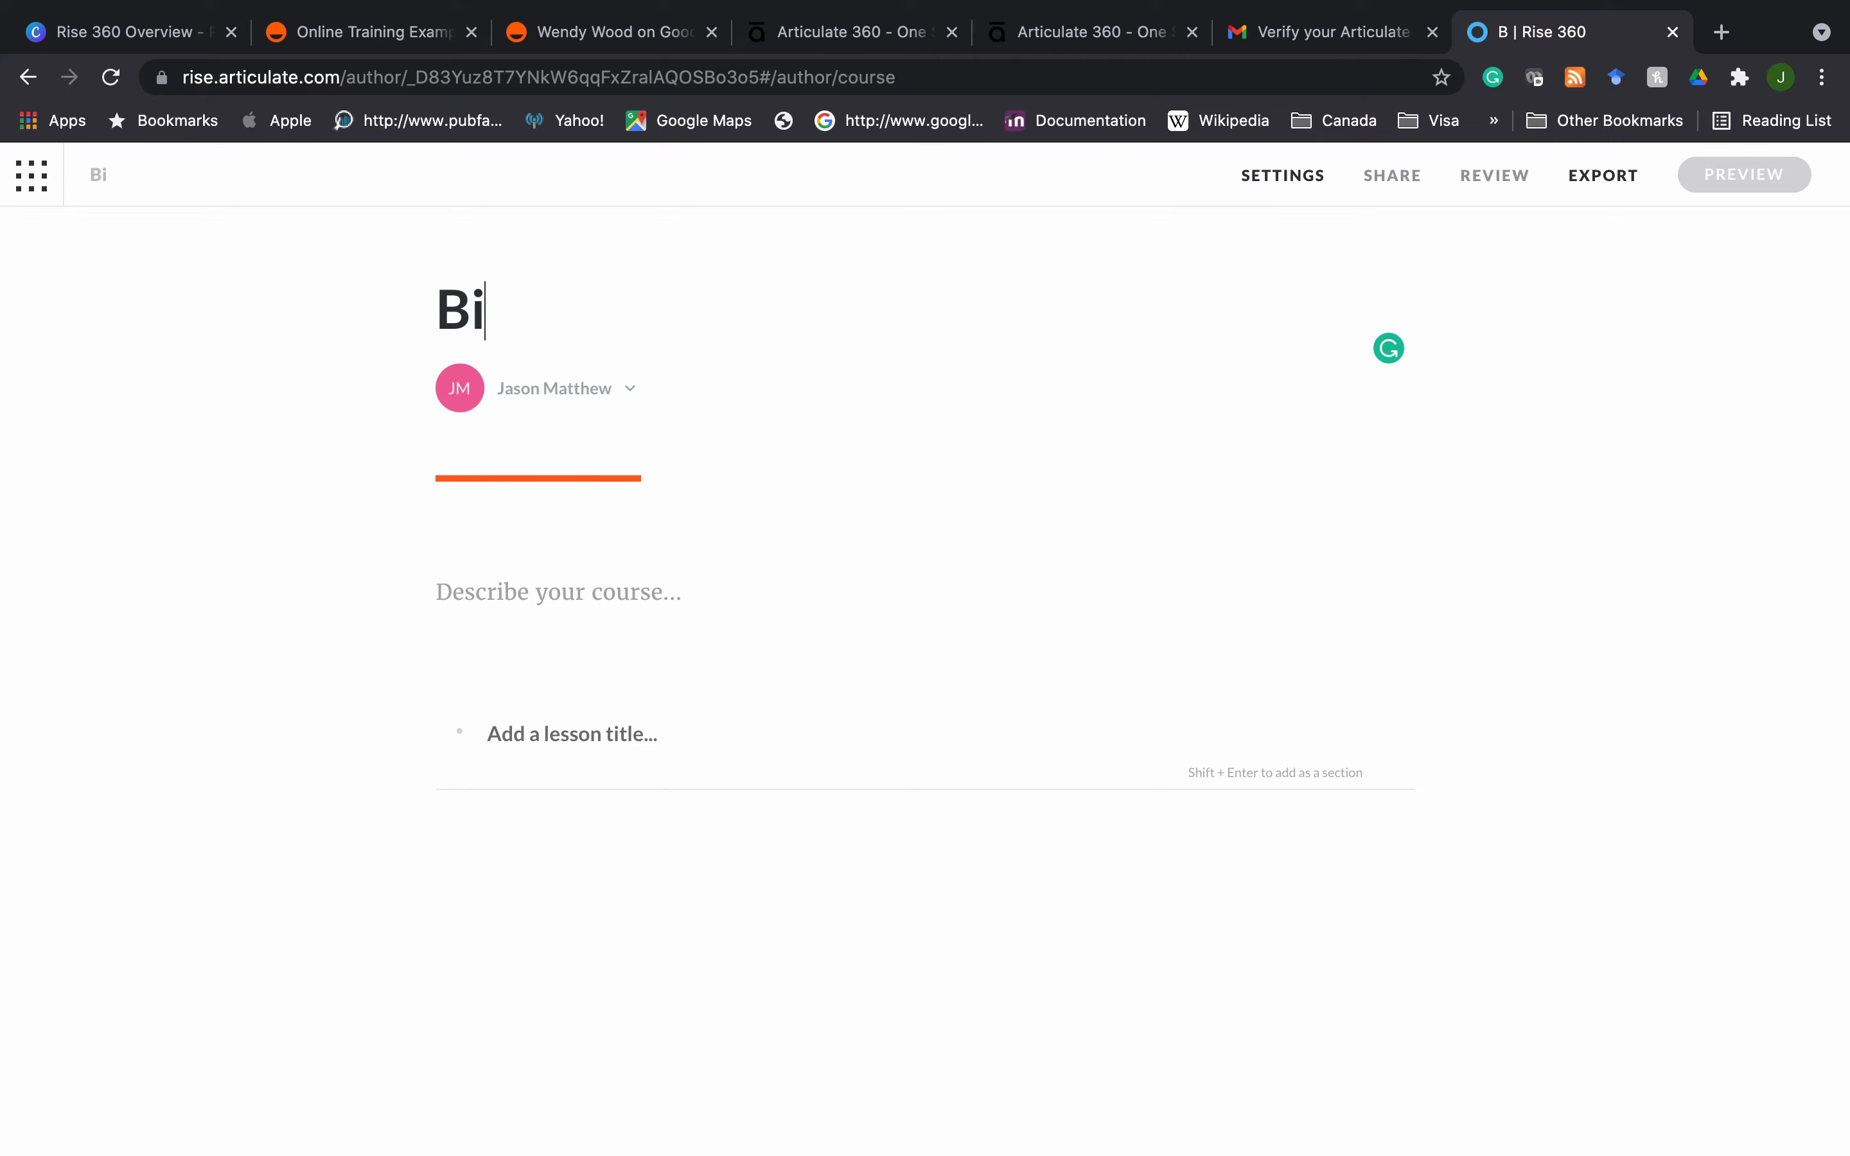
pyautogui.write('ochem 101')
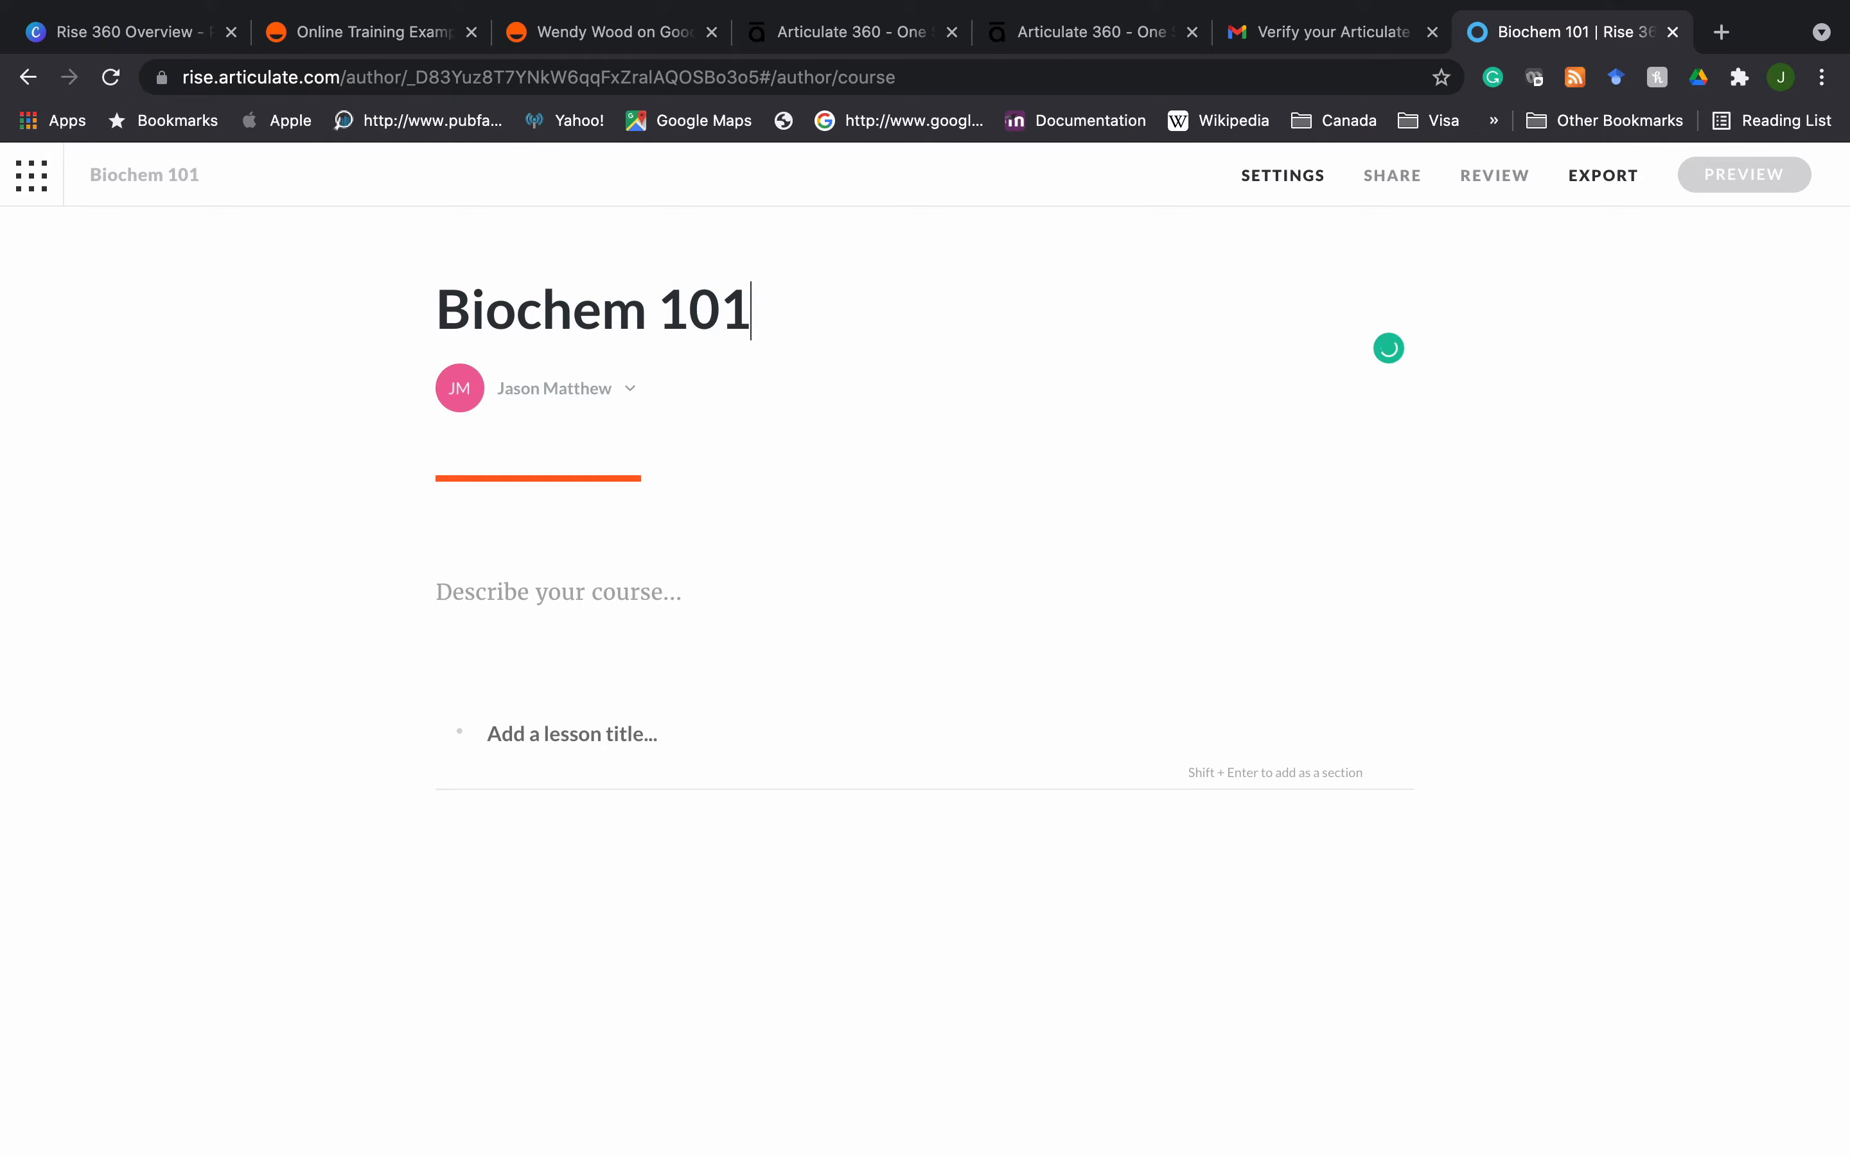
pyautogui.click(630, 389)
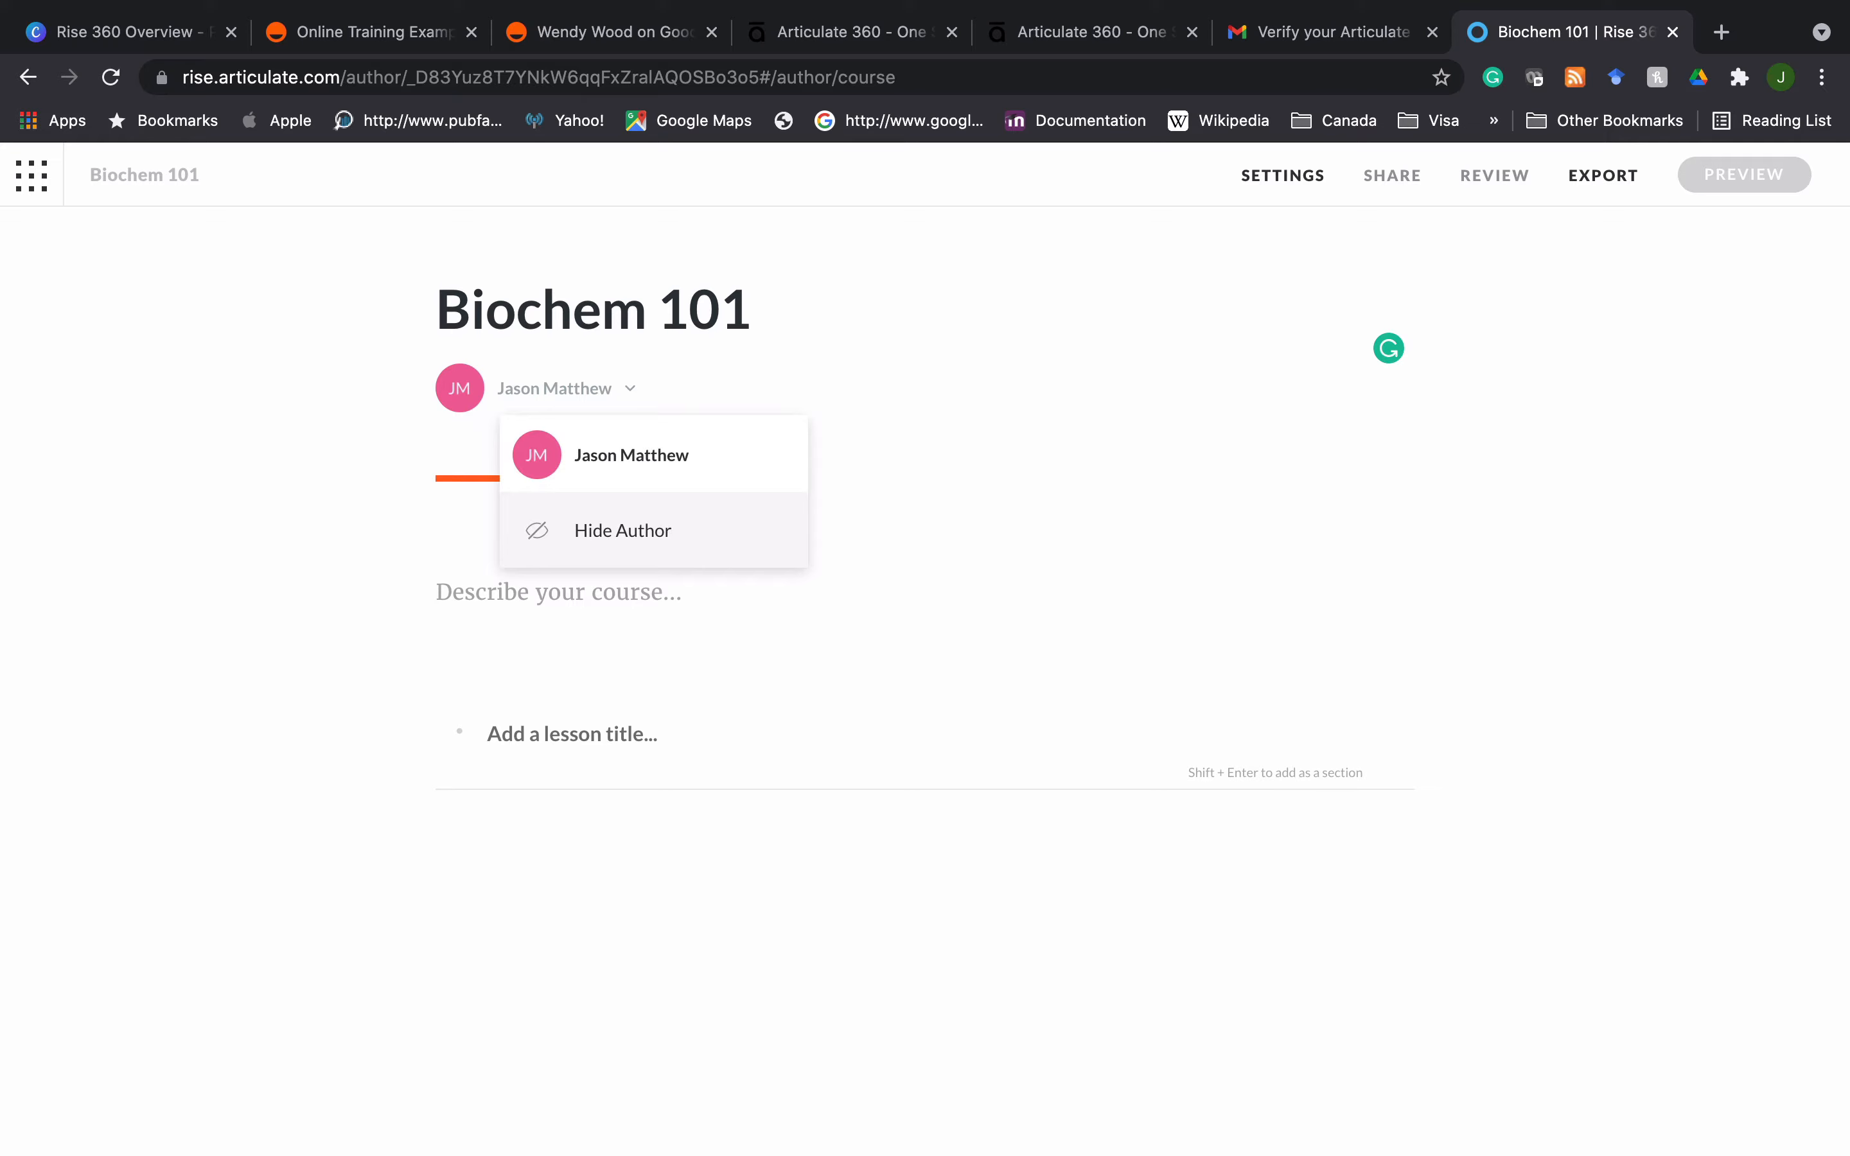
pyautogui.click(640, 525)
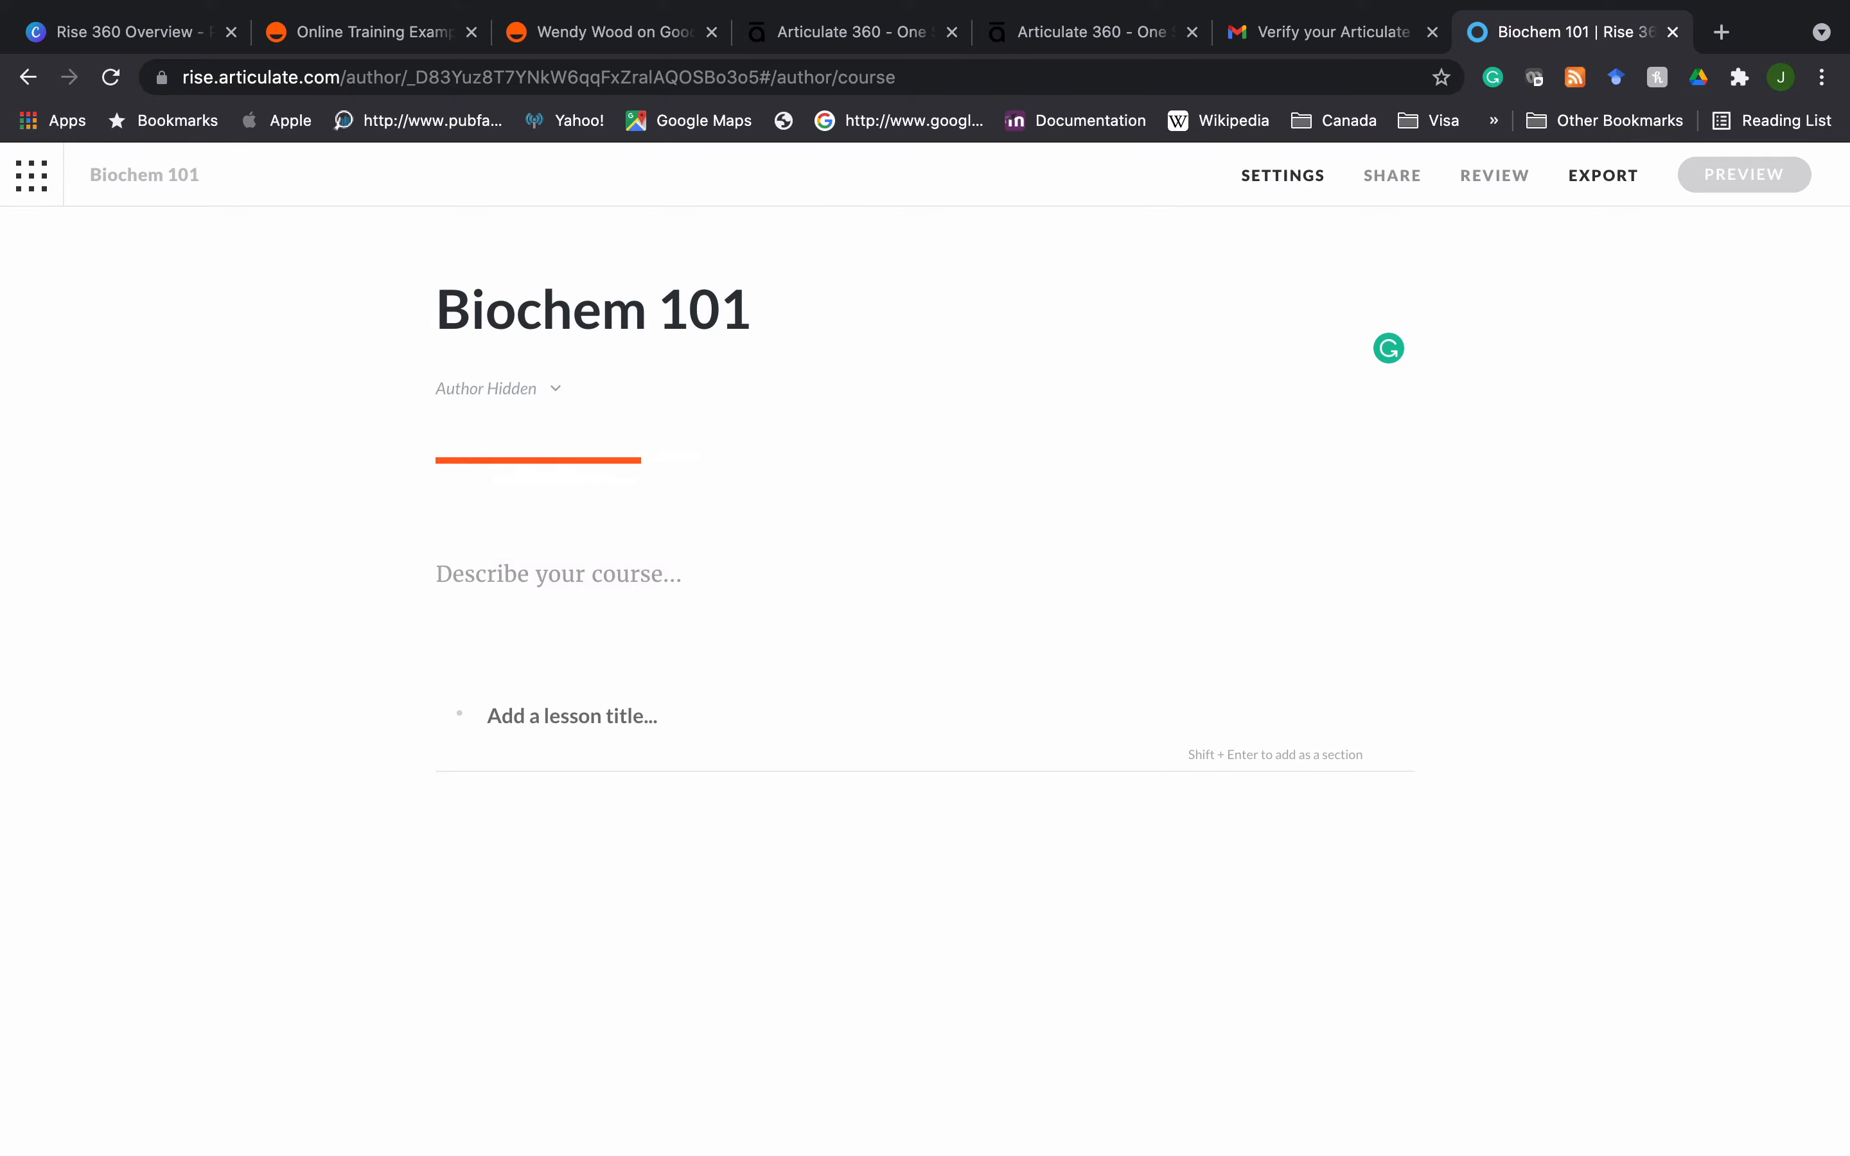
# - Enter "Give a short description of the course" as the course description
pyautogui.click(578, 571)
pyautogui.write('Th')
pyautogui.press('BackSpace')
pyautogui.press('BackSpace')
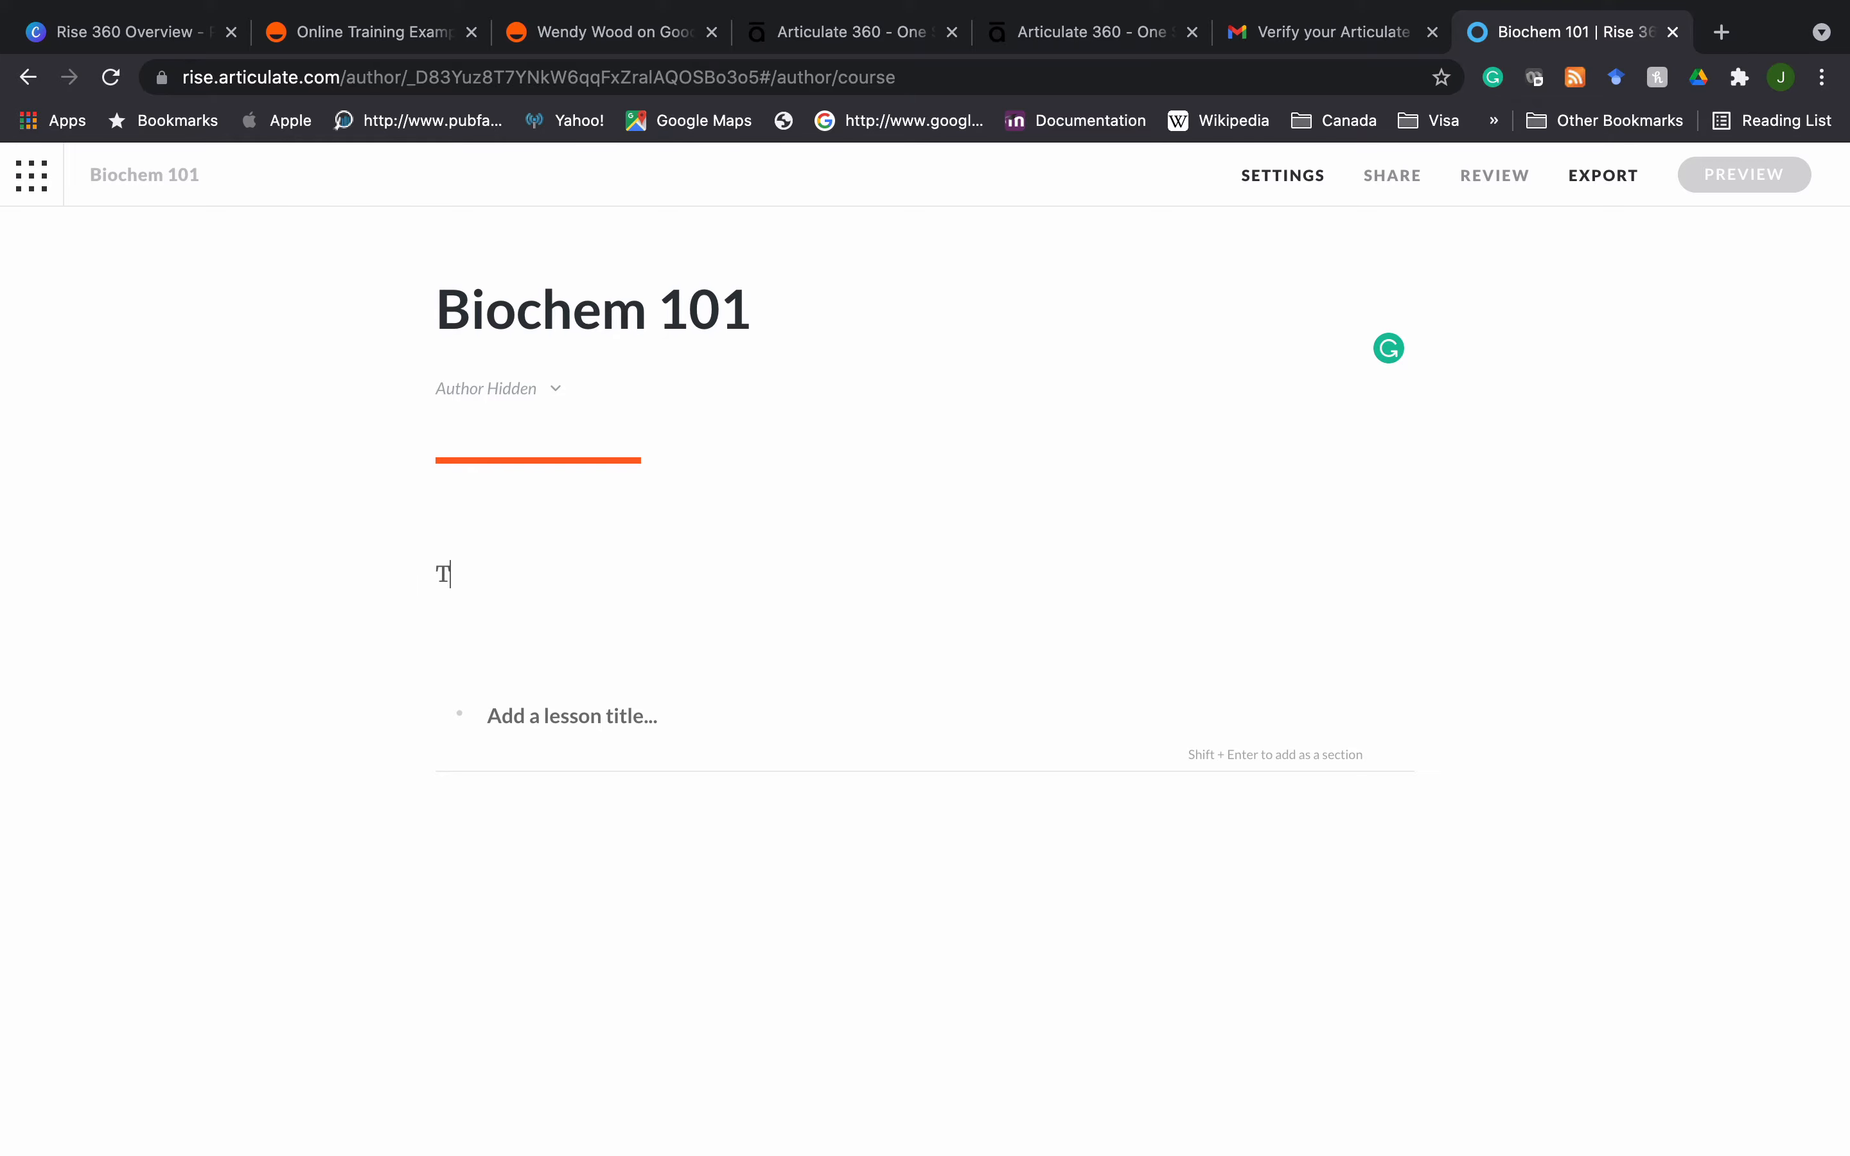
pyautogui.write('Give a short description of the course')
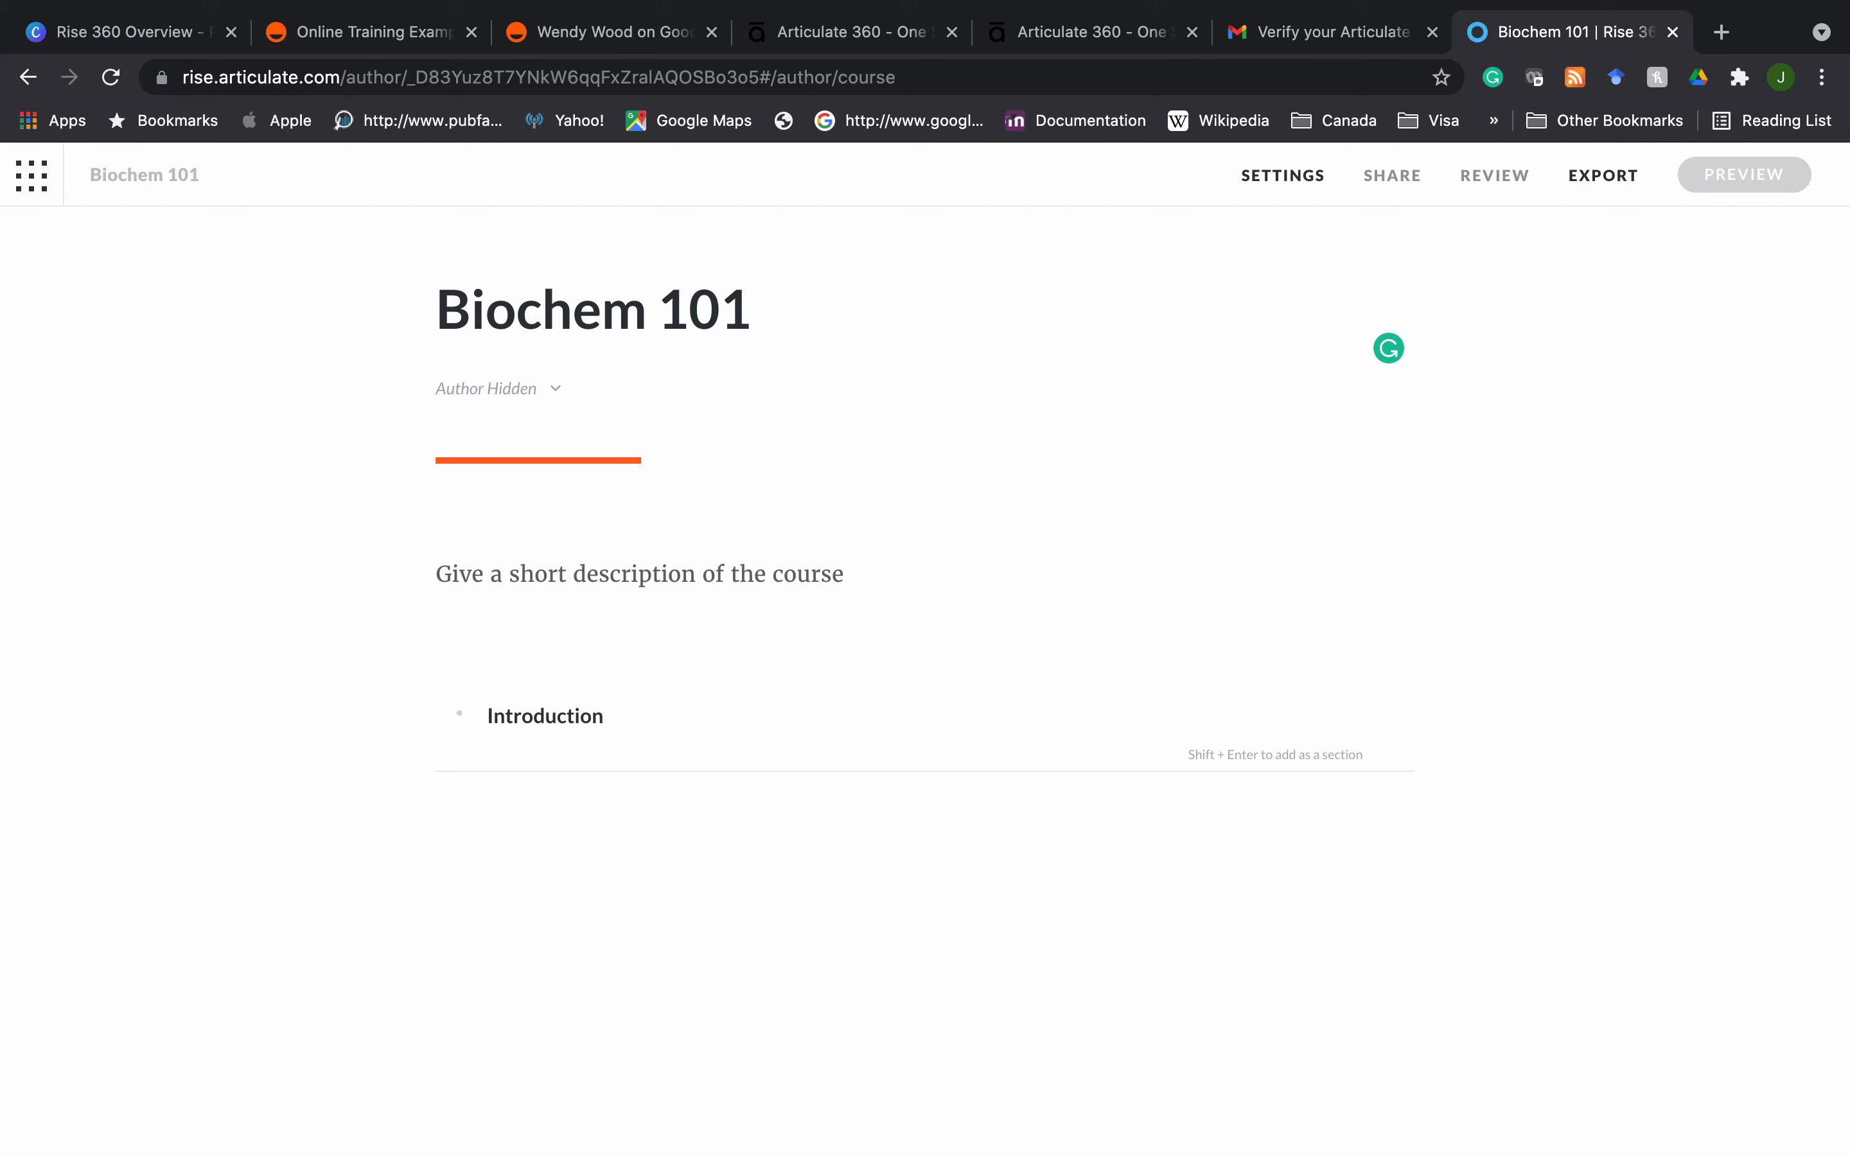
# - Make "Introduction" a section in the course outline and add the lesson "Welcome message" under it
pyautogui.hotkey('shift', 'Return')
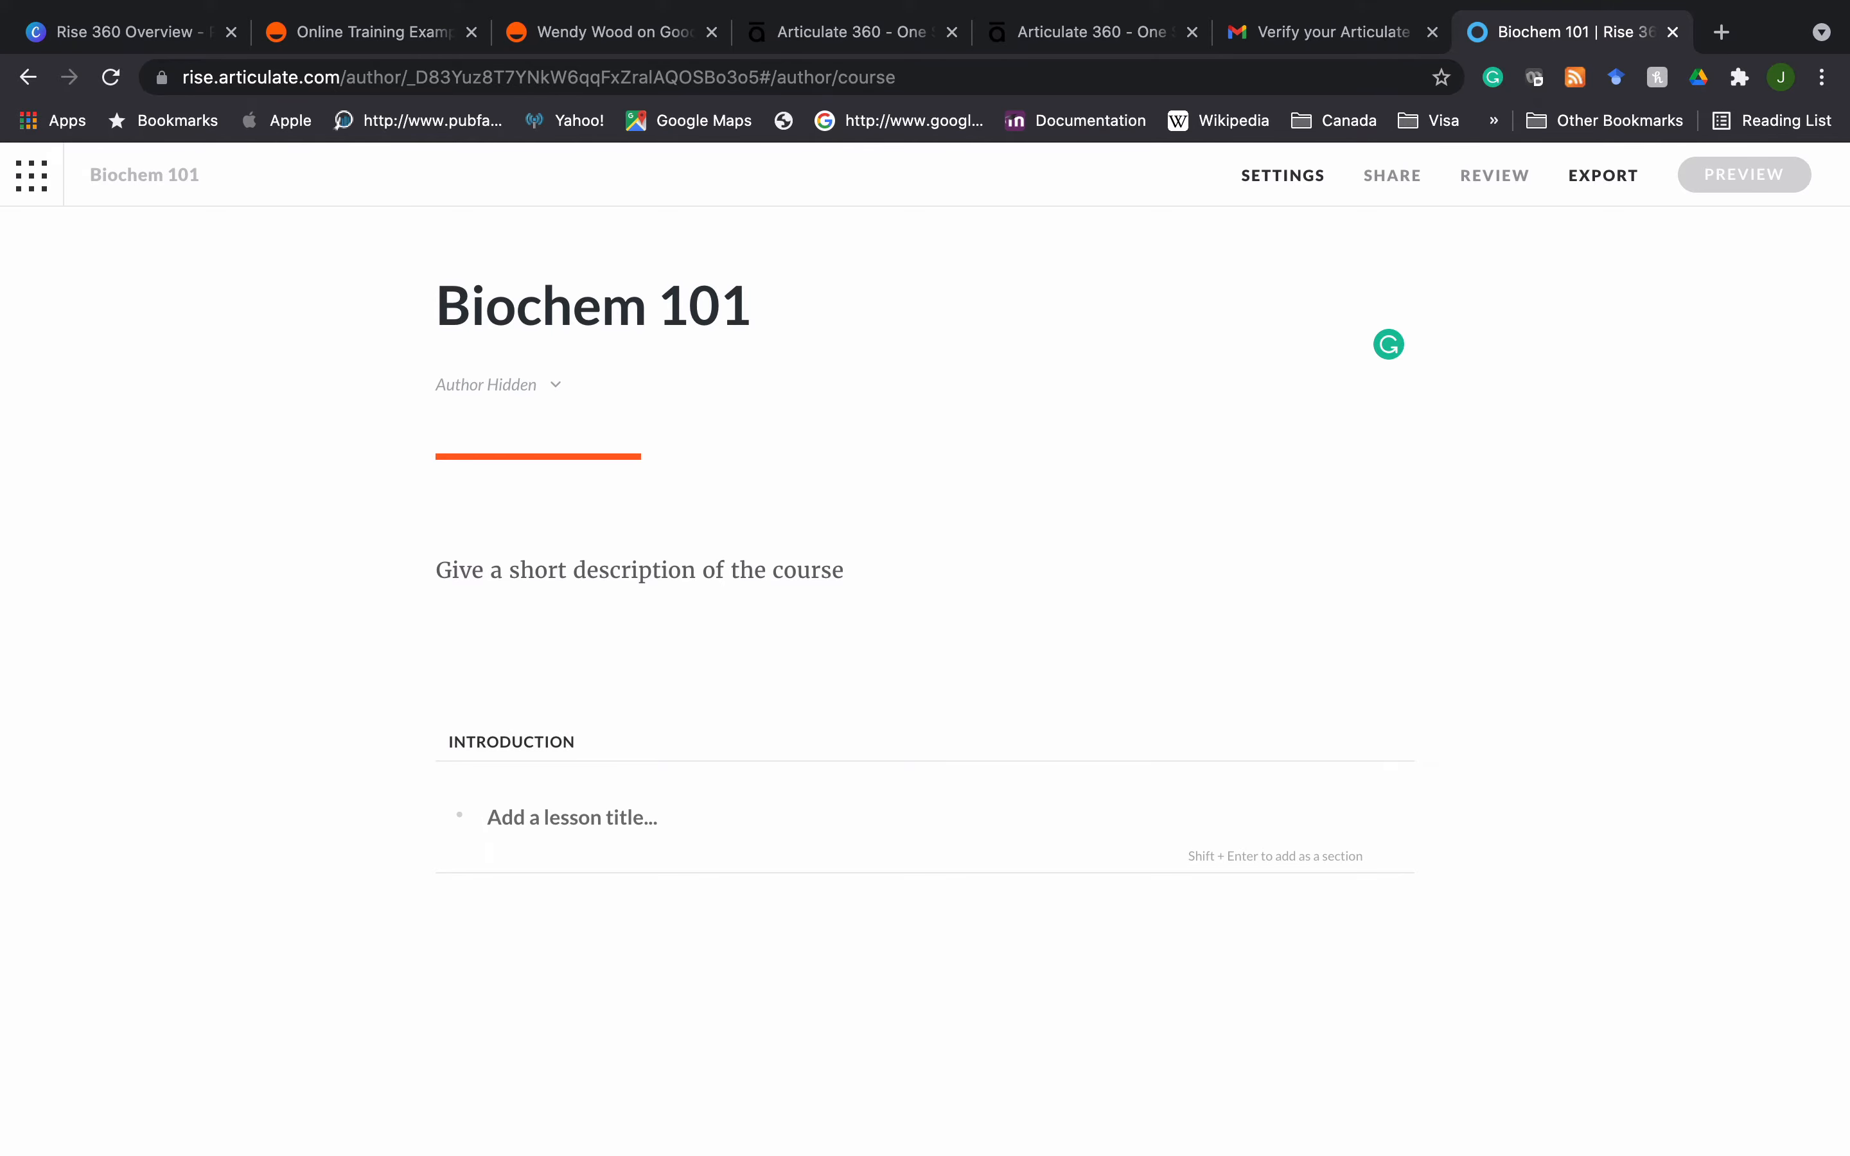
pyautogui.write('Welcome ')
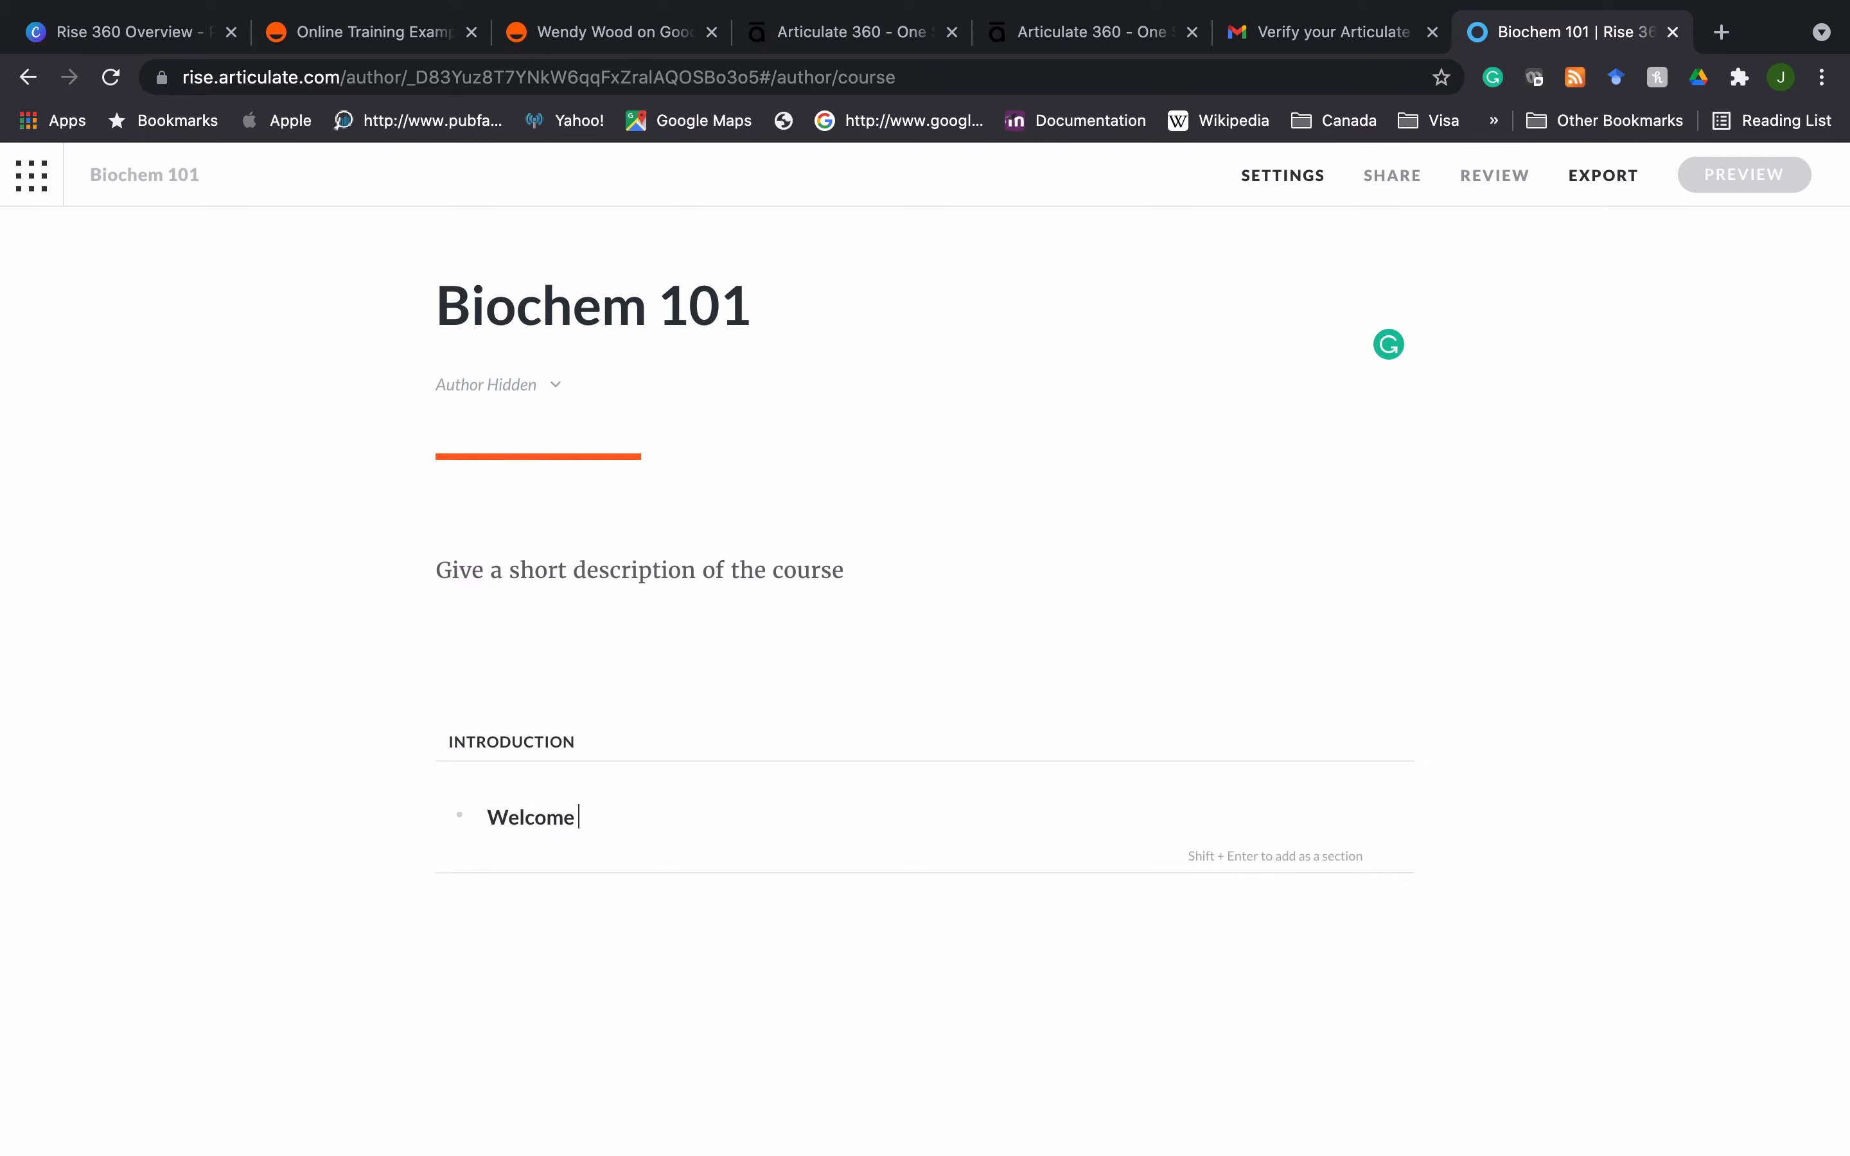
pyautogui.write('message')
pyautogui.press('Return')
# - Add a second lesson titled "Let's talk about Syllabus" to the Introduction section
pyautogui.write('L')
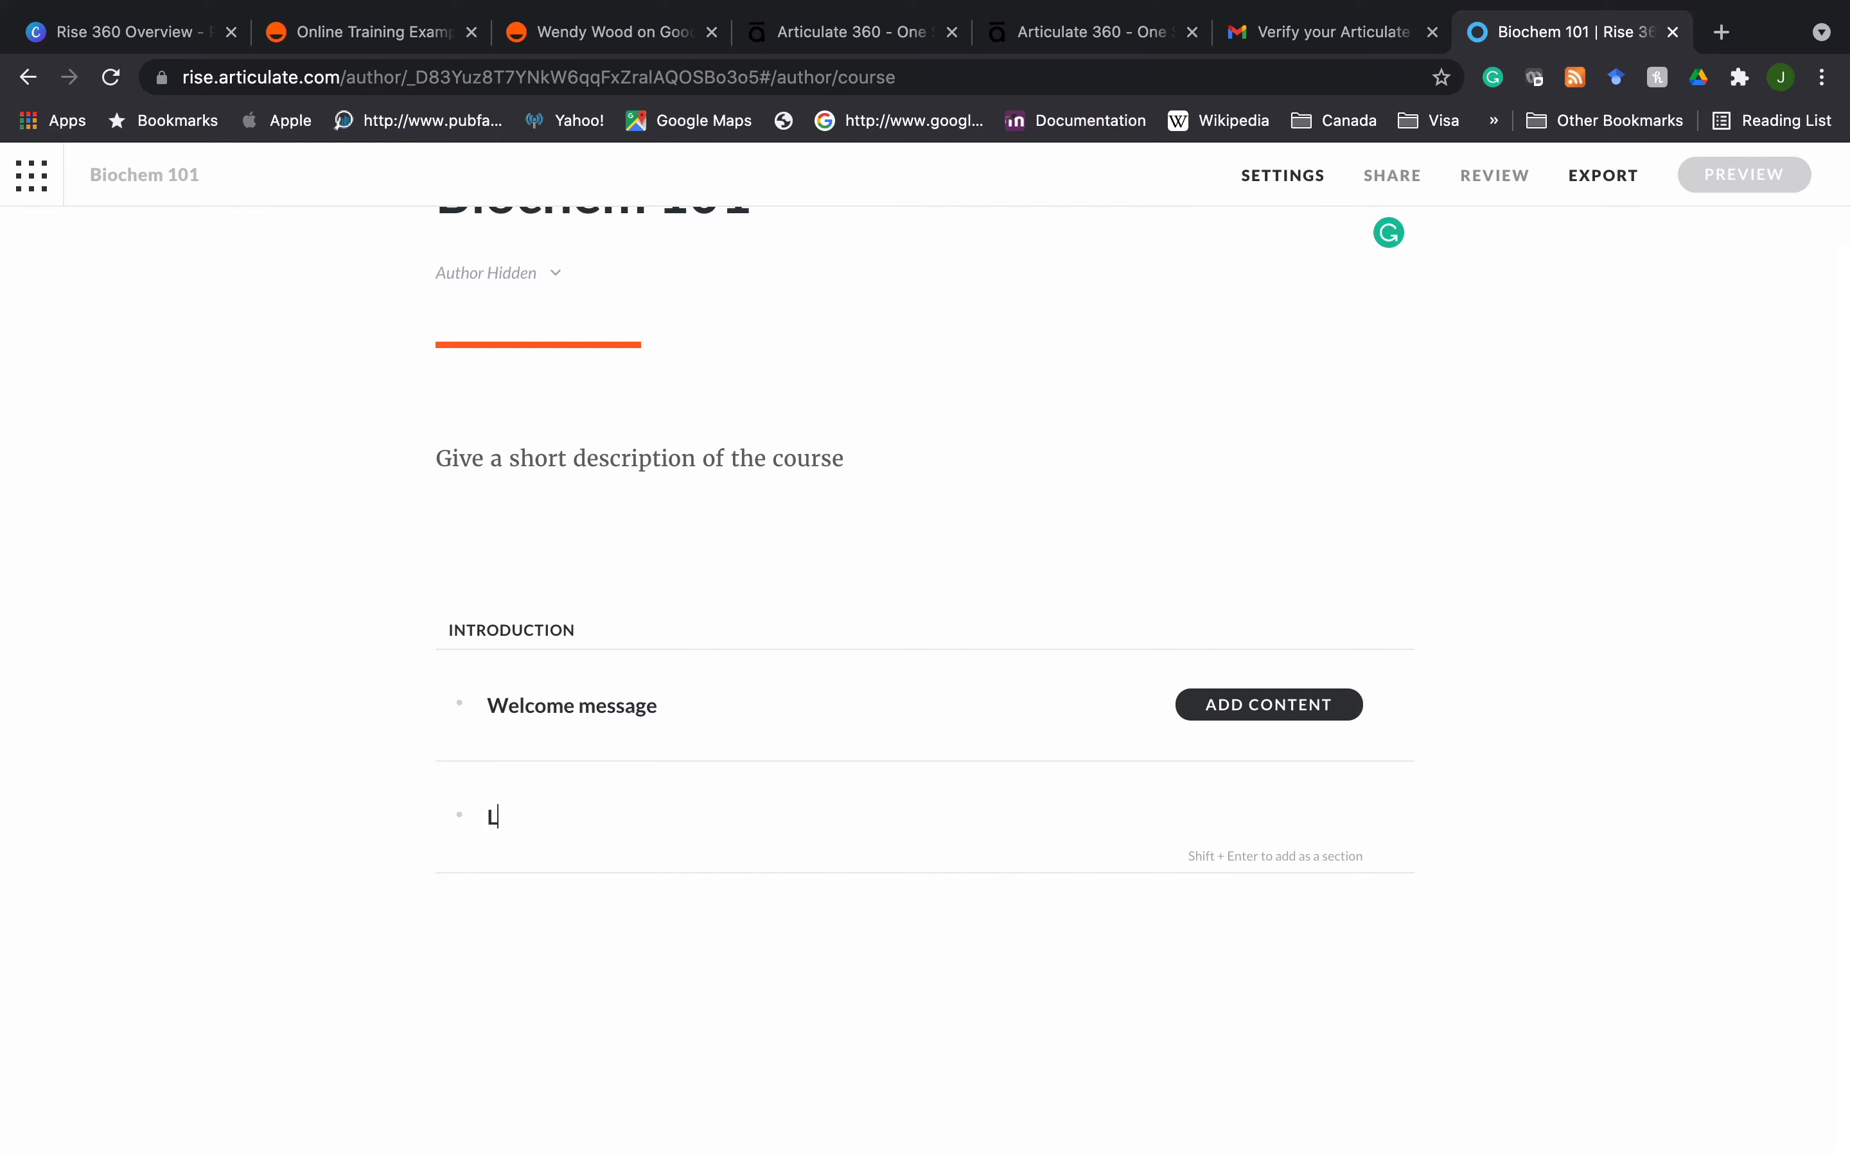
pyautogui.write("et's Syllabus")
pyautogui.click(532, 816)
pyautogui.write('talk about')
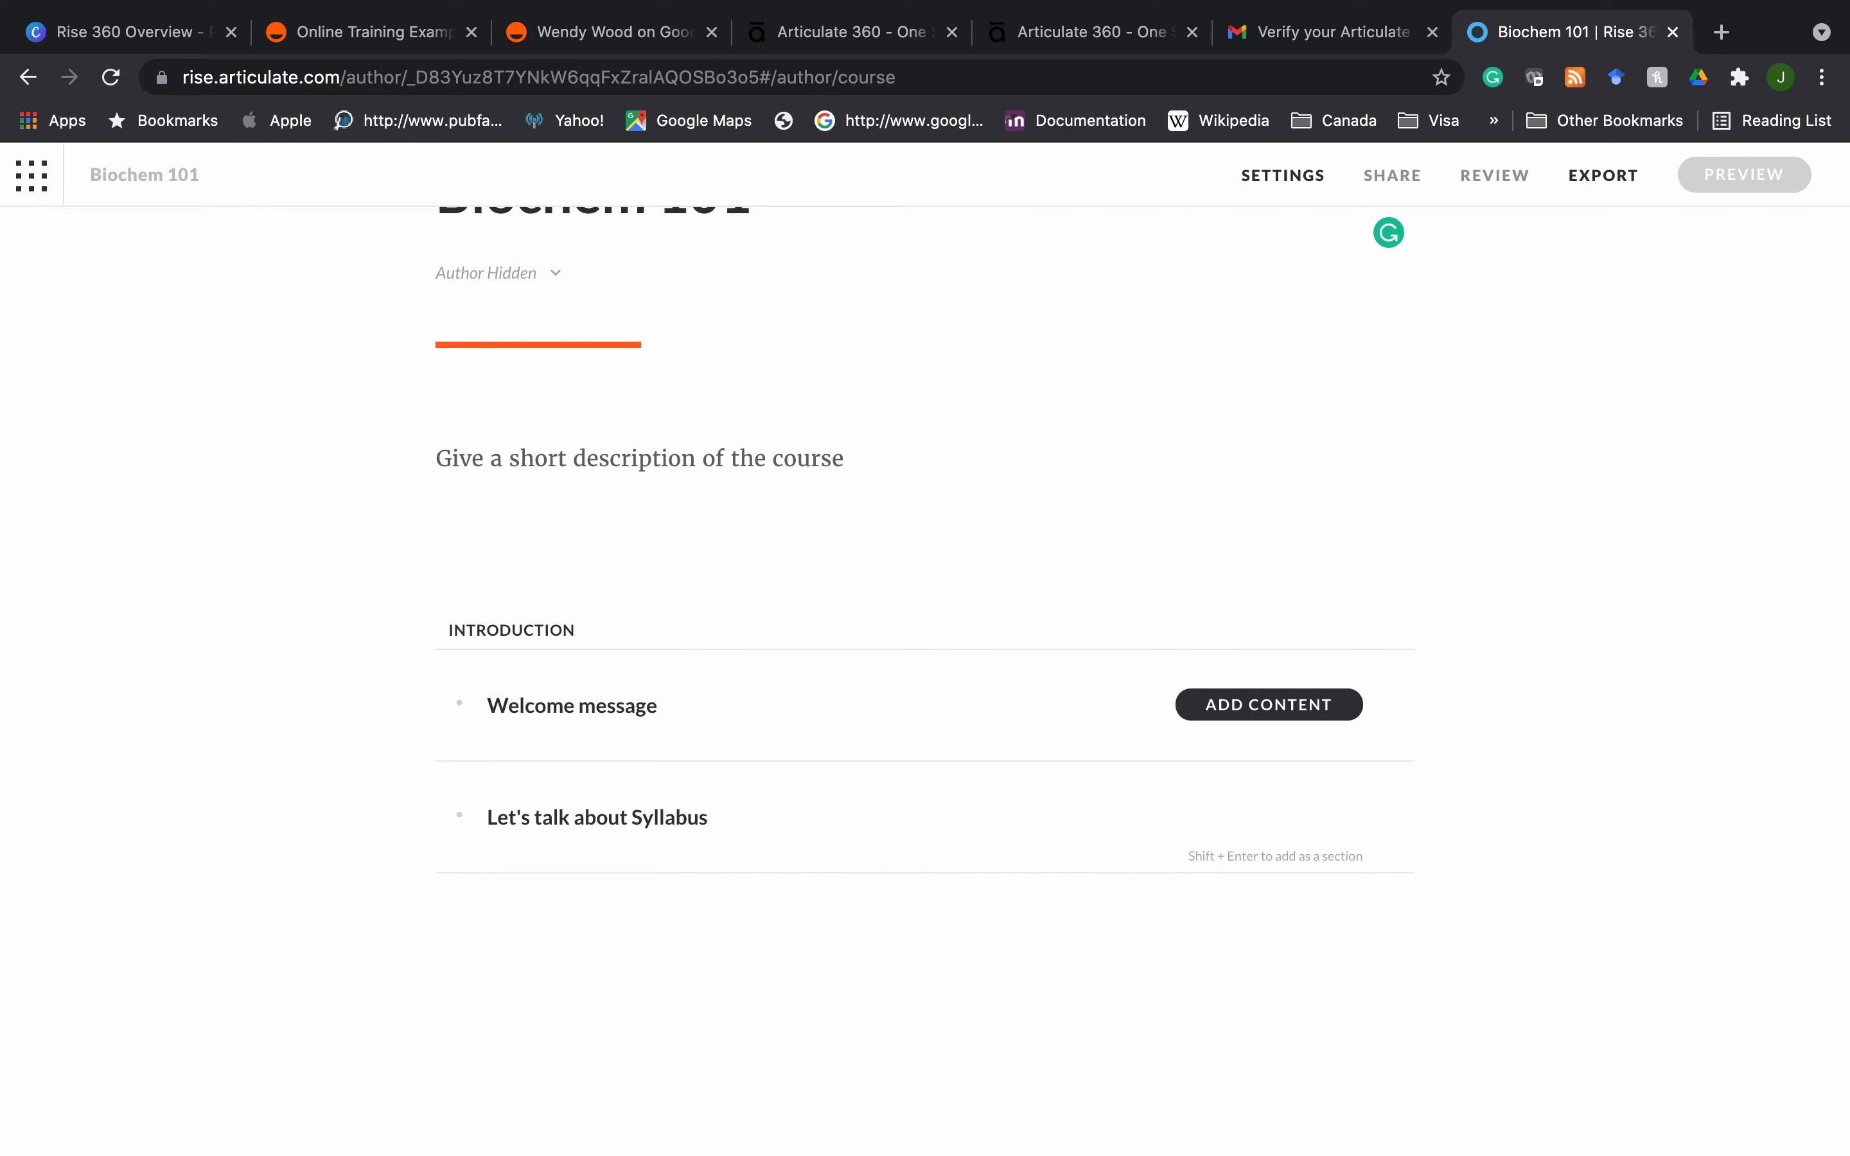
pyautogui.press('Return')
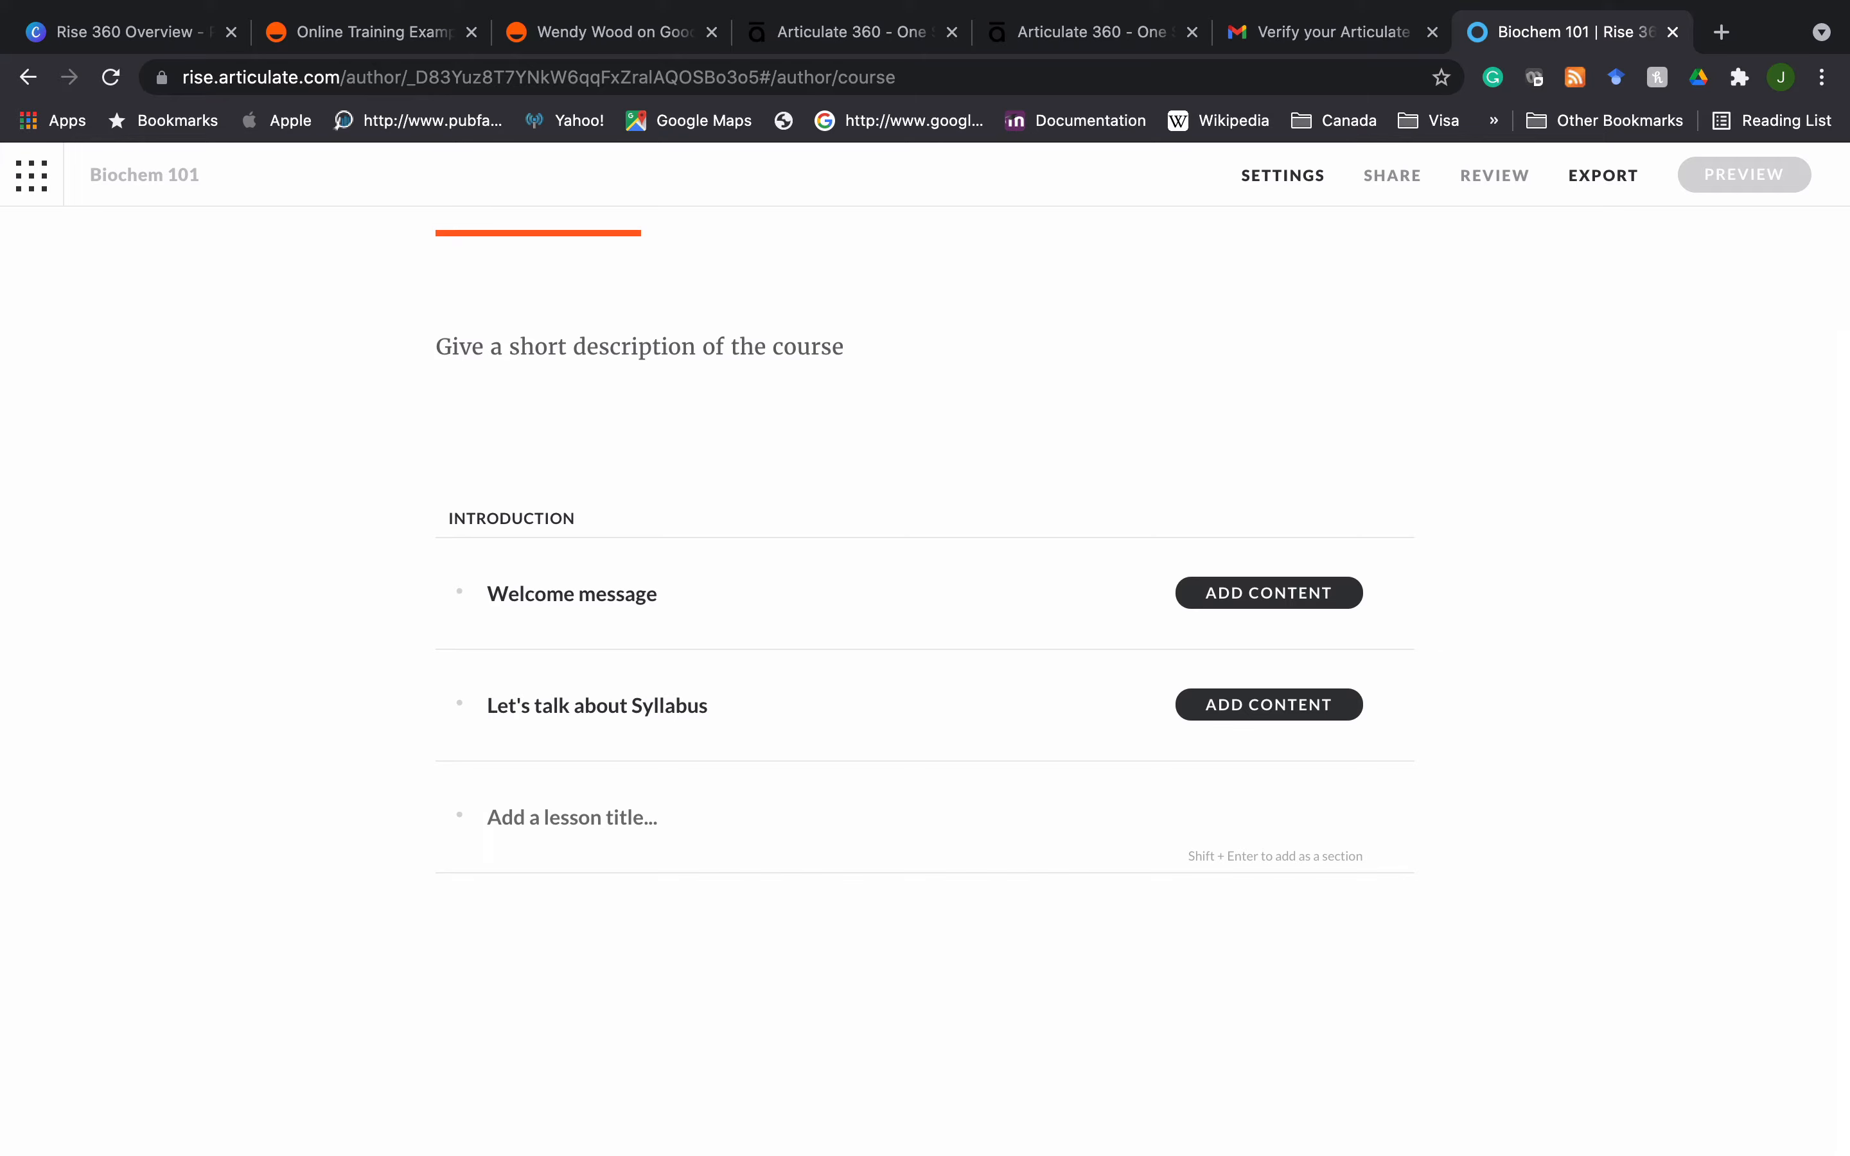
pyautogui.write('Meet up')
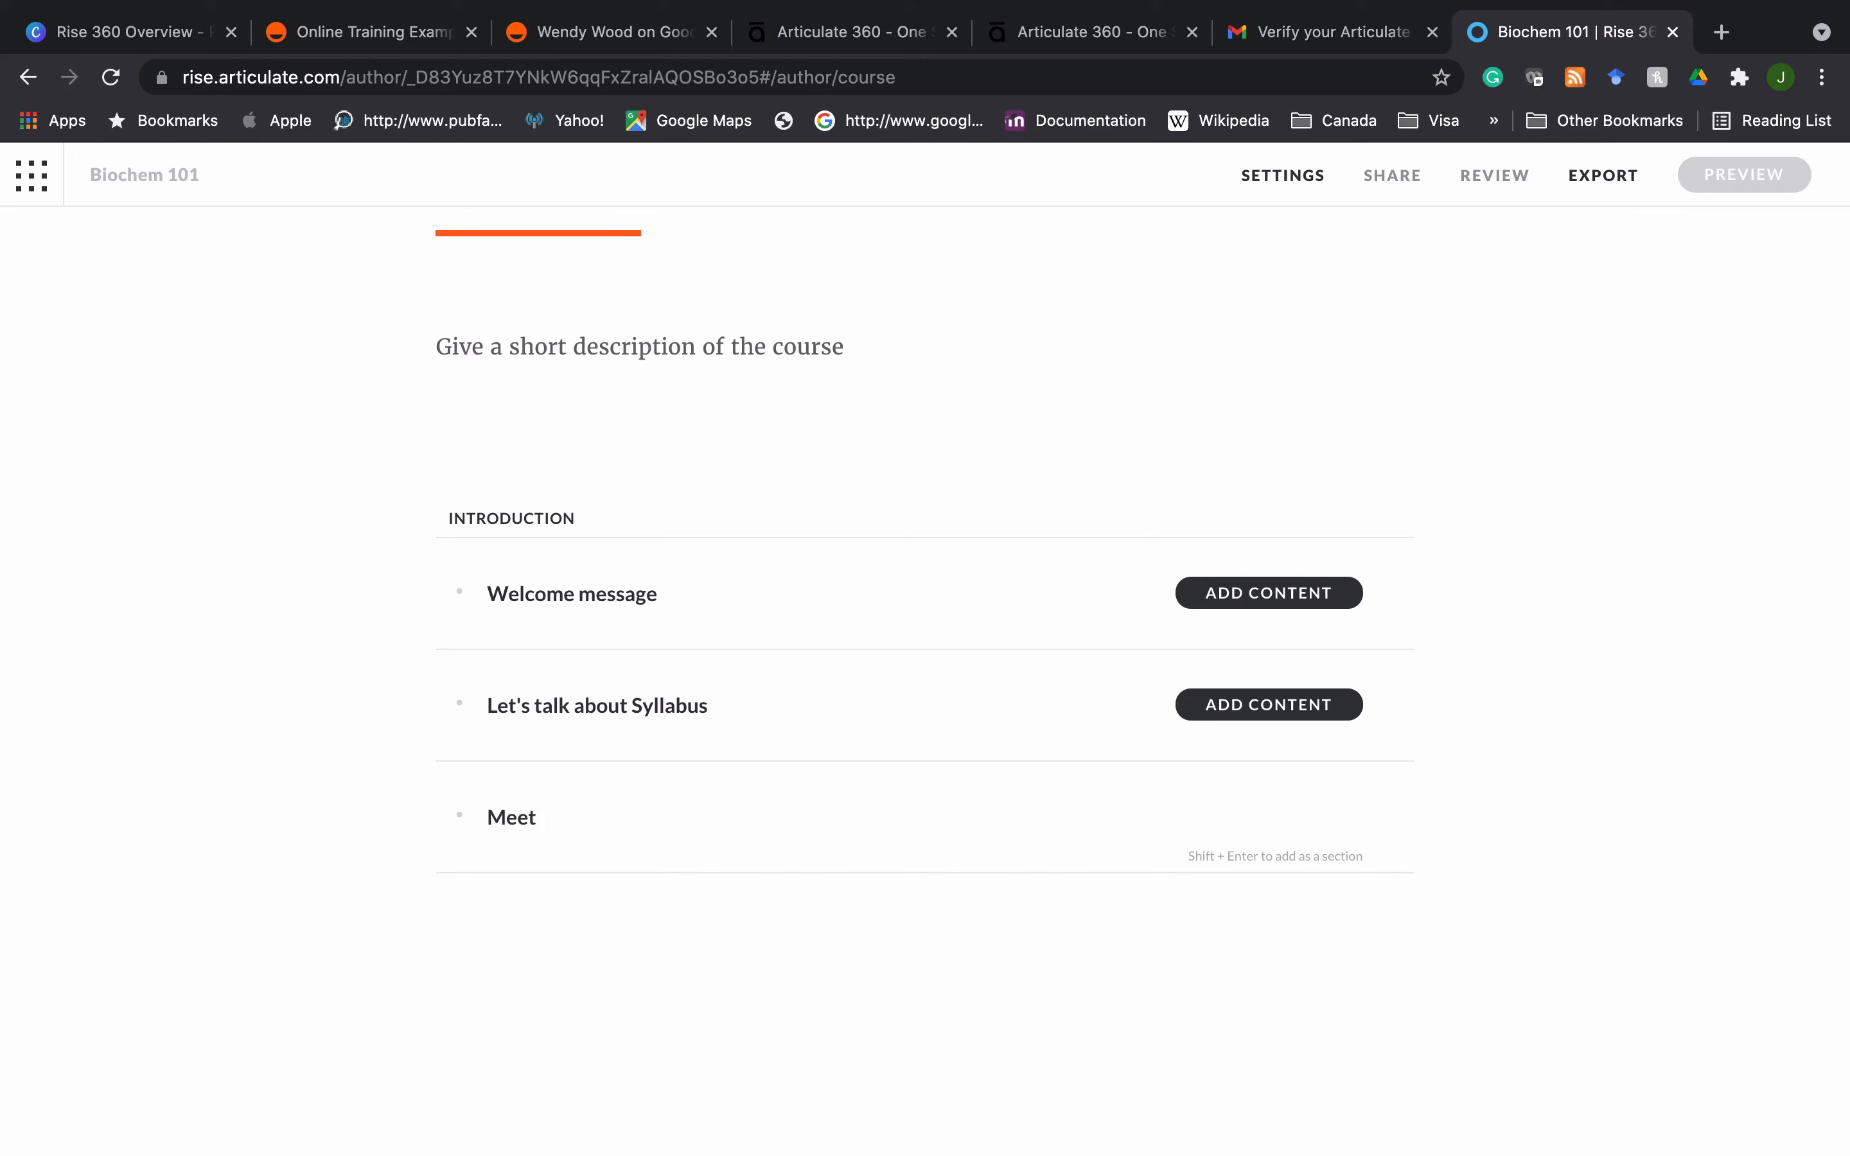
pyautogui.press('BackSpace')
pyautogui.press('BackSpace')
pyautogui.write('your')
pyautogui.press('BackSpace')
pyautogui.press('BackSpace')
pyautogui.press('BackSpace')
pyautogui.press('BackSpace')
pyautogui.press('BackSpace')
pyautogui.press('BackSpace')
pyautogui.press('BackSpace')
pyautogui.press('BackSpace')
pyautogui.press('BackSpace')
pyautogui.press('BackSpace')
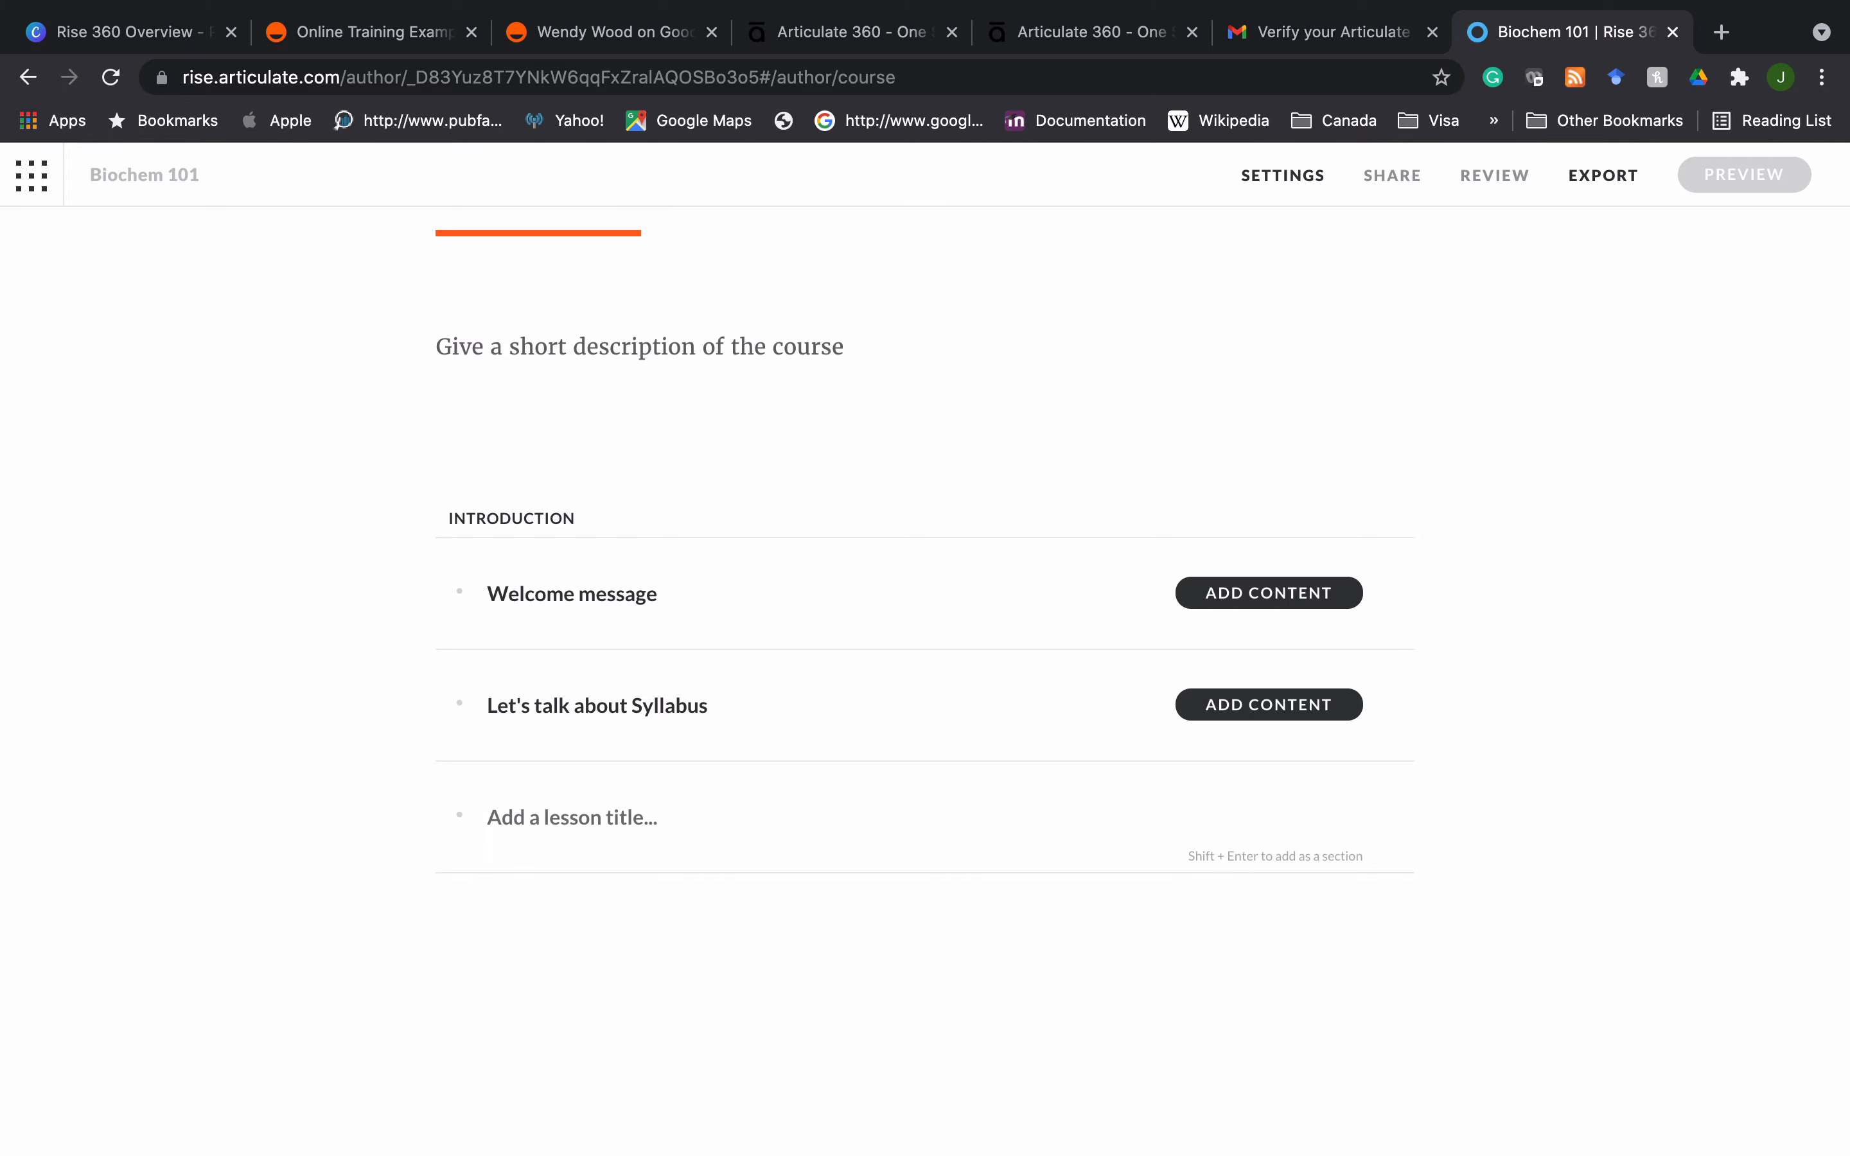
# - Add the lesson "About the instructor" to the Introduction and start a new section named "1. The cell"
pyautogui.write('About the instructor')
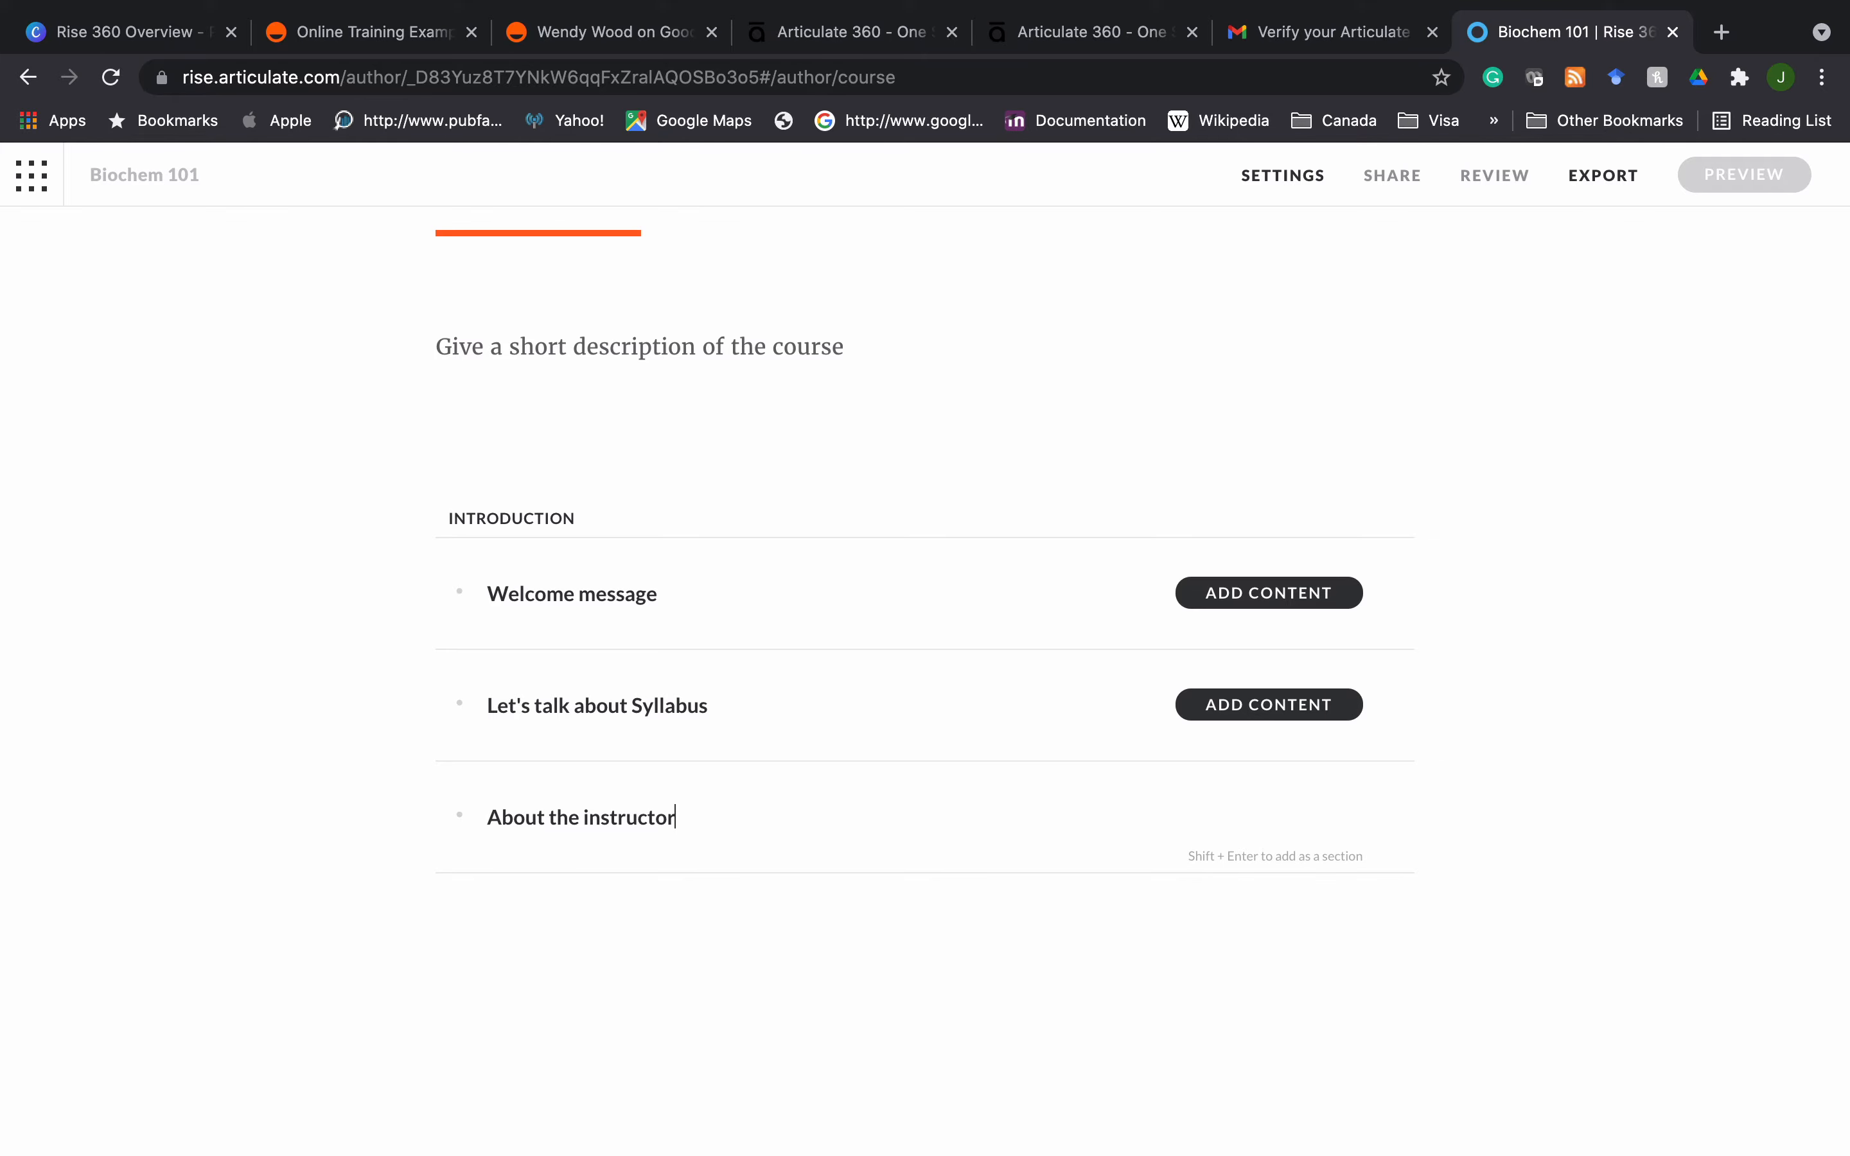
pyautogui.press('Return')
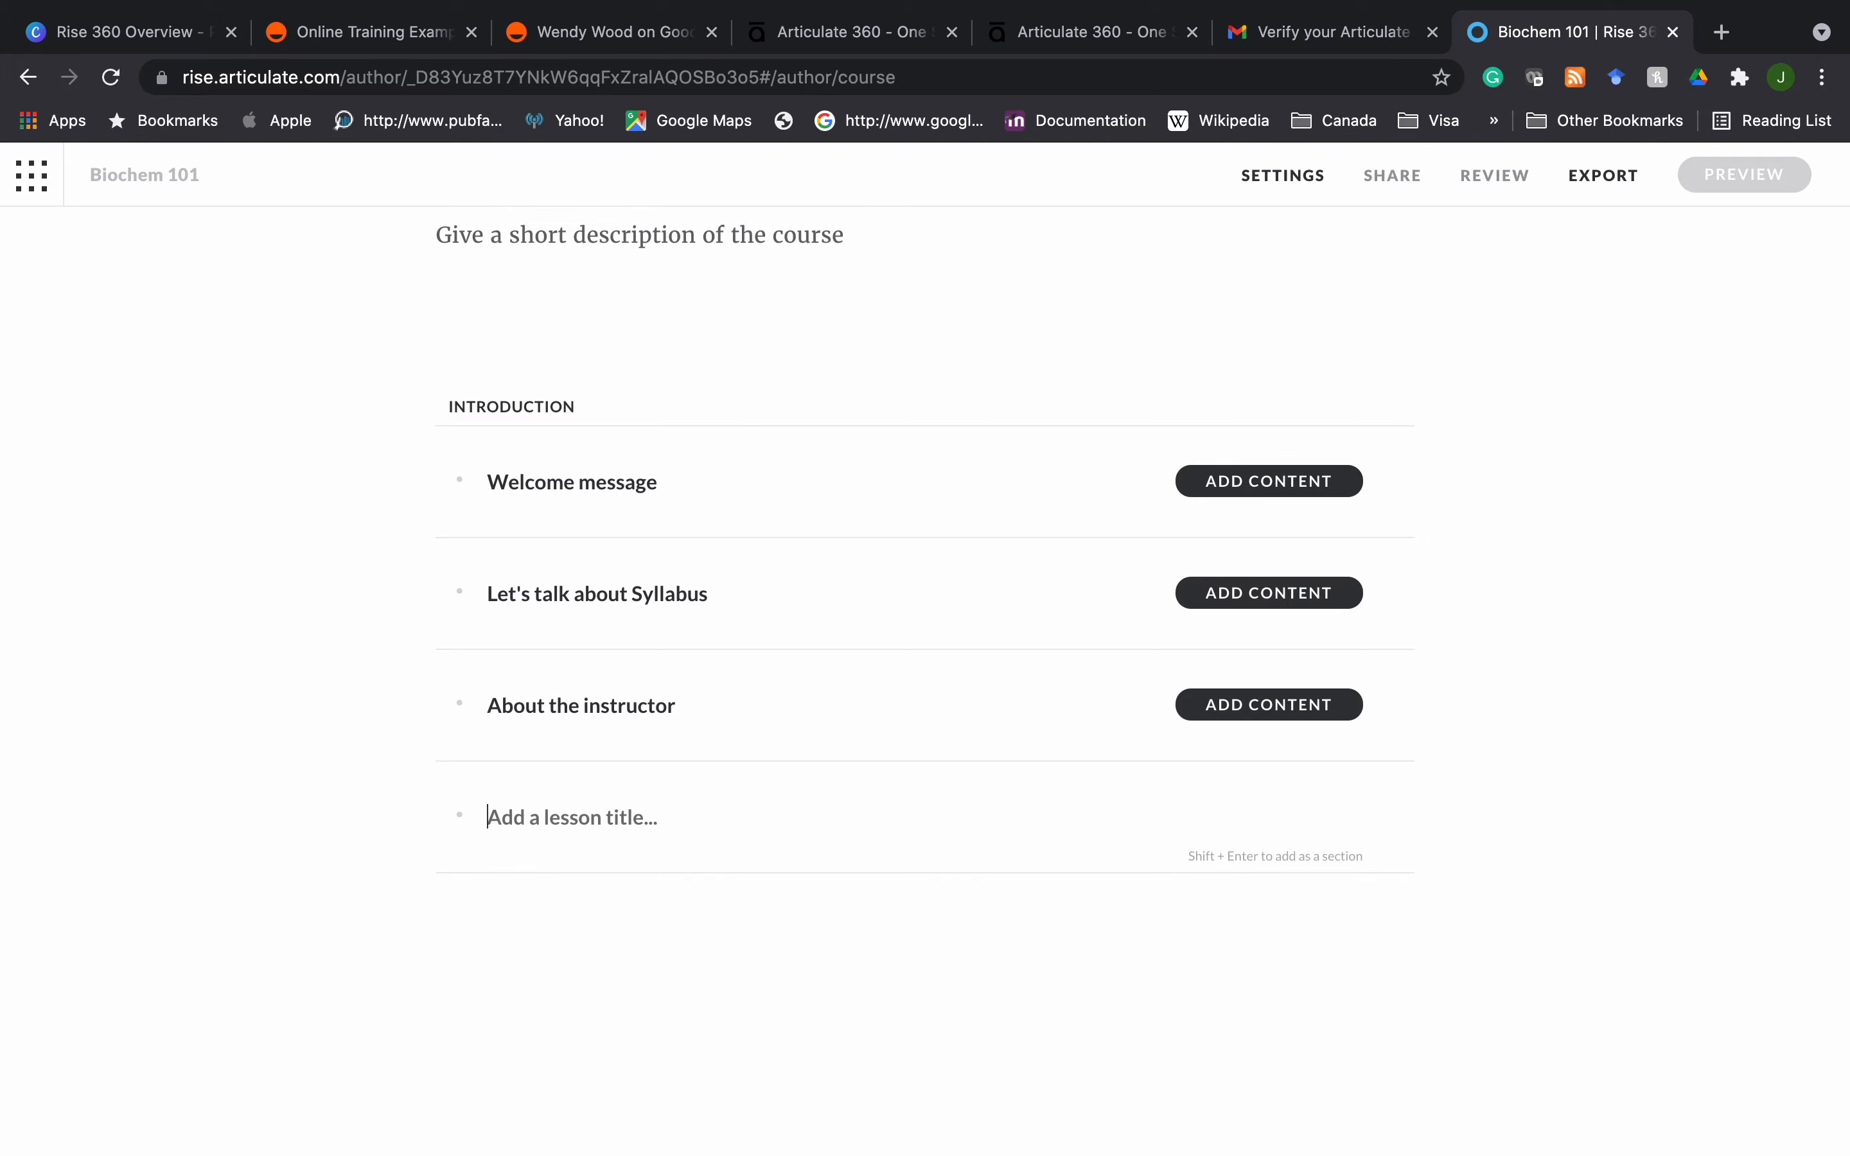
pyautogui.write('1. The ')
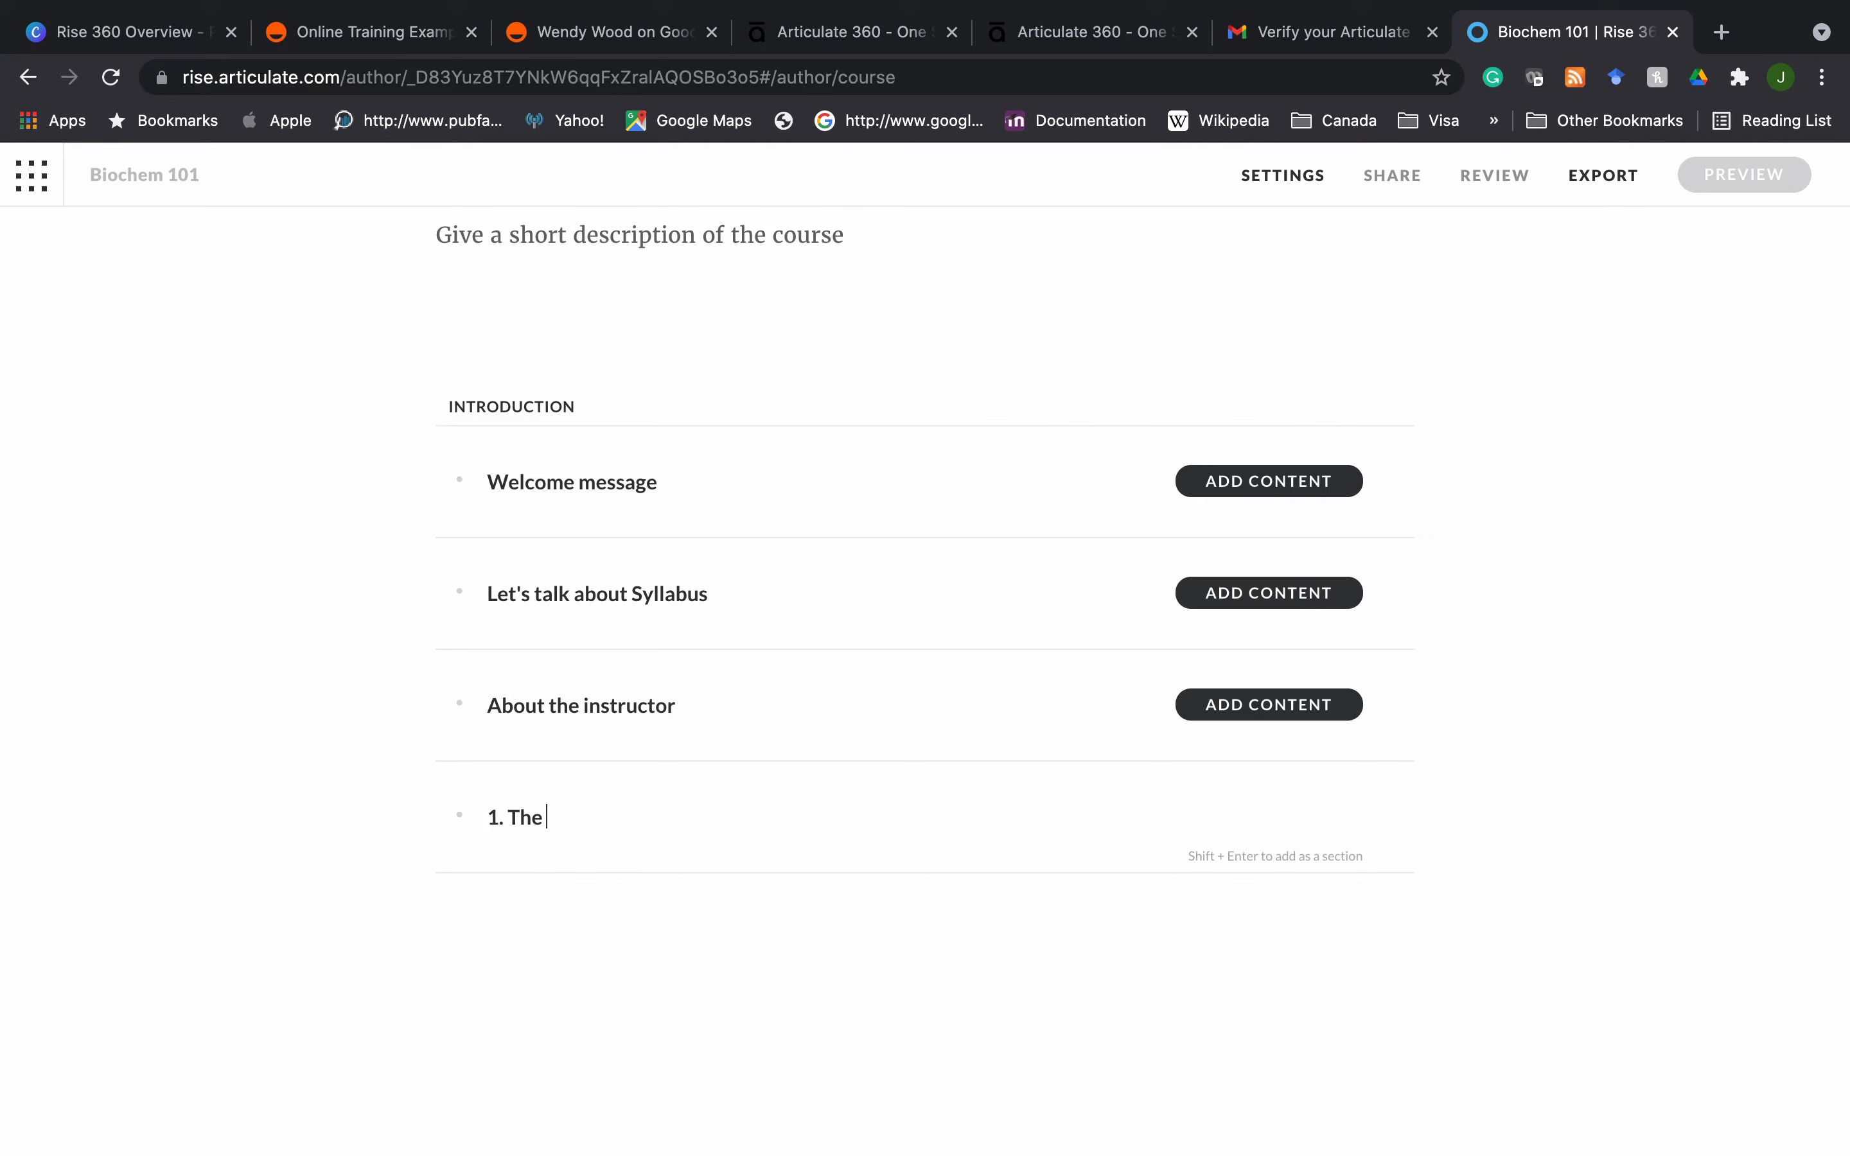
pyautogui.write('cell')
pyautogui.hotkey('shift', 'Return')
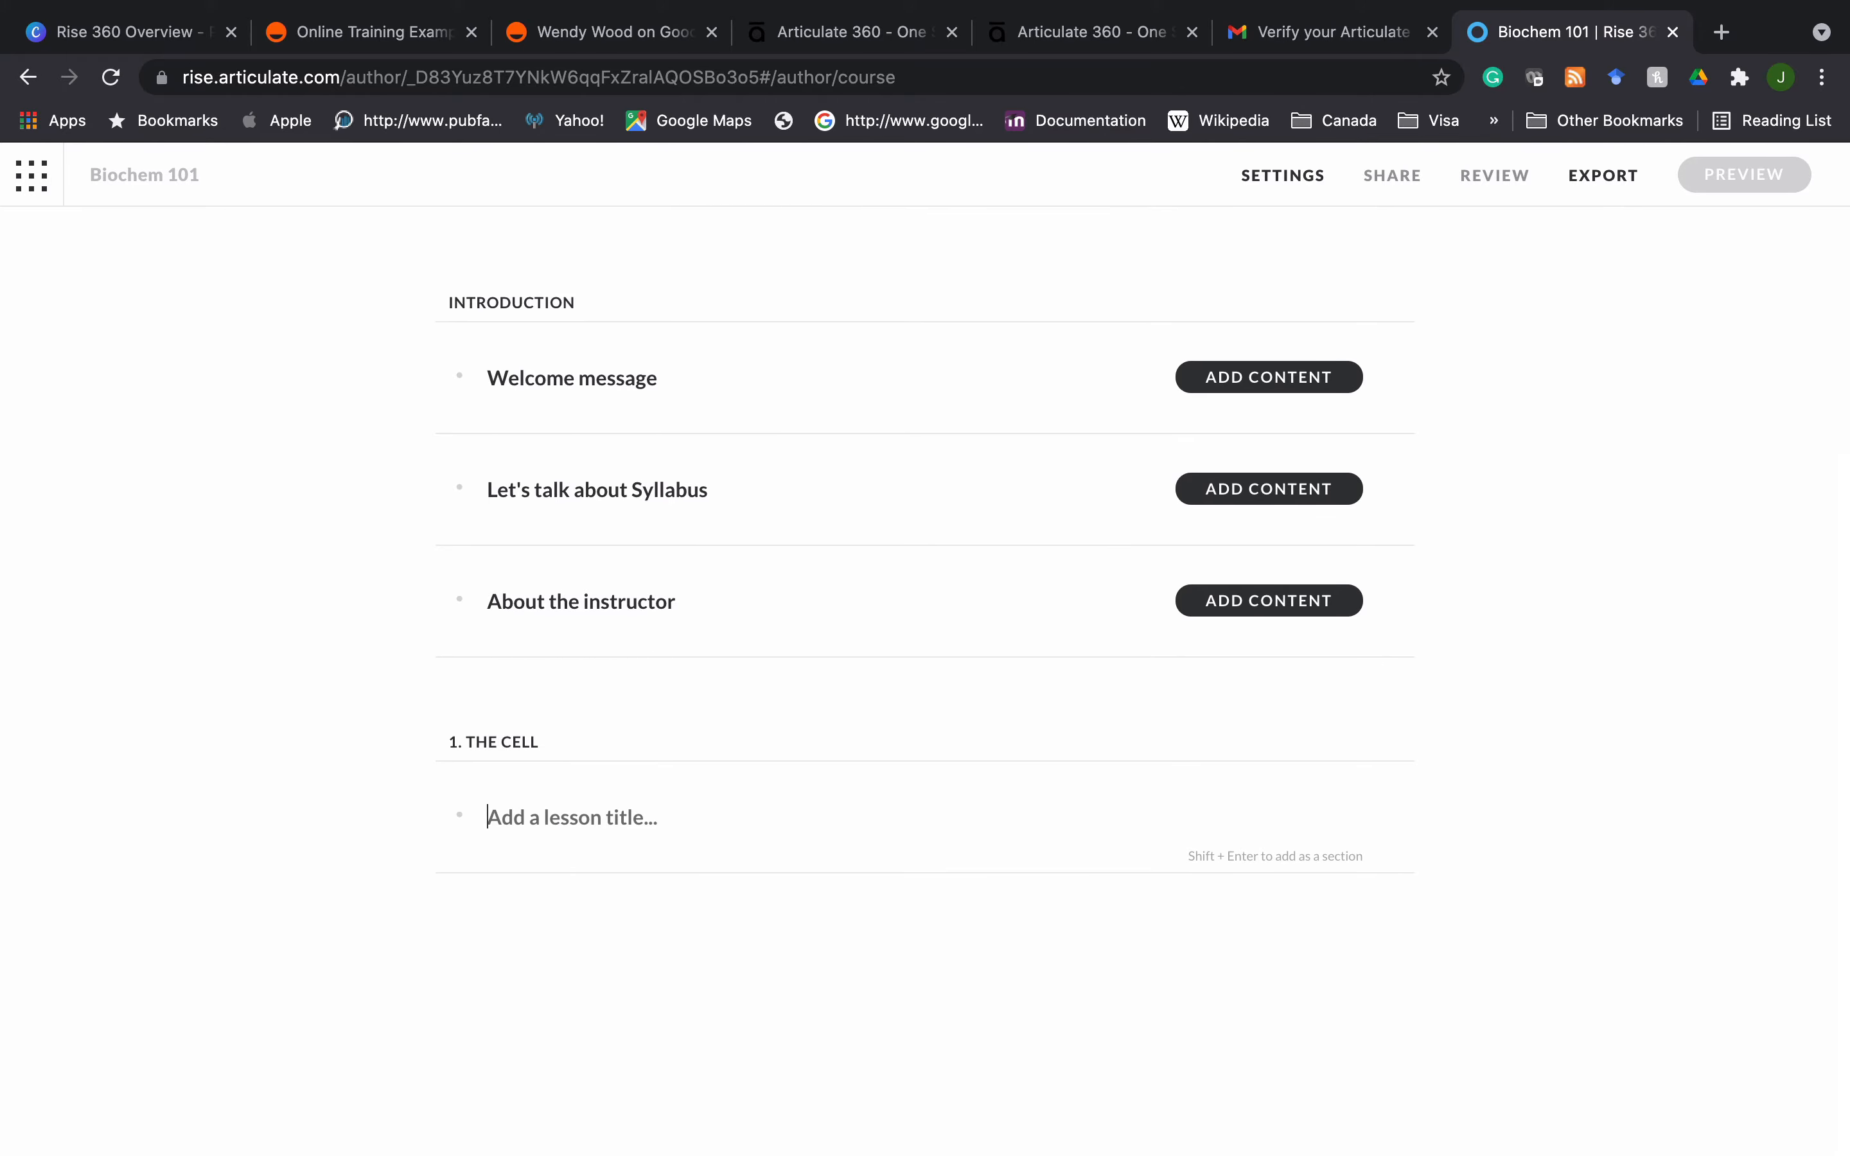
# - Add the lessons "Nucleus" and "Mitochondria" to the section 1. The cell
pyautogui.write('Nucl')
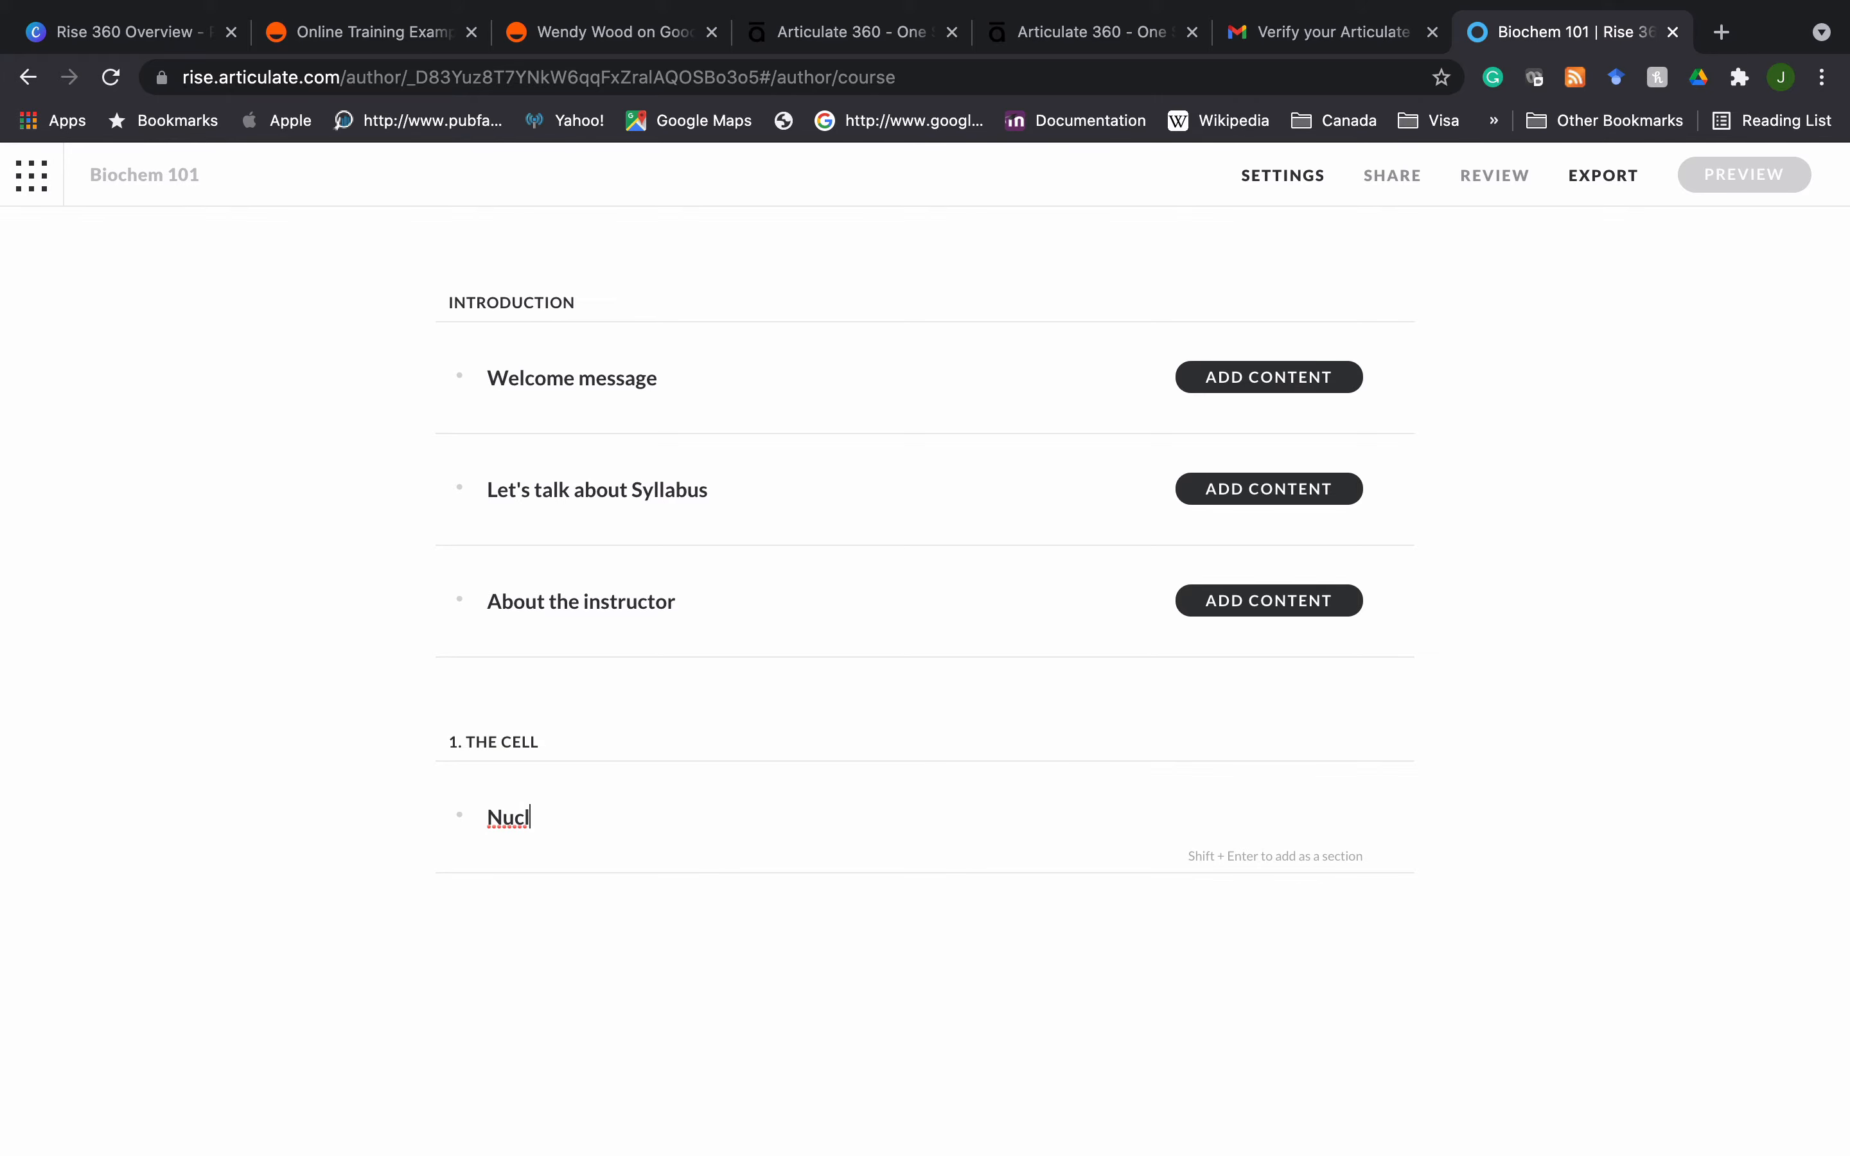
pyautogui.write('eus')
pyautogui.press('Return')
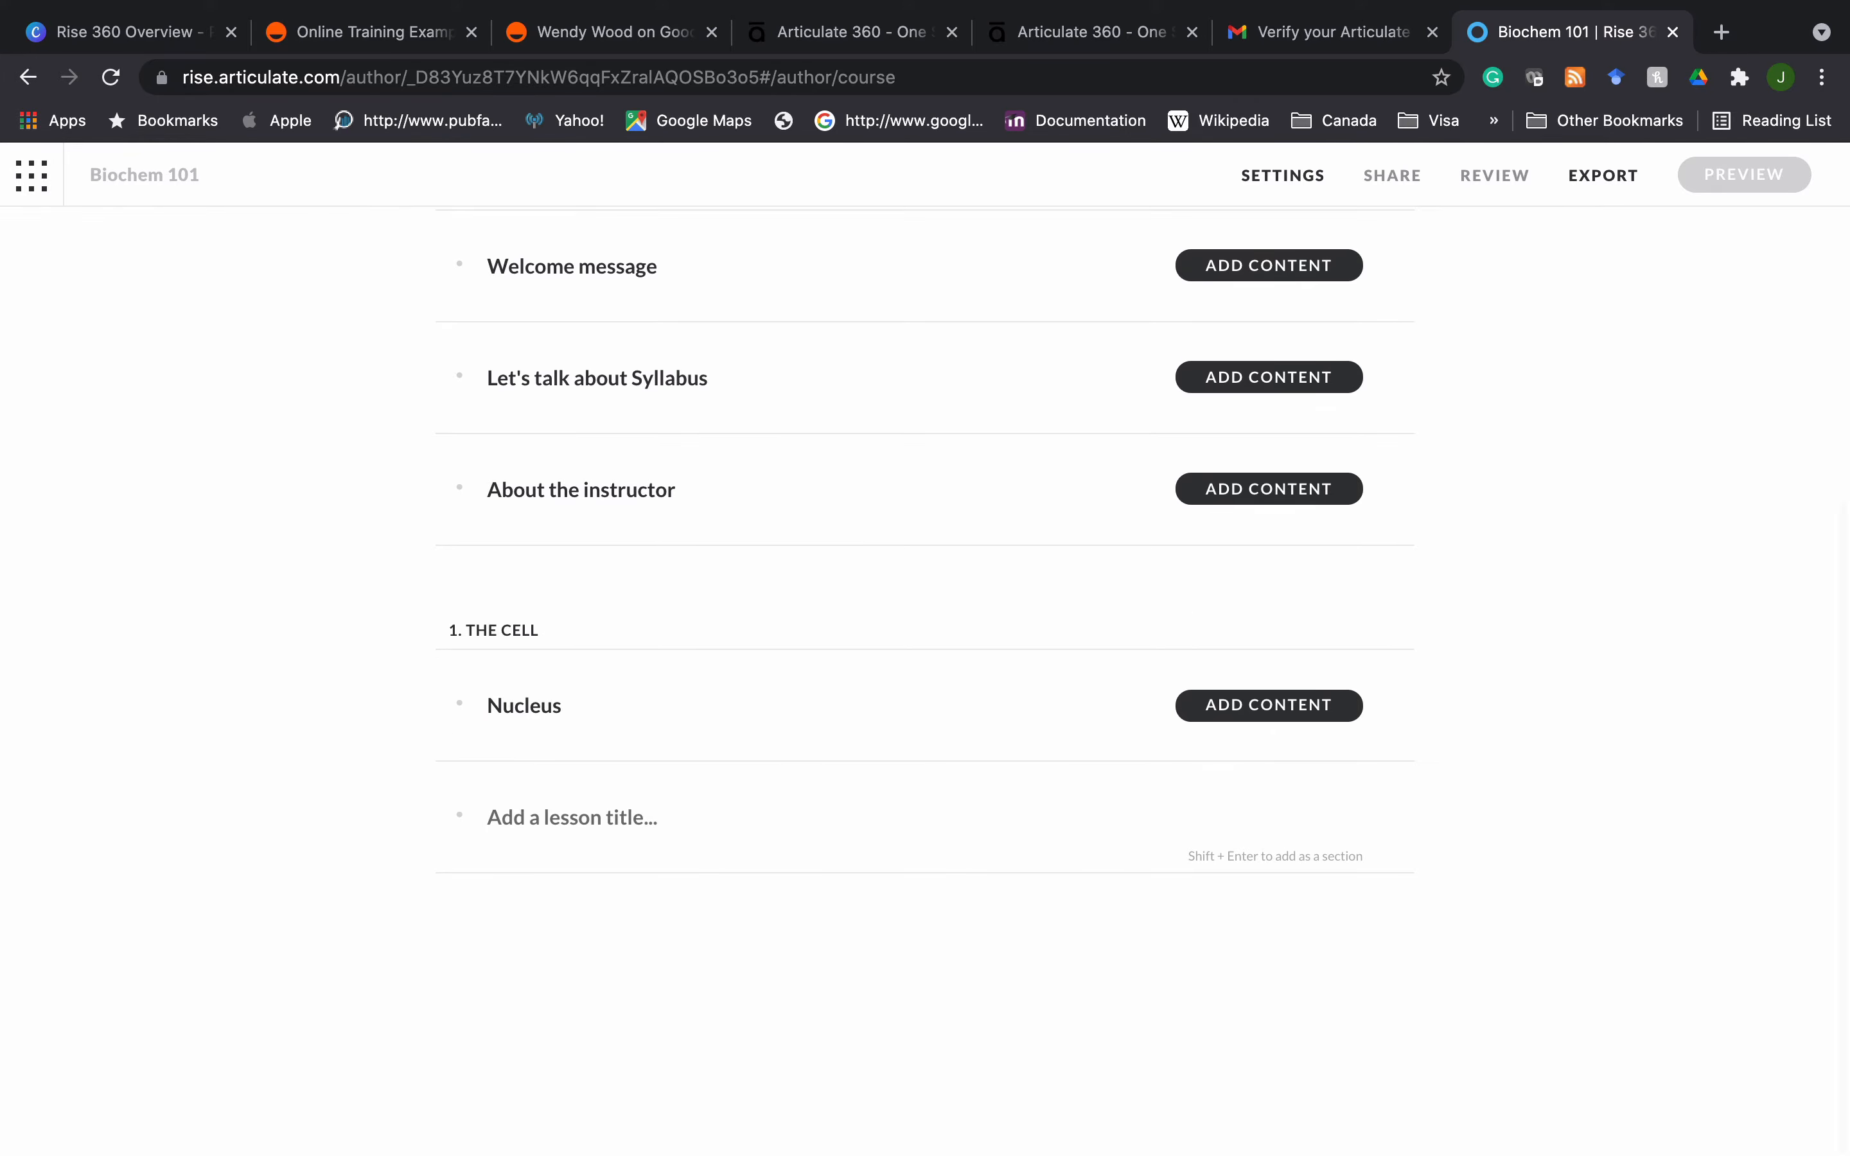
pyautogui.write('Mitoch')
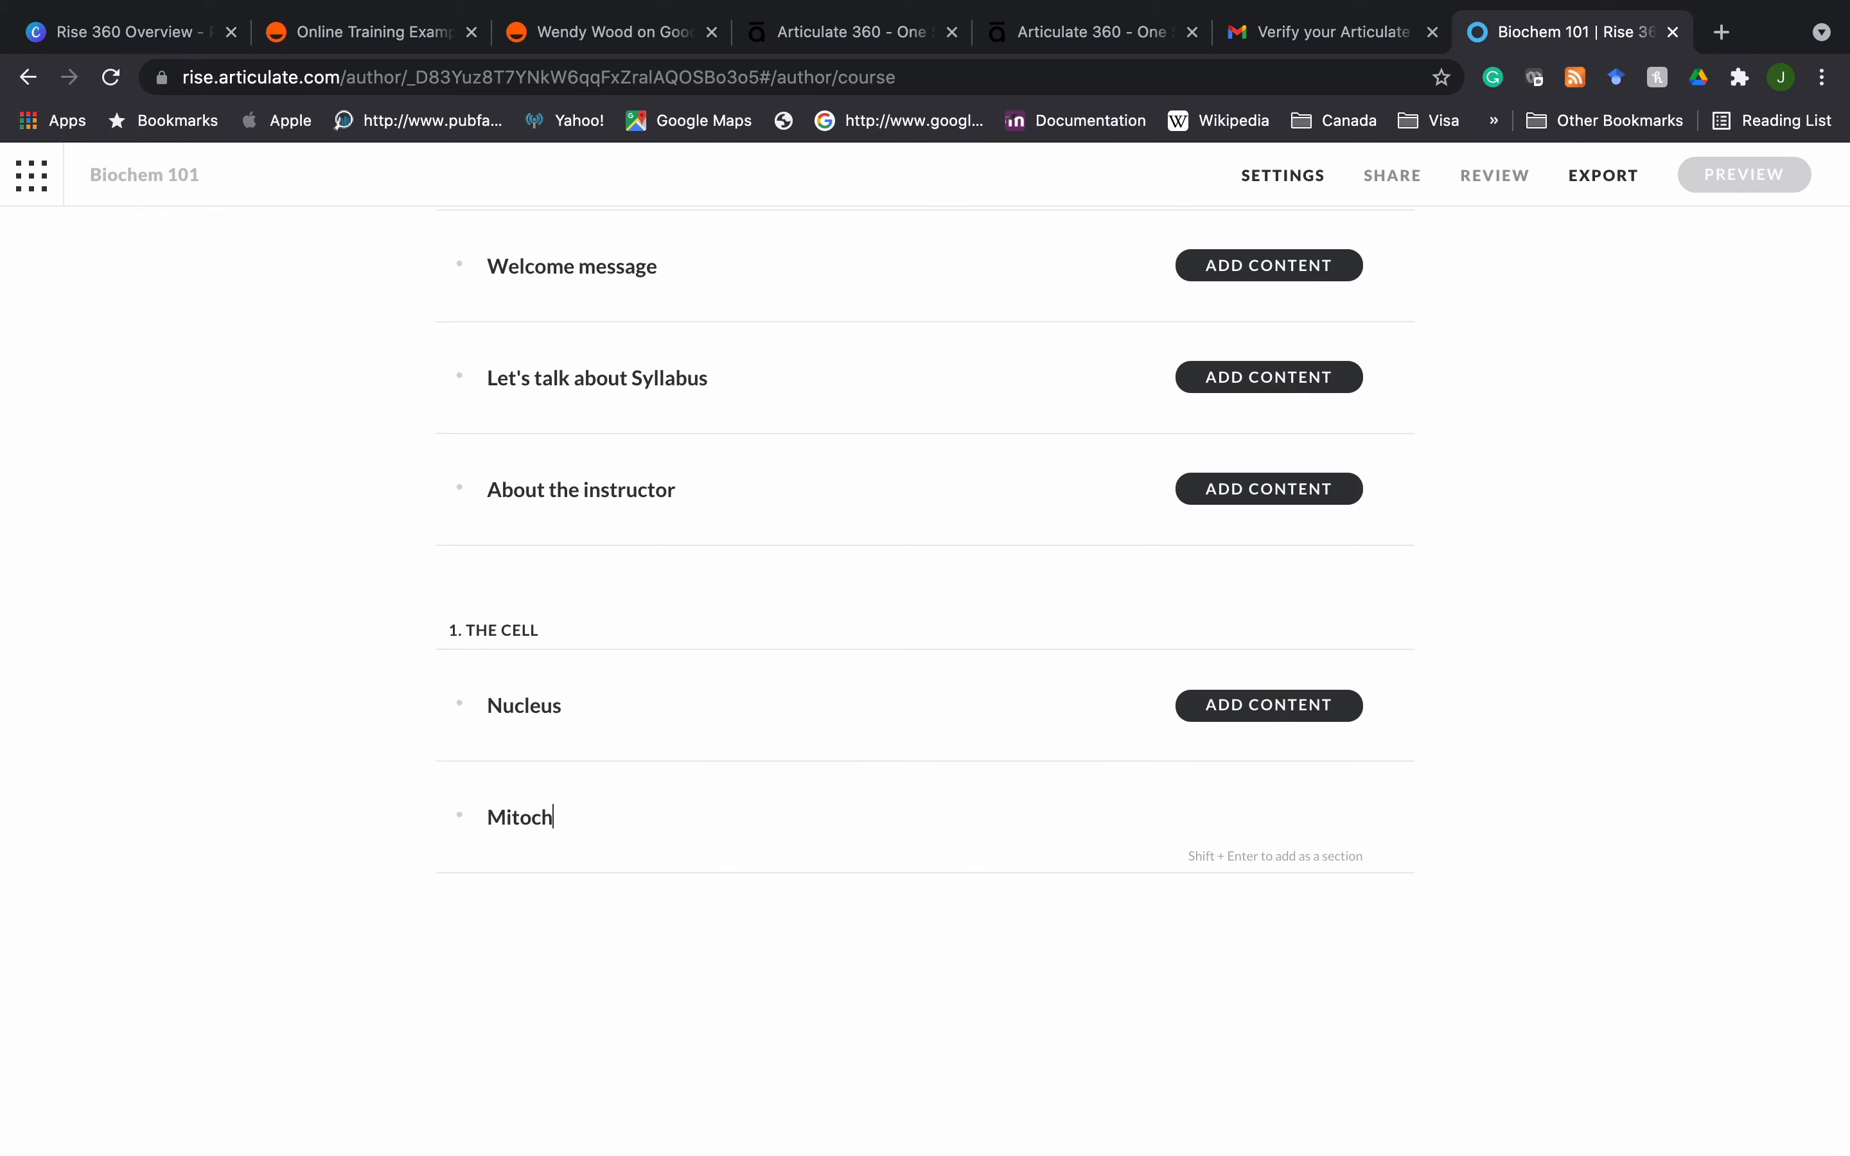
pyautogui.write('ondria')
pyautogui.press('Return')
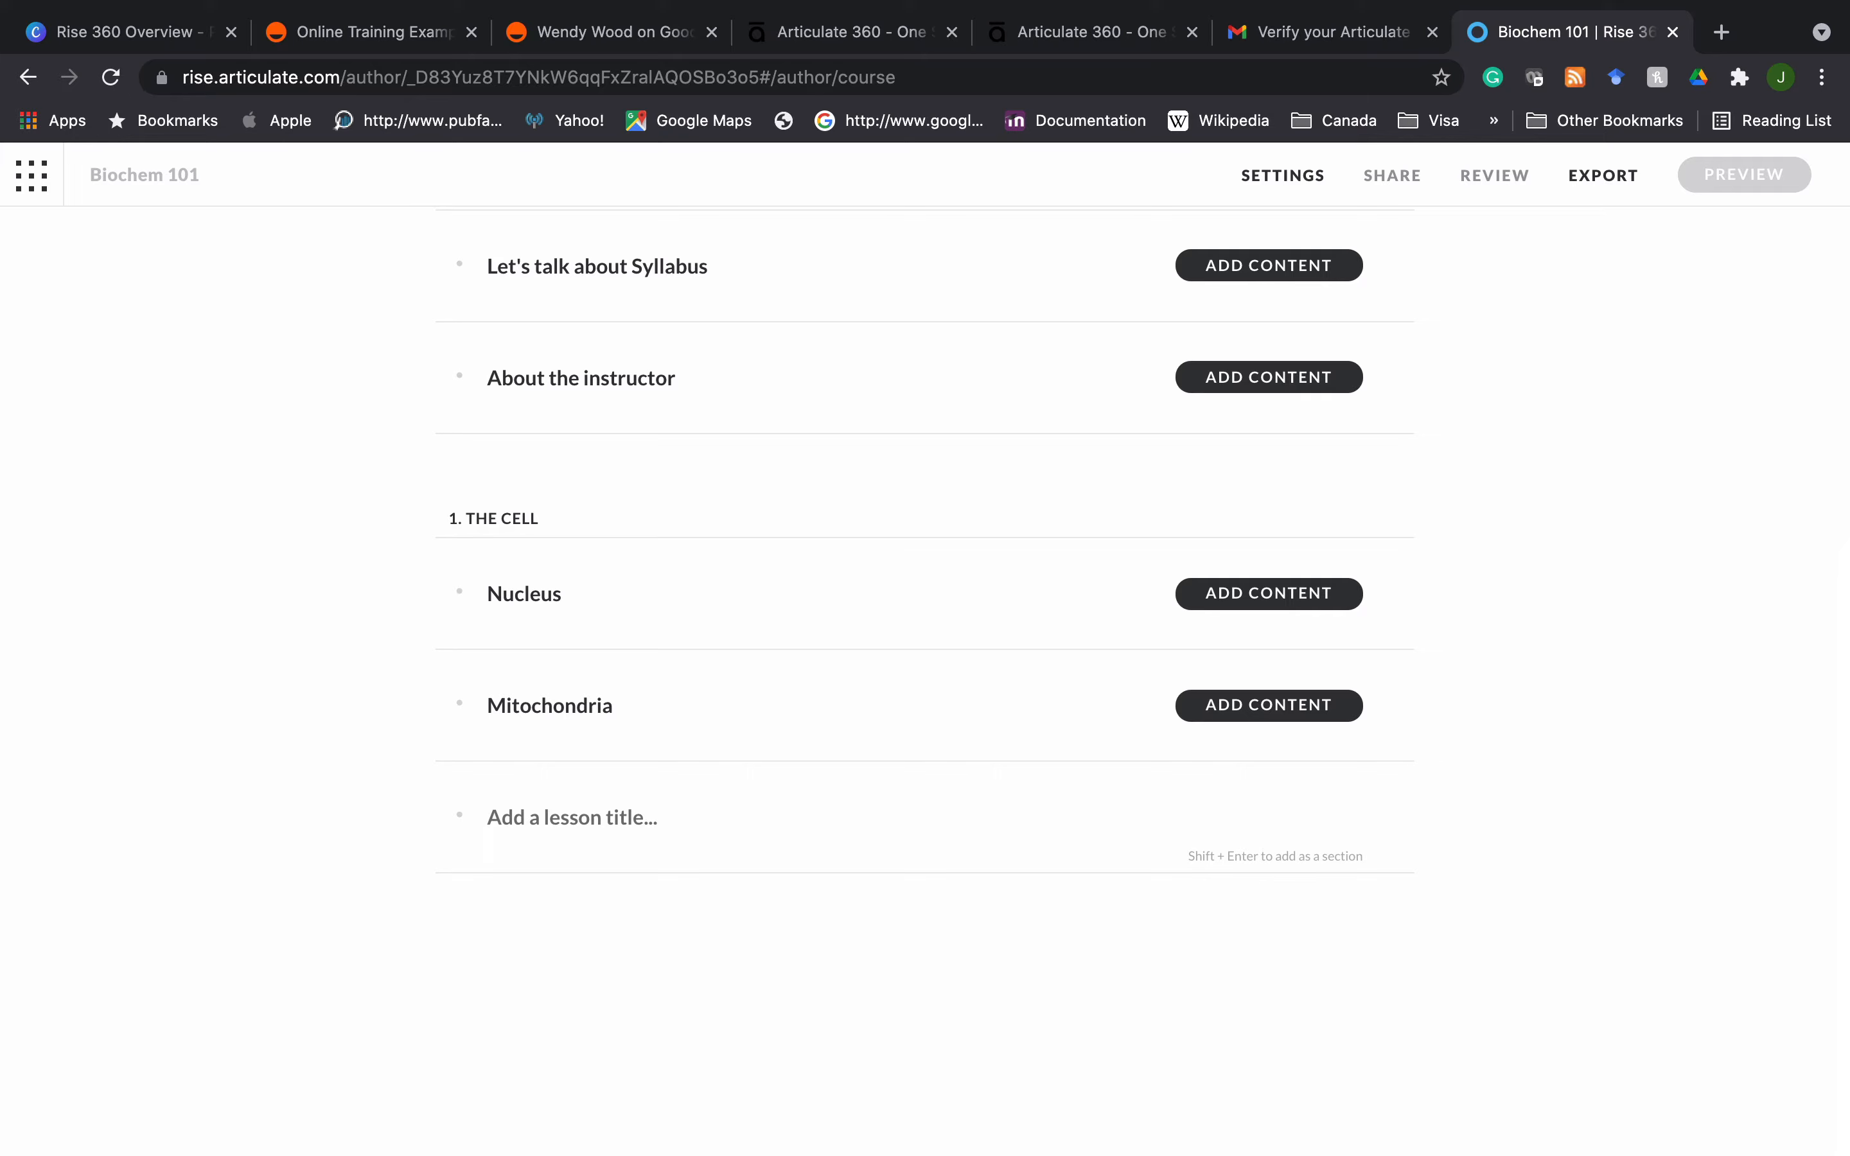
# - Add content to Nucleus in the section 1. The cell, choosing the Lesson type
pyautogui.scroll(5, 924, 780)
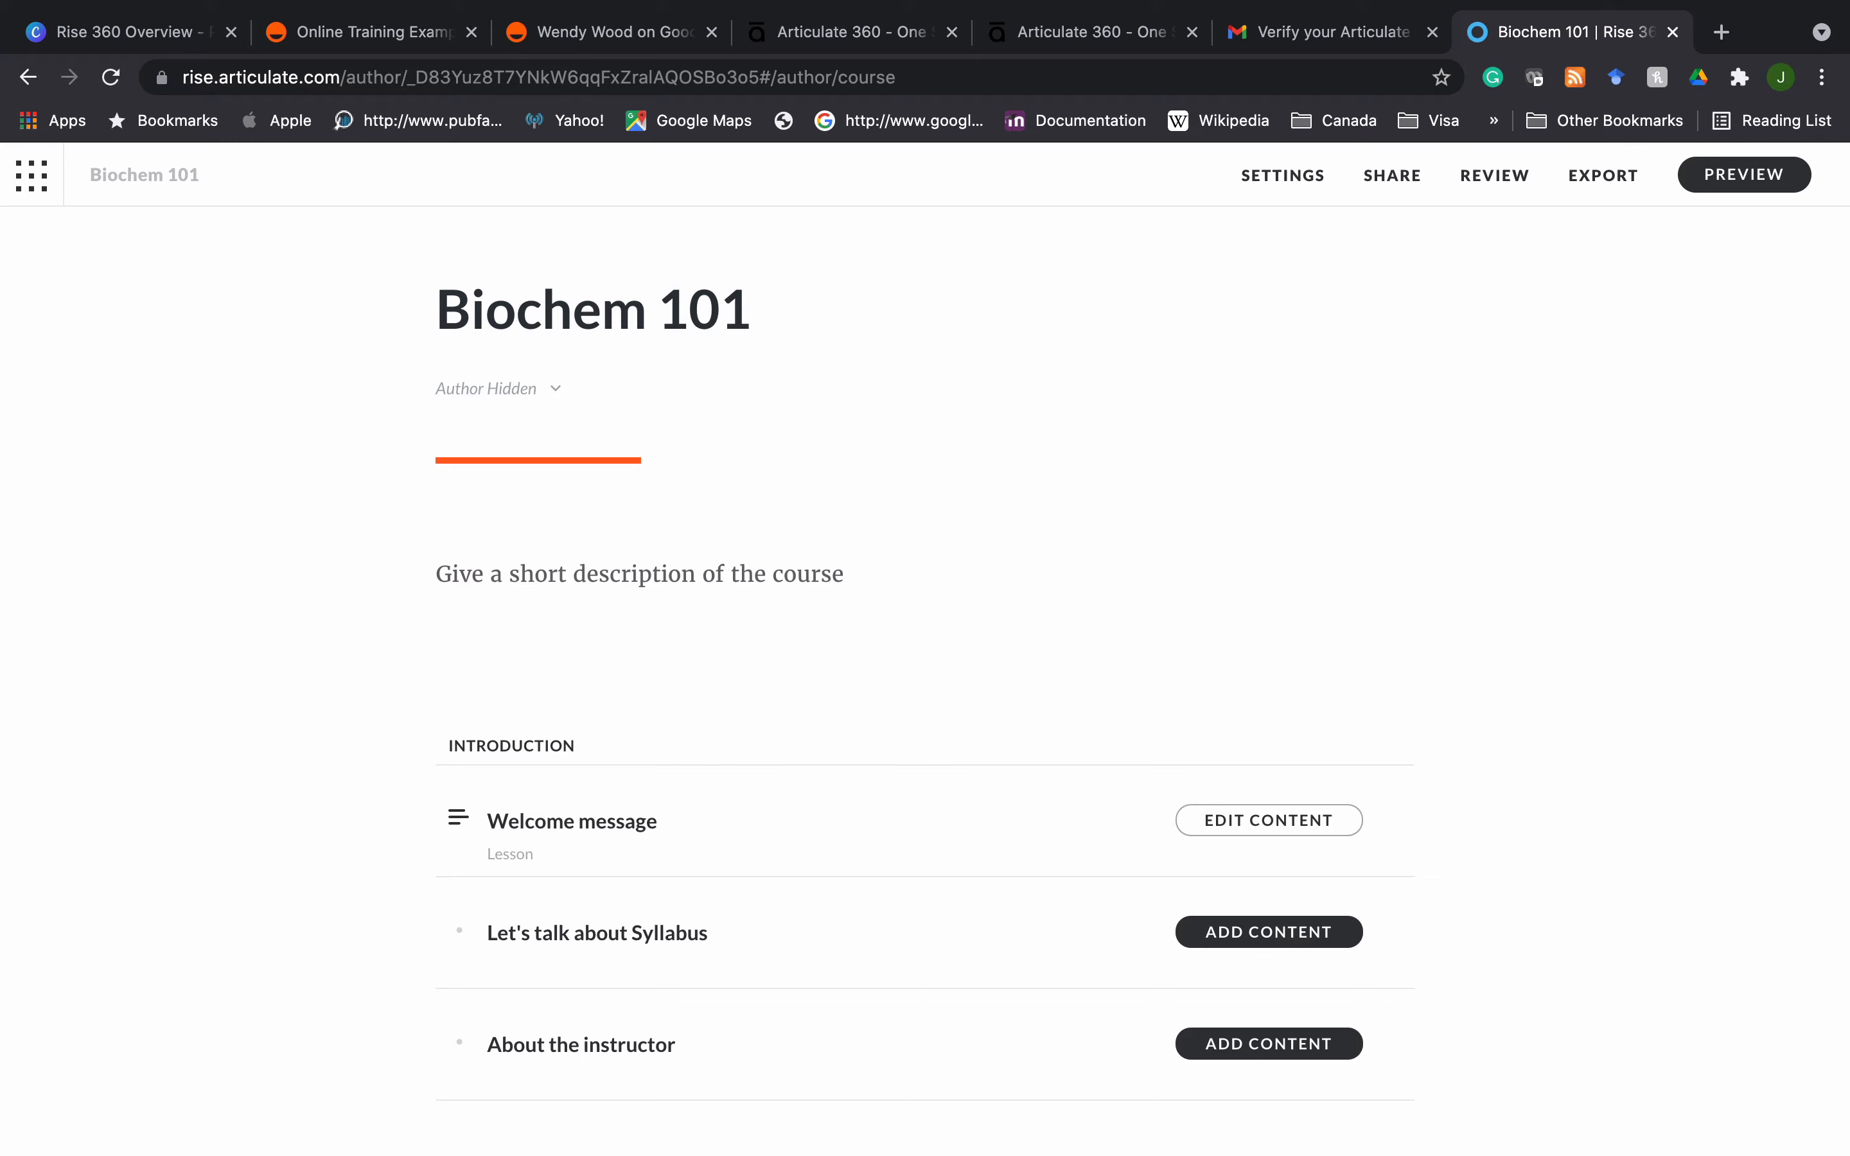
pyautogui.scroll(-3, 925, 680)
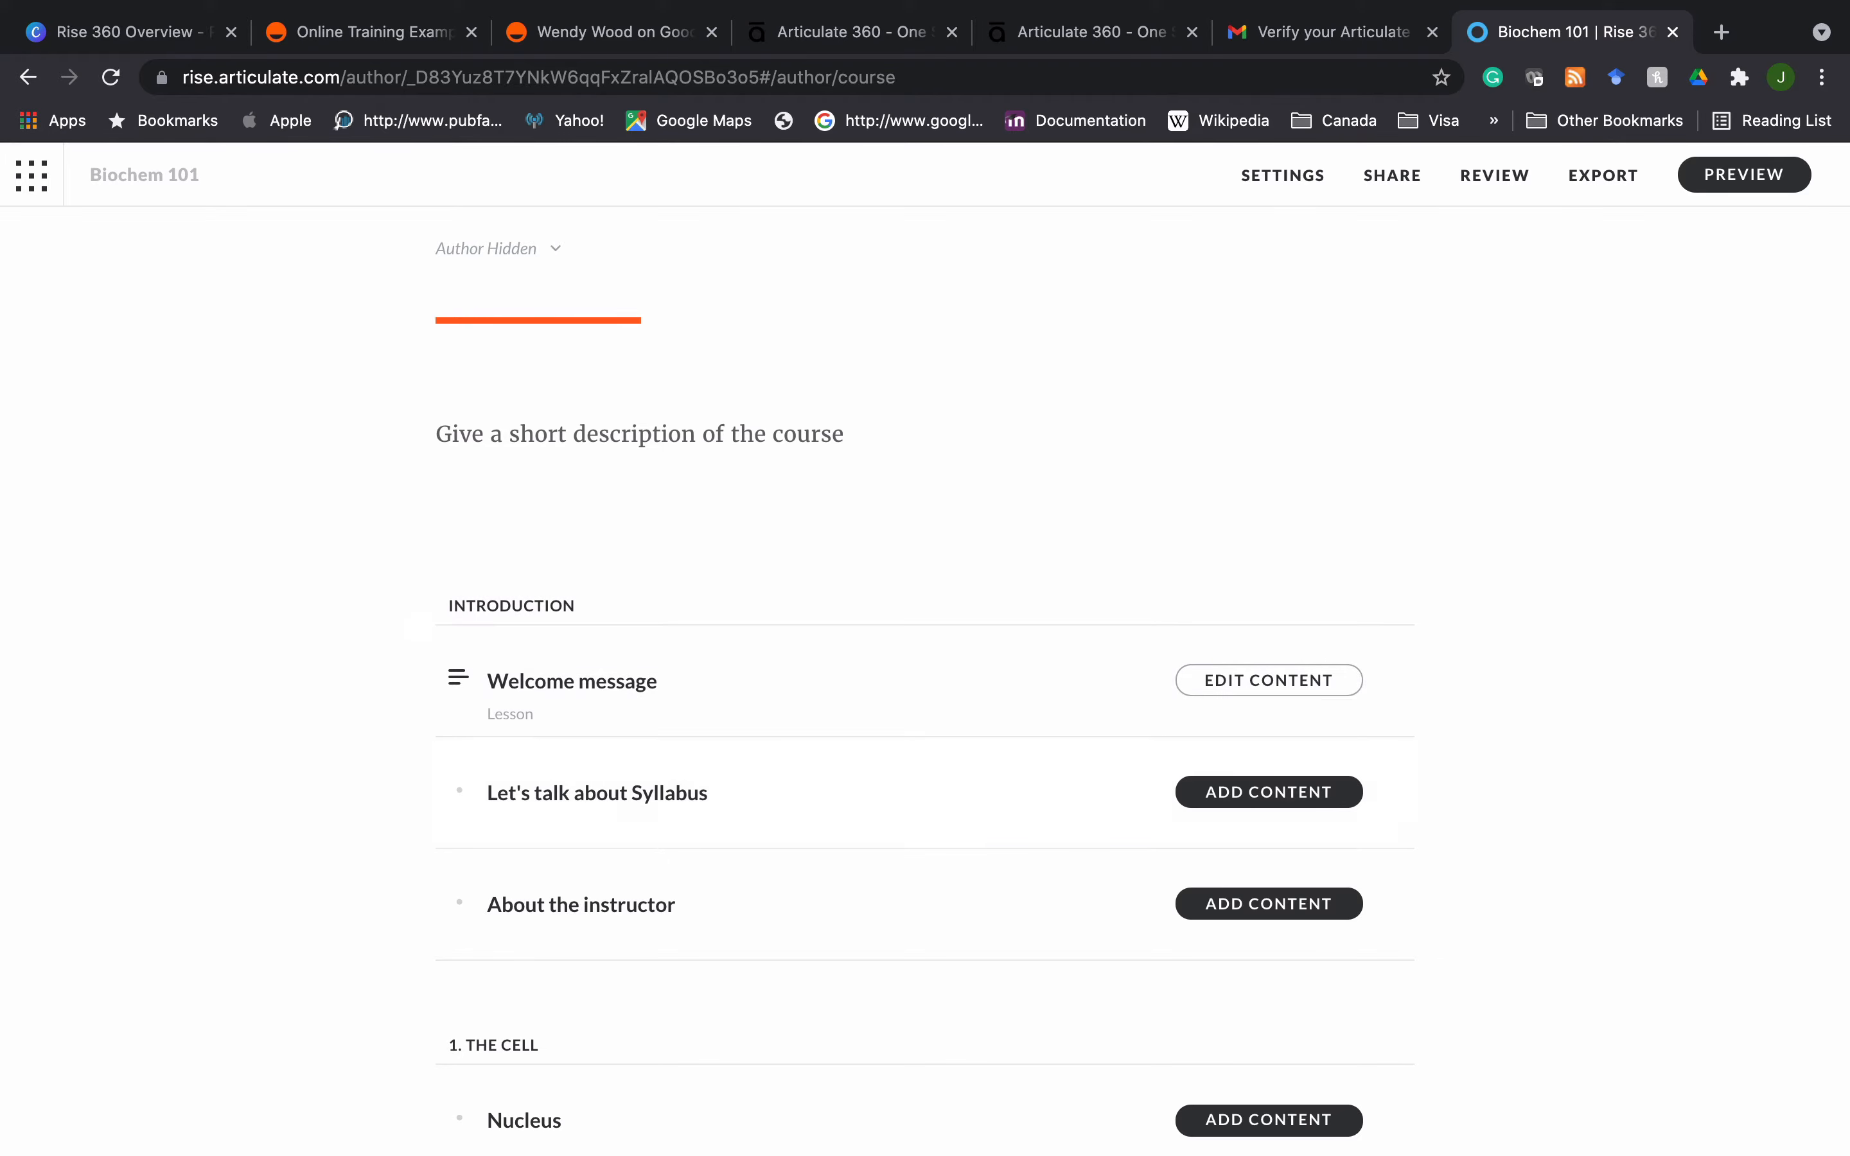
pyautogui.scroll(-5, 925, 842)
pyautogui.scroll(-1, 925, 680)
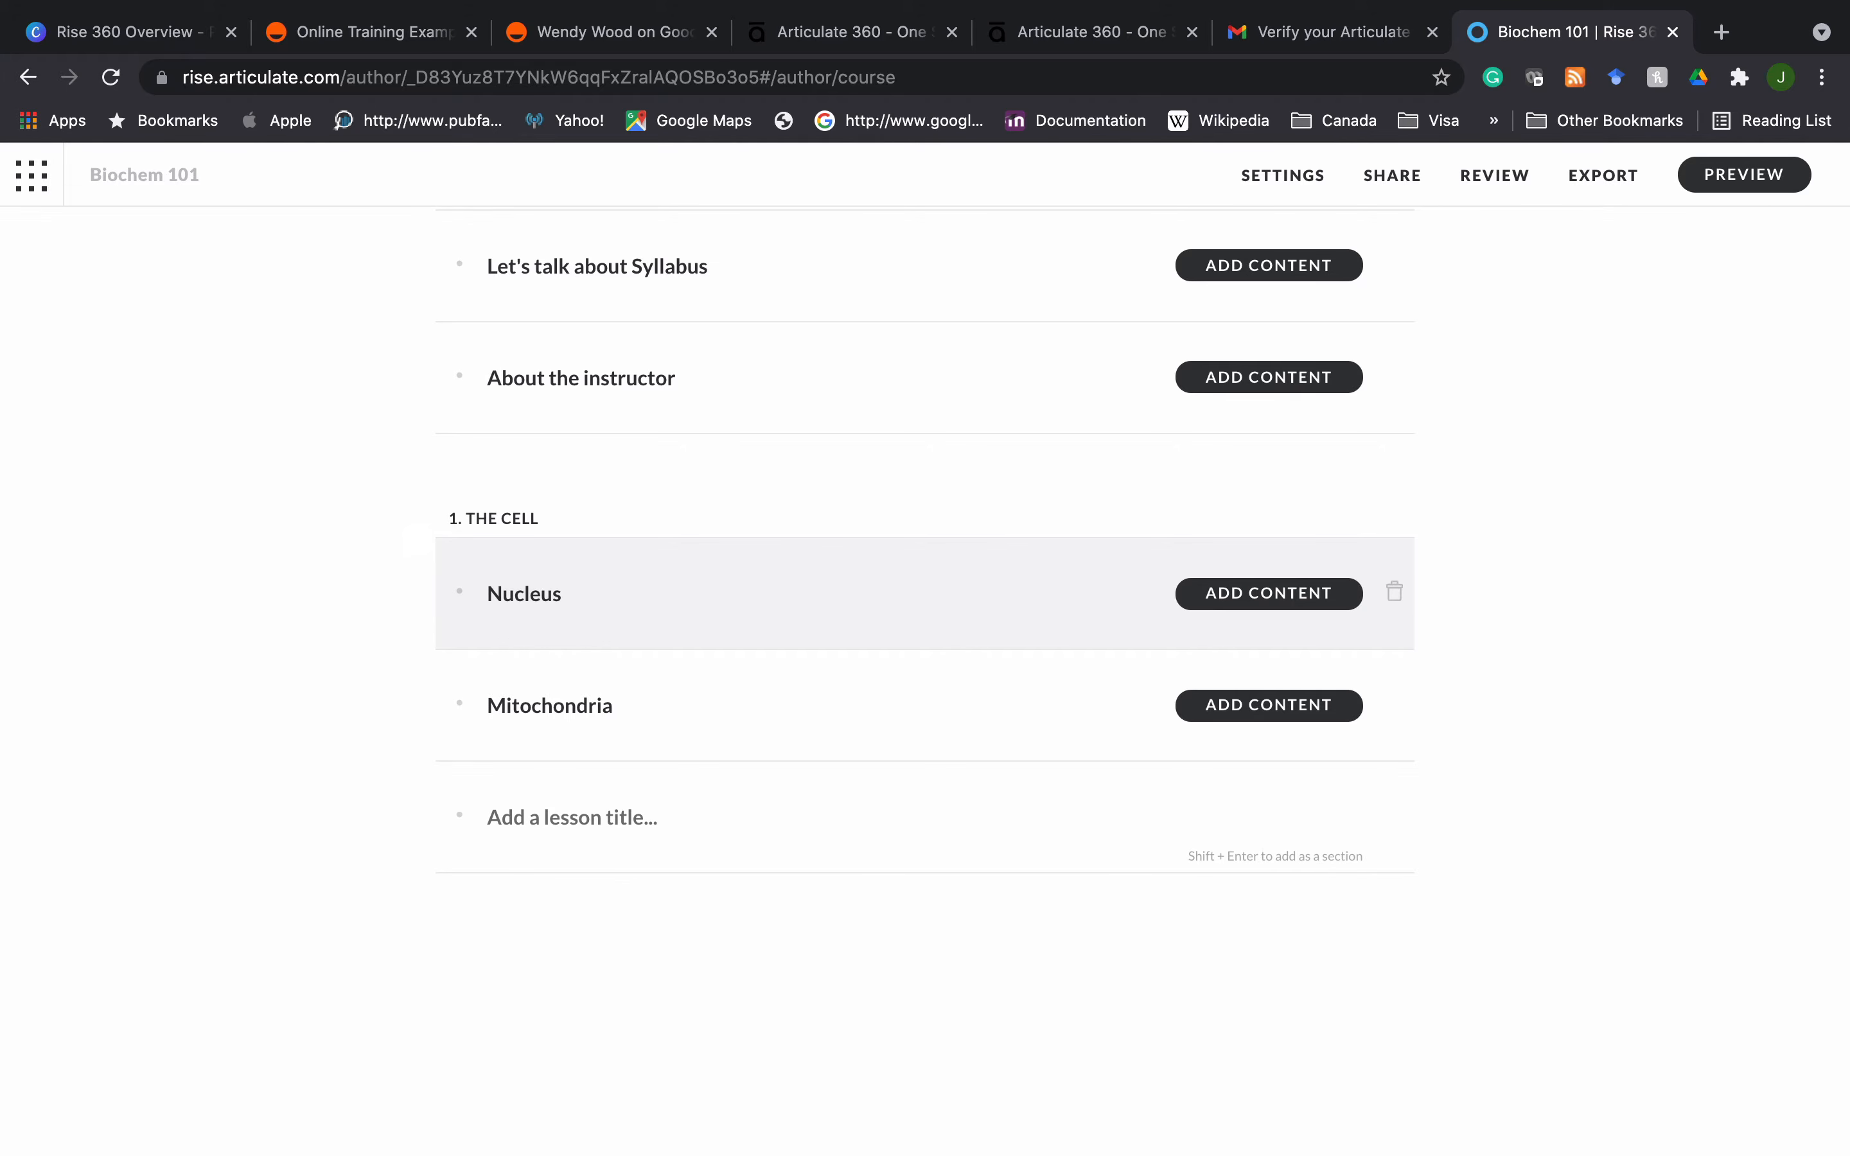
pyautogui.click(1230, 593)
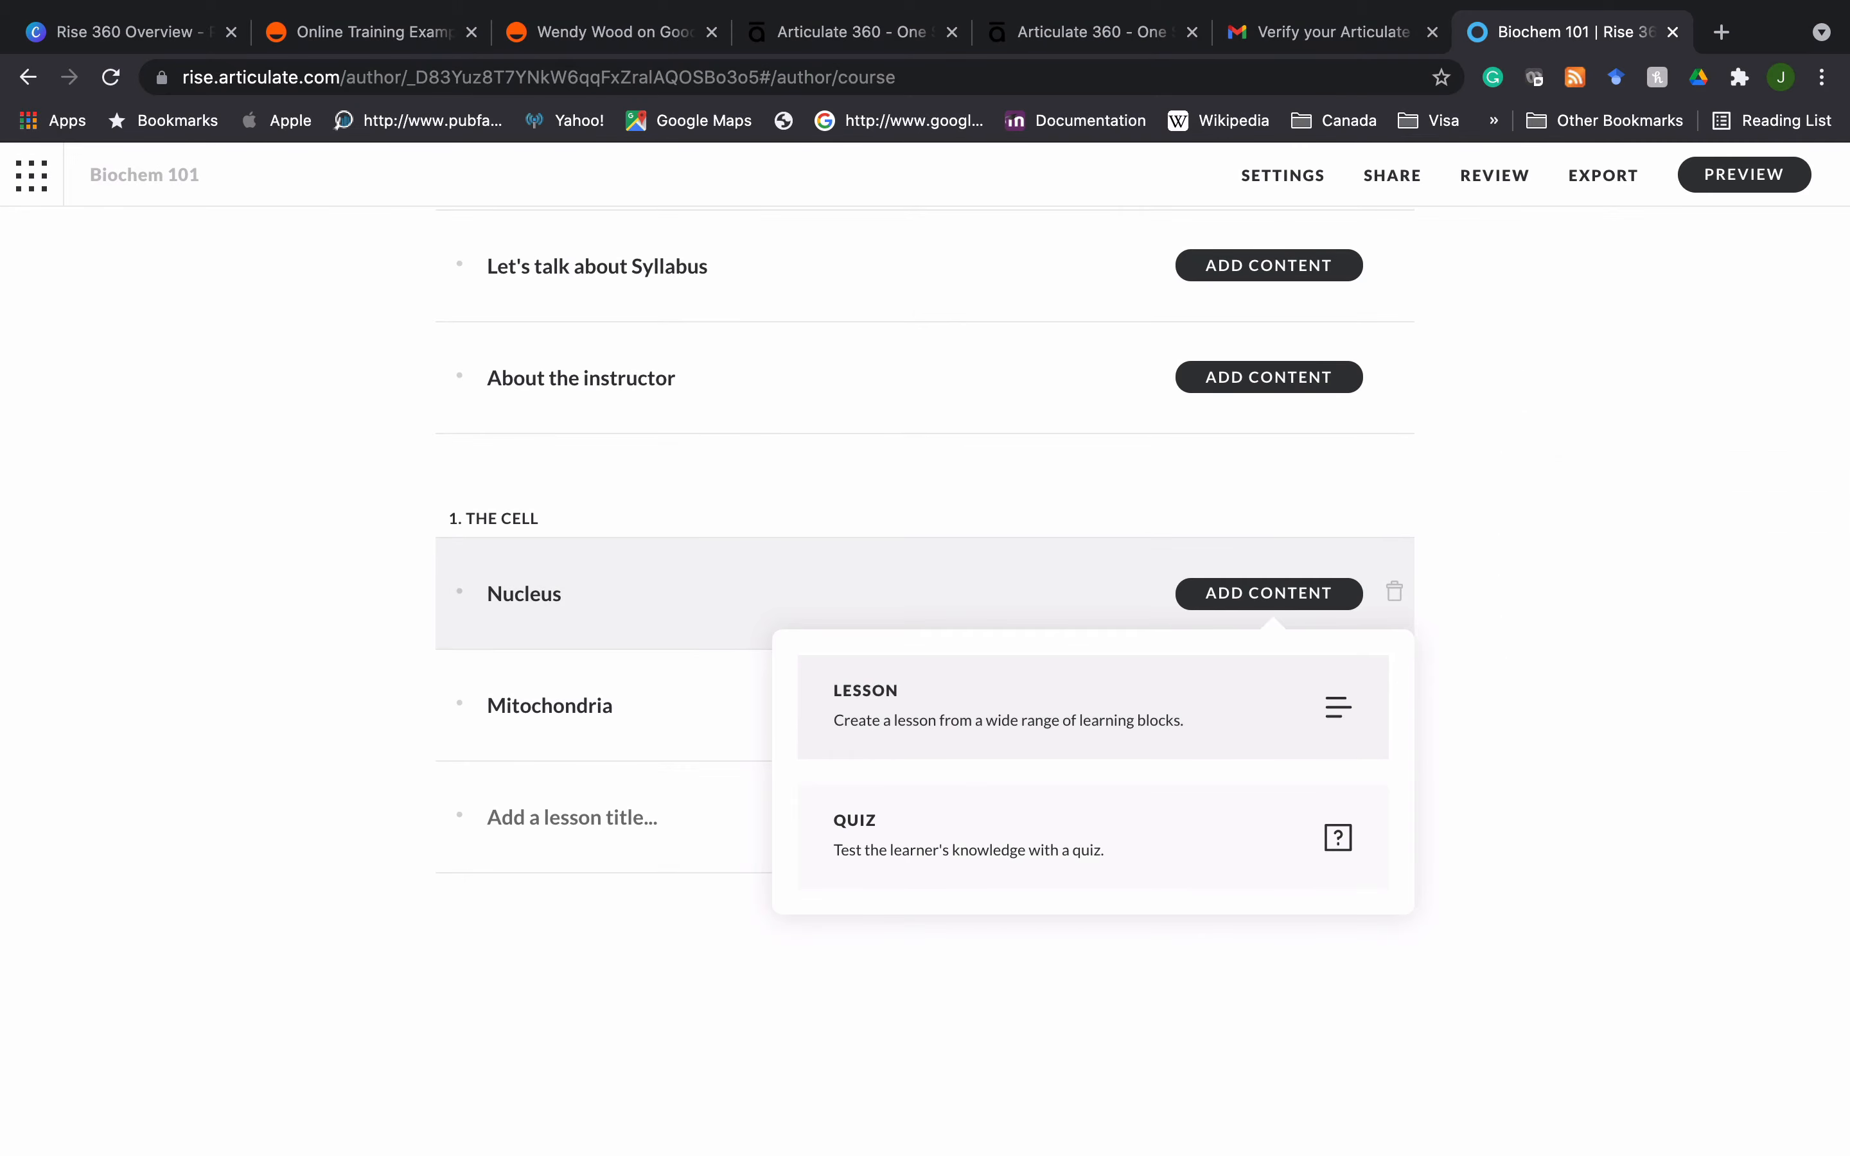
pyautogui.click(990, 702)
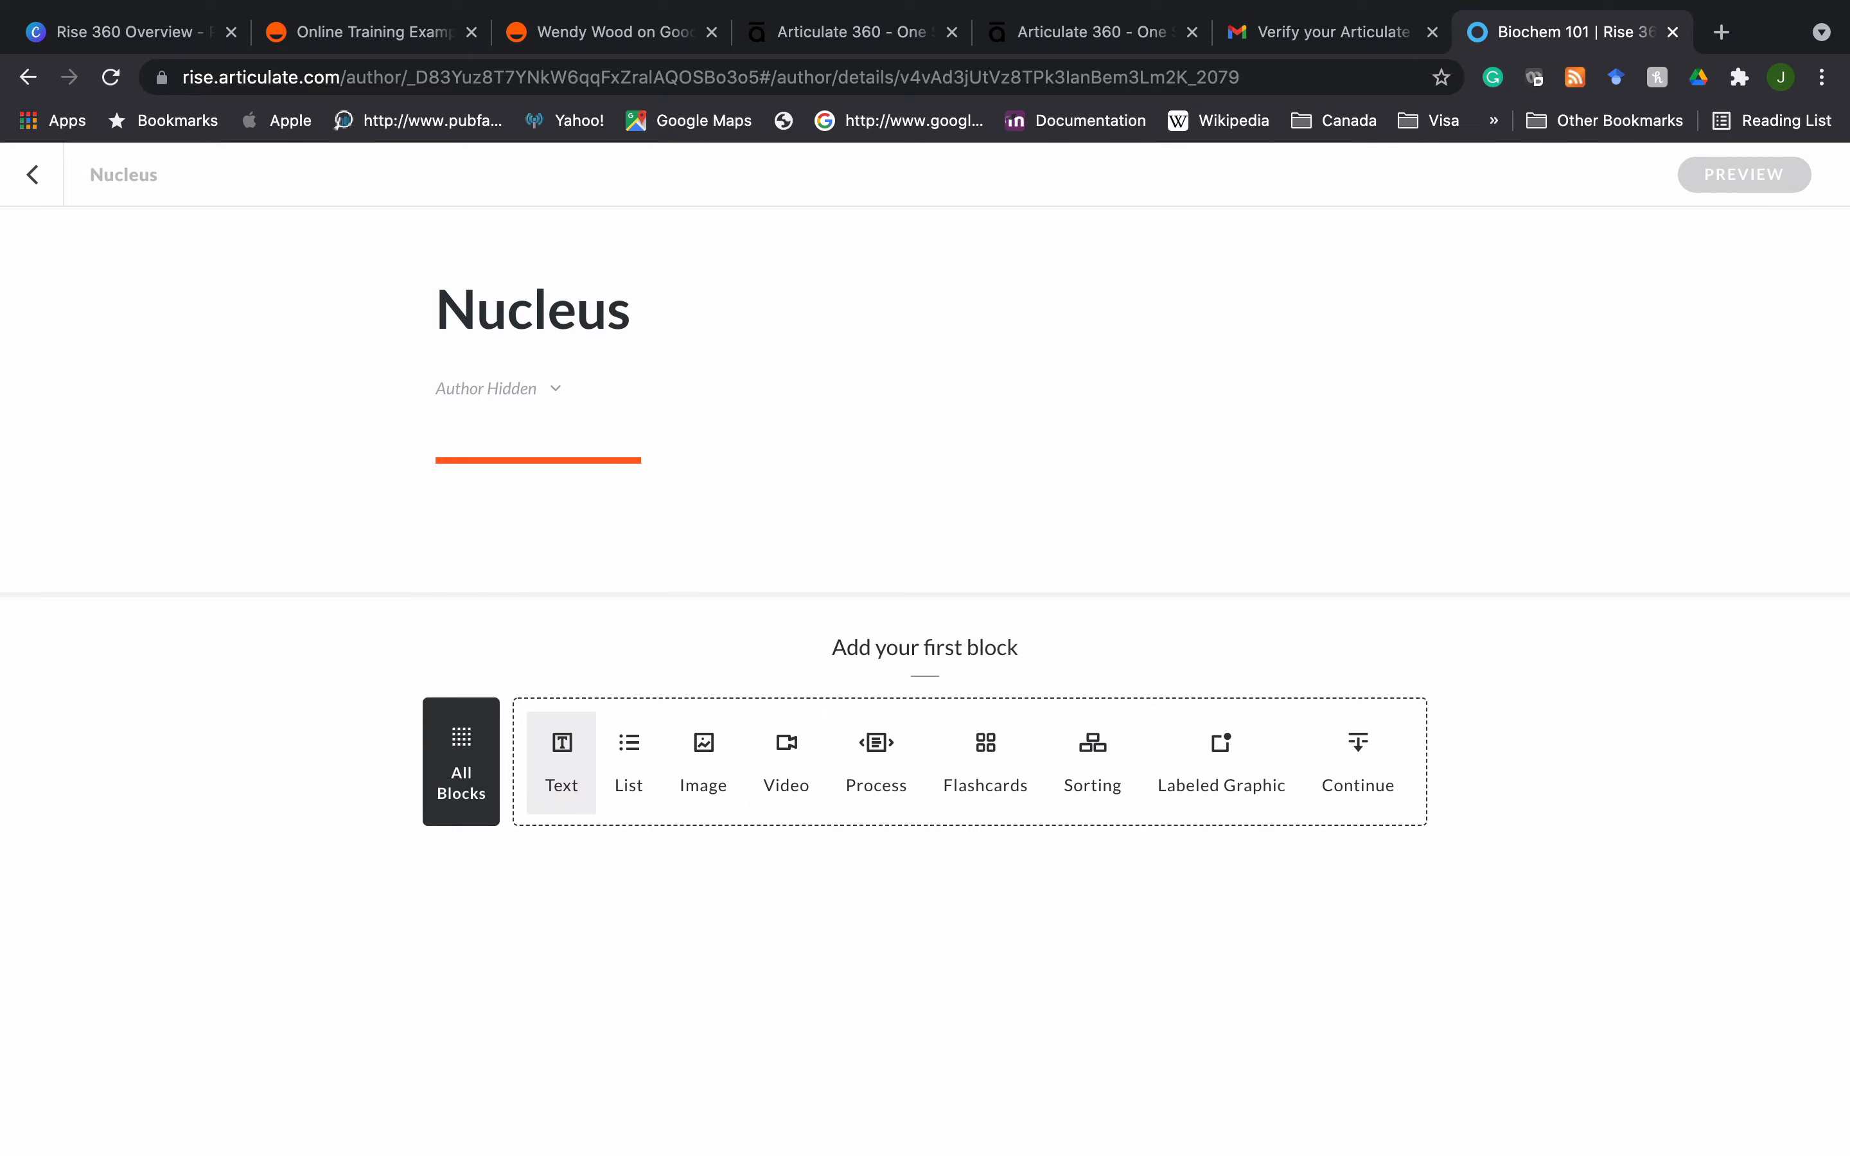
# - Browse the Text and Image block types in the block library, then return to the Nucleus lesson
pyautogui.click(460, 787)
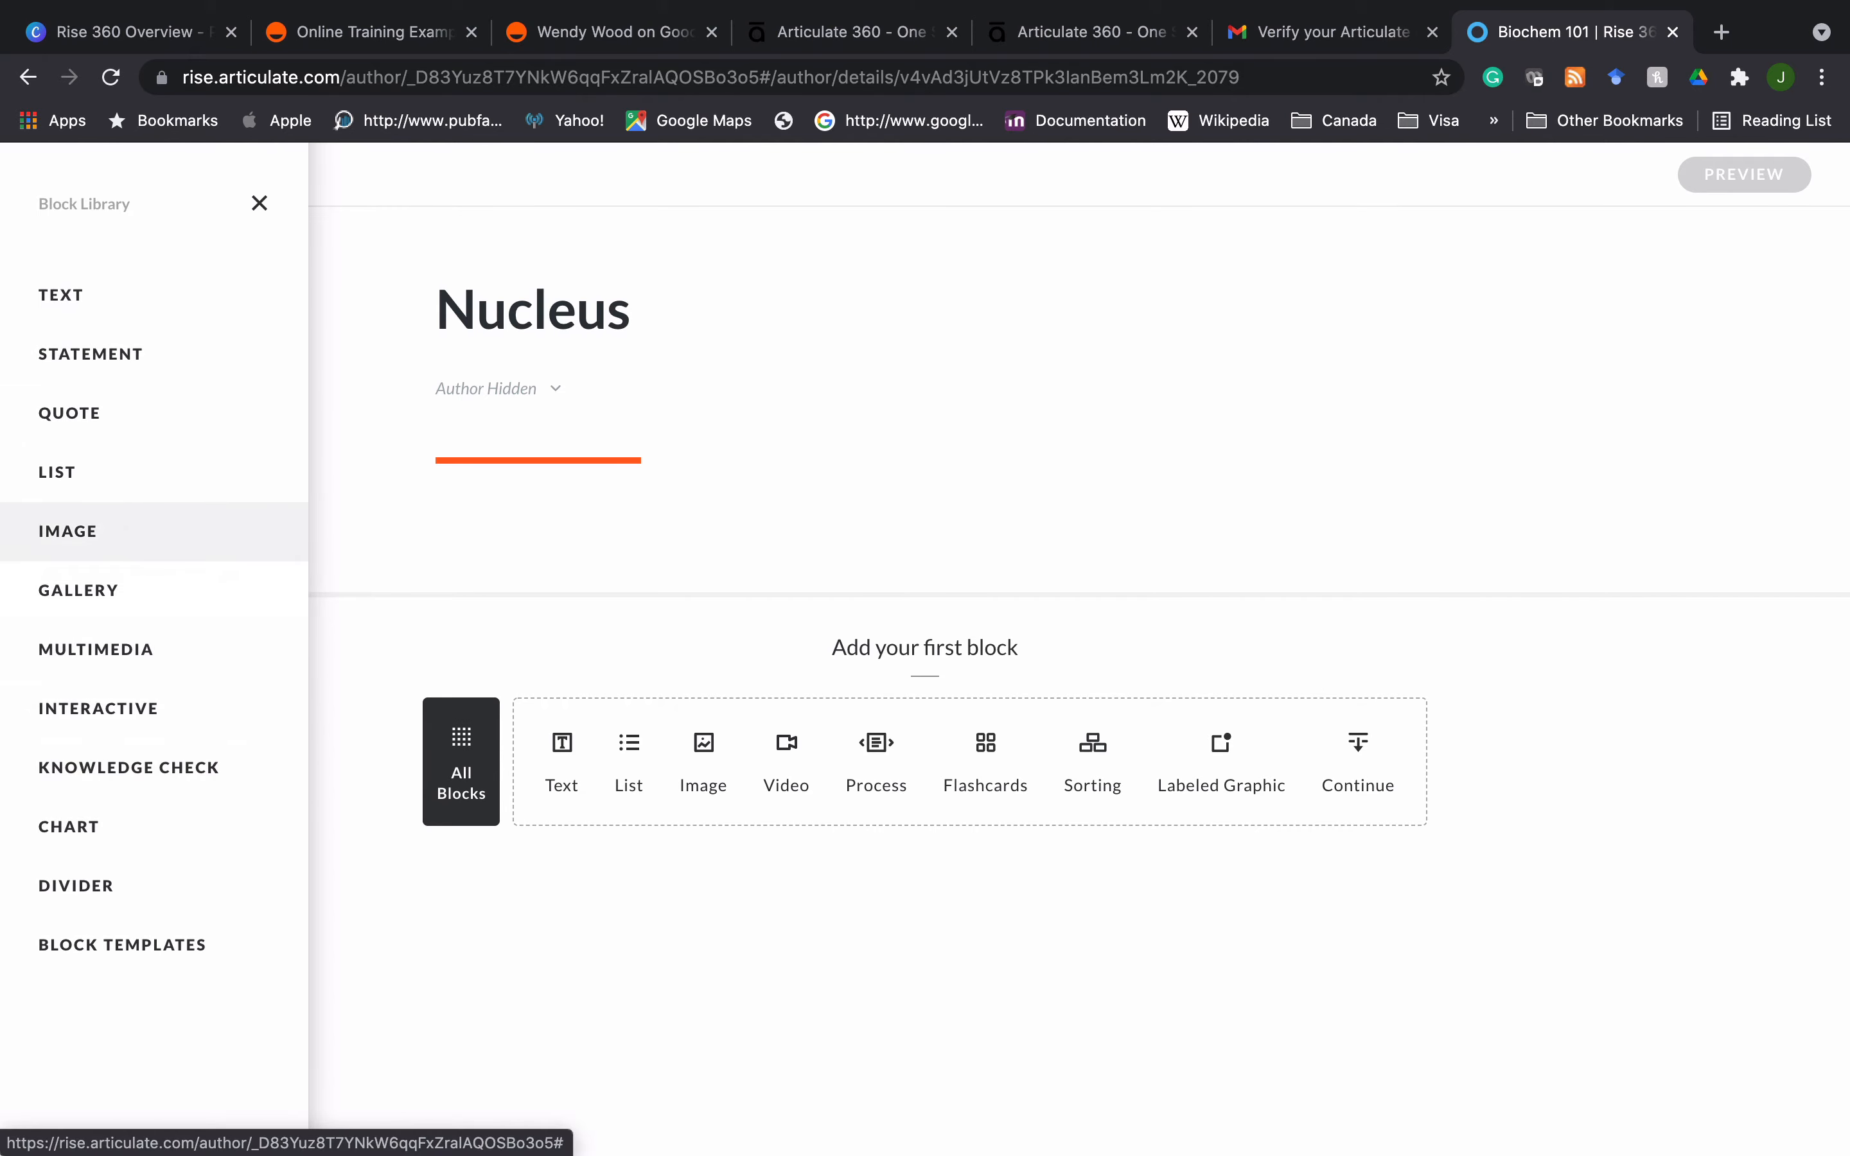
pyautogui.click(55, 298)
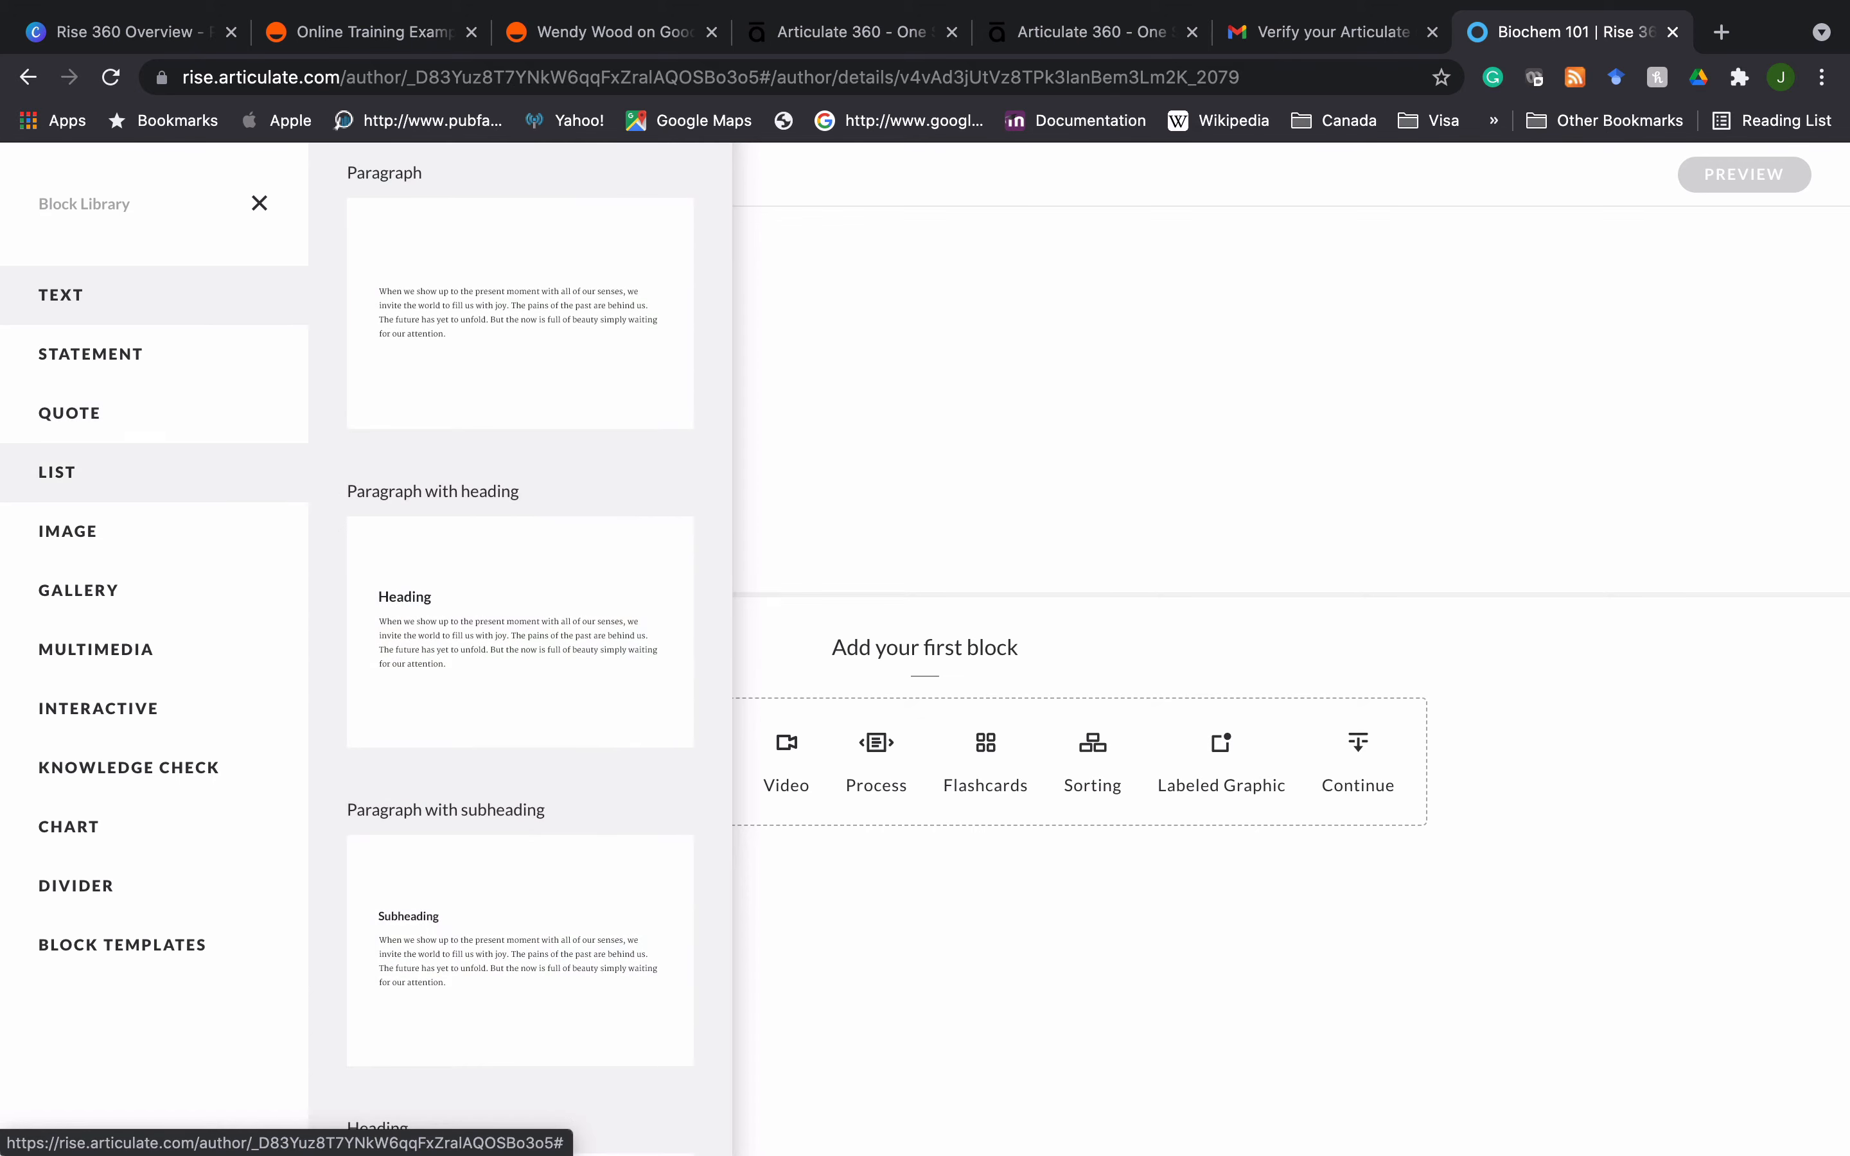
pyautogui.click(67, 527)
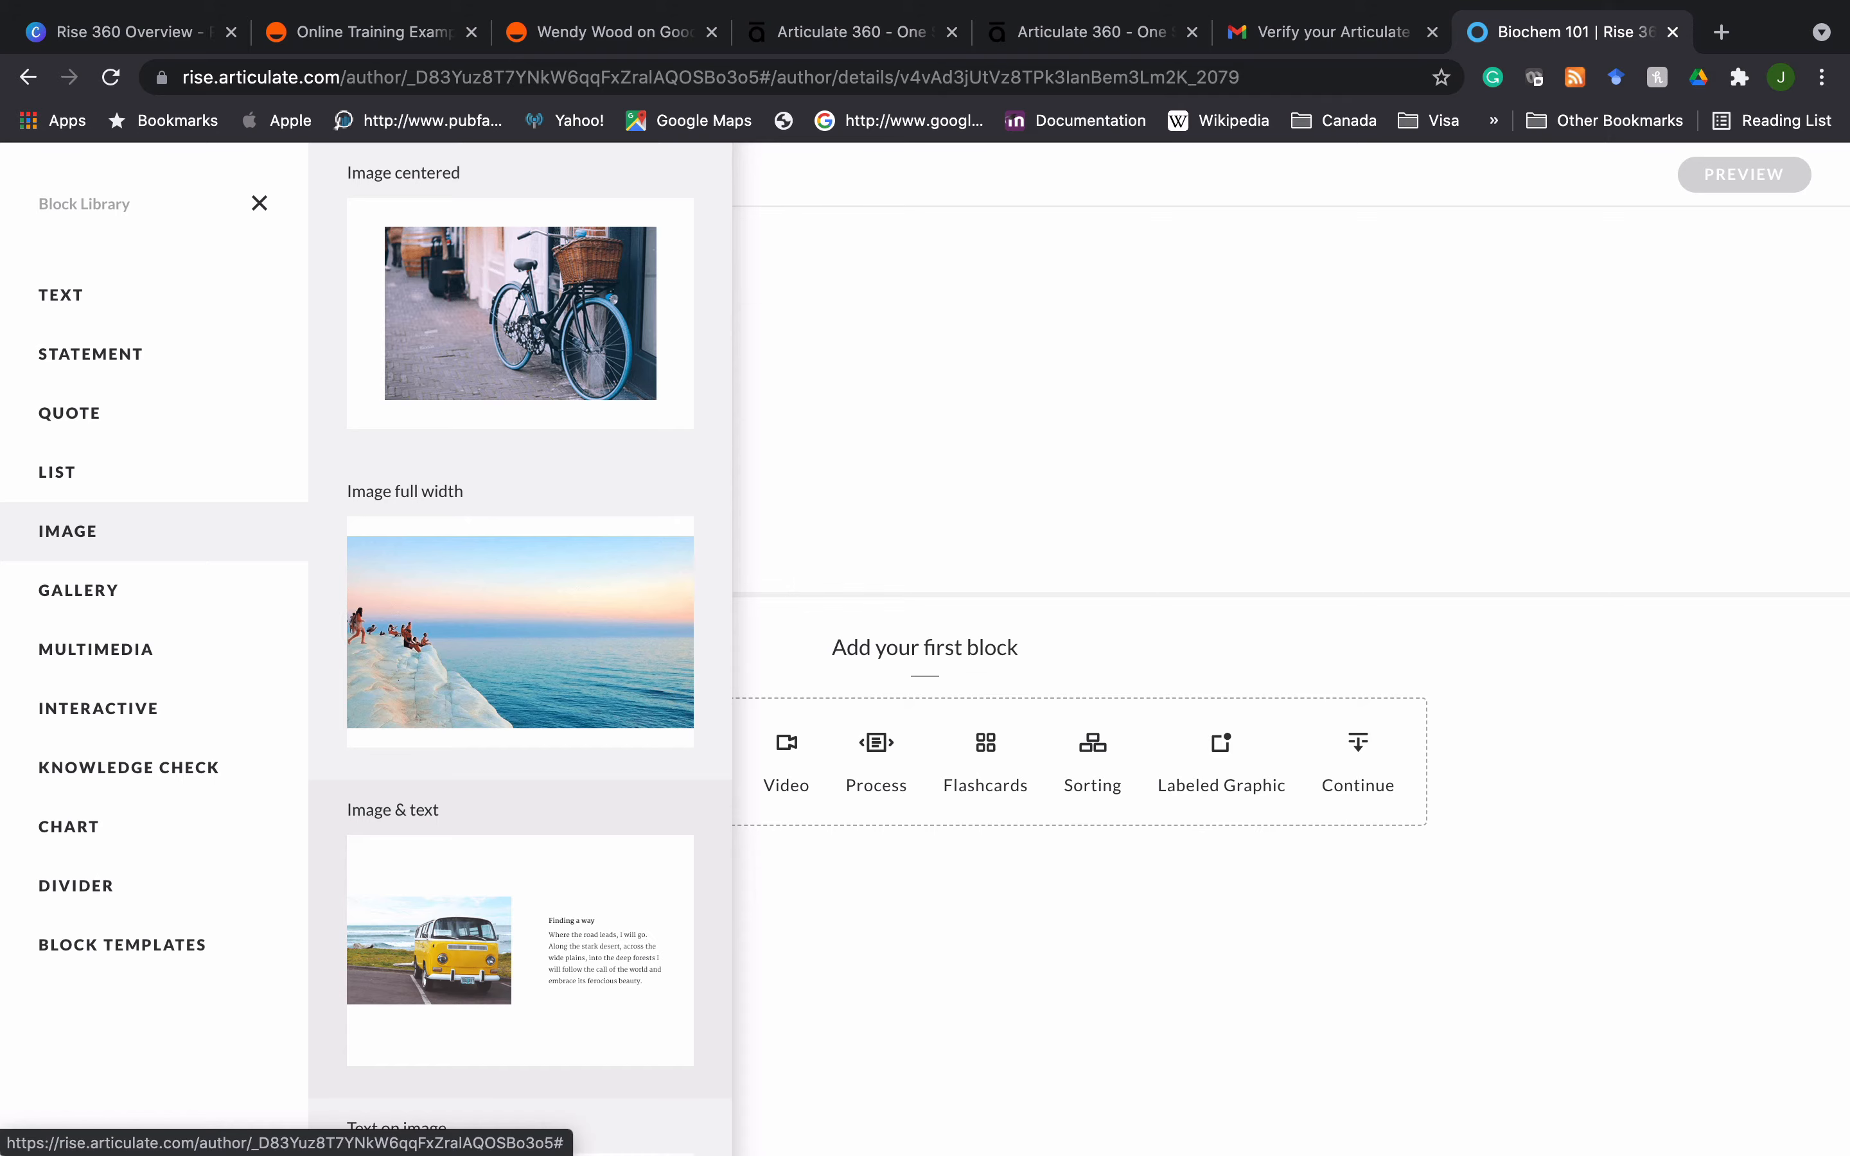
pyautogui.click(846, 860)
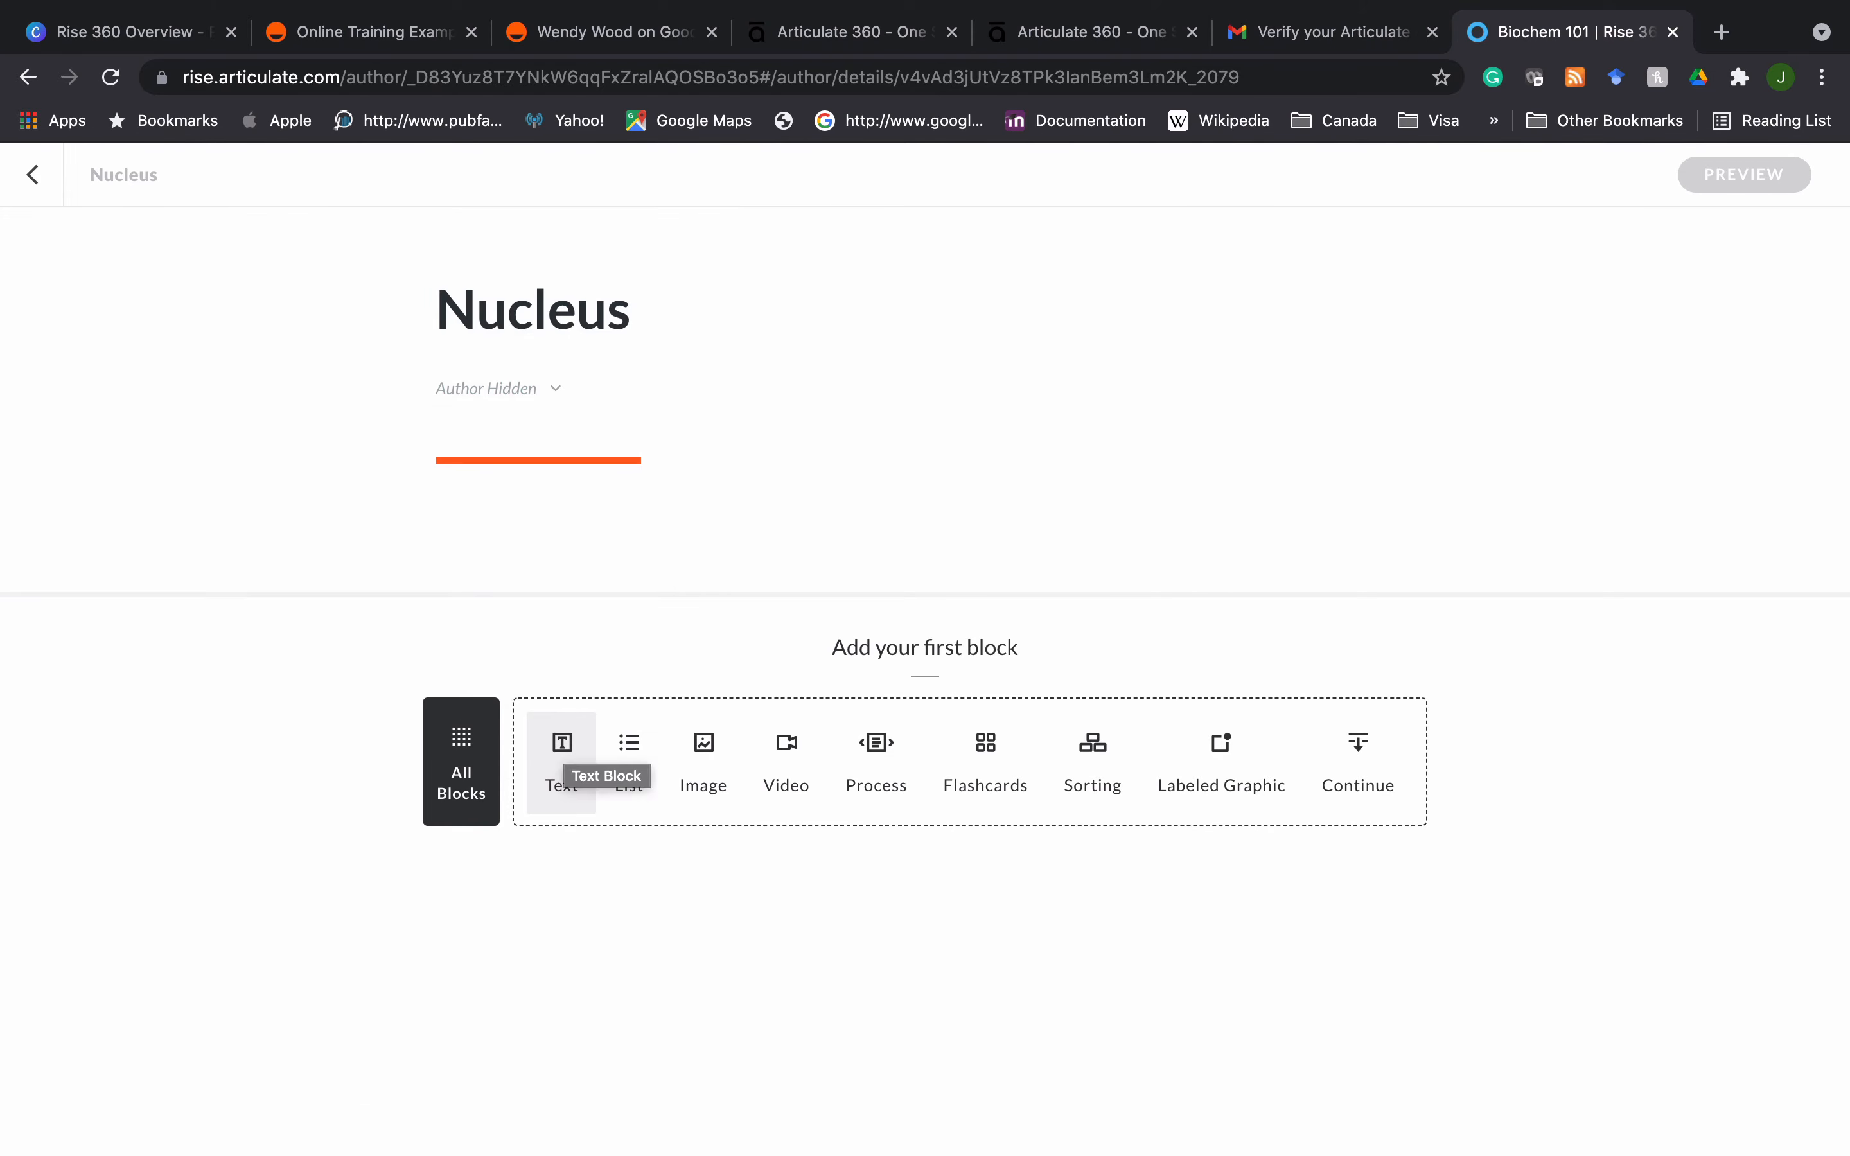
# - Add a text block with the heading "fsmsdlvam sdka" and the paragraph "fjdjs sjjsdlqc pslcmq"
pyautogui.click(562, 754)
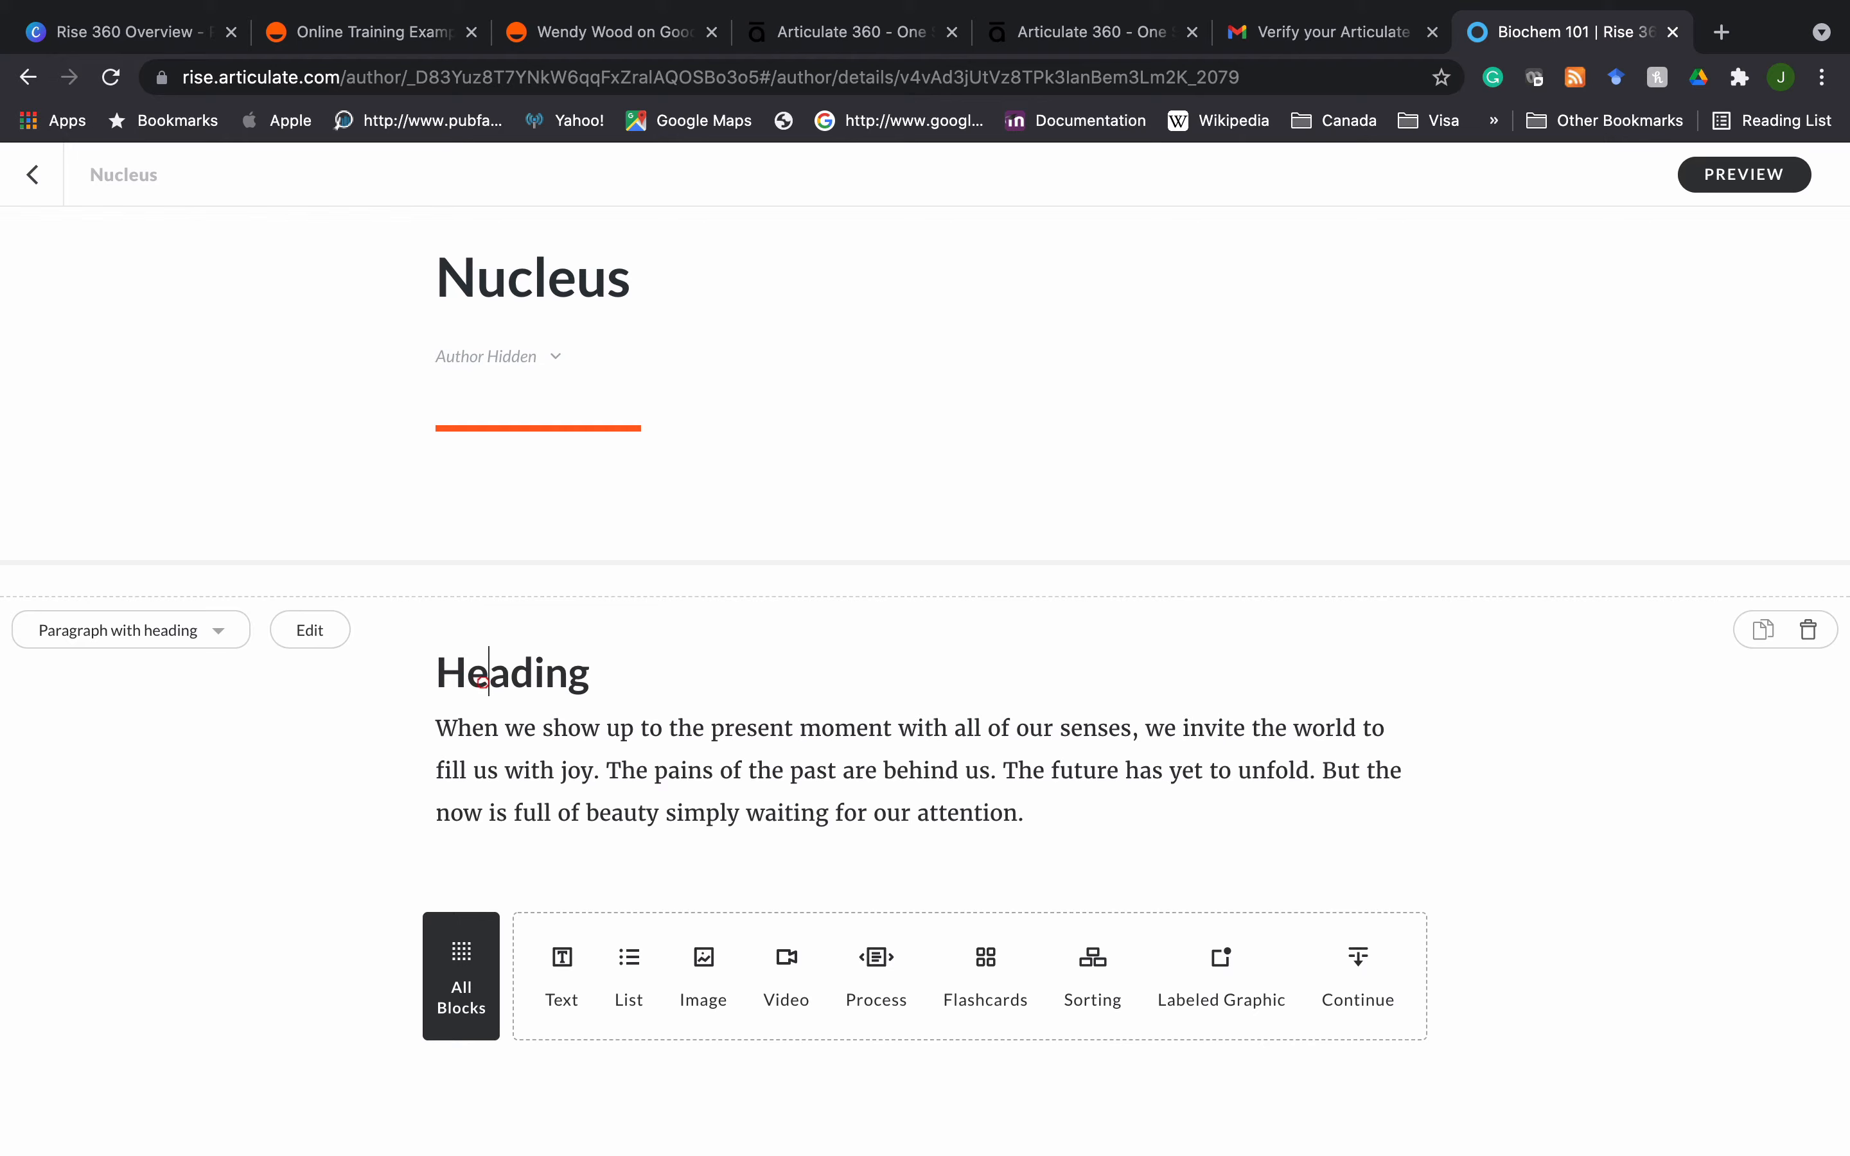
pyautogui.moveTo(587, 677); pyautogui.dragTo(434, 662)
pyautogui.write('fsmsdlvam sdka')
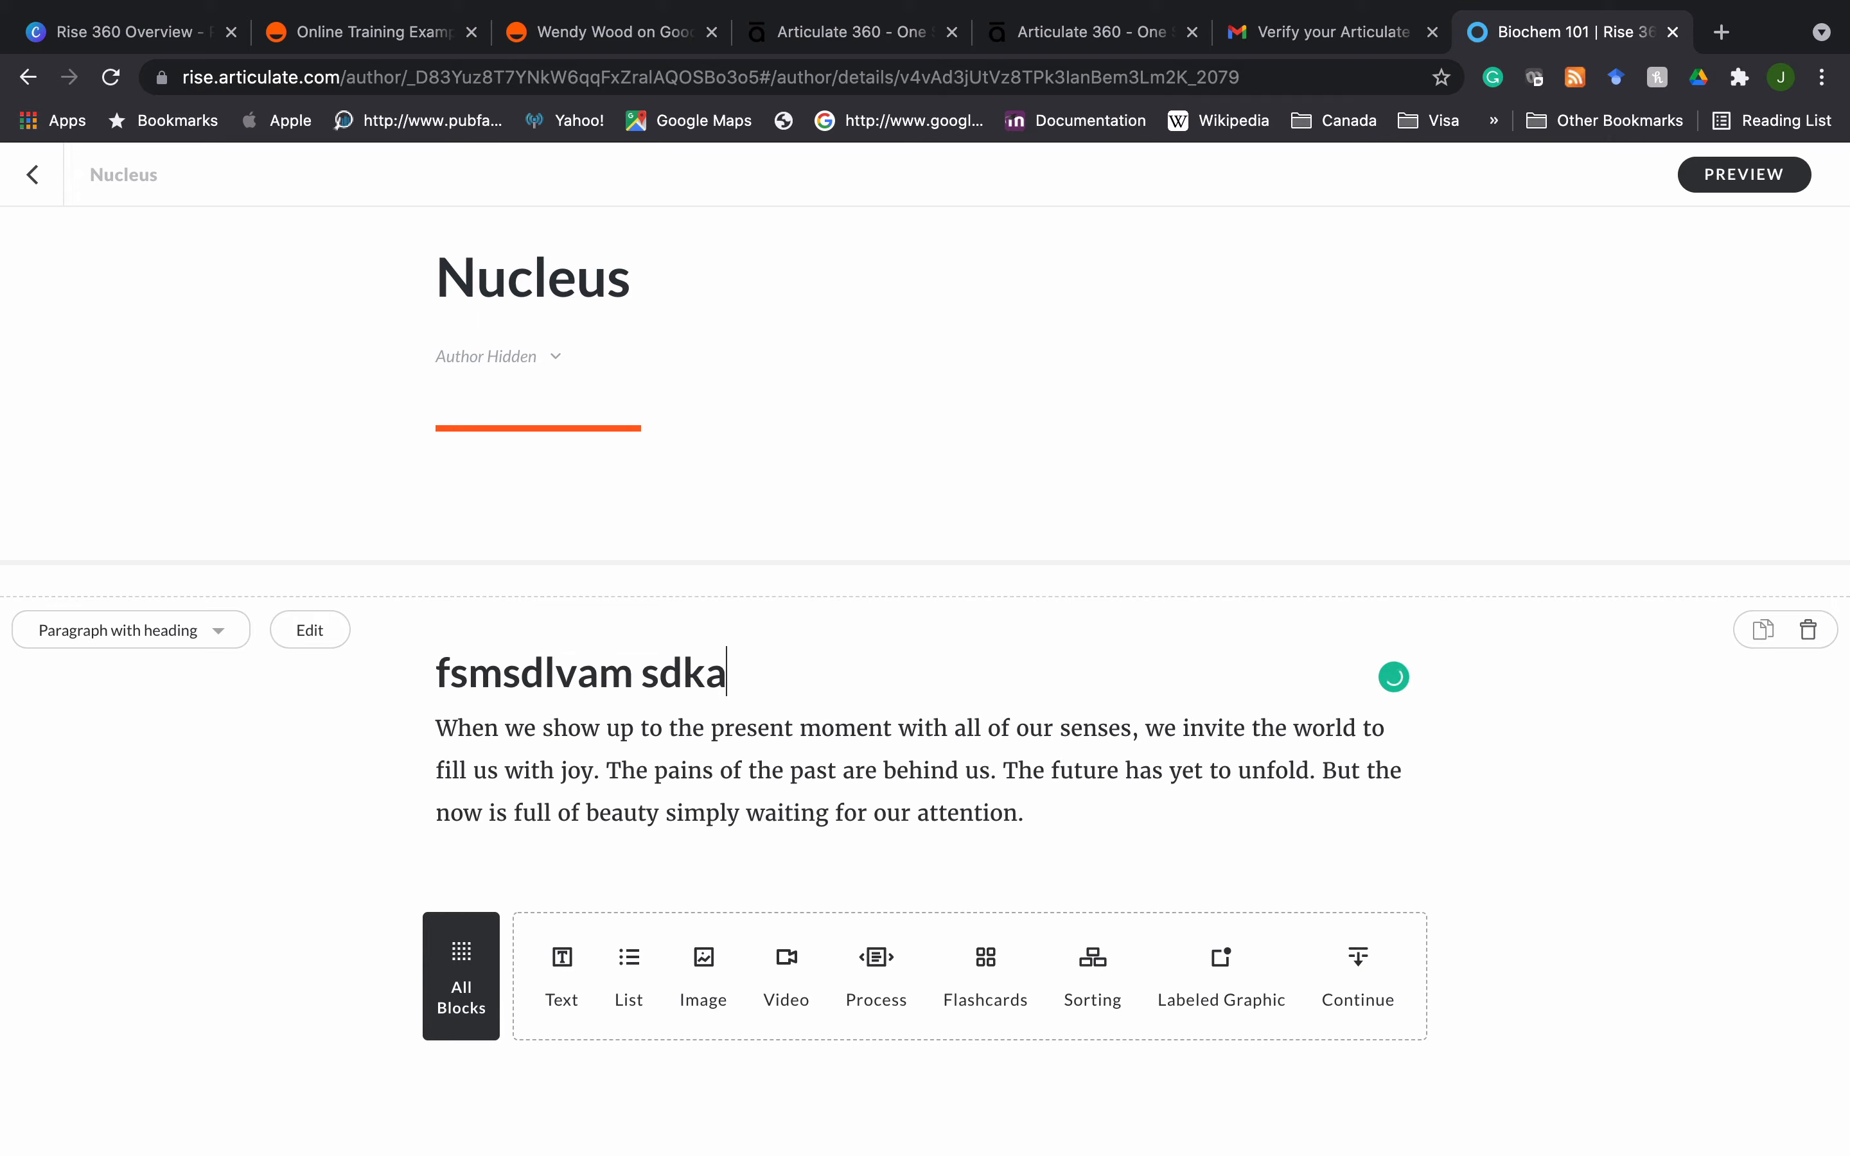
pyautogui.moveTo(437, 727); pyautogui.dragTo(1028, 817)
pyautogui.write('fjdjs sjjsdlqc pslcmq')
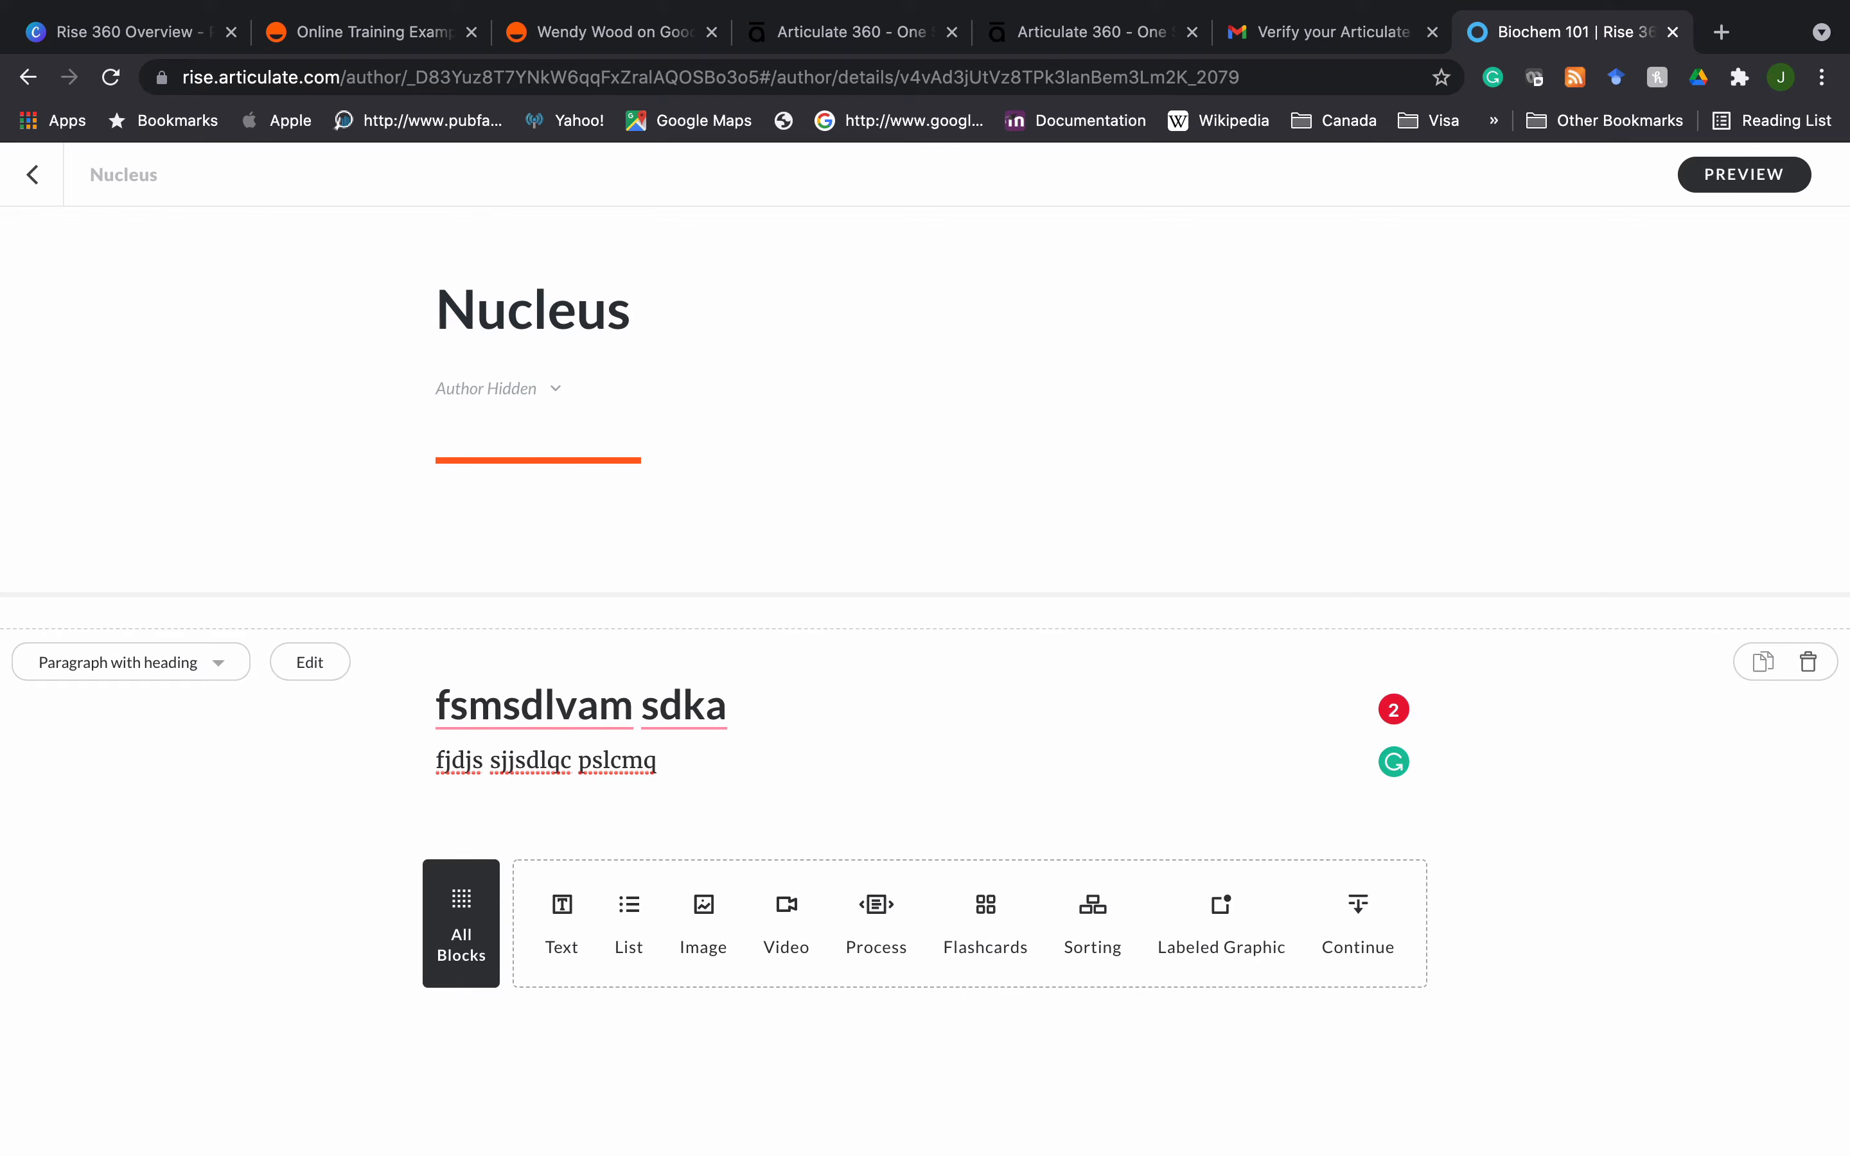
pyautogui.moveTo(553, 763); pyautogui.dragTo(444, 761)
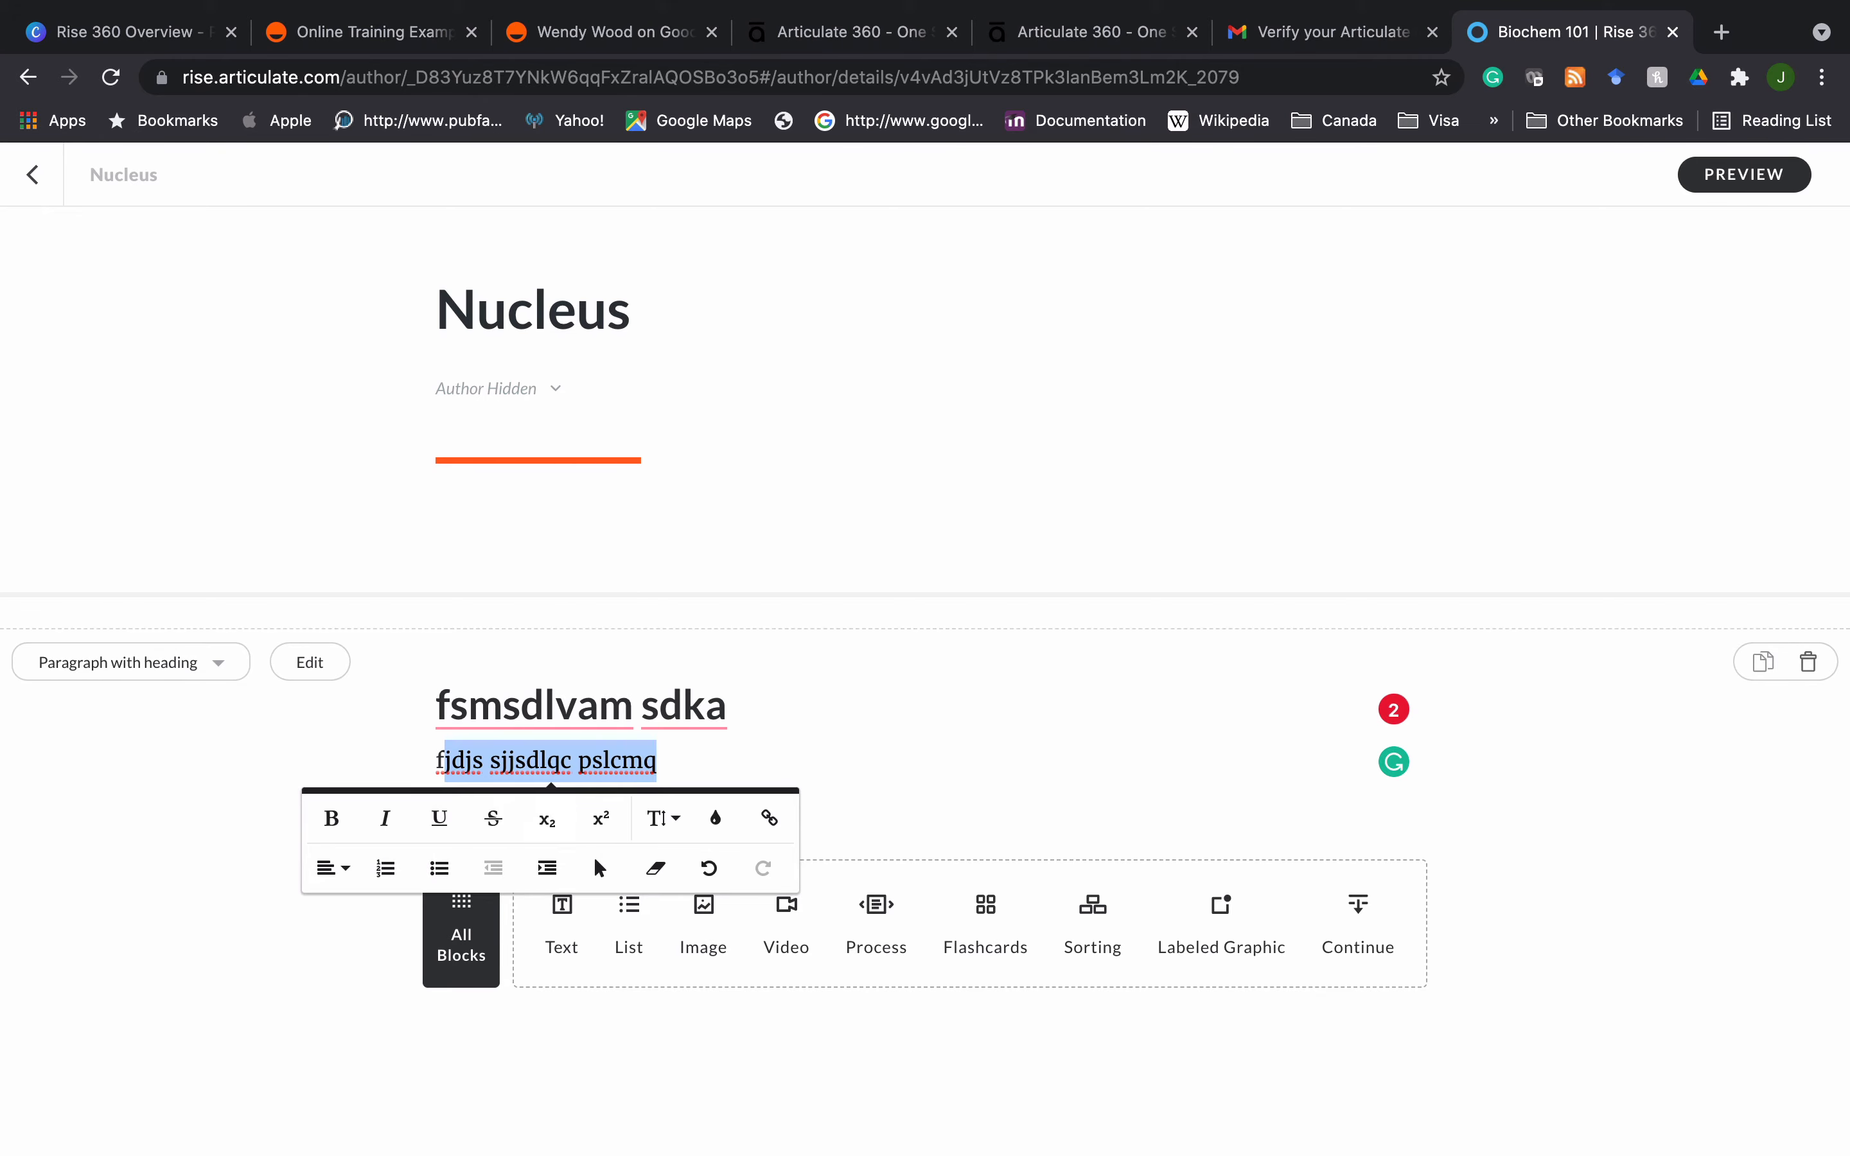
pyautogui.click(356, 707)
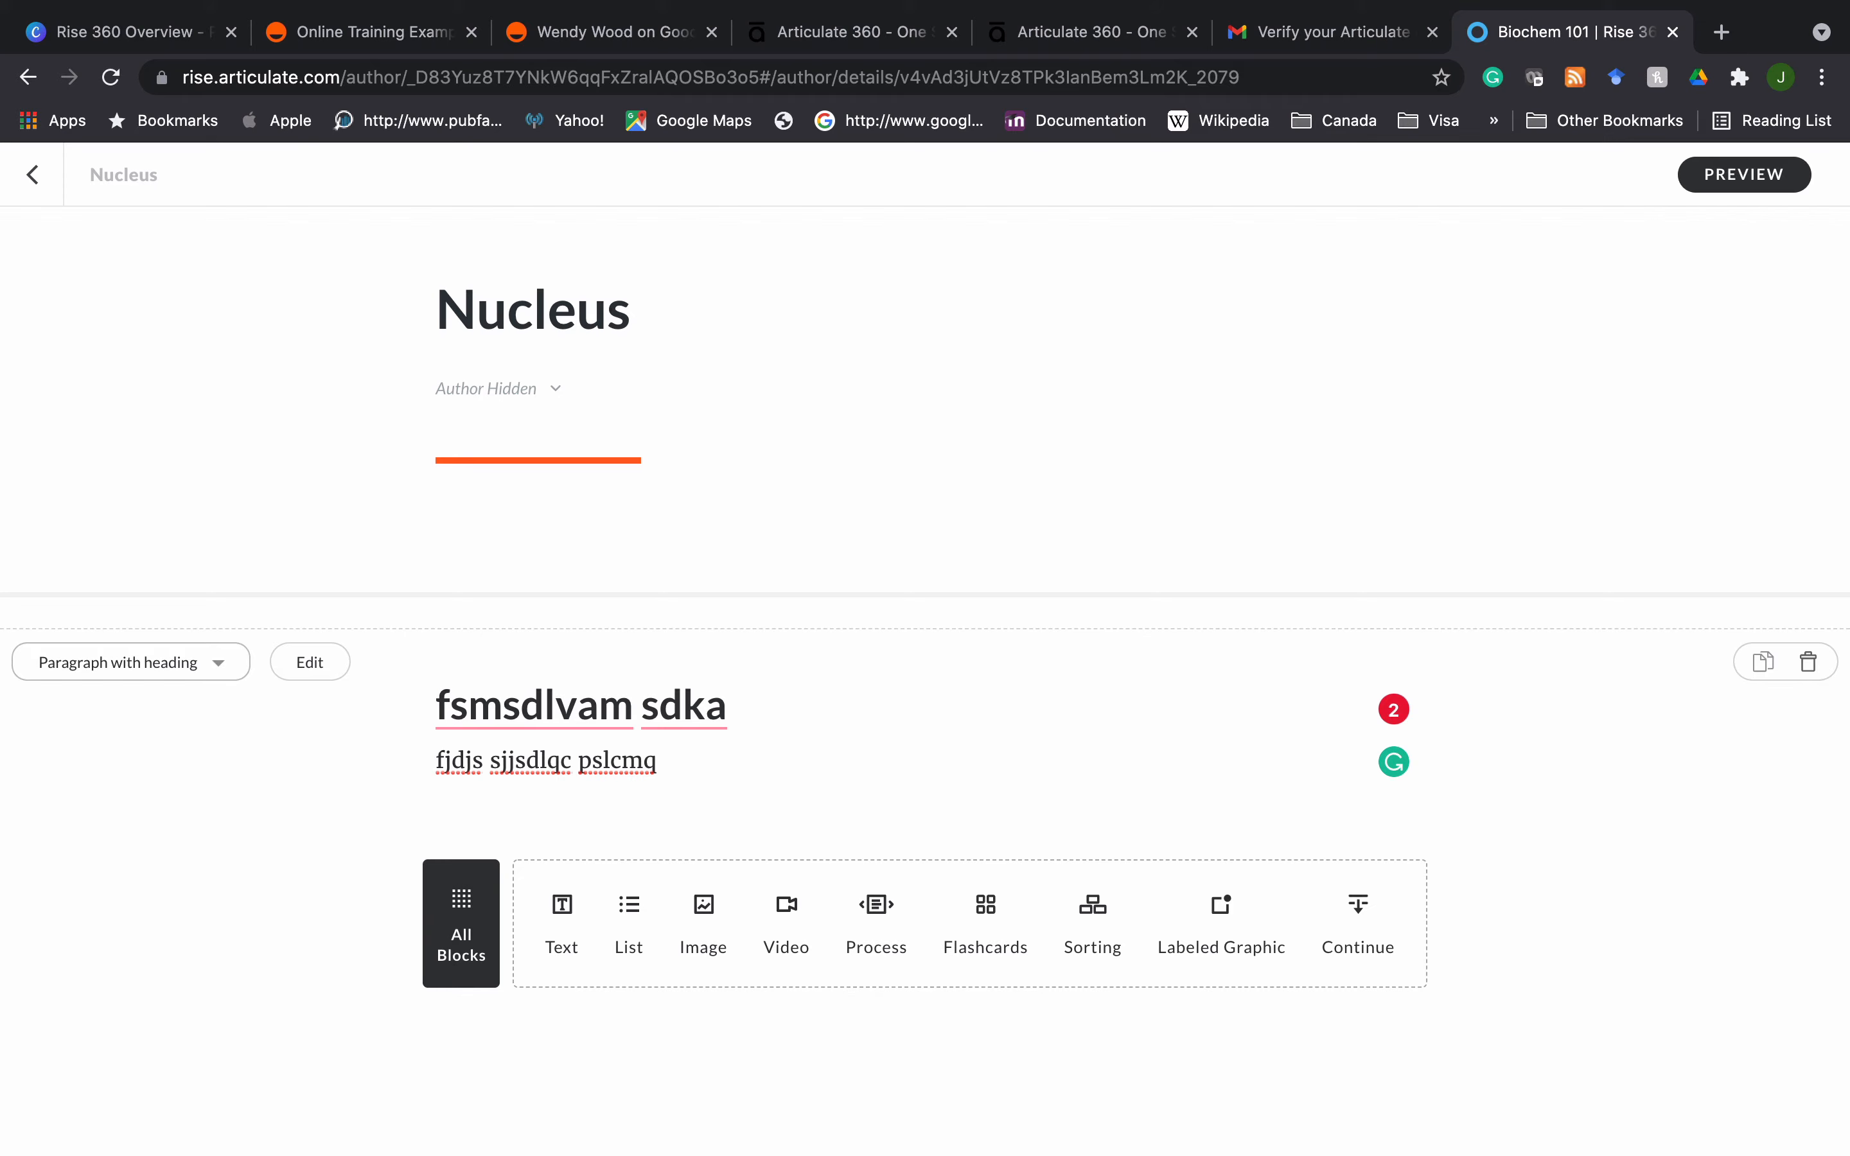
# - Convert the text block to the Two column layout and enter "cvm, m" in the second column
pyautogui.click(186, 661)
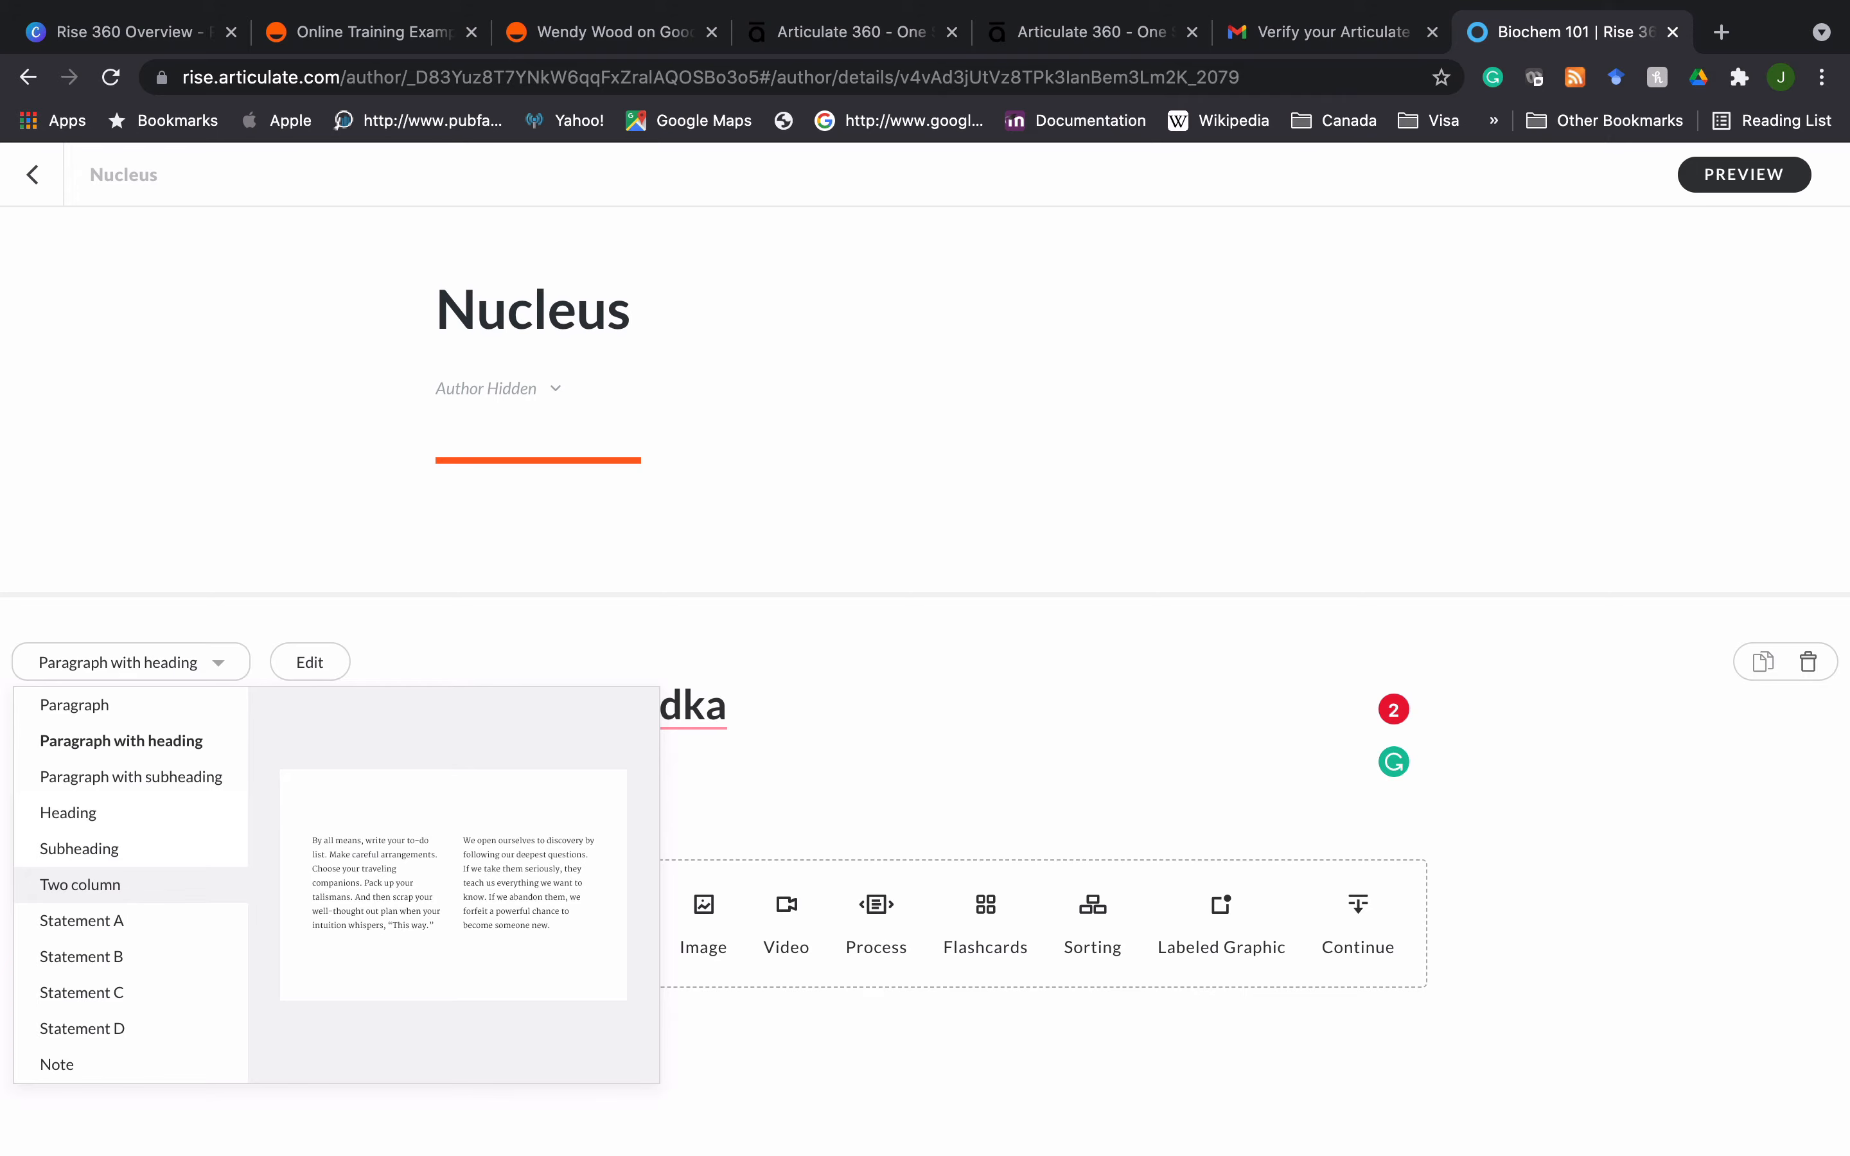
pyautogui.click(107, 881)
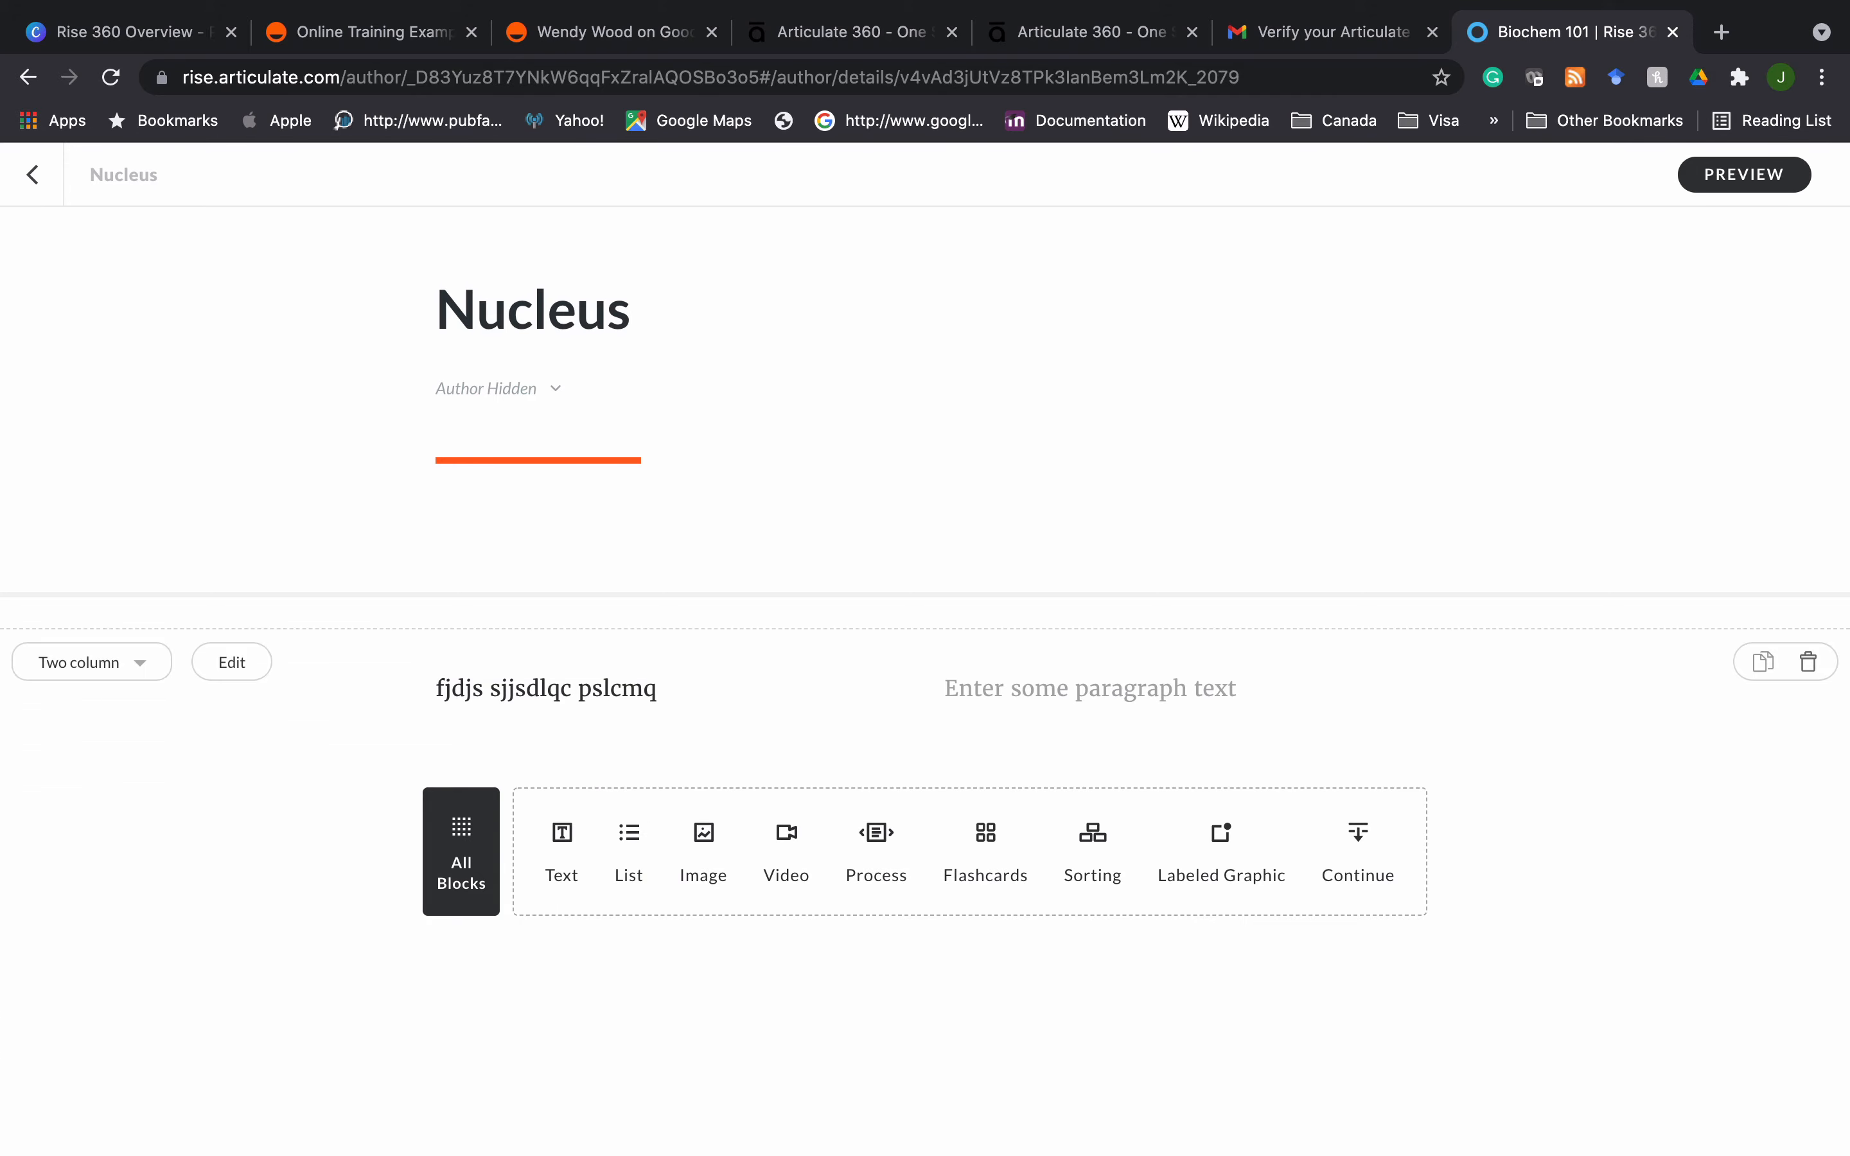
pyautogui.click(948, 691)
pyautogui.write('cvm, m')
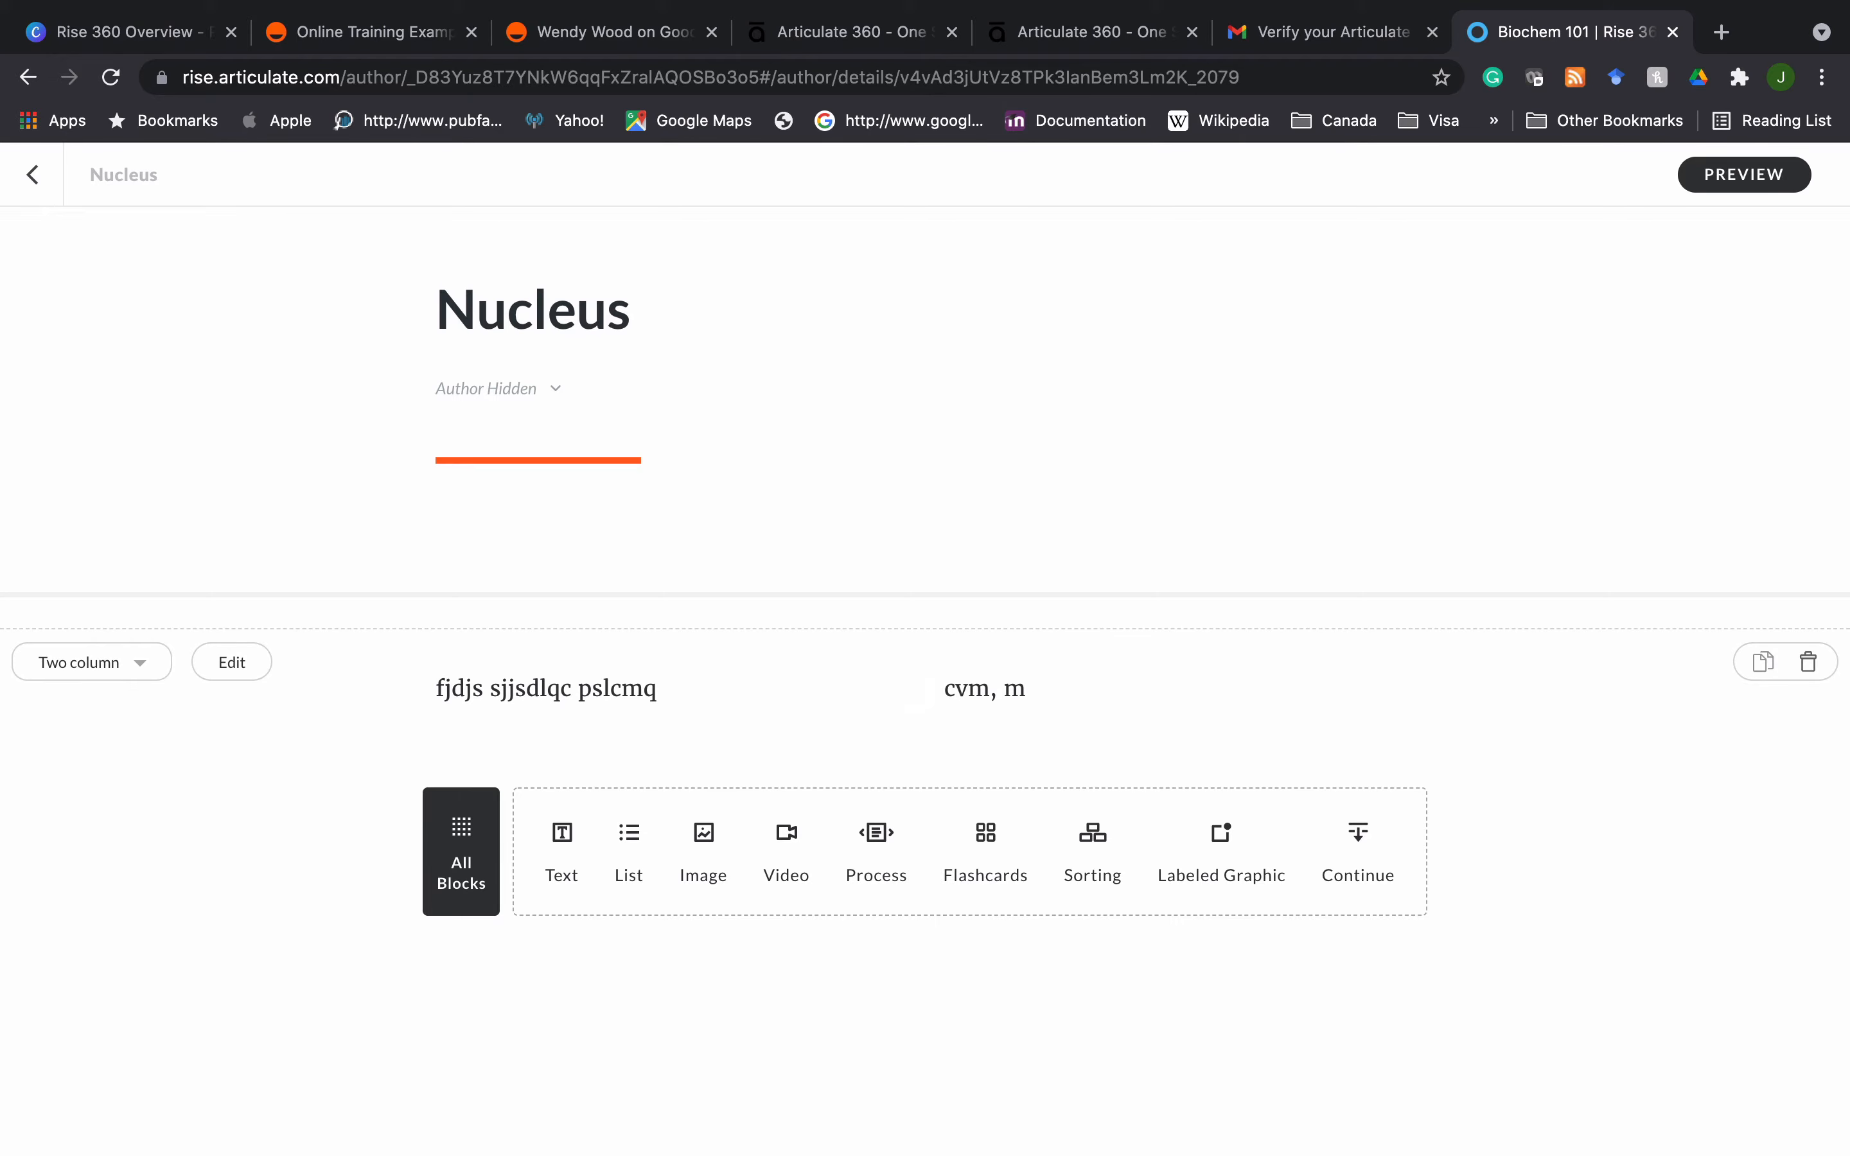
# - Edit the two-column block's content, appending "ddjsjsj" to Column 1 and "dkjdnk lfmbrol" to Column 2
pyautogui.click(232, 662)
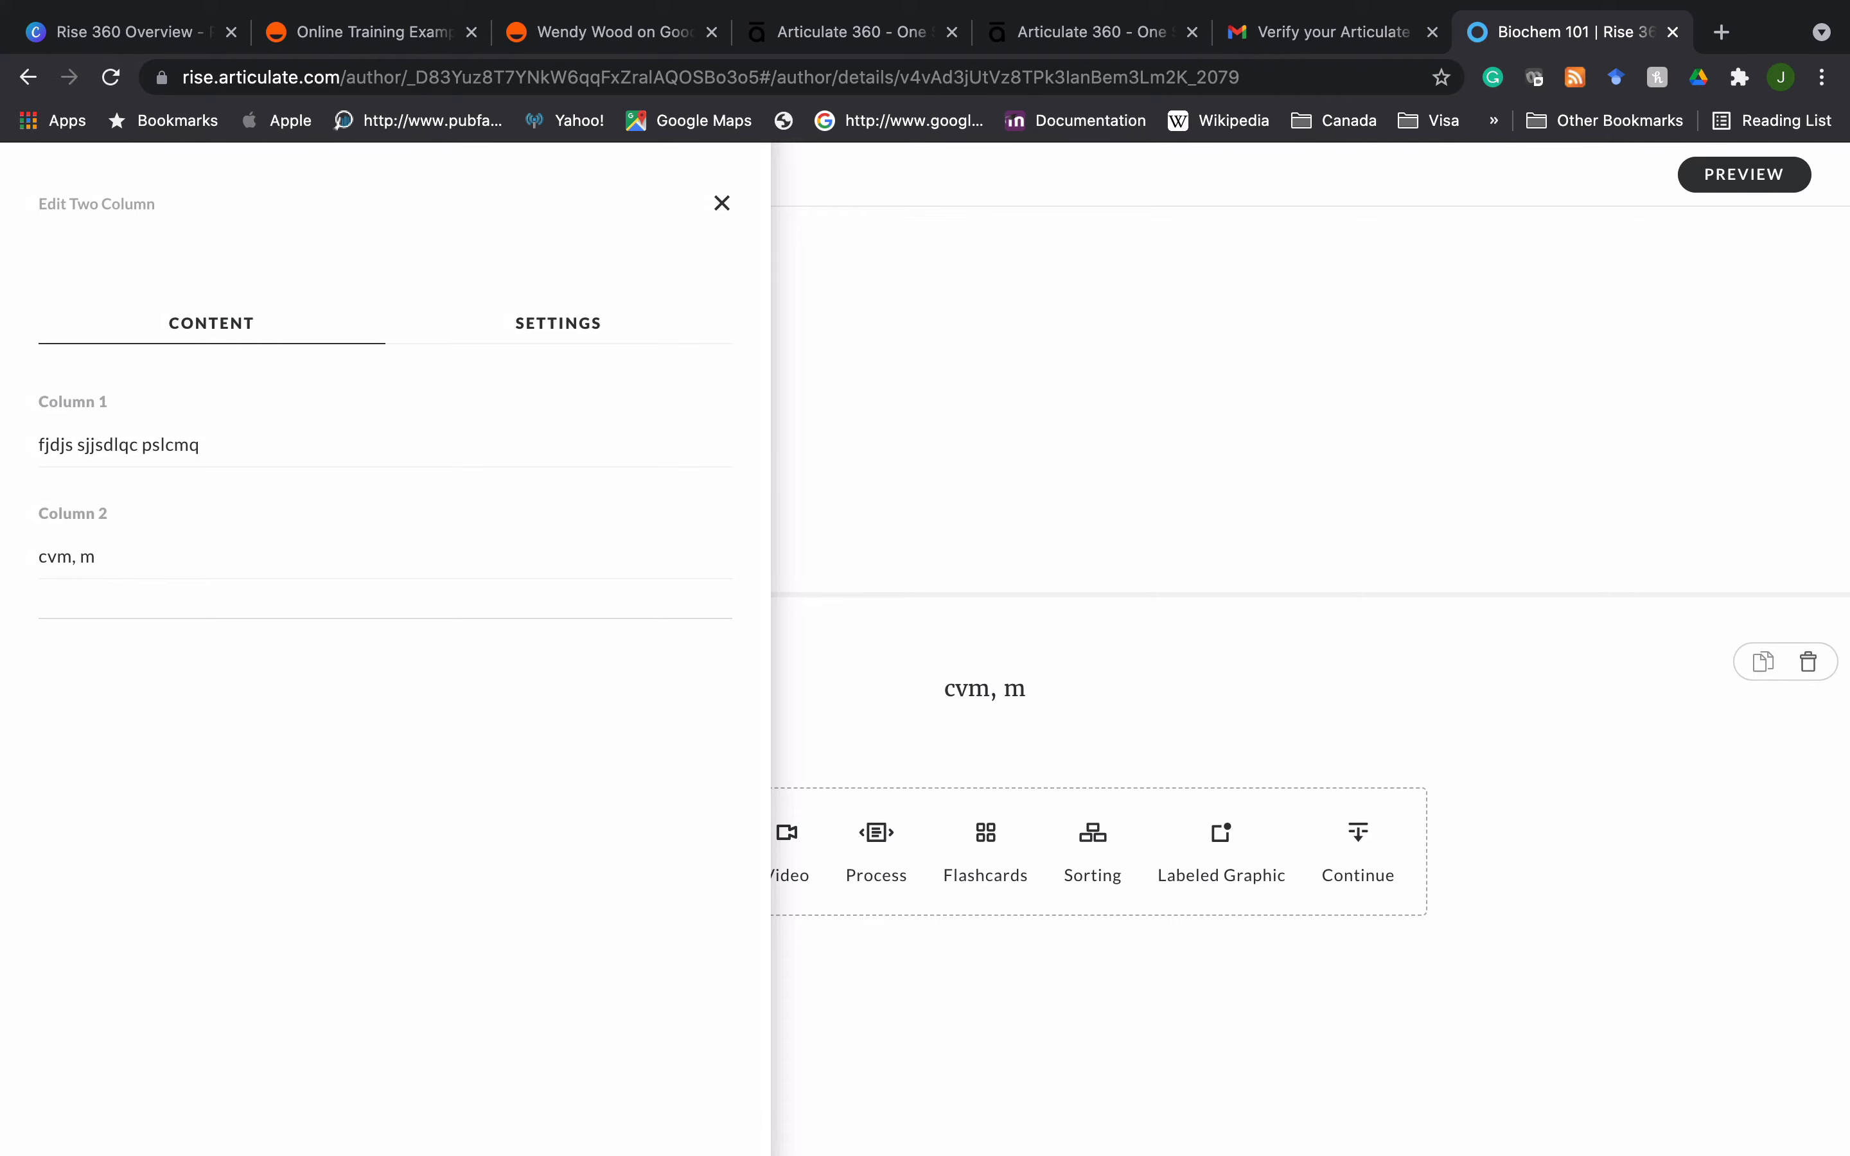
pyautogui.click(241, 448)
pyautogui.write('ddjsjsj')
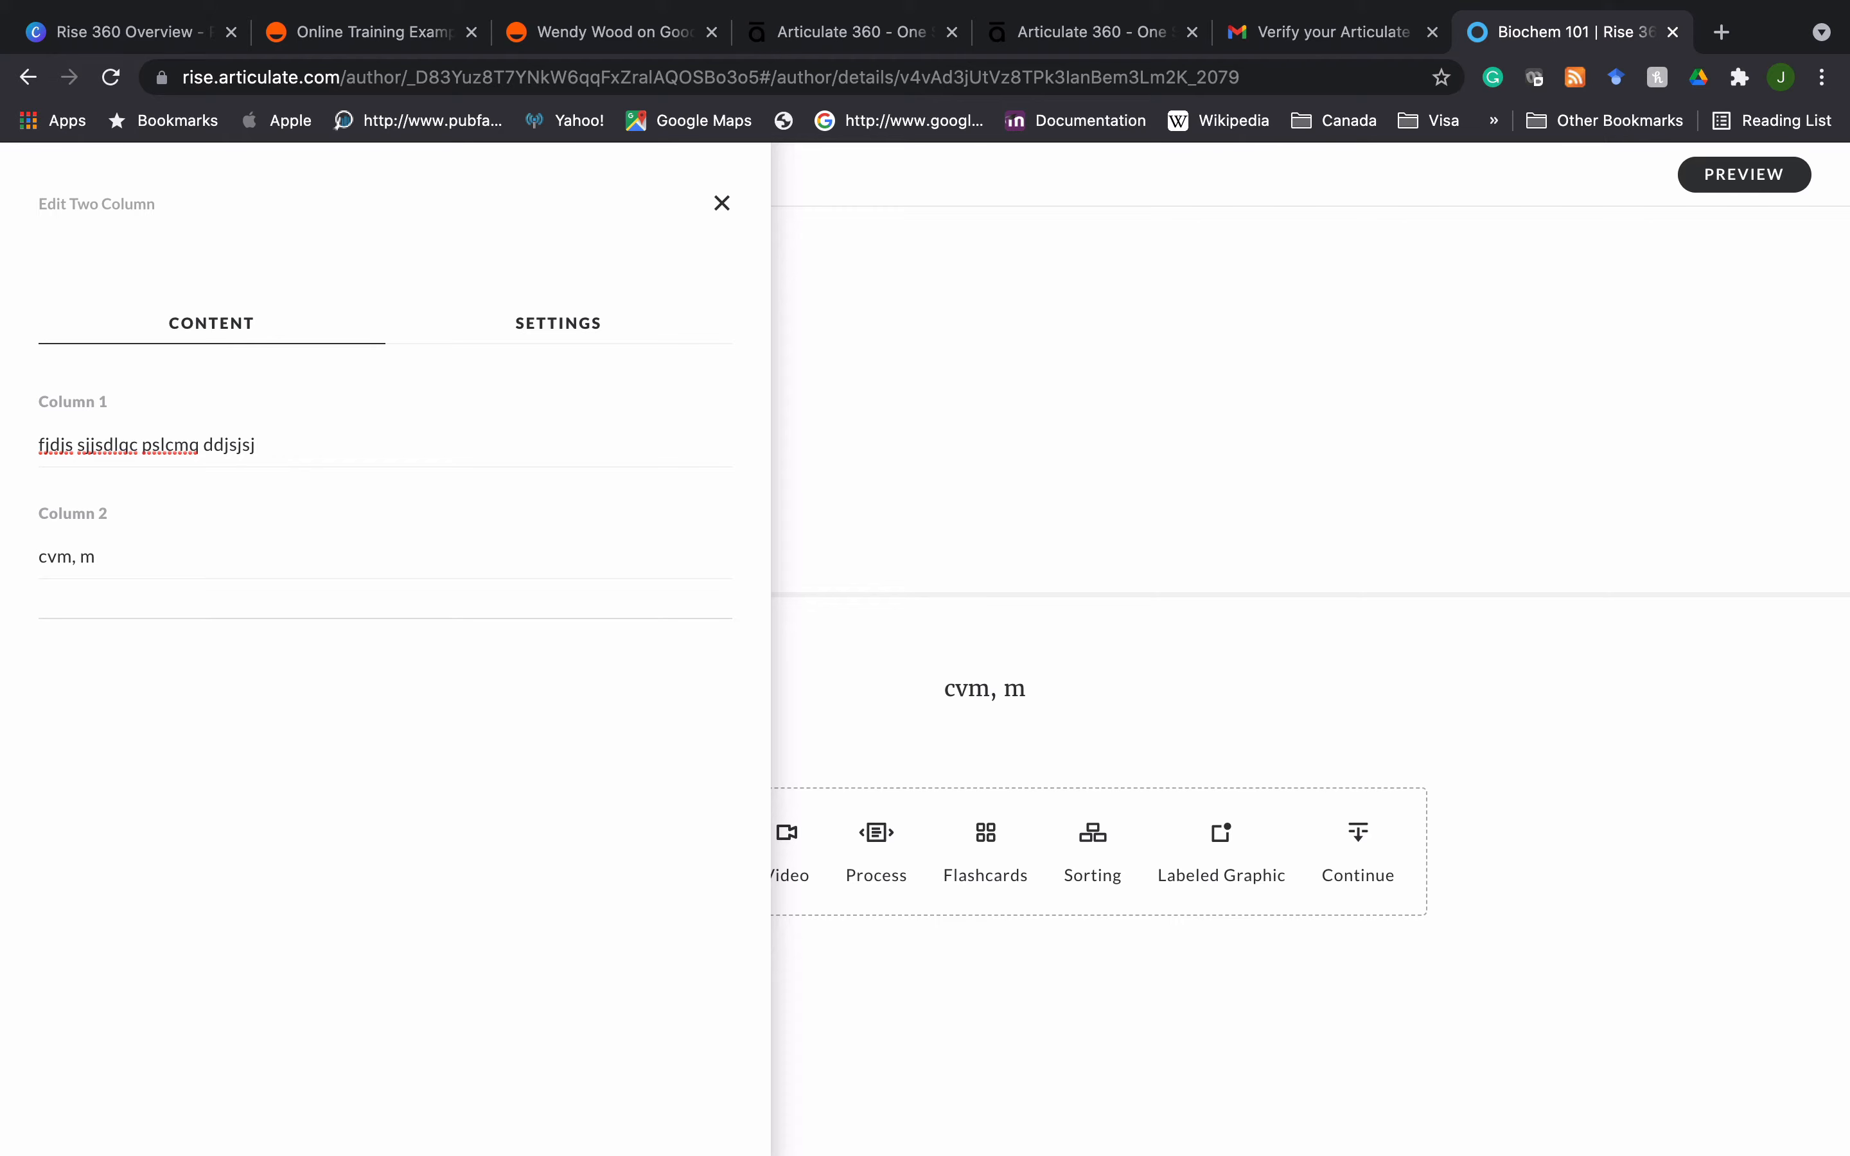
pyautogui.click(128, 550)
pyautogui.write('dkjdnk lfmbrol')
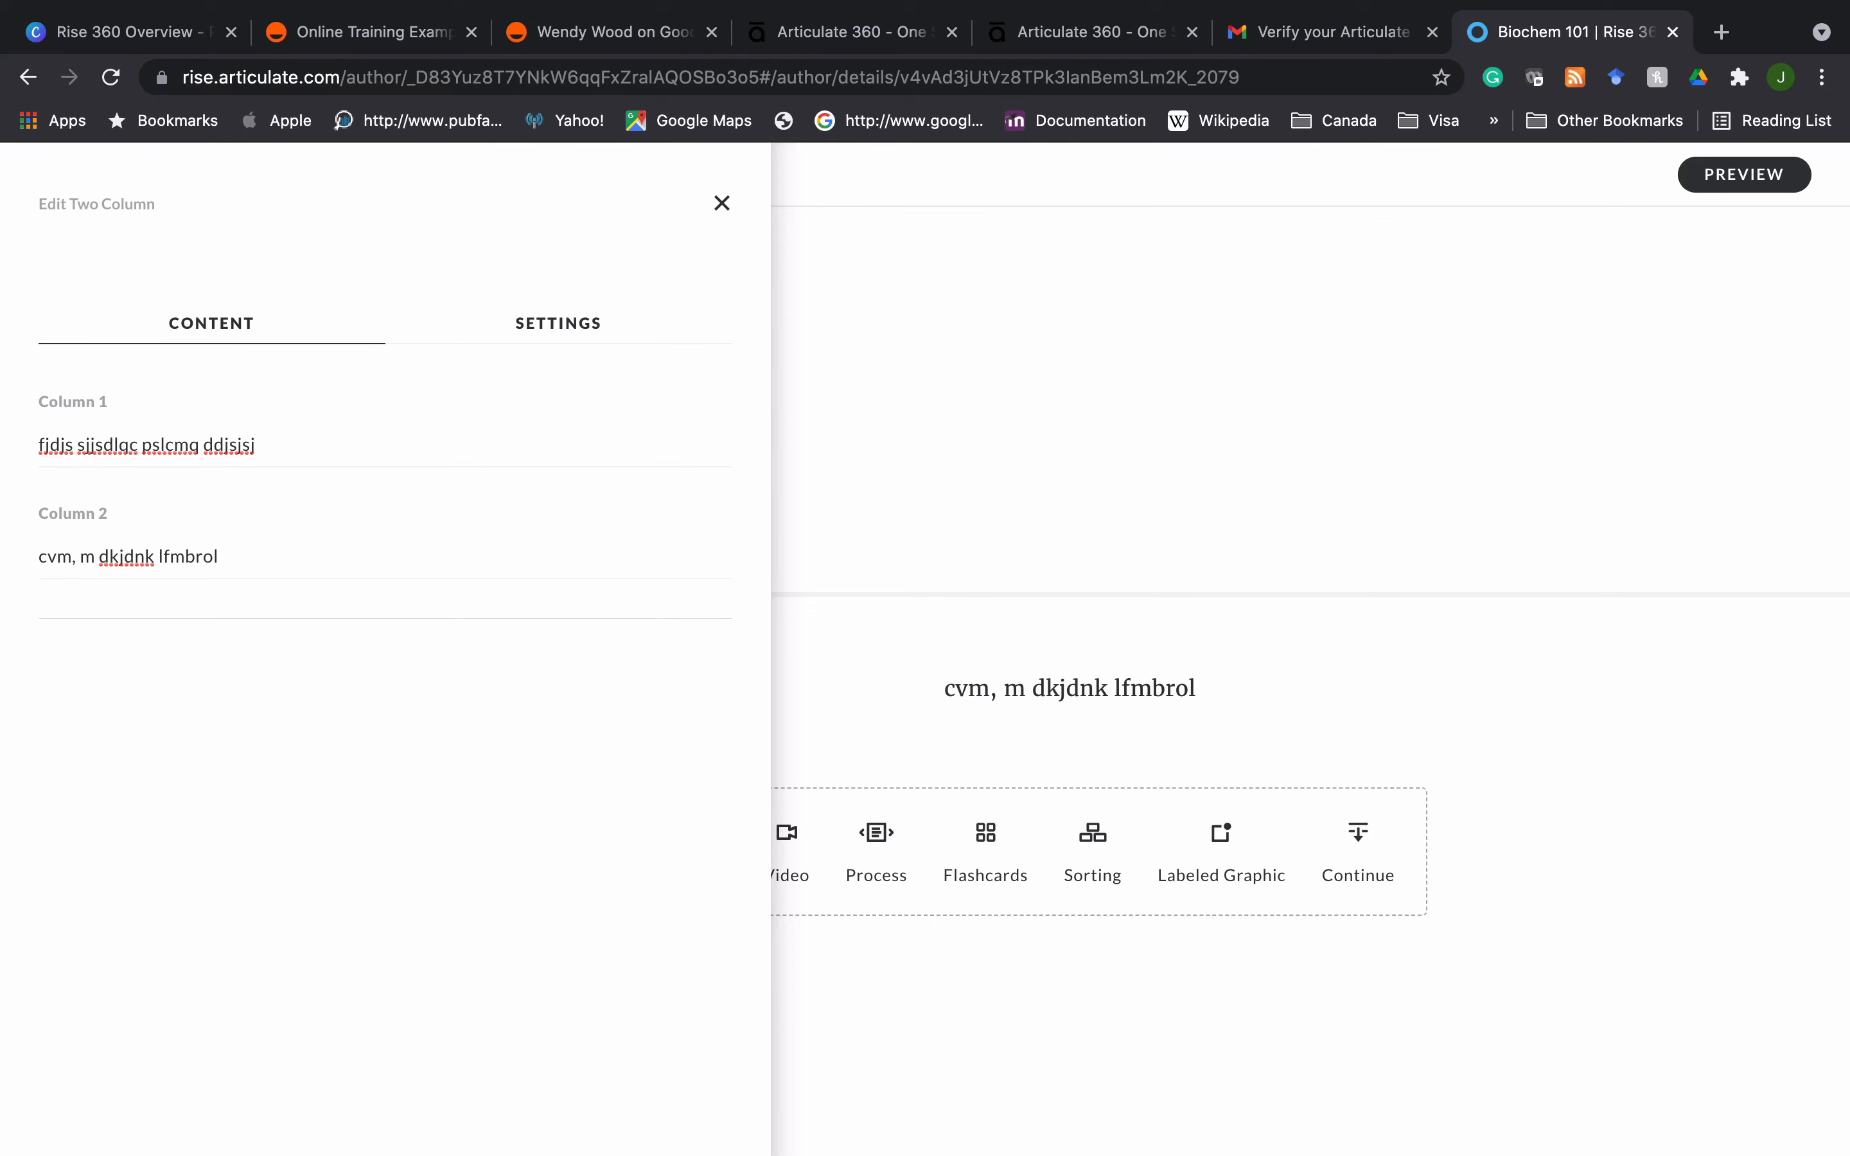
# - Review the two-column block's settings and its bottom padding options without changing them
pyautogui.click(535, 322)
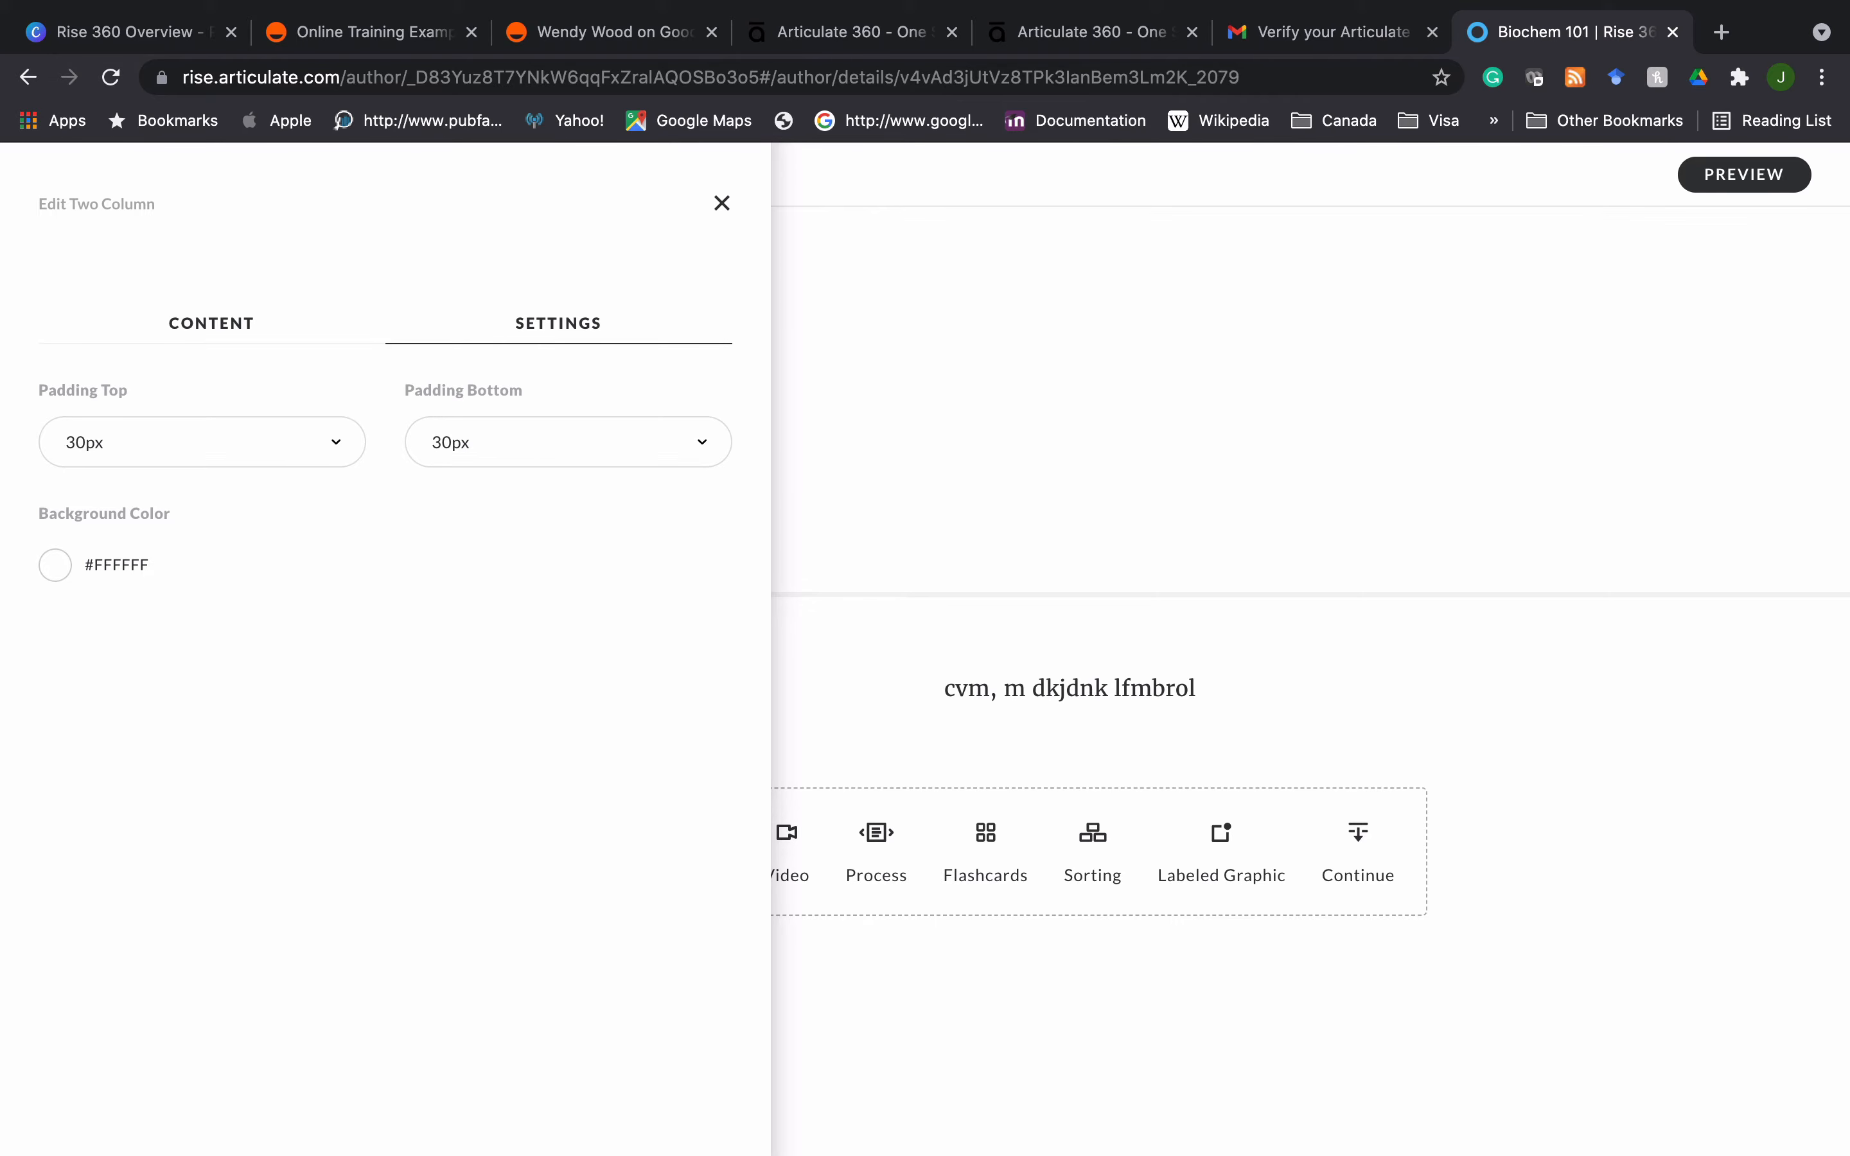
pyautogui.click(488, 442)
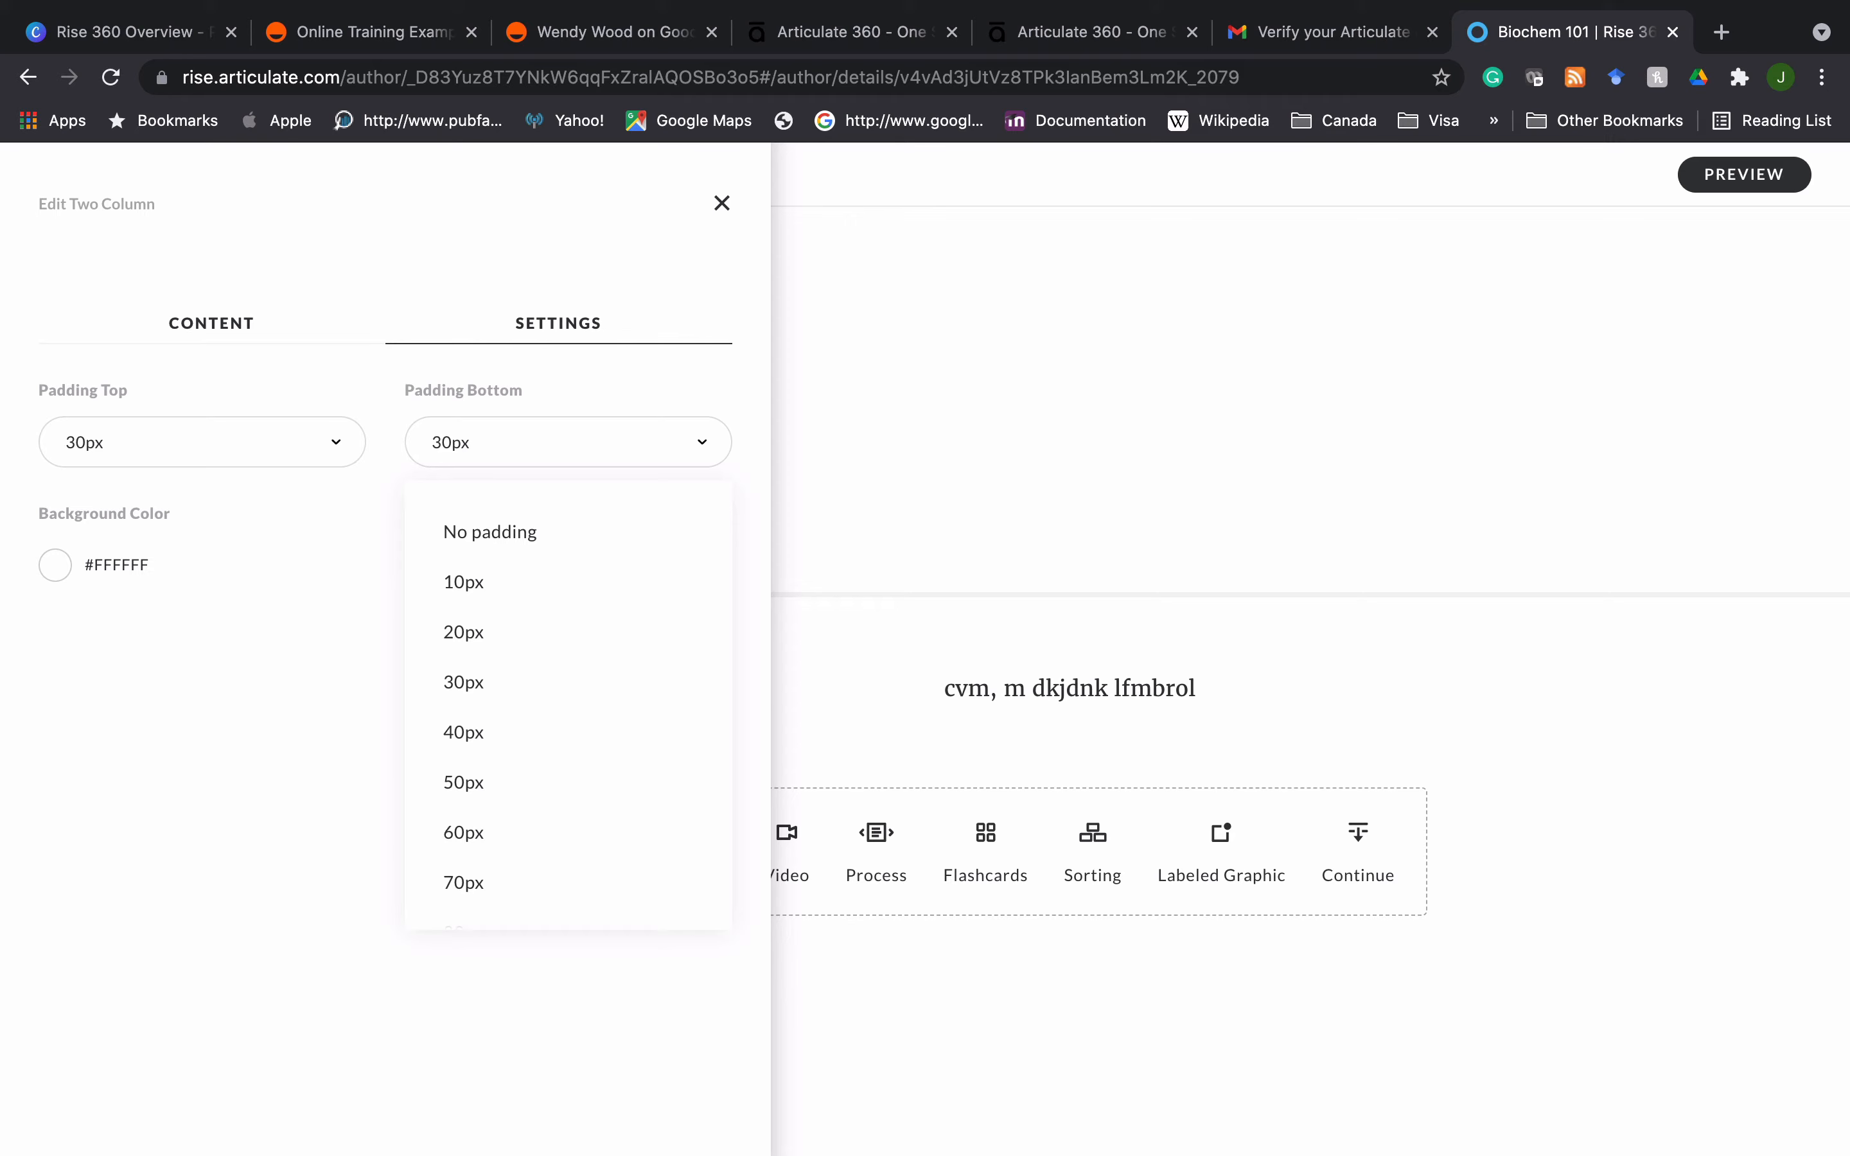
pyautogui.click(876, 853)
# - Add a numbered list block and an image block below the two-column text
pyautogui.click(628, 850)
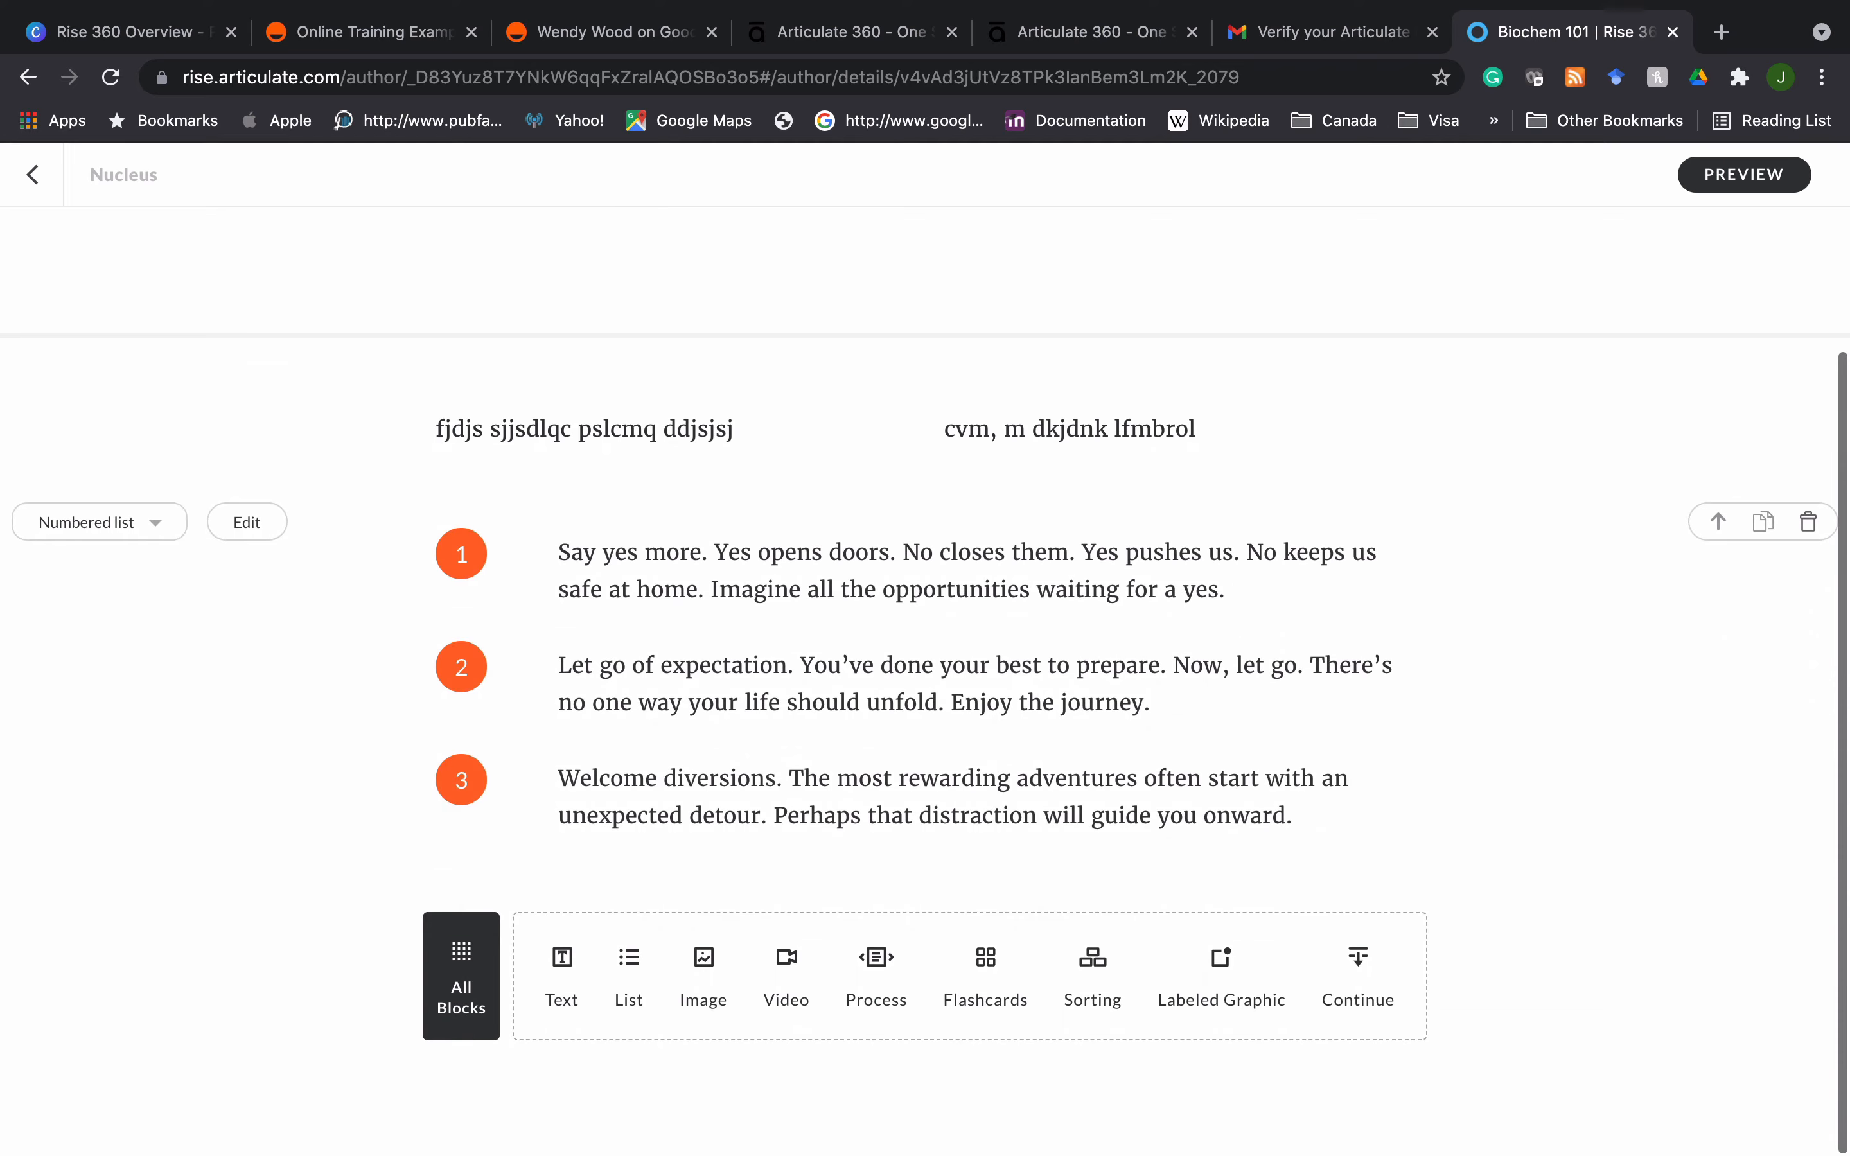
pyautogui.click(703, 959)
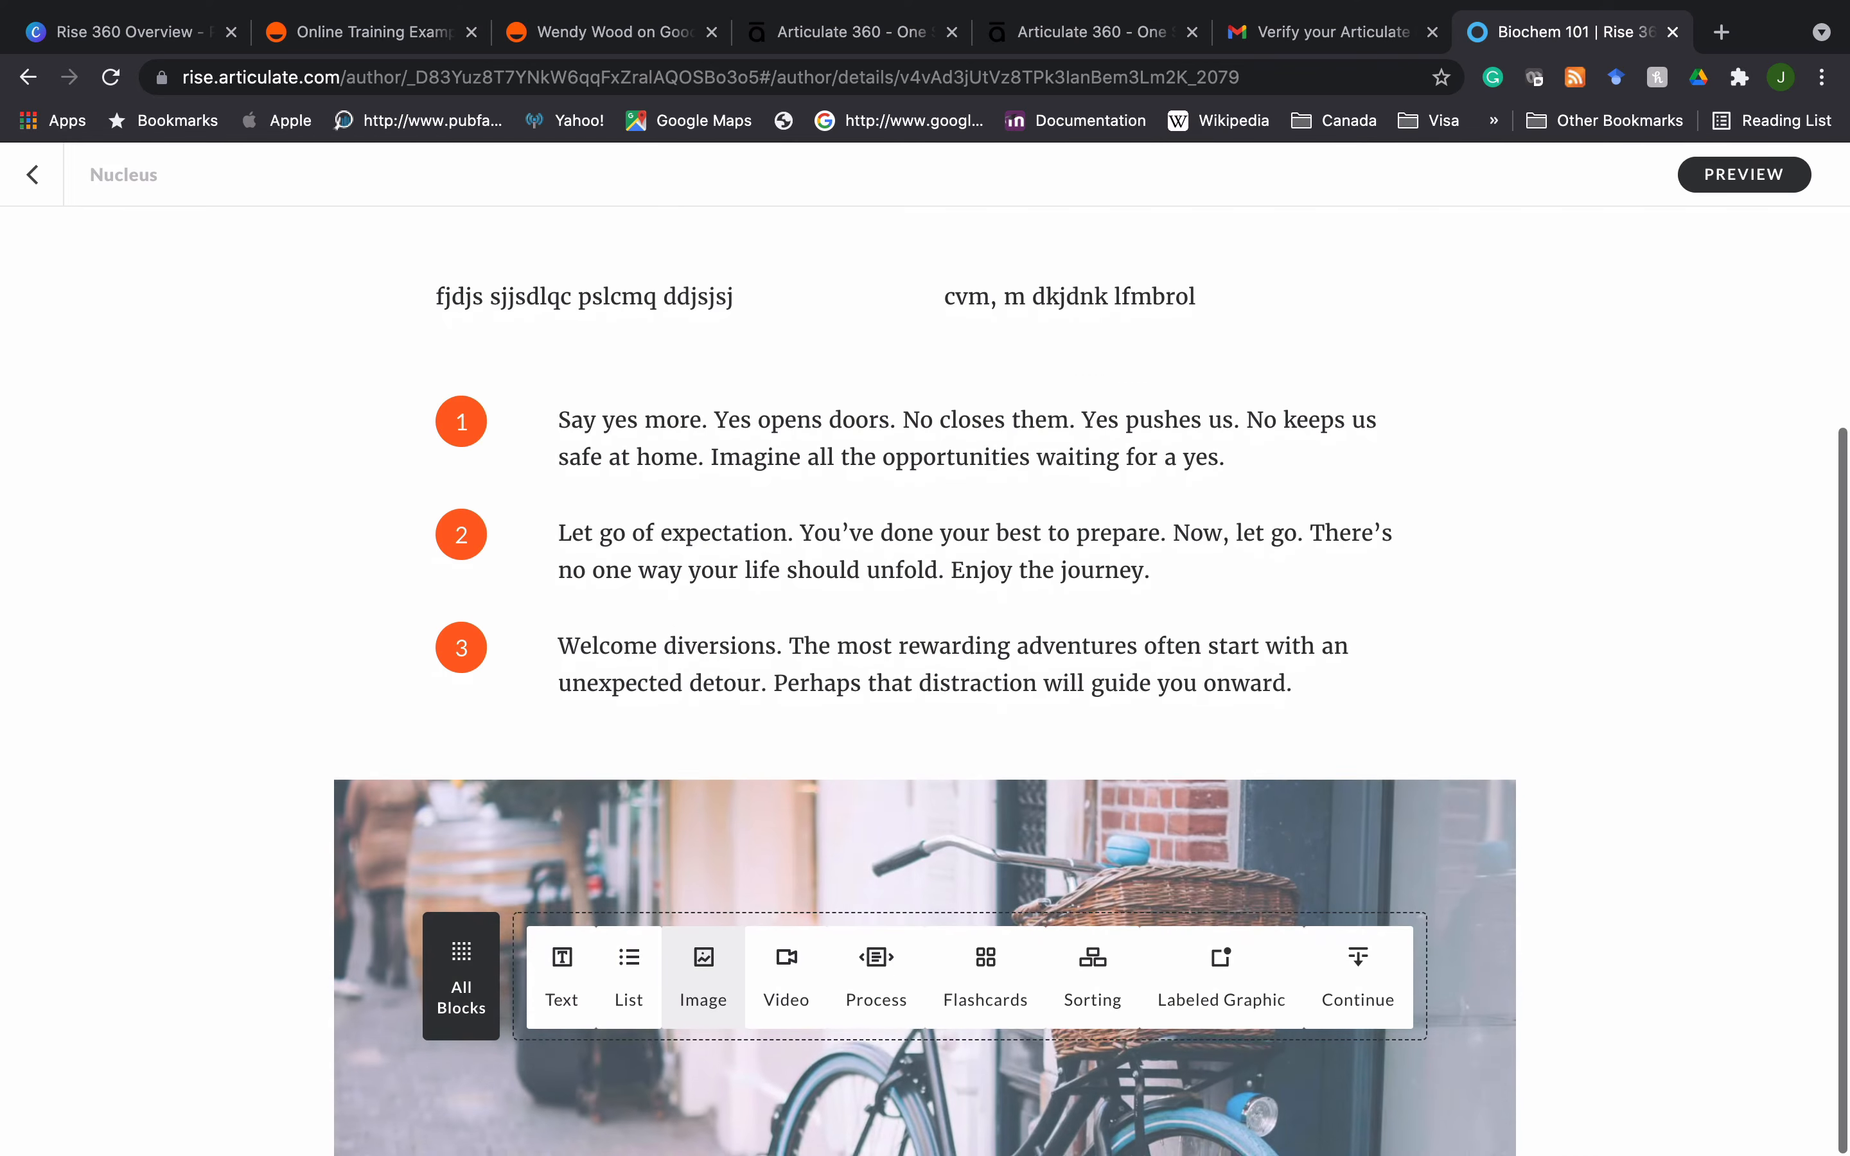
pyautogui.scroll(2, 925, 681)
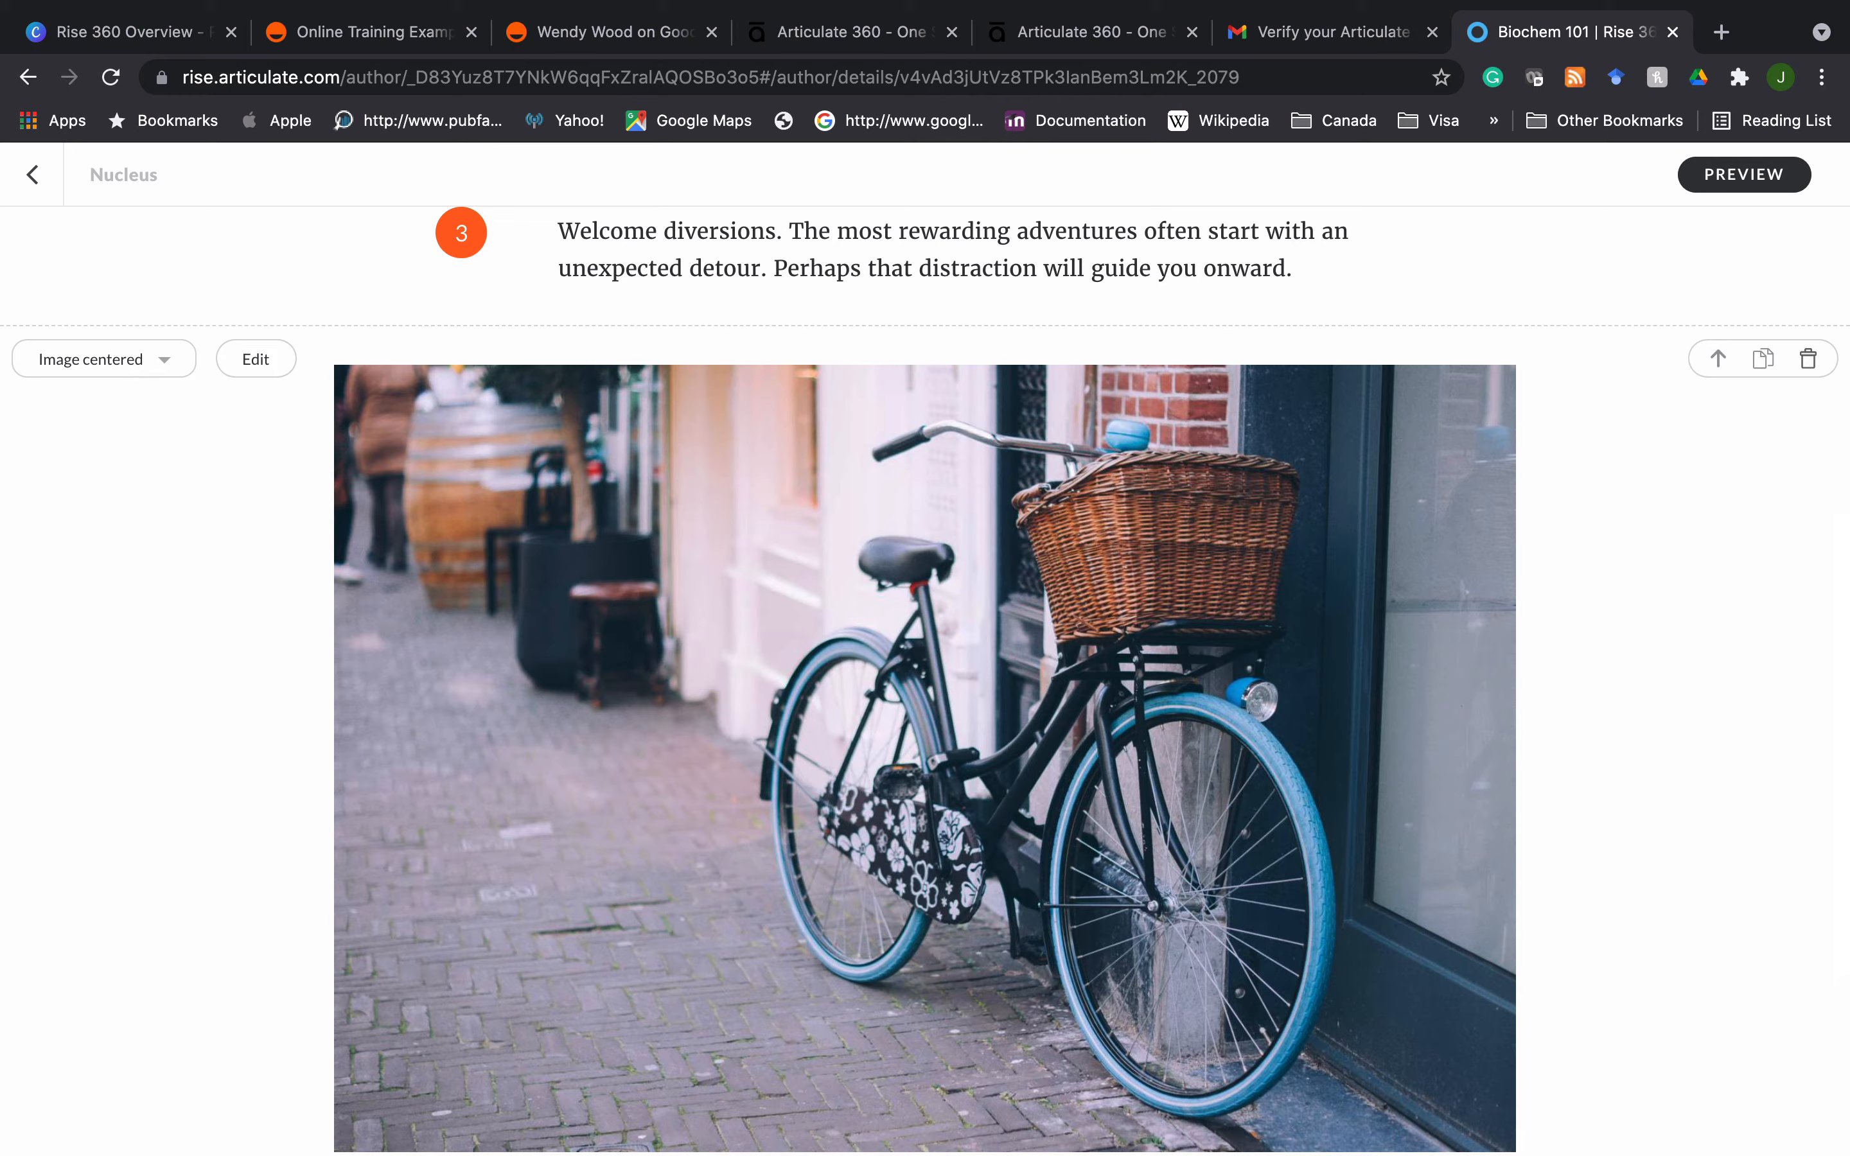
# - Change the bicycle image block to Text on image and enter "lfkscm mp [w ]dl" as its text
pyautogui.click(104, 358)
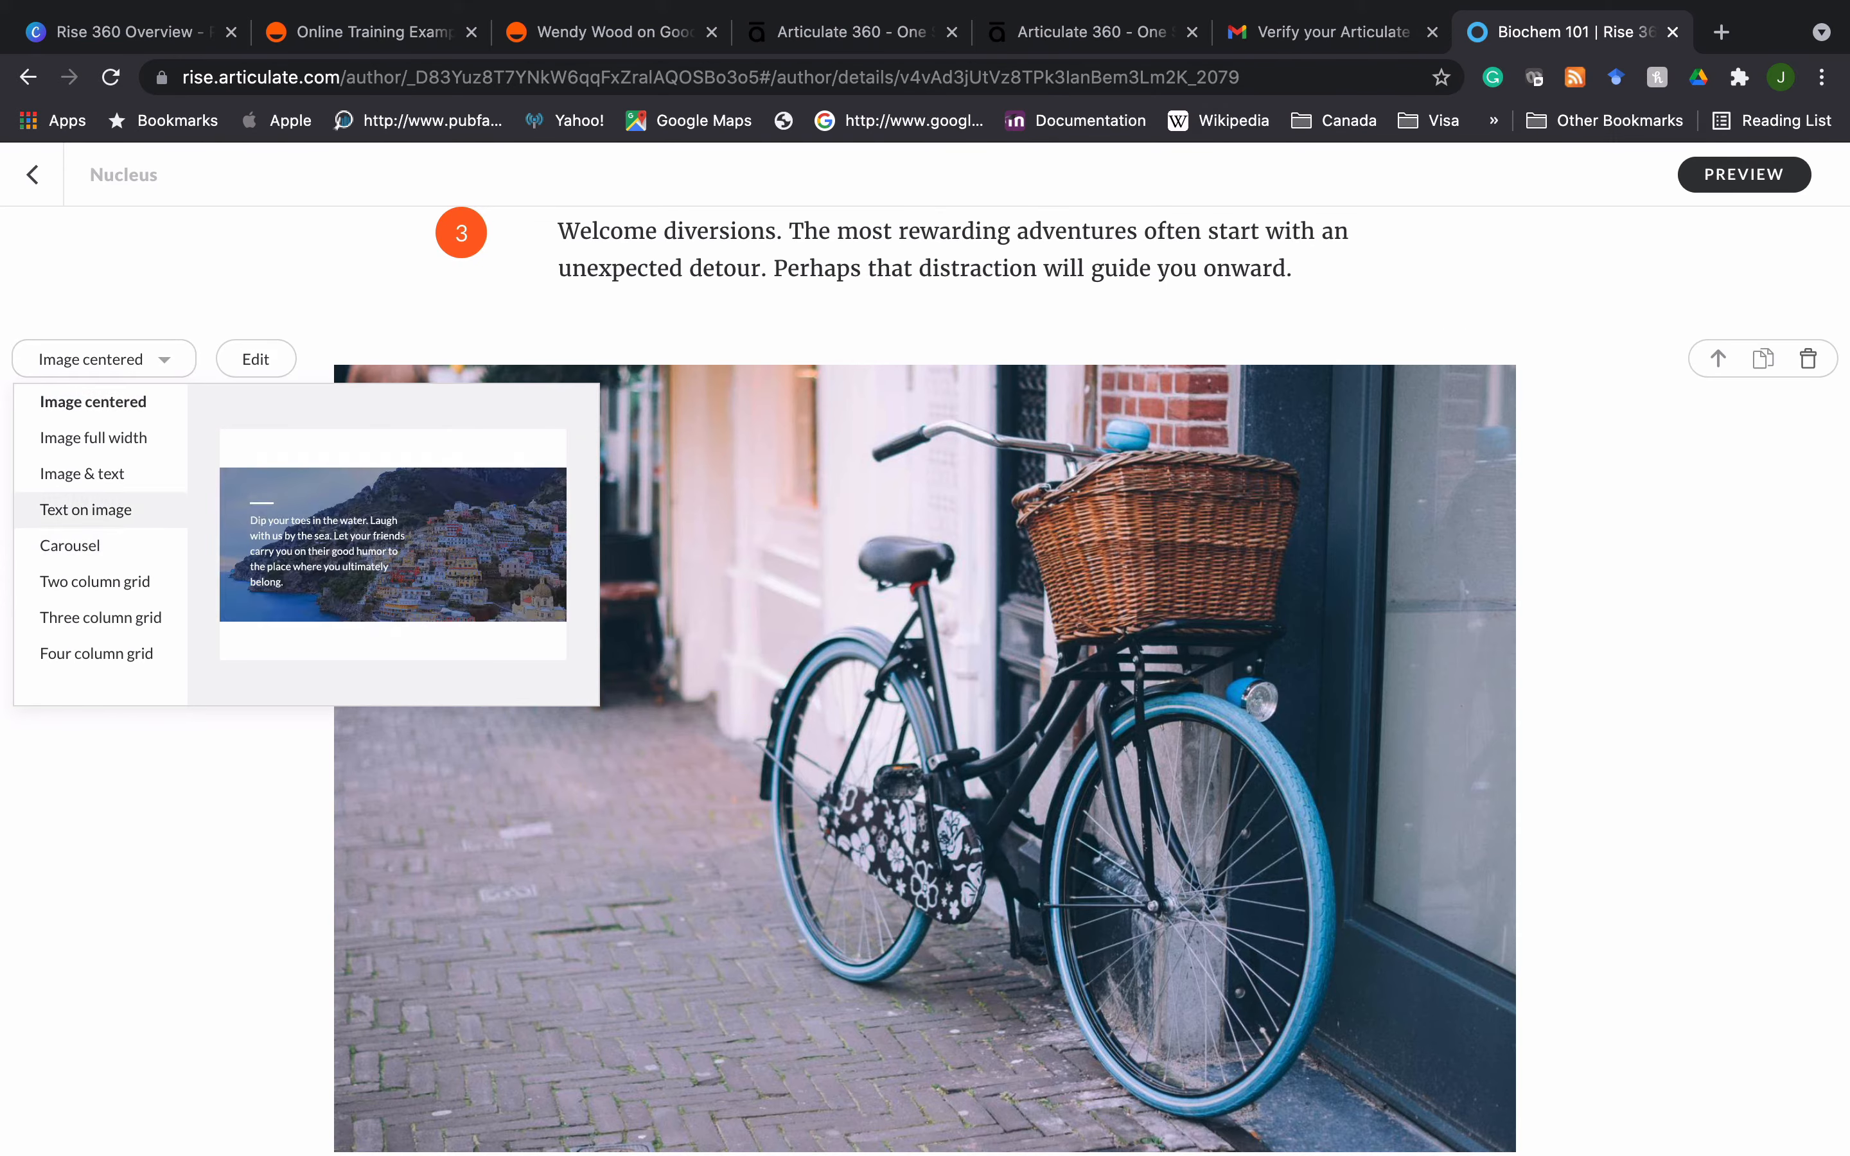
pyautogui.click(86, 509)
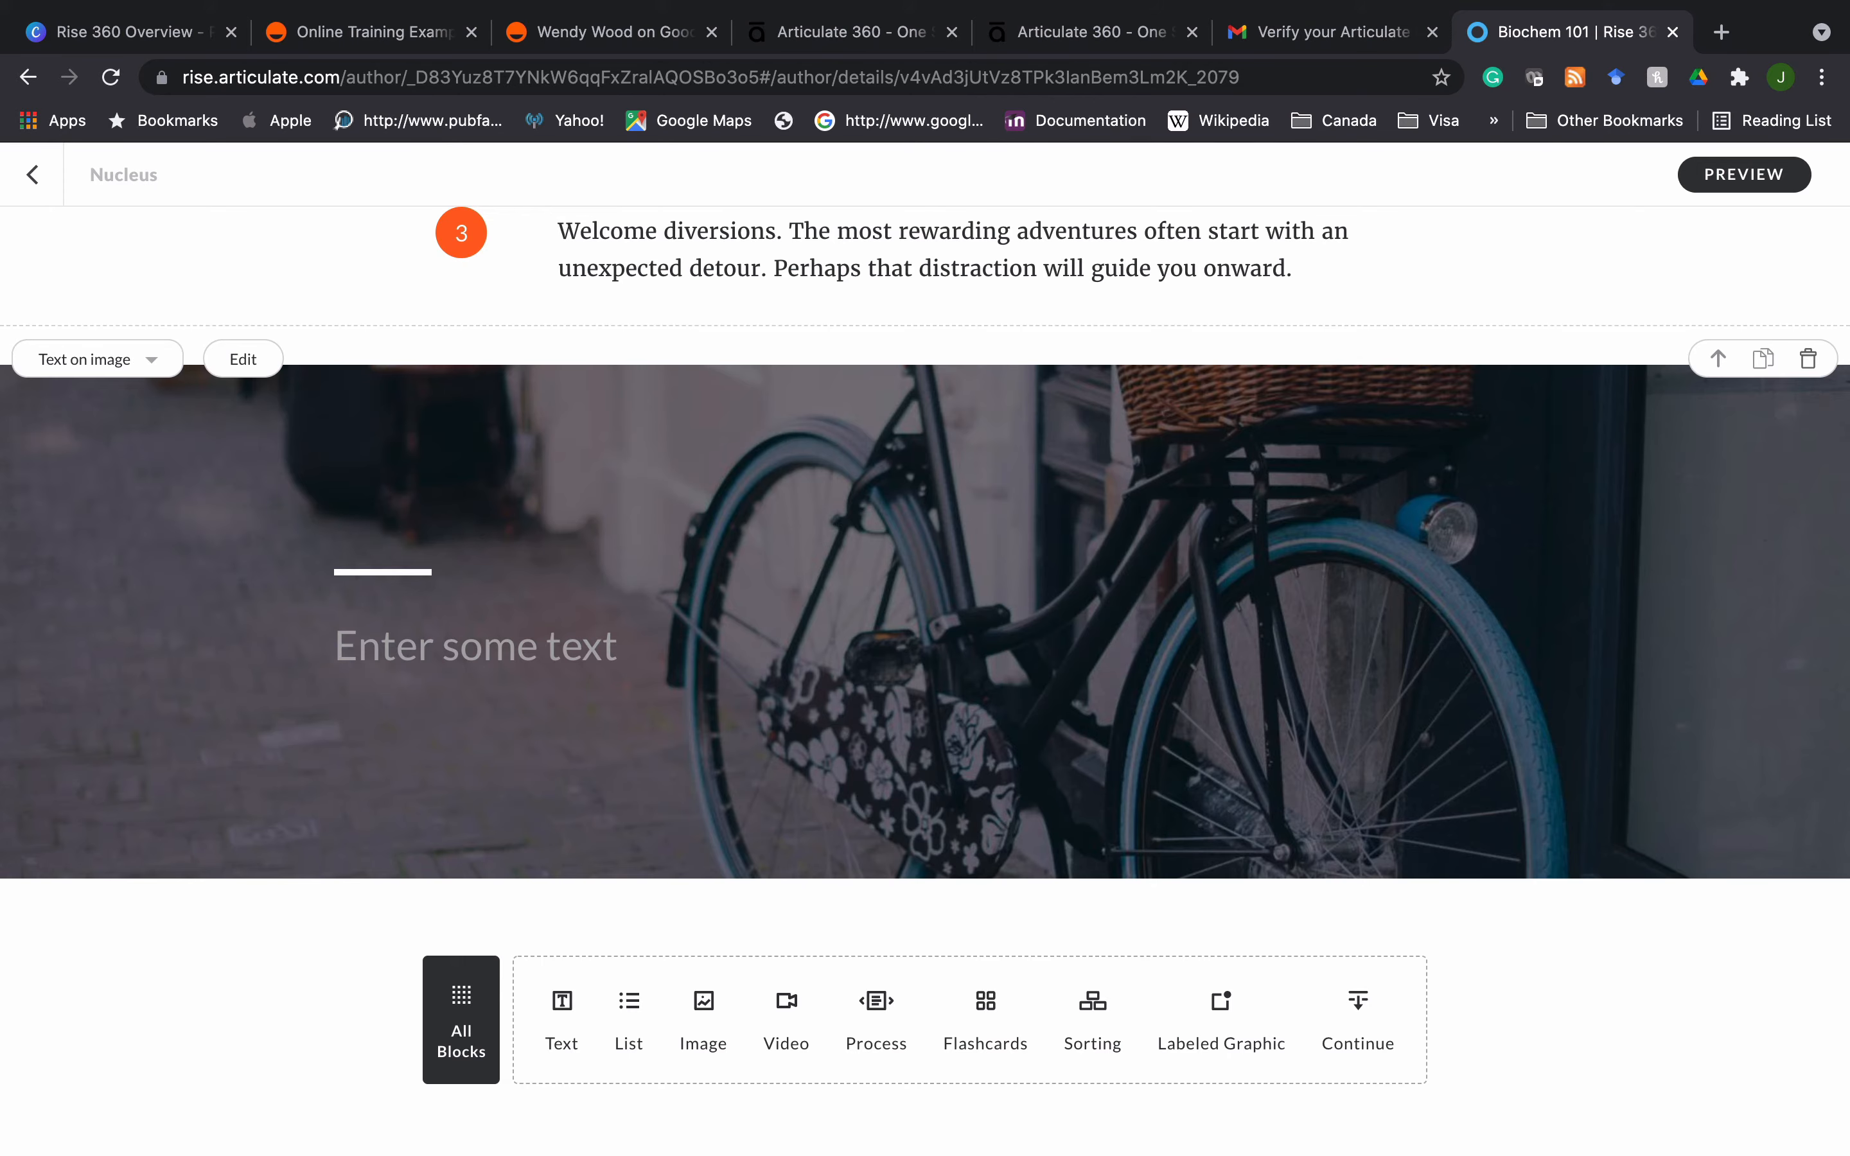
pyautogui.click(374, 646)
pyautogui.write('lfksc')
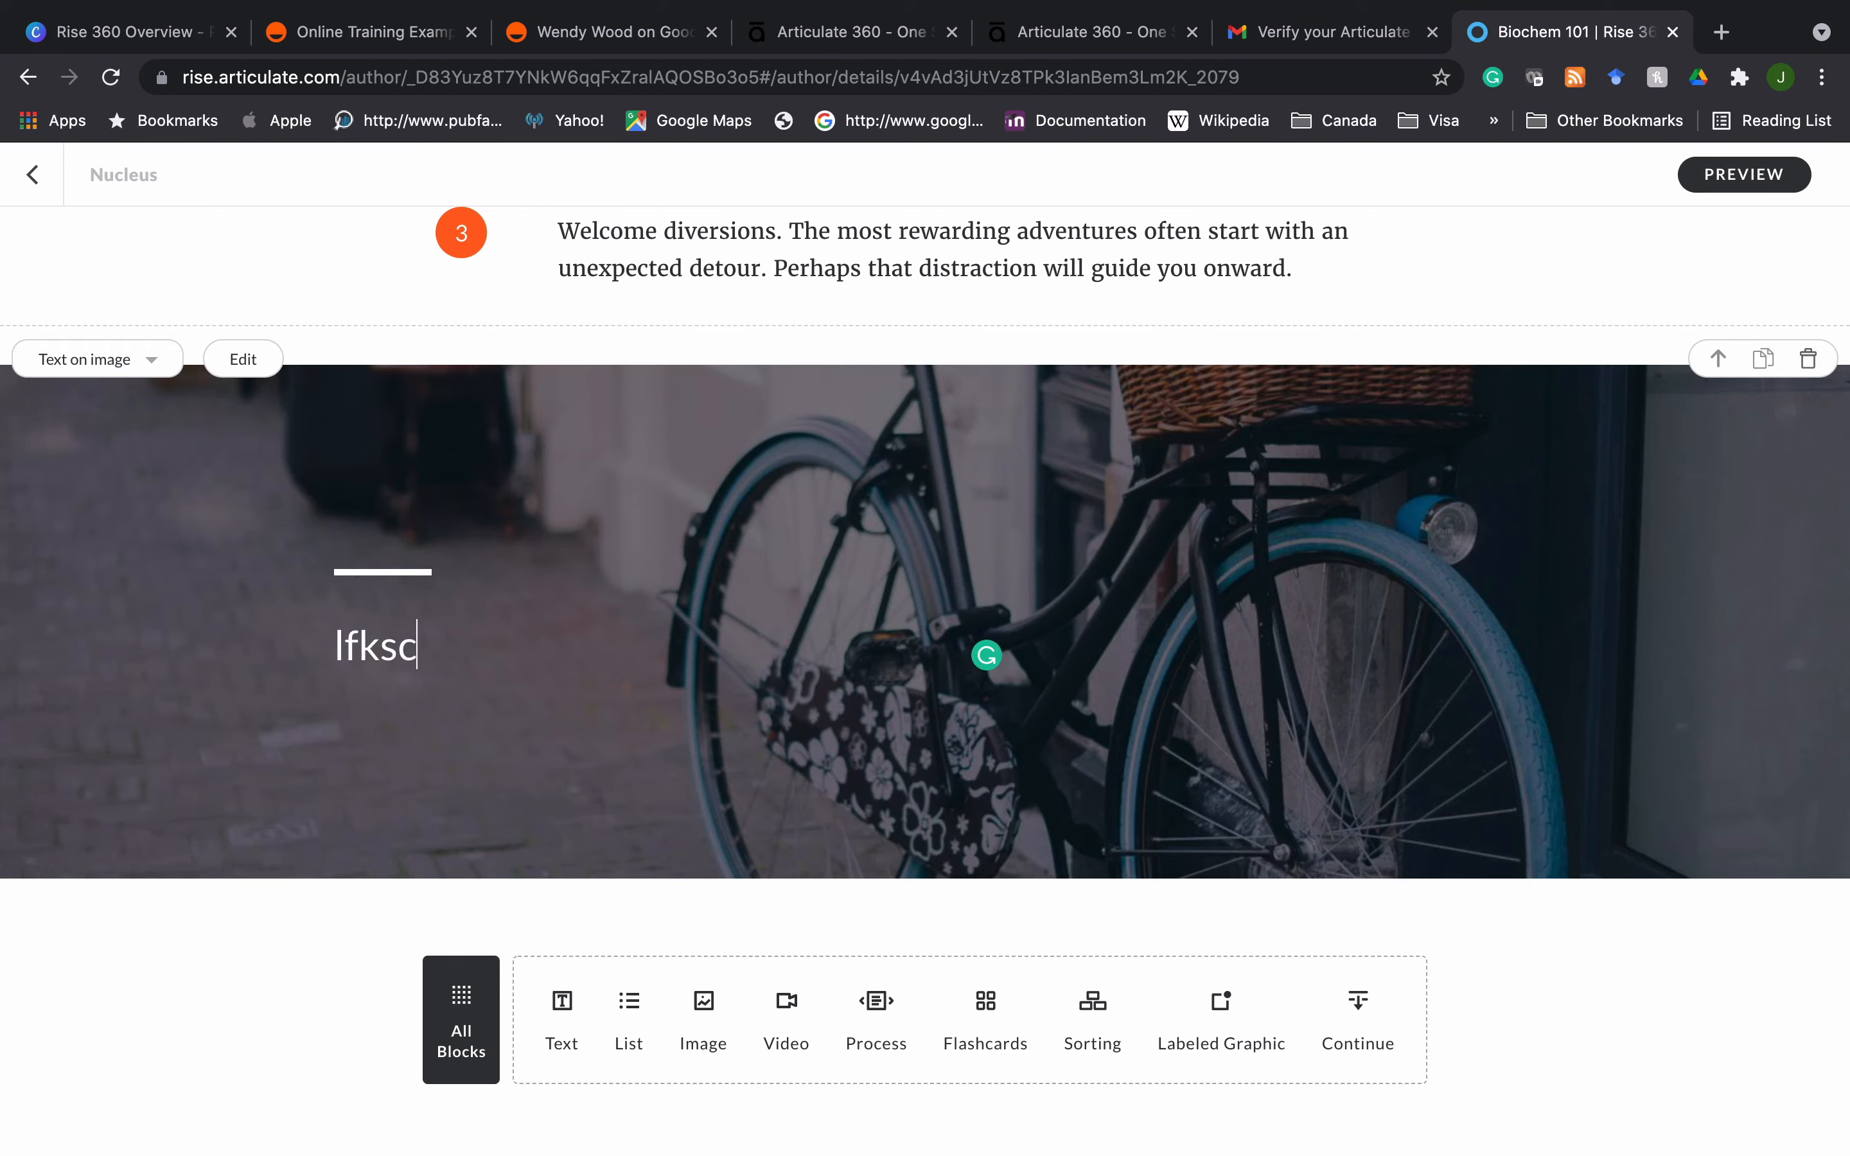
pyautogui.write('m mp [w  ]dl')
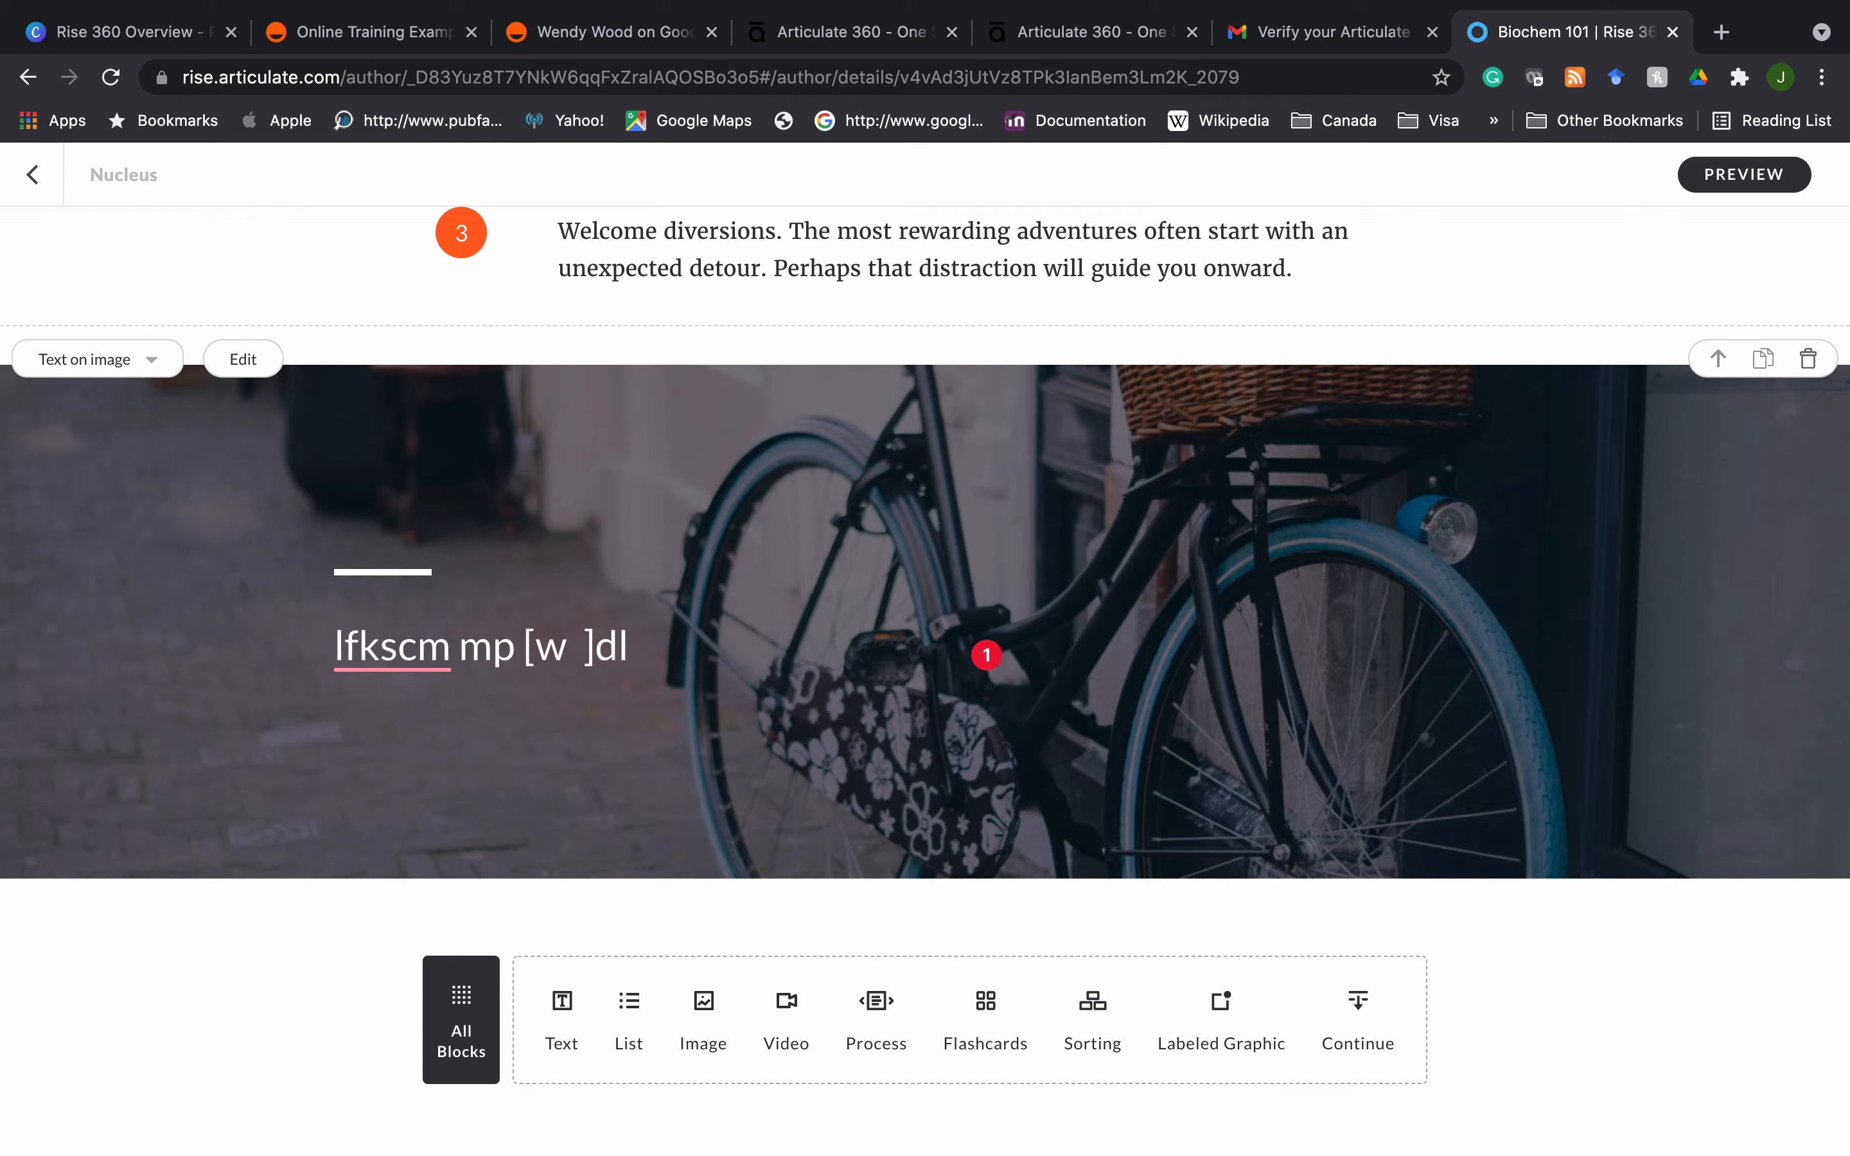
# - Add a video block and a Continue block at the end of the Nucleus lesson
pyautogui.click(785, 1021)
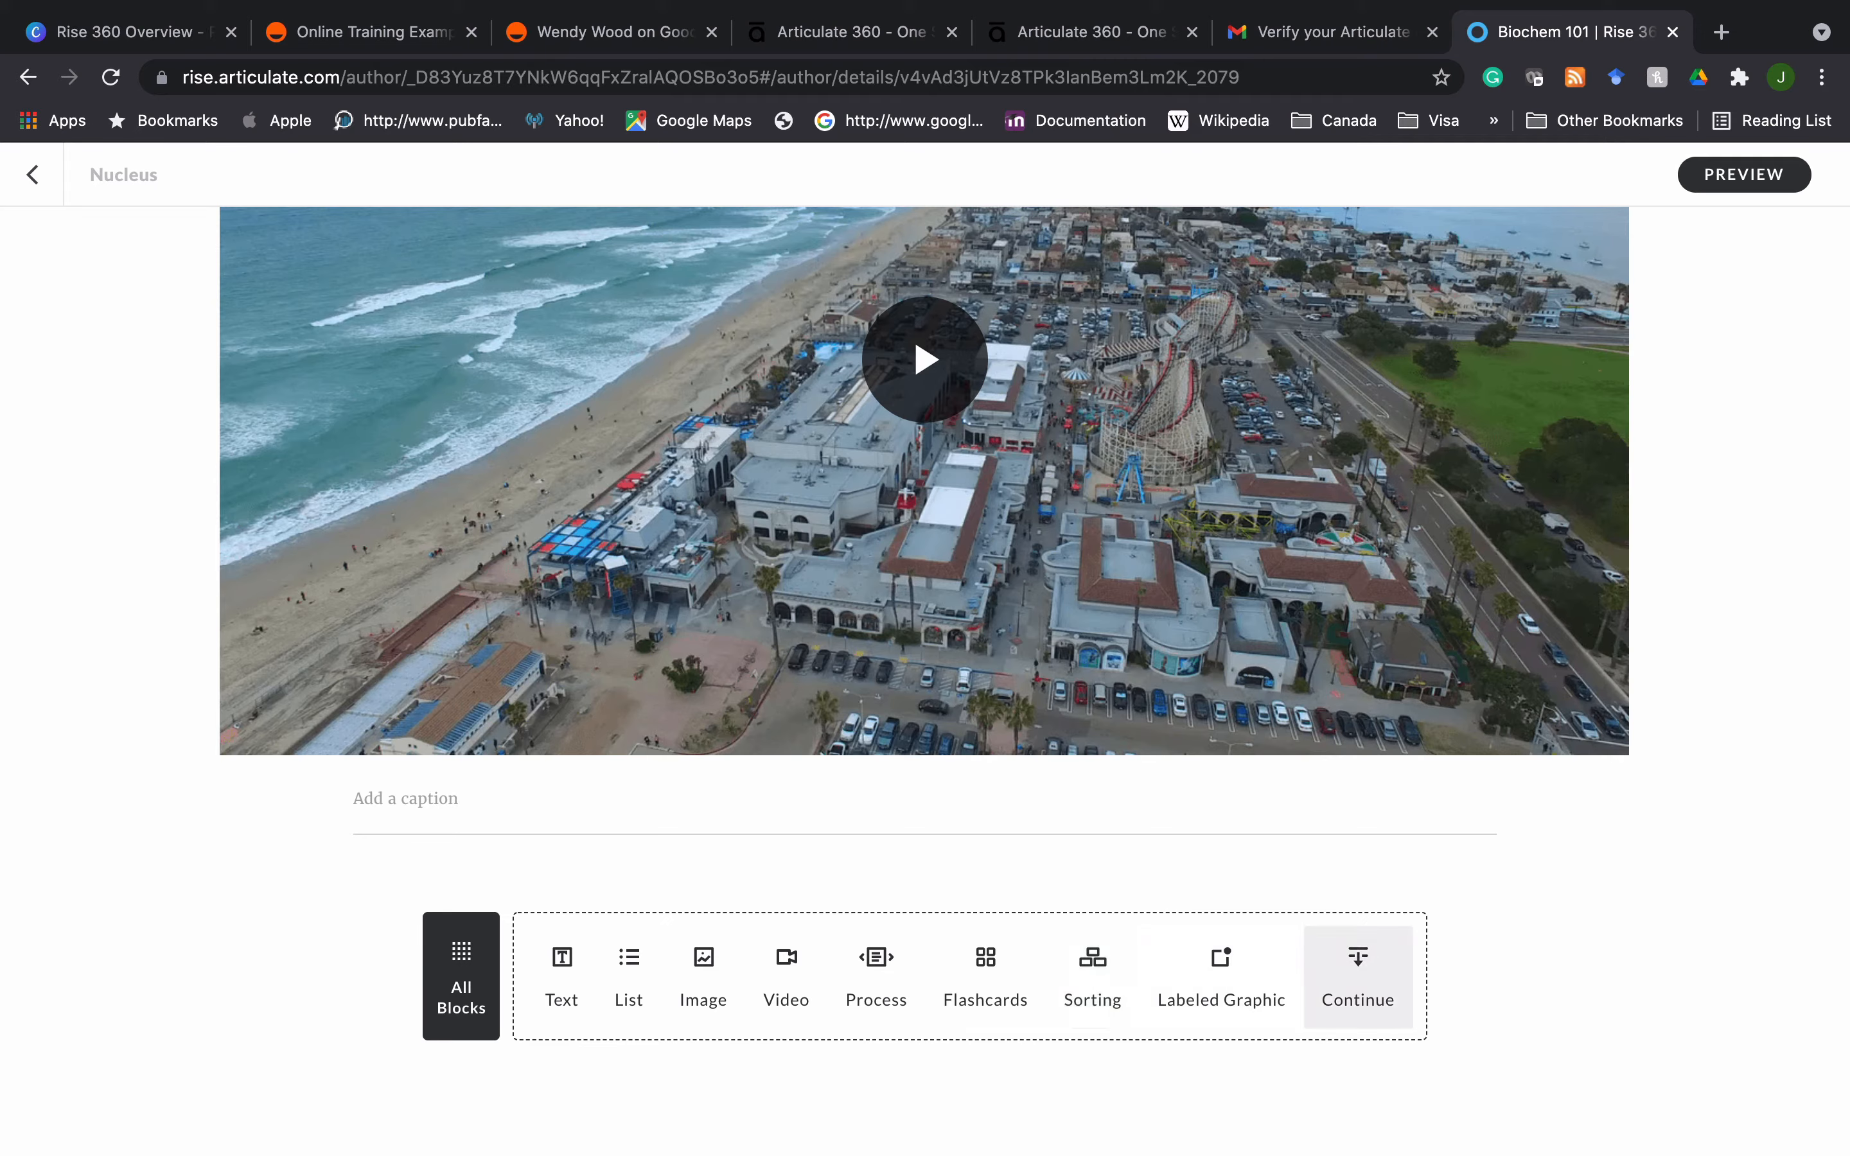
pyautogui.click(1358, 975)
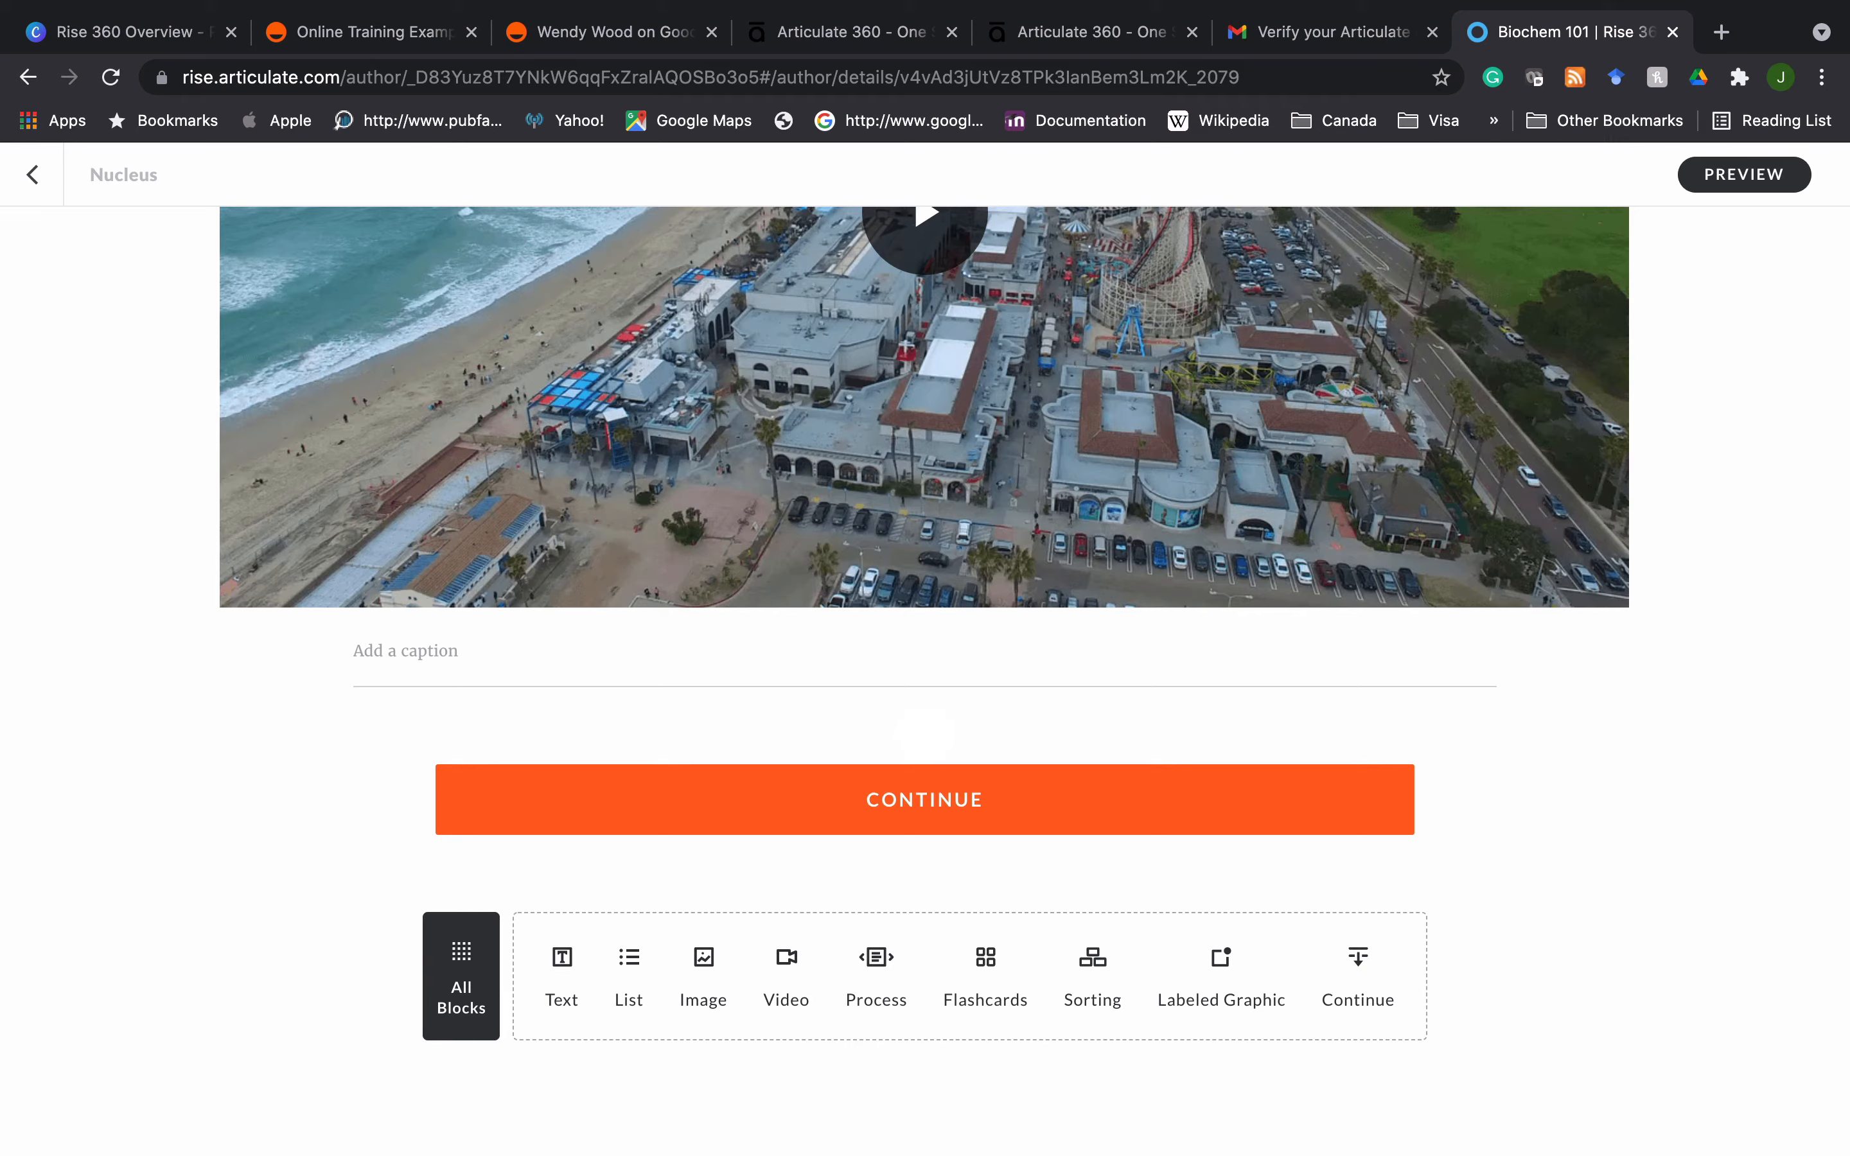
# - Preview the Nucleus lesson in desktop view and look through its blocks from start to end
pyautogui.click(1750, 174)
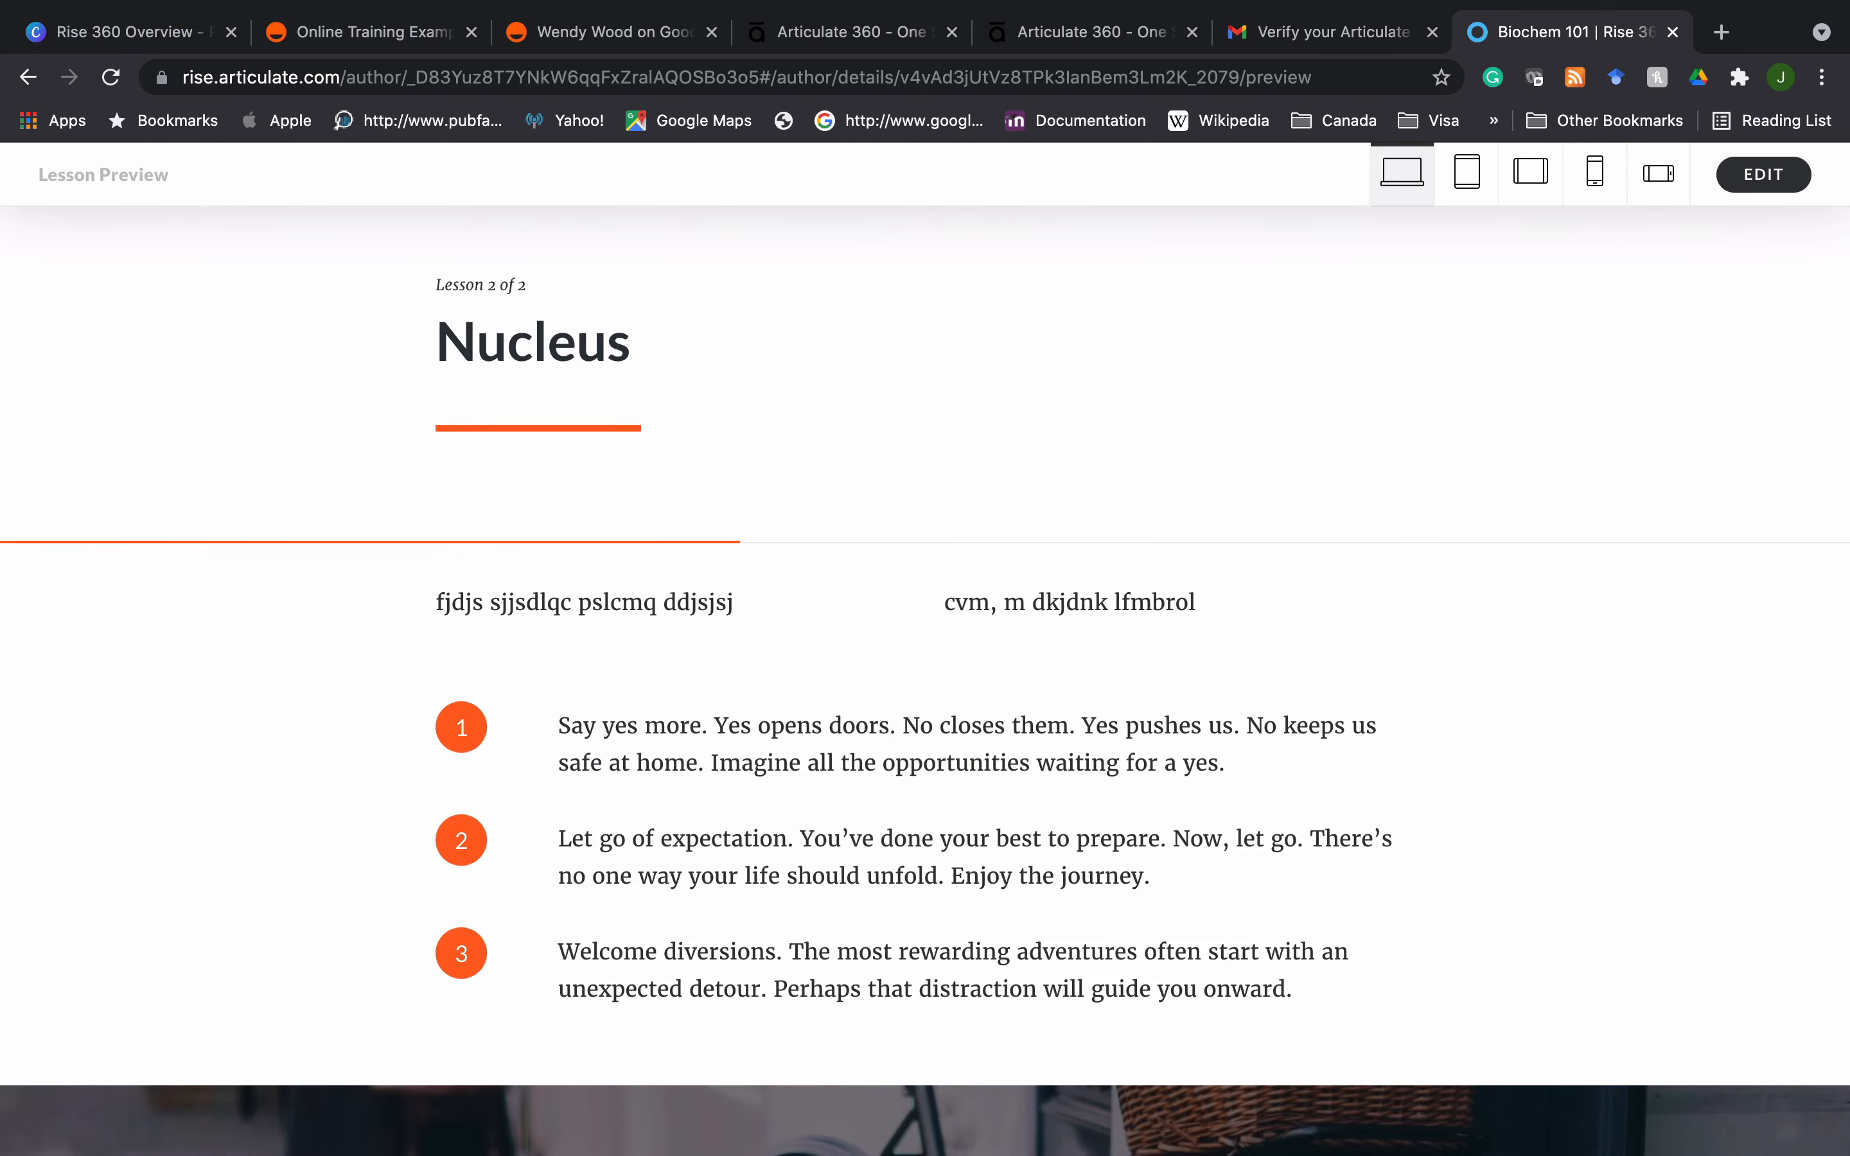
pyautogui.scroll(-15, 925, 680)
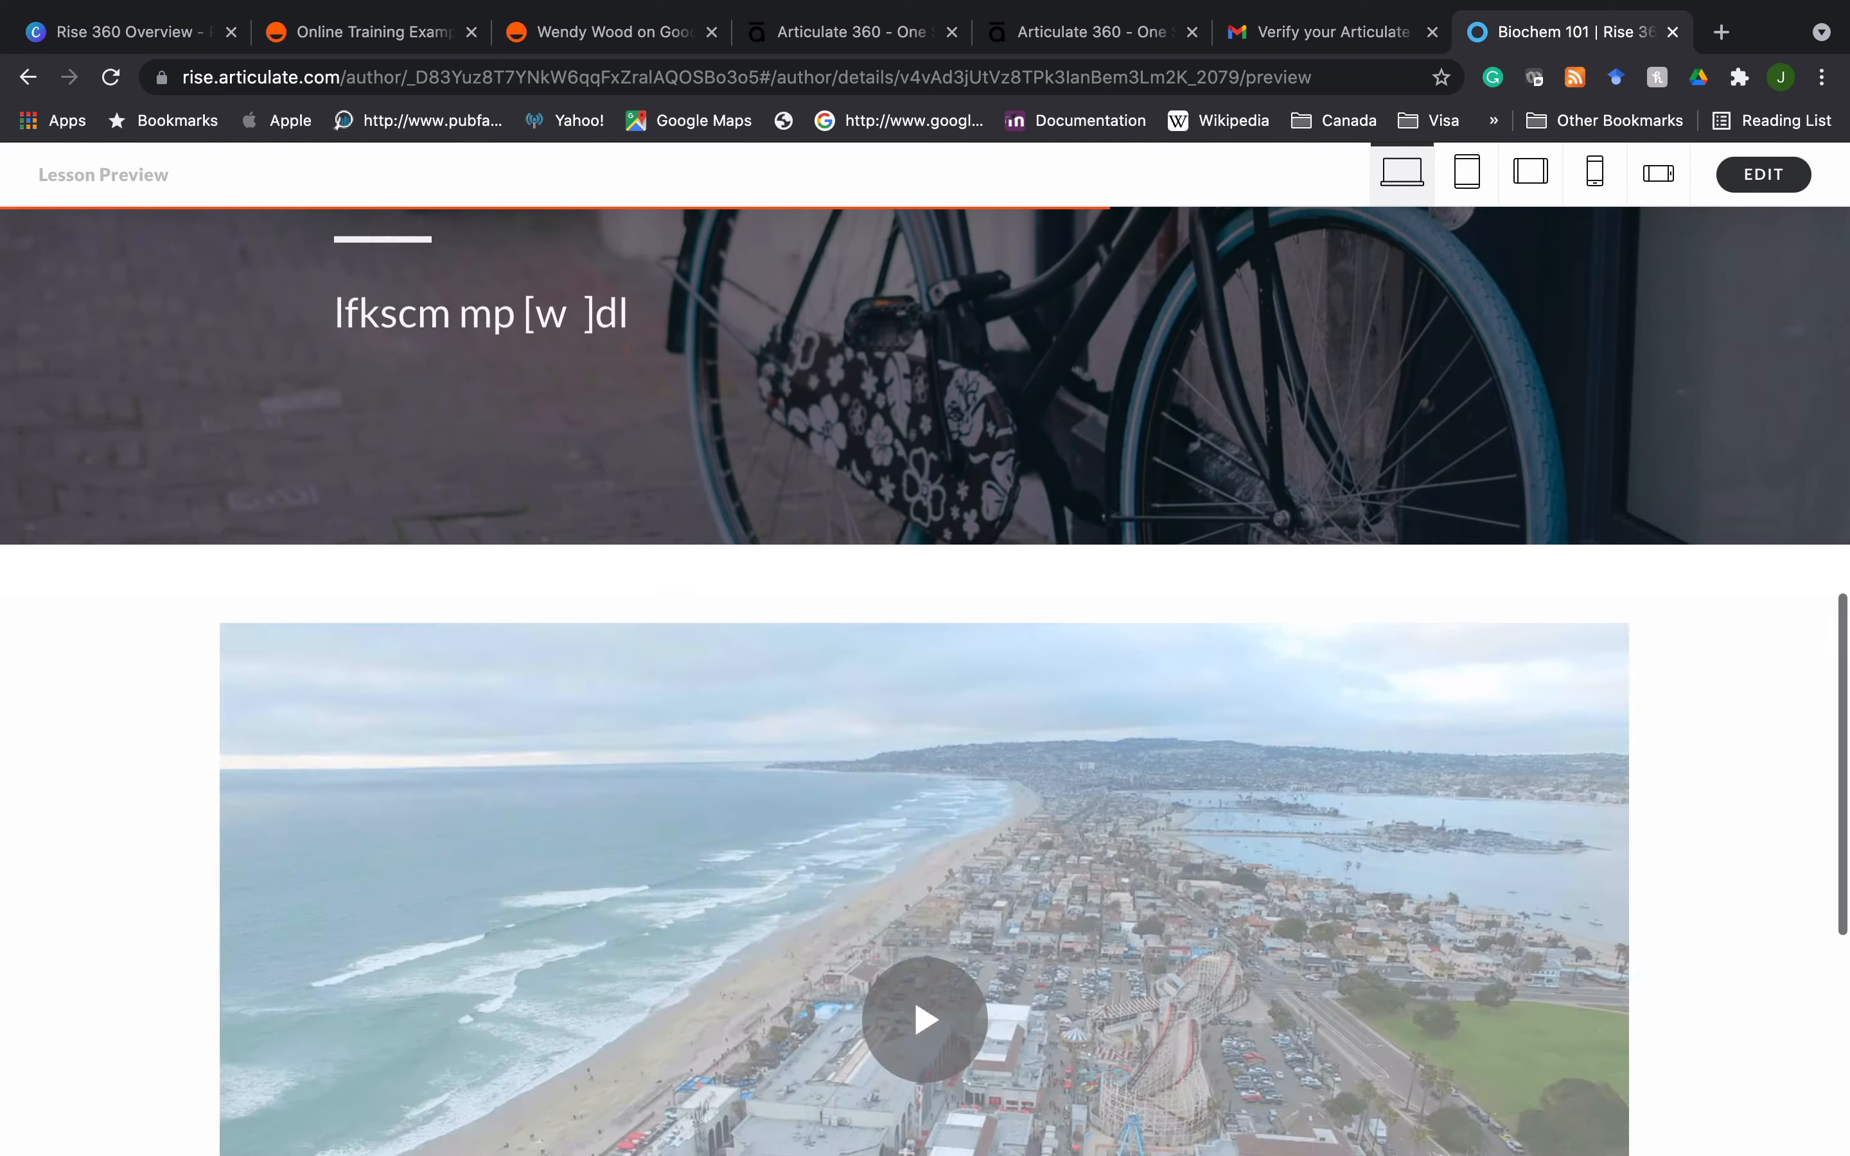
pyautogui.scroll(-5, 925, 681)
pyautogui.scroll(15, 925, 681)
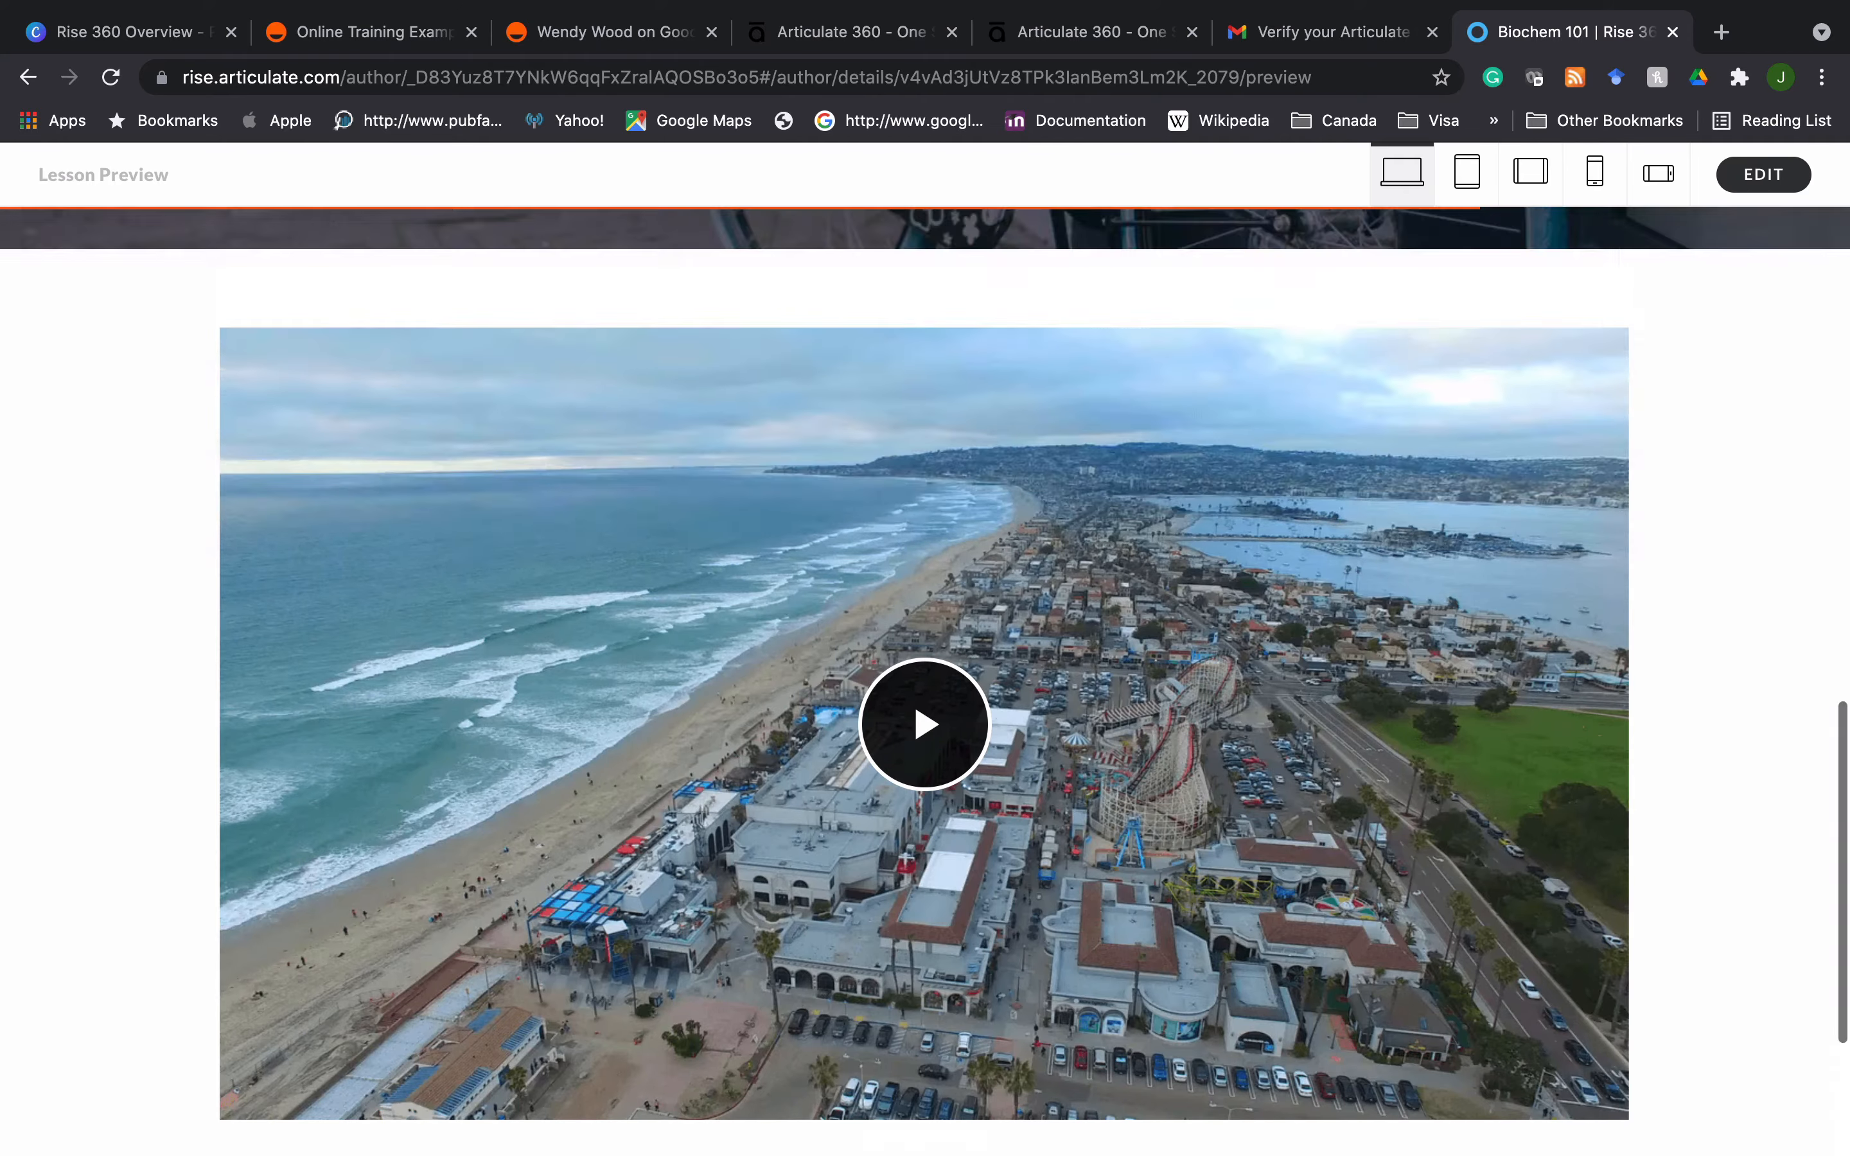
pyautogui.scroll(5, 924, 650)
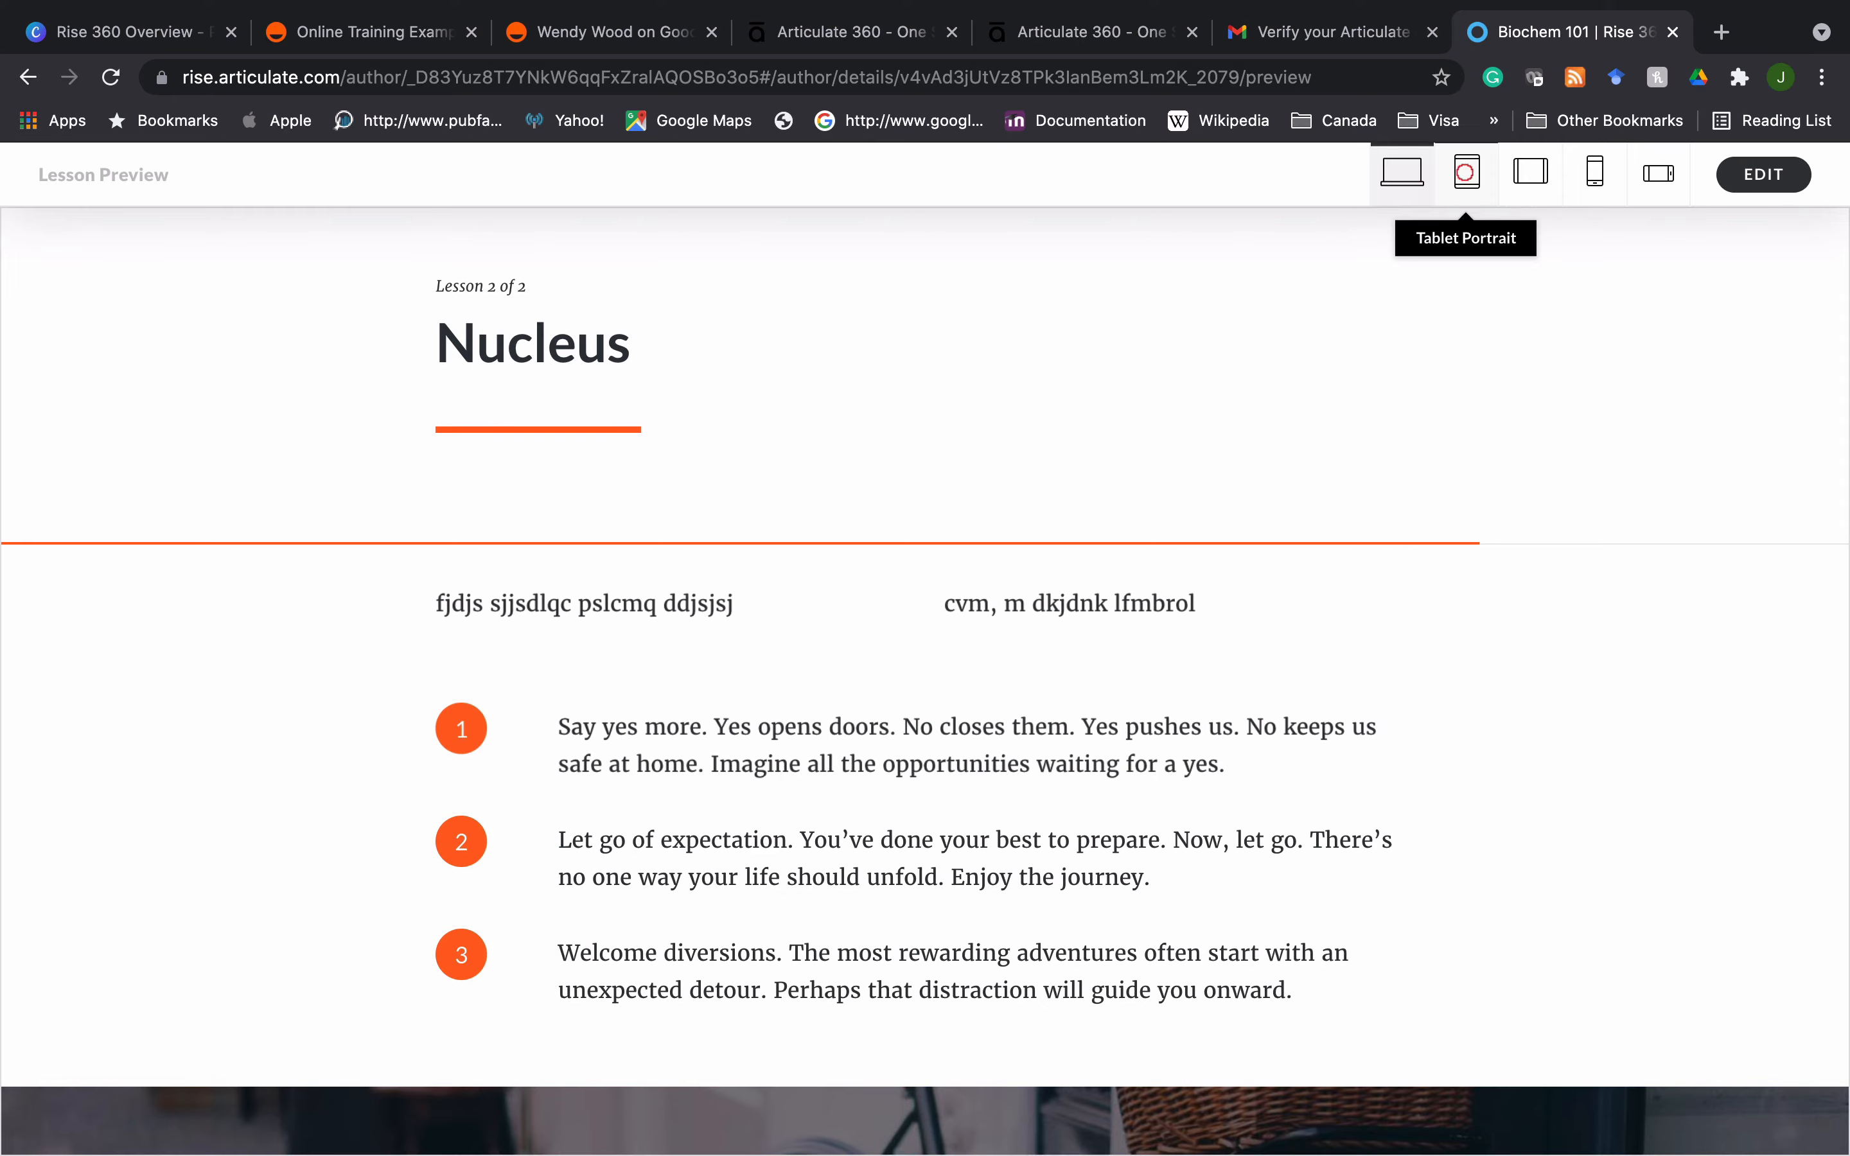
# - Check the lesson preview in tablet portrait, tablet landscape, mobile portrait and mobile landscape, then return to editing
pyautogui.click(1466, 172)
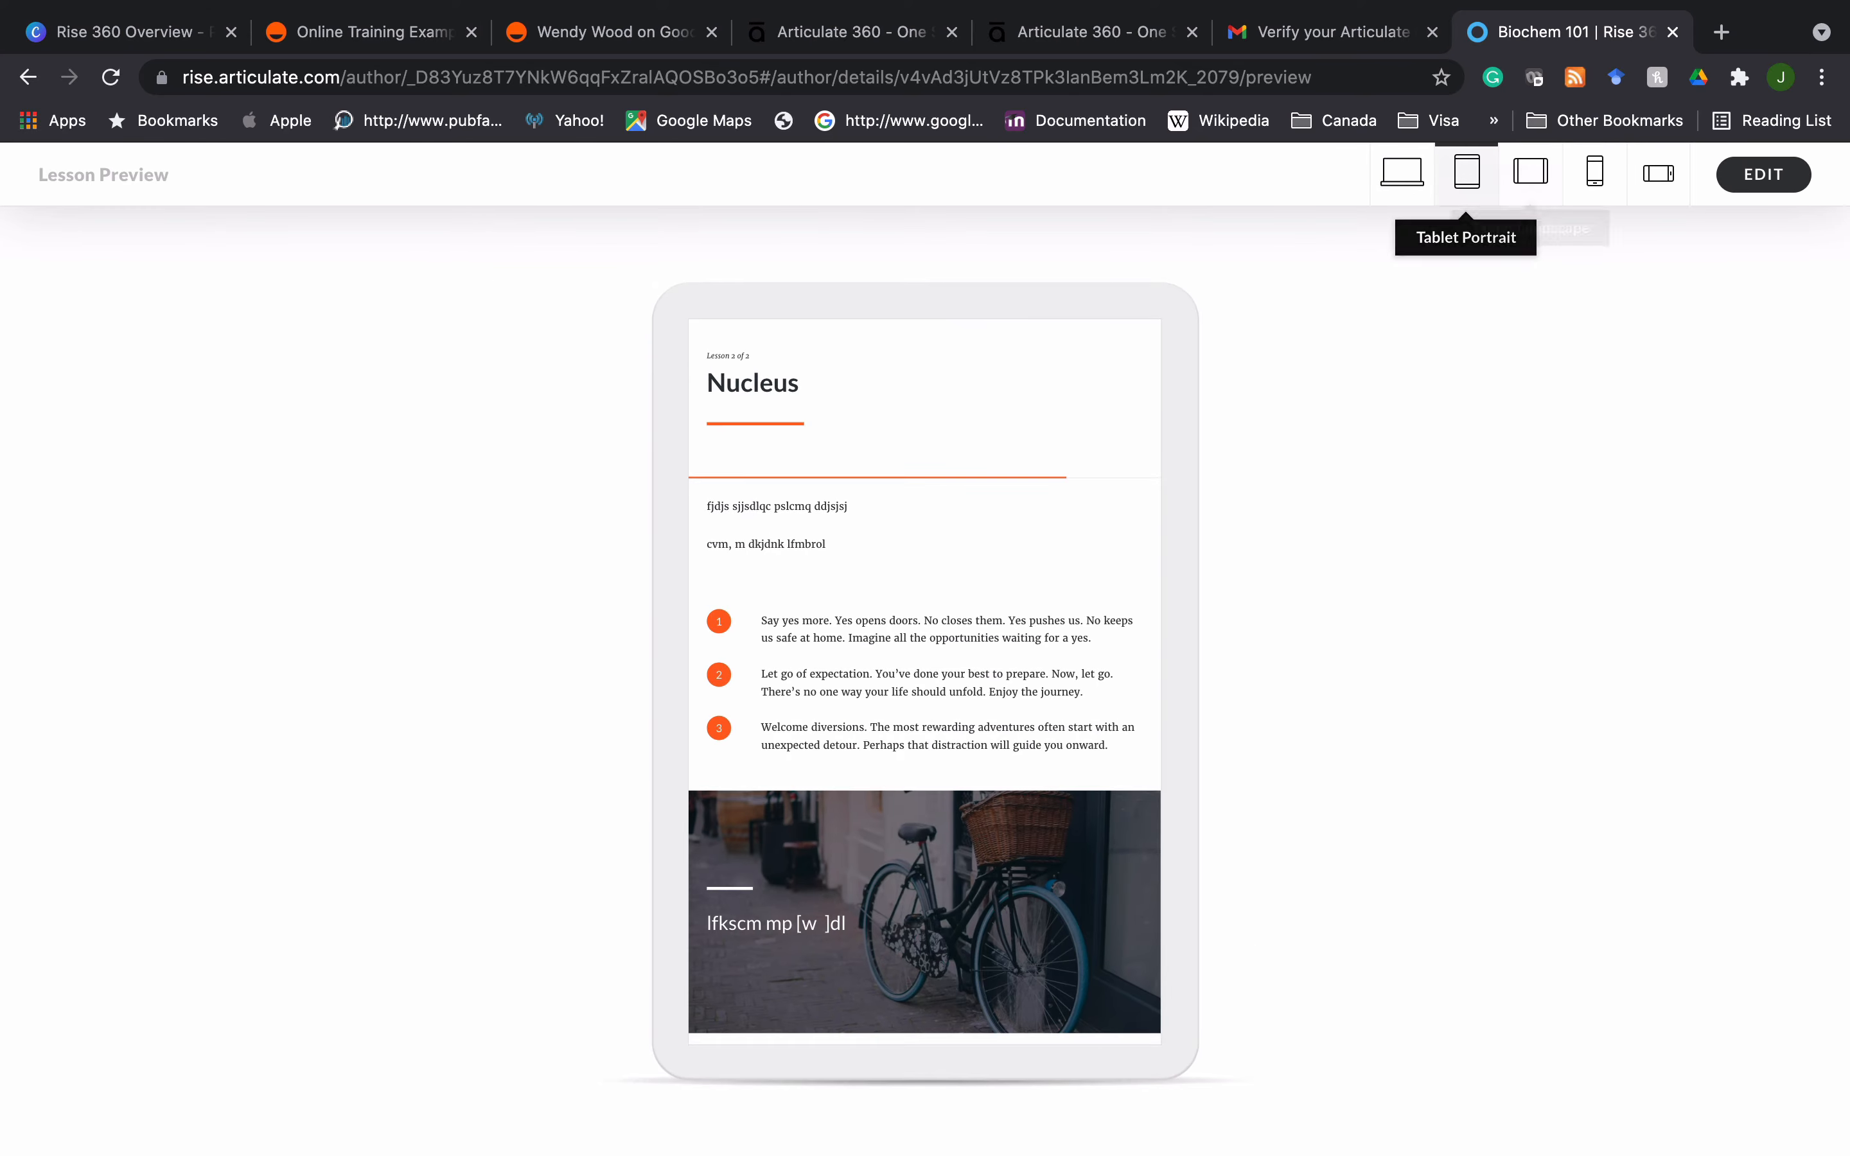
pyautogui.click(1530, 172)
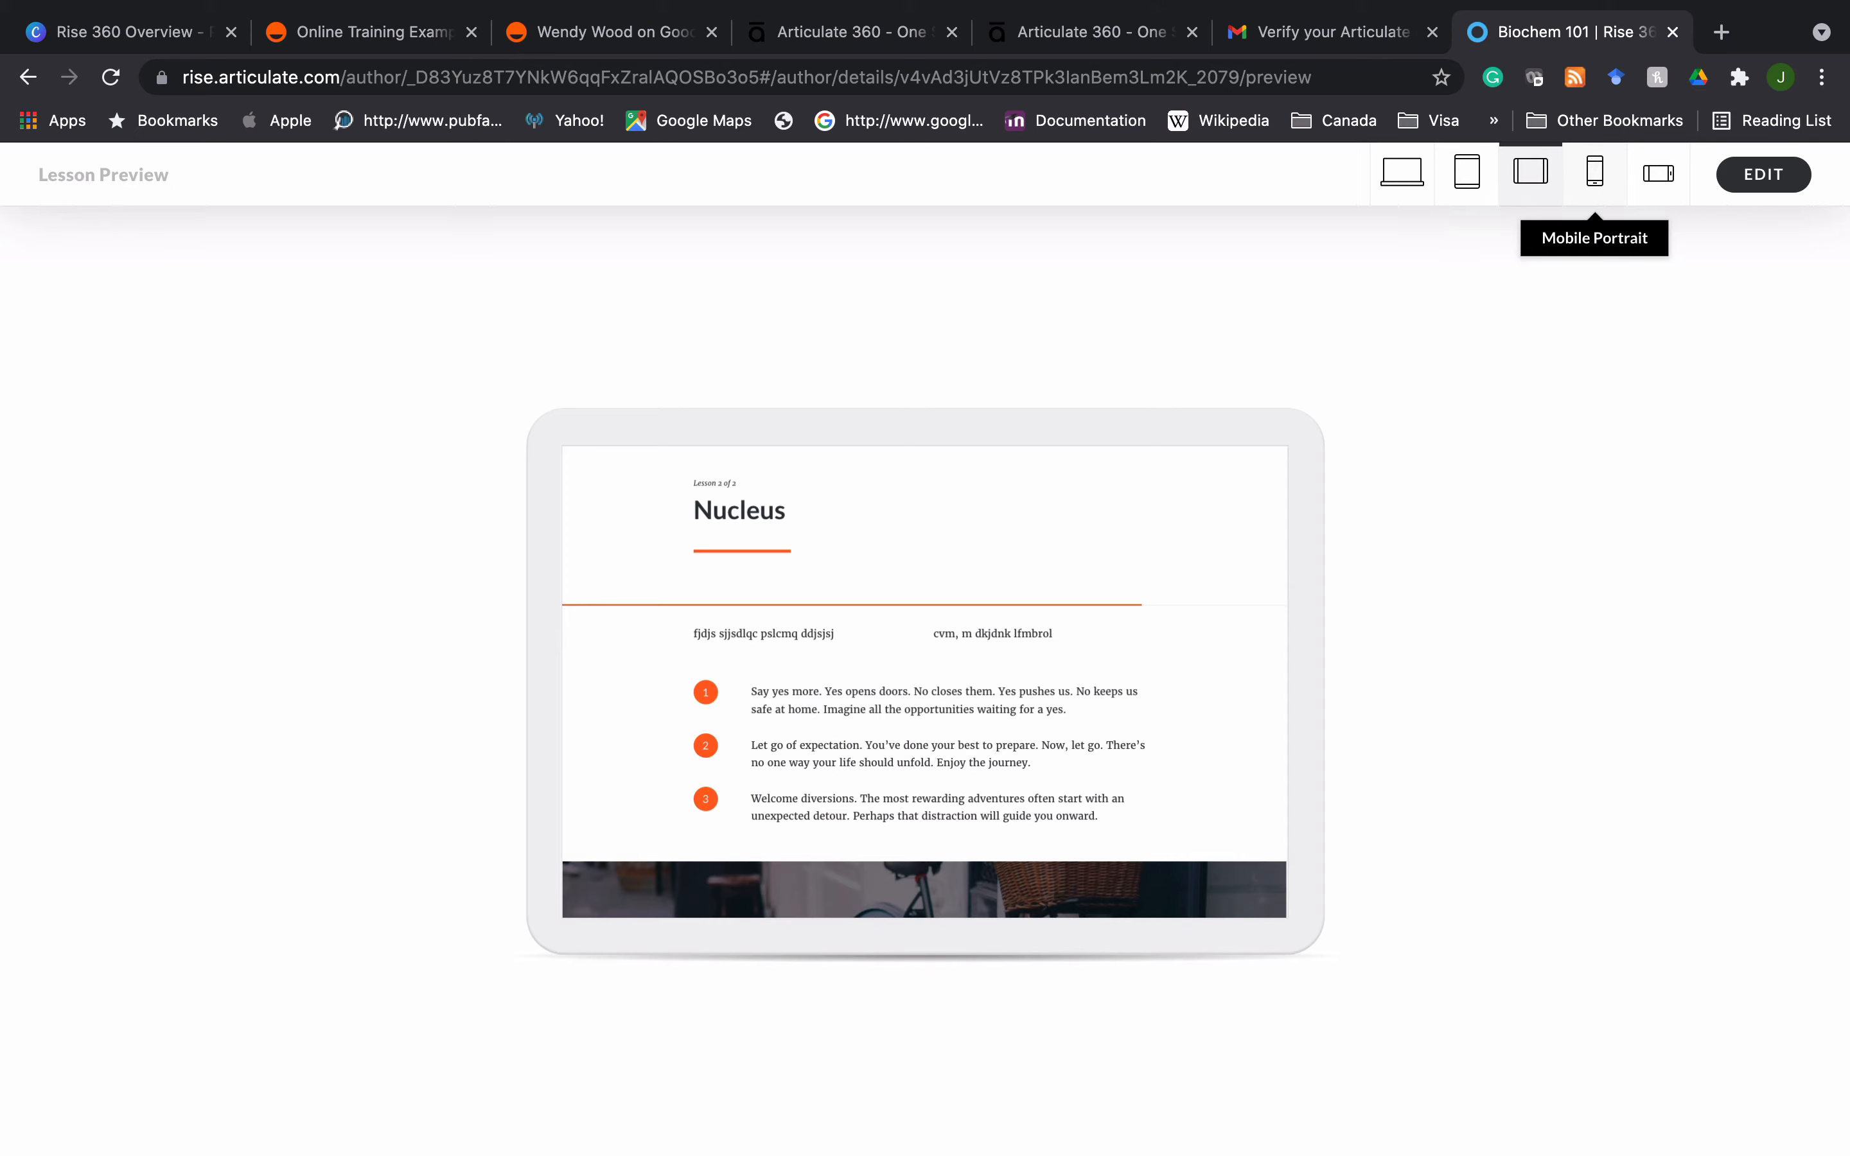
pyautogui.click(1595, 173)
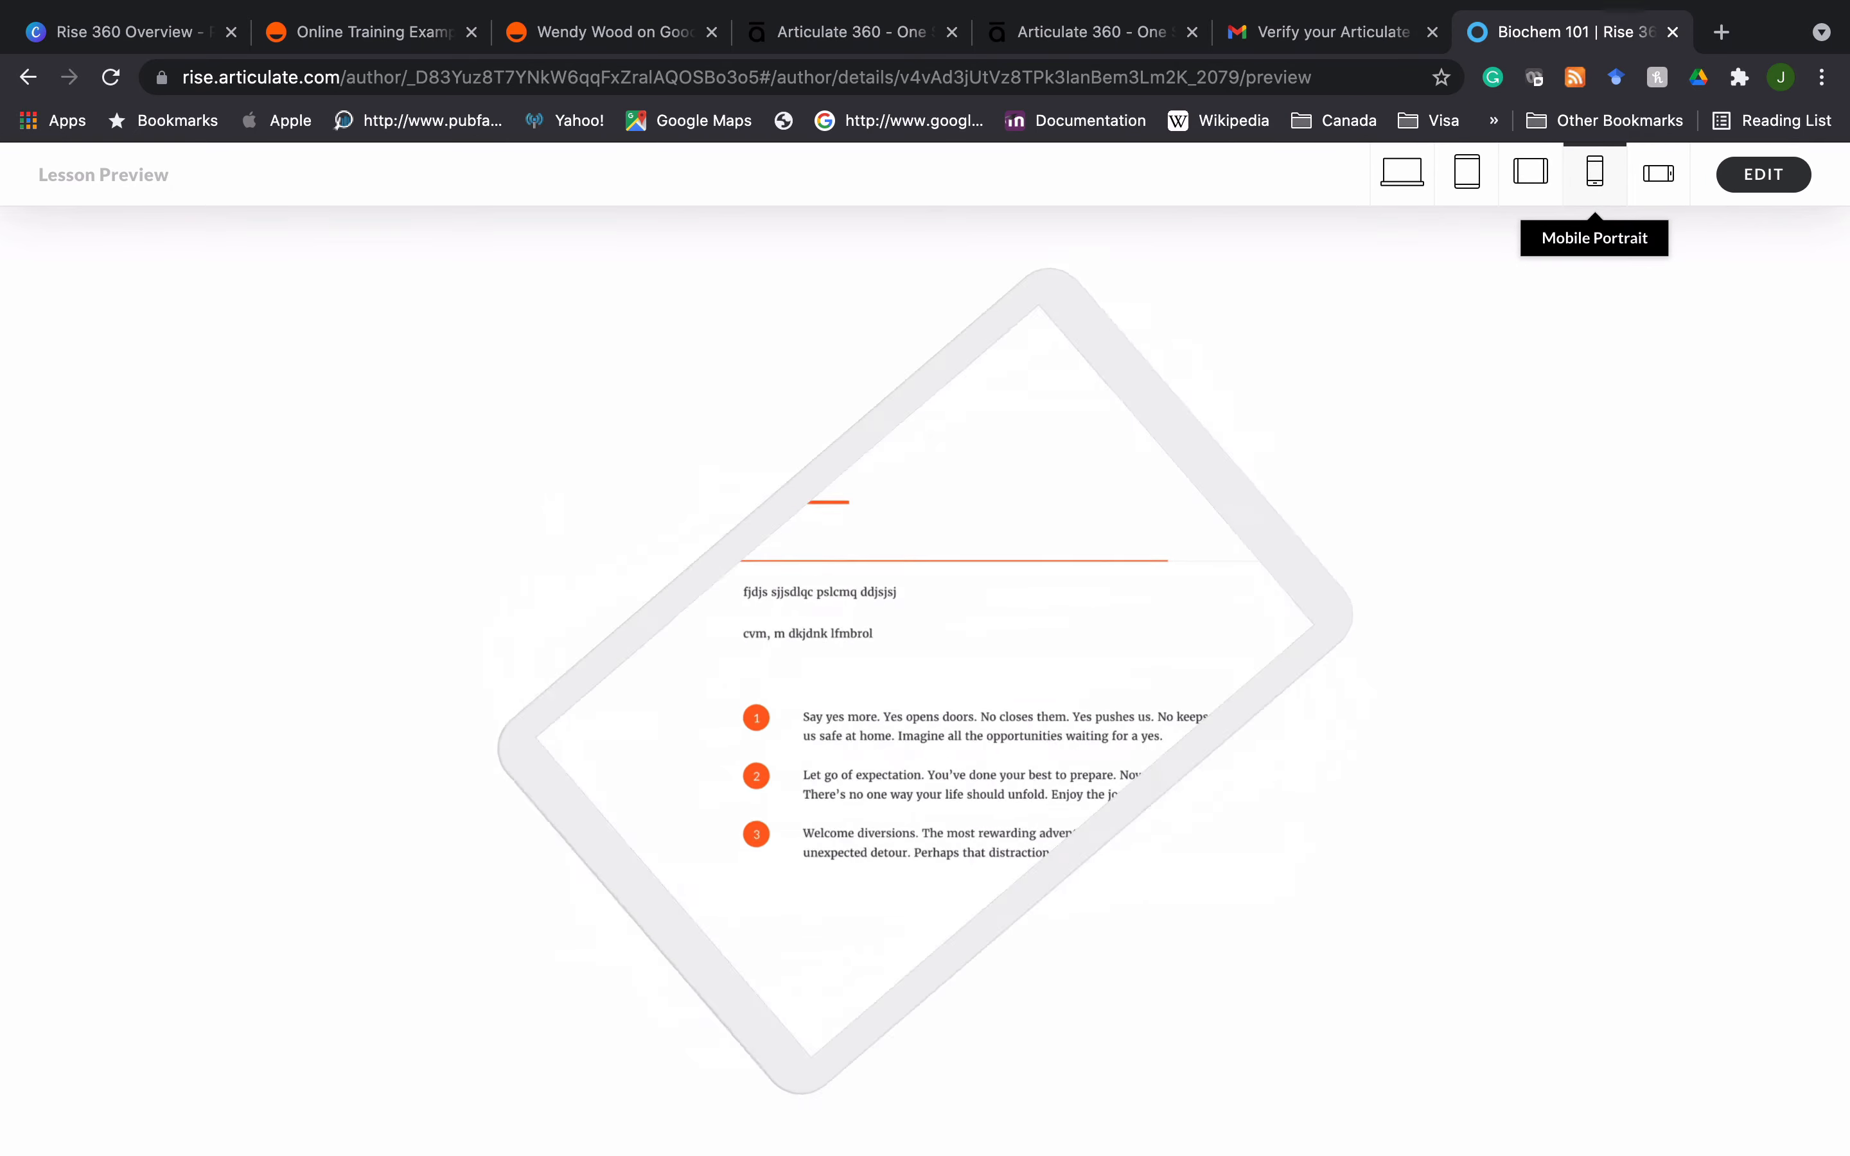
pyautogui.click(1658, 174)
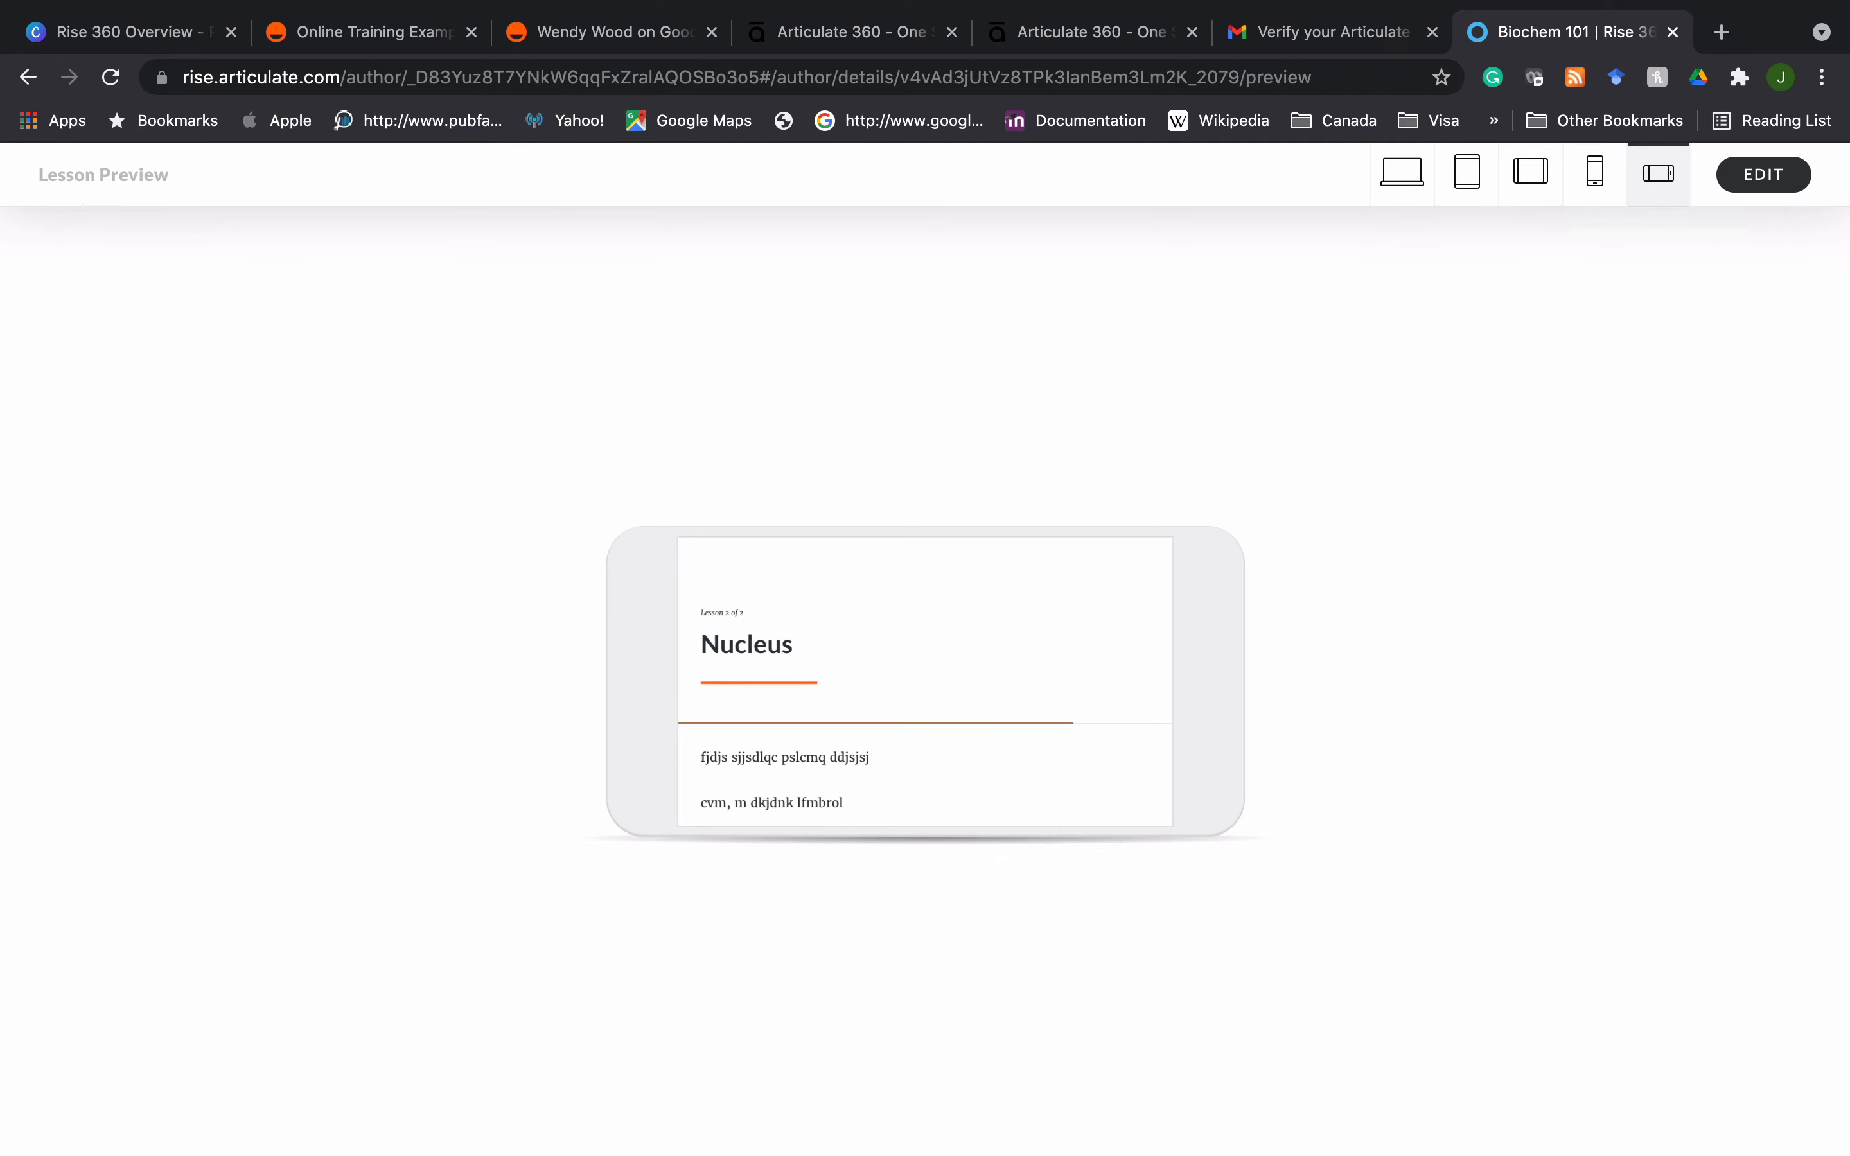
pyautogui.click(1758, 176)
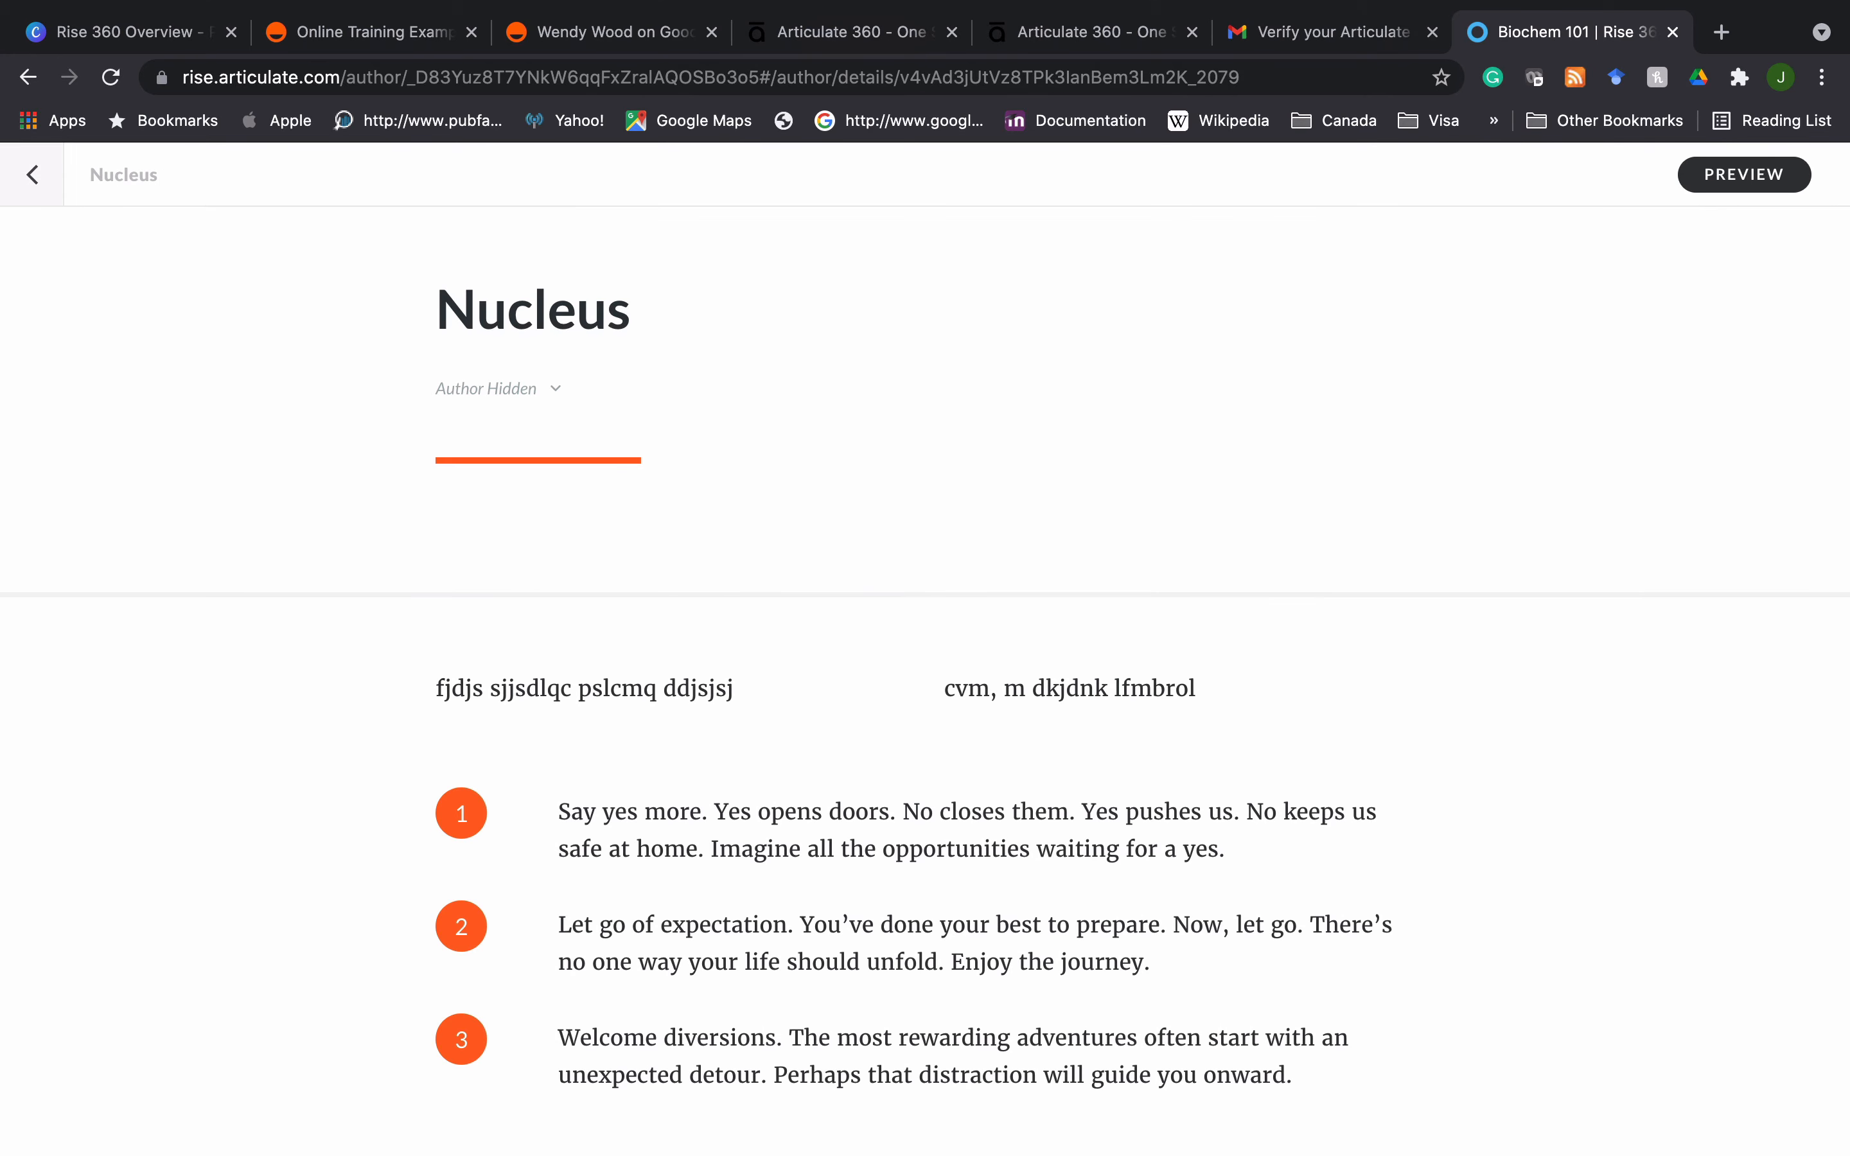
# - Return to the Biochem 101 course outline, preview the whole course in desktop view and look over its overview page
pyautogui.click(32, 176)
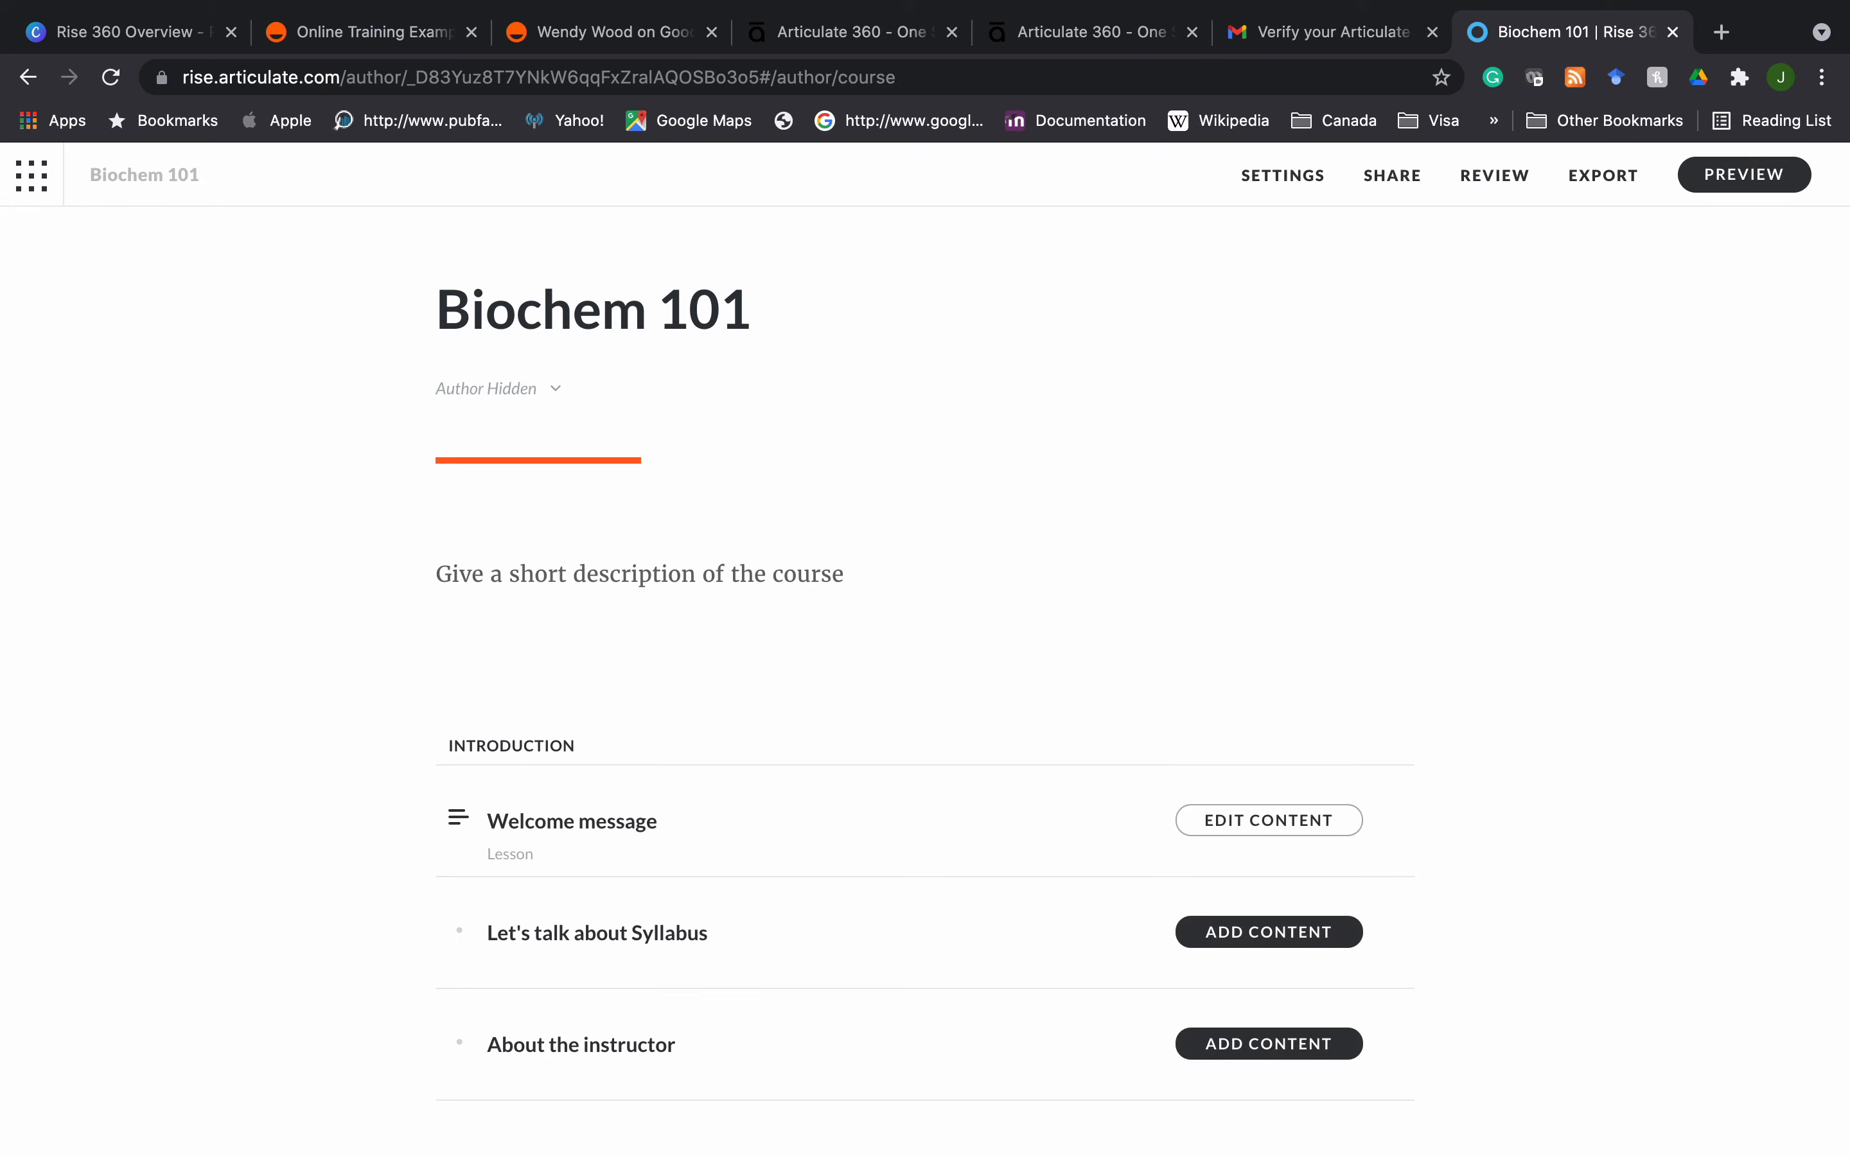
pyautogui.scroll(-2, 924, 592)
pyautogui.scroll(2, 924, 593)
pyautogui.click(1741, 175)
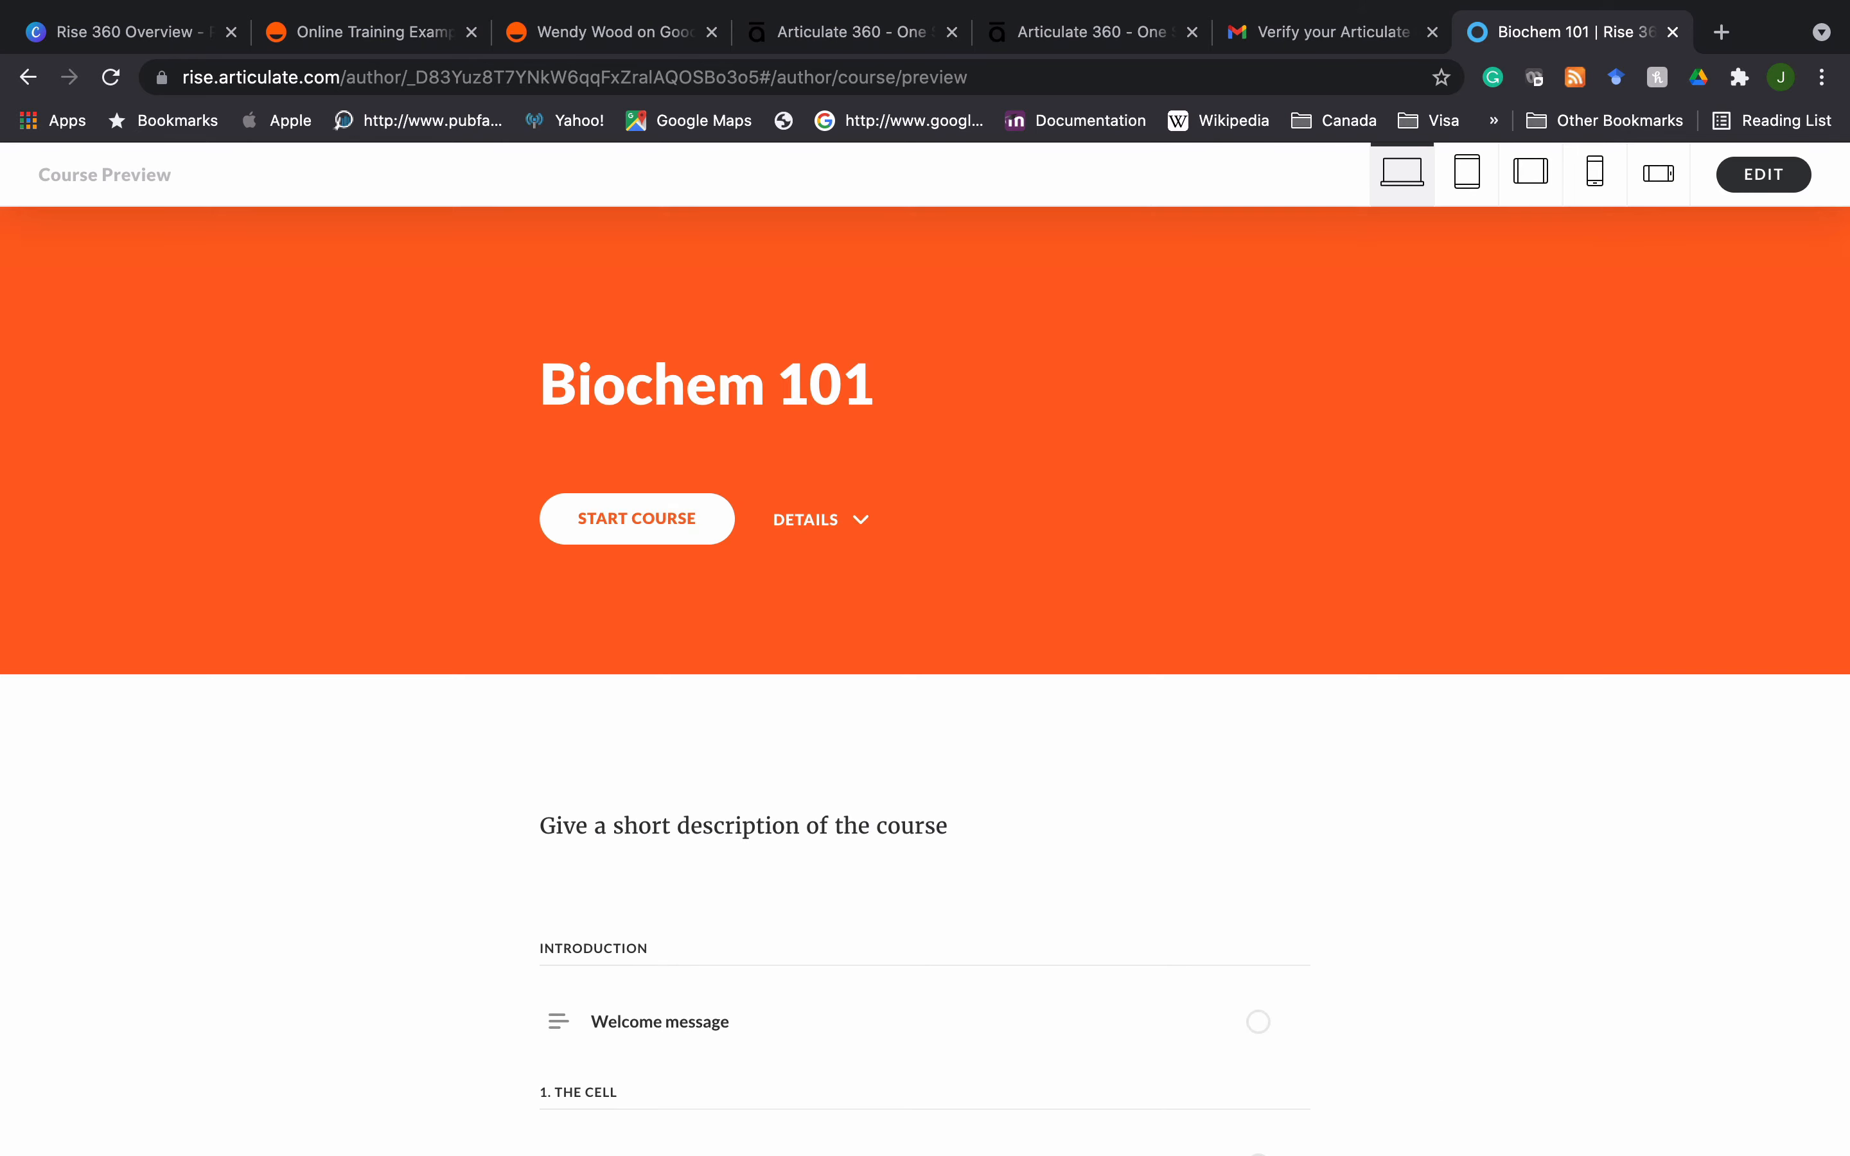
pyautogui.scroll(-3, 924, 680)
pyautogui.scroll(3, 924, 681)
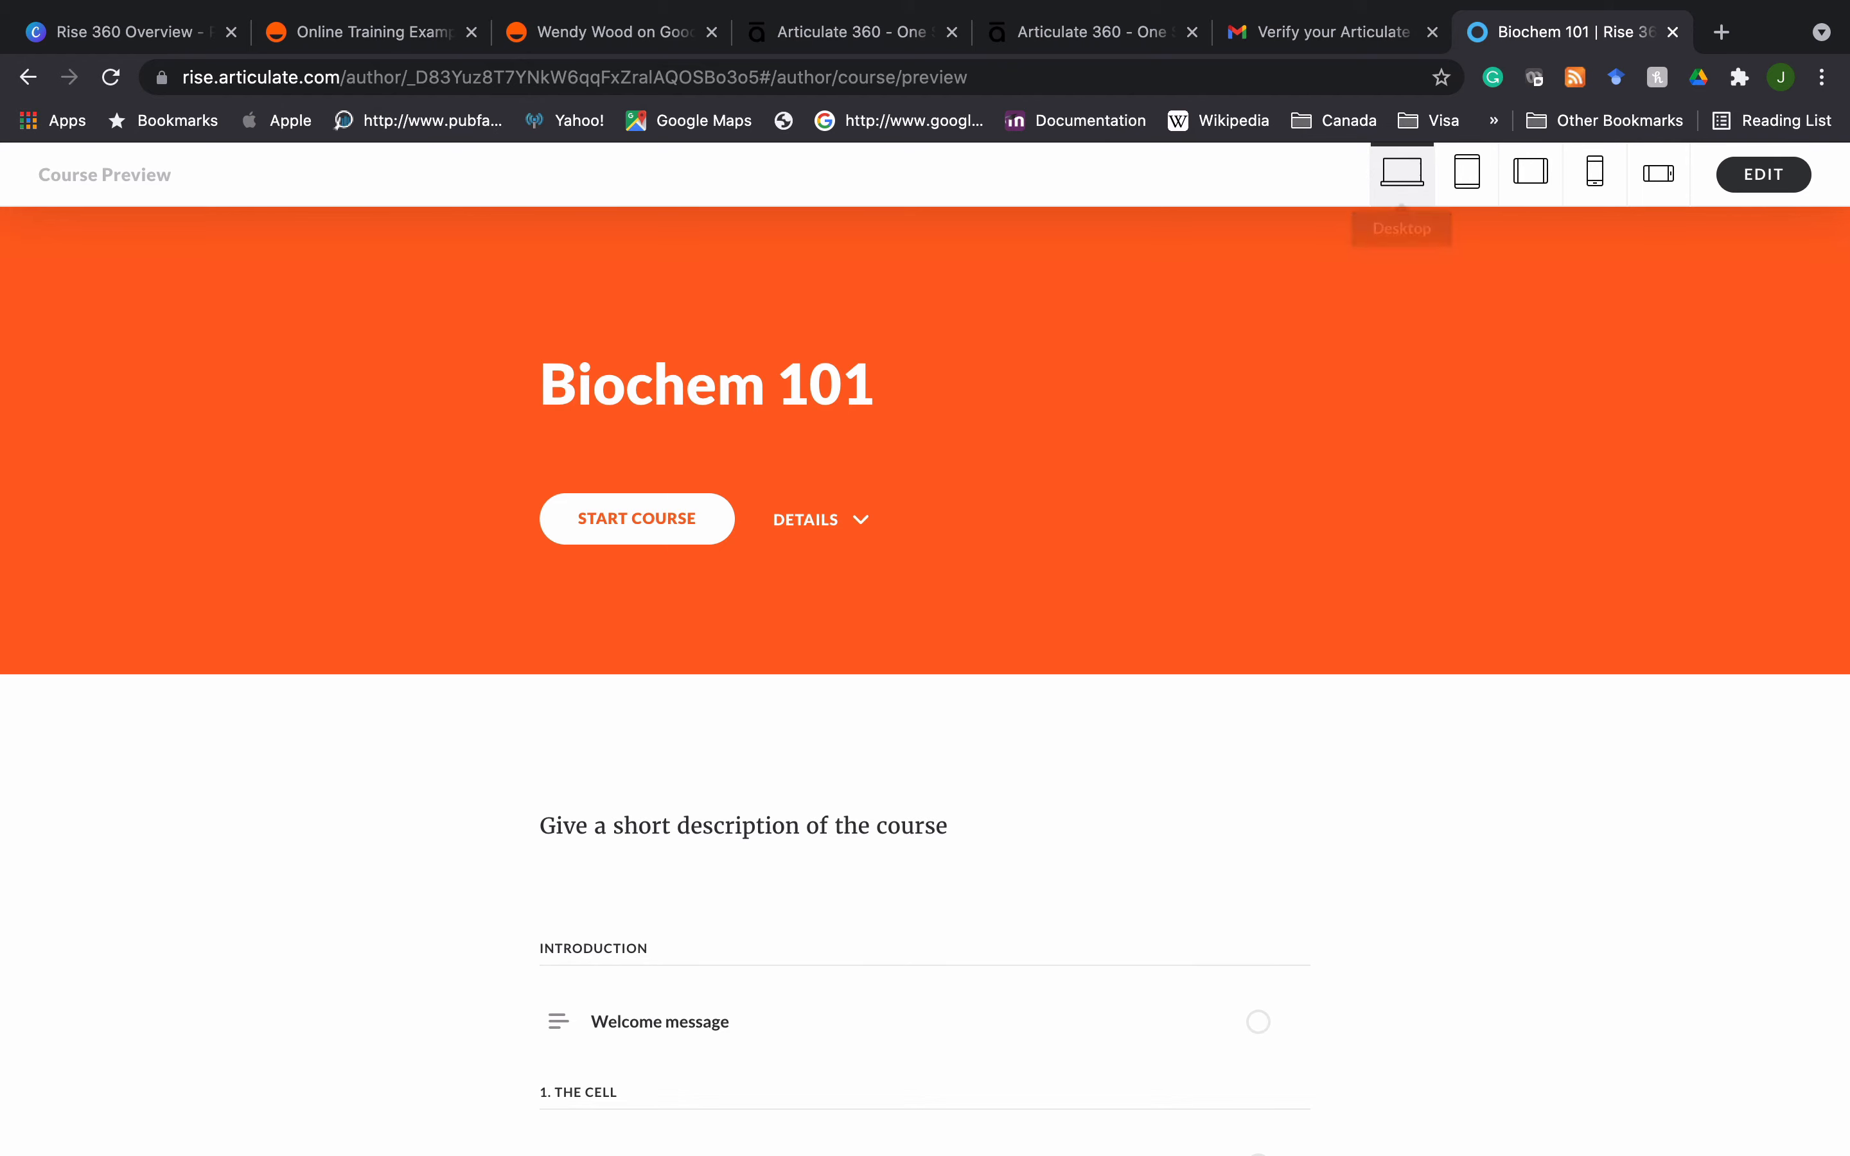
pyautogui.scroll(-3, 925, 688)
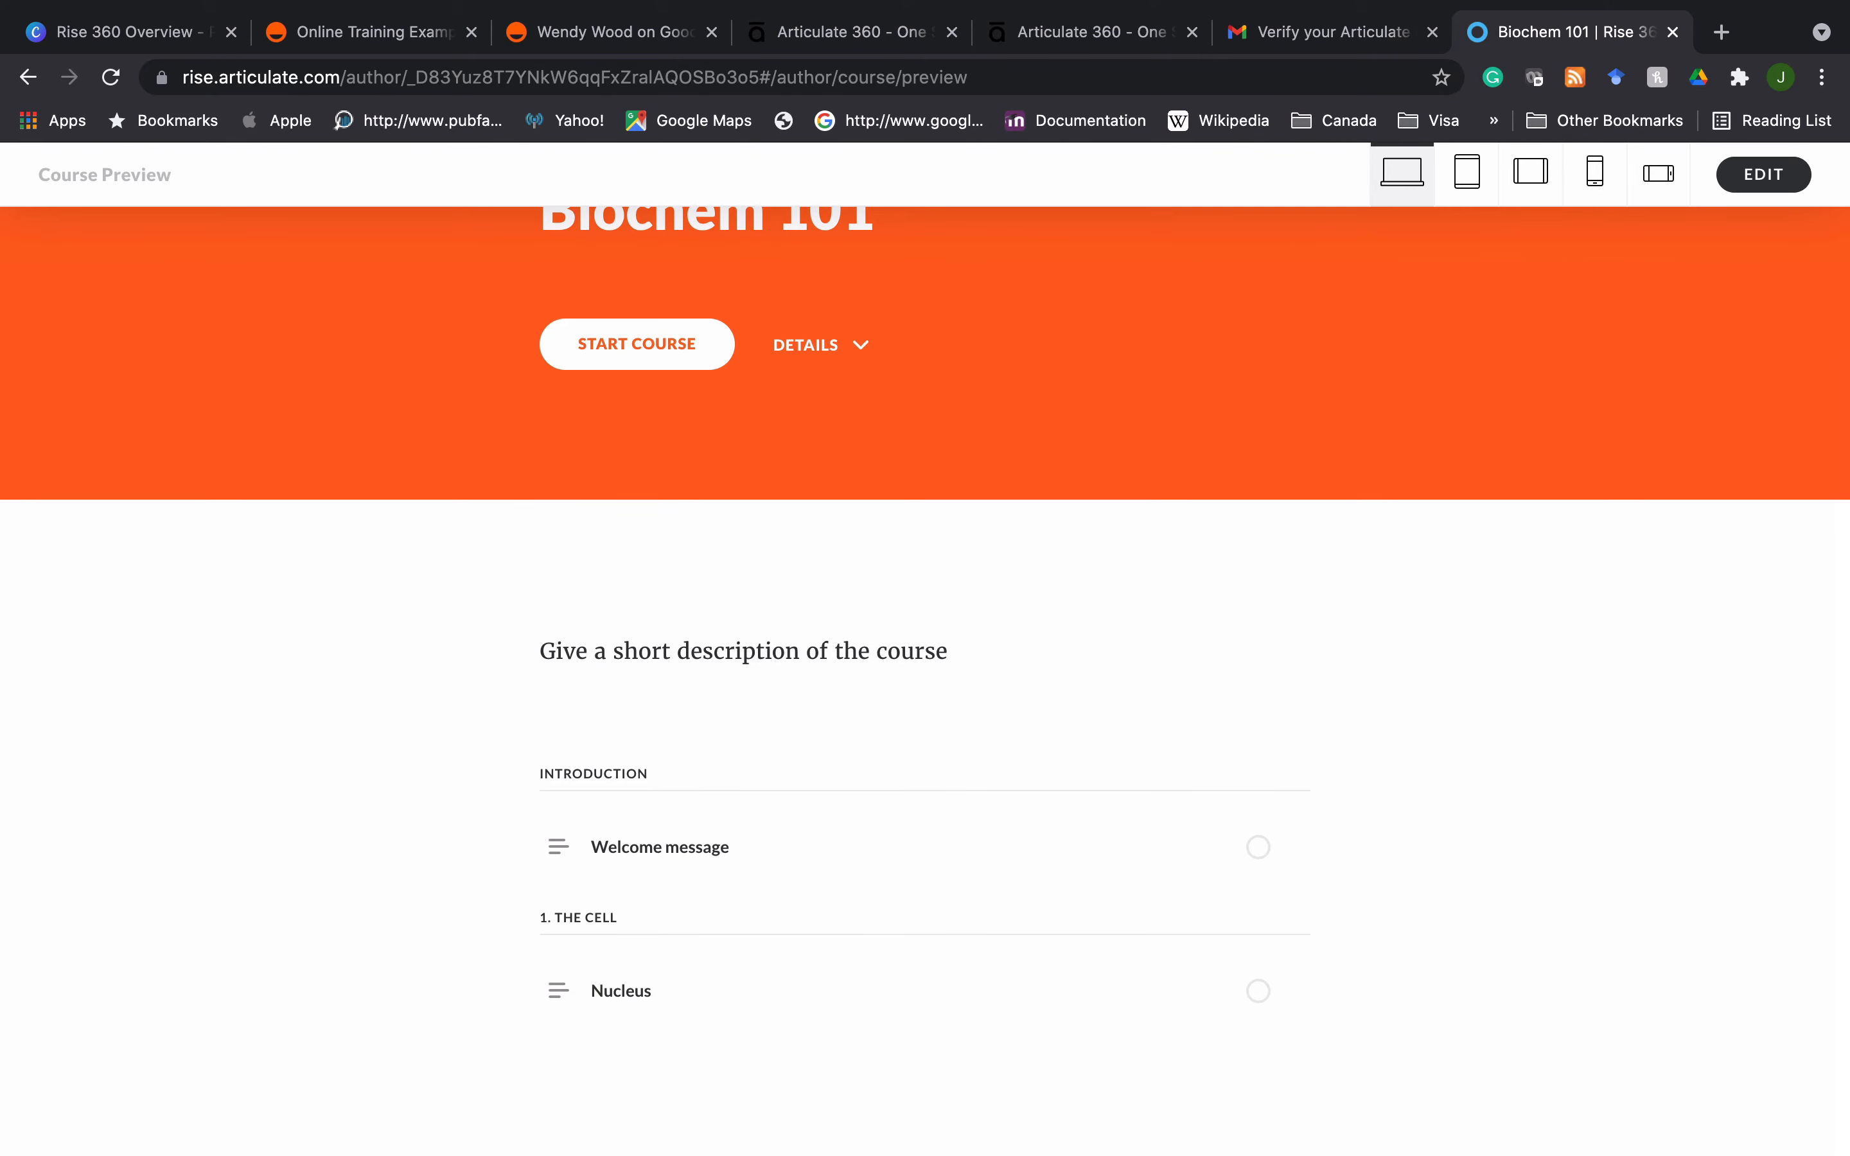
pyautogui.scroll(3, 925, 681)
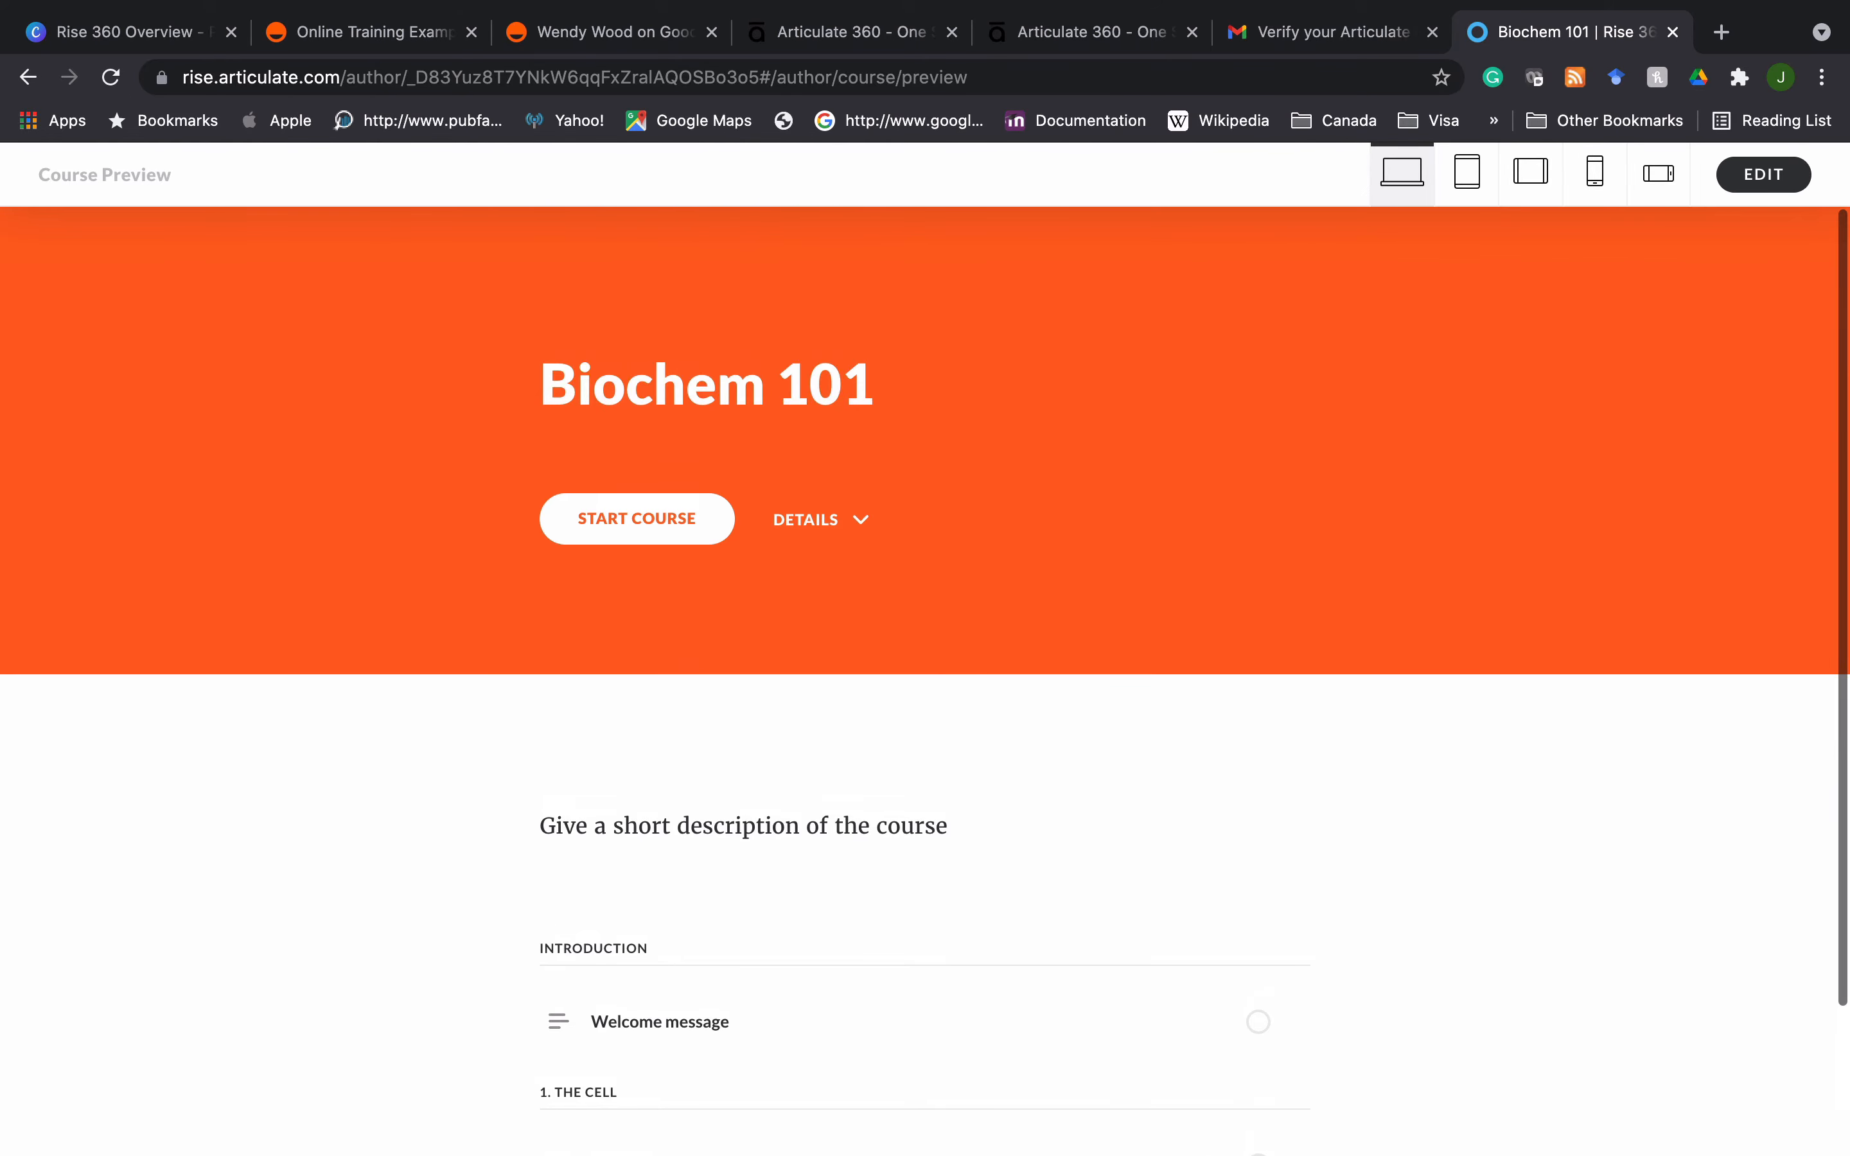
pyautogui.scroll(-3, 925, 681)
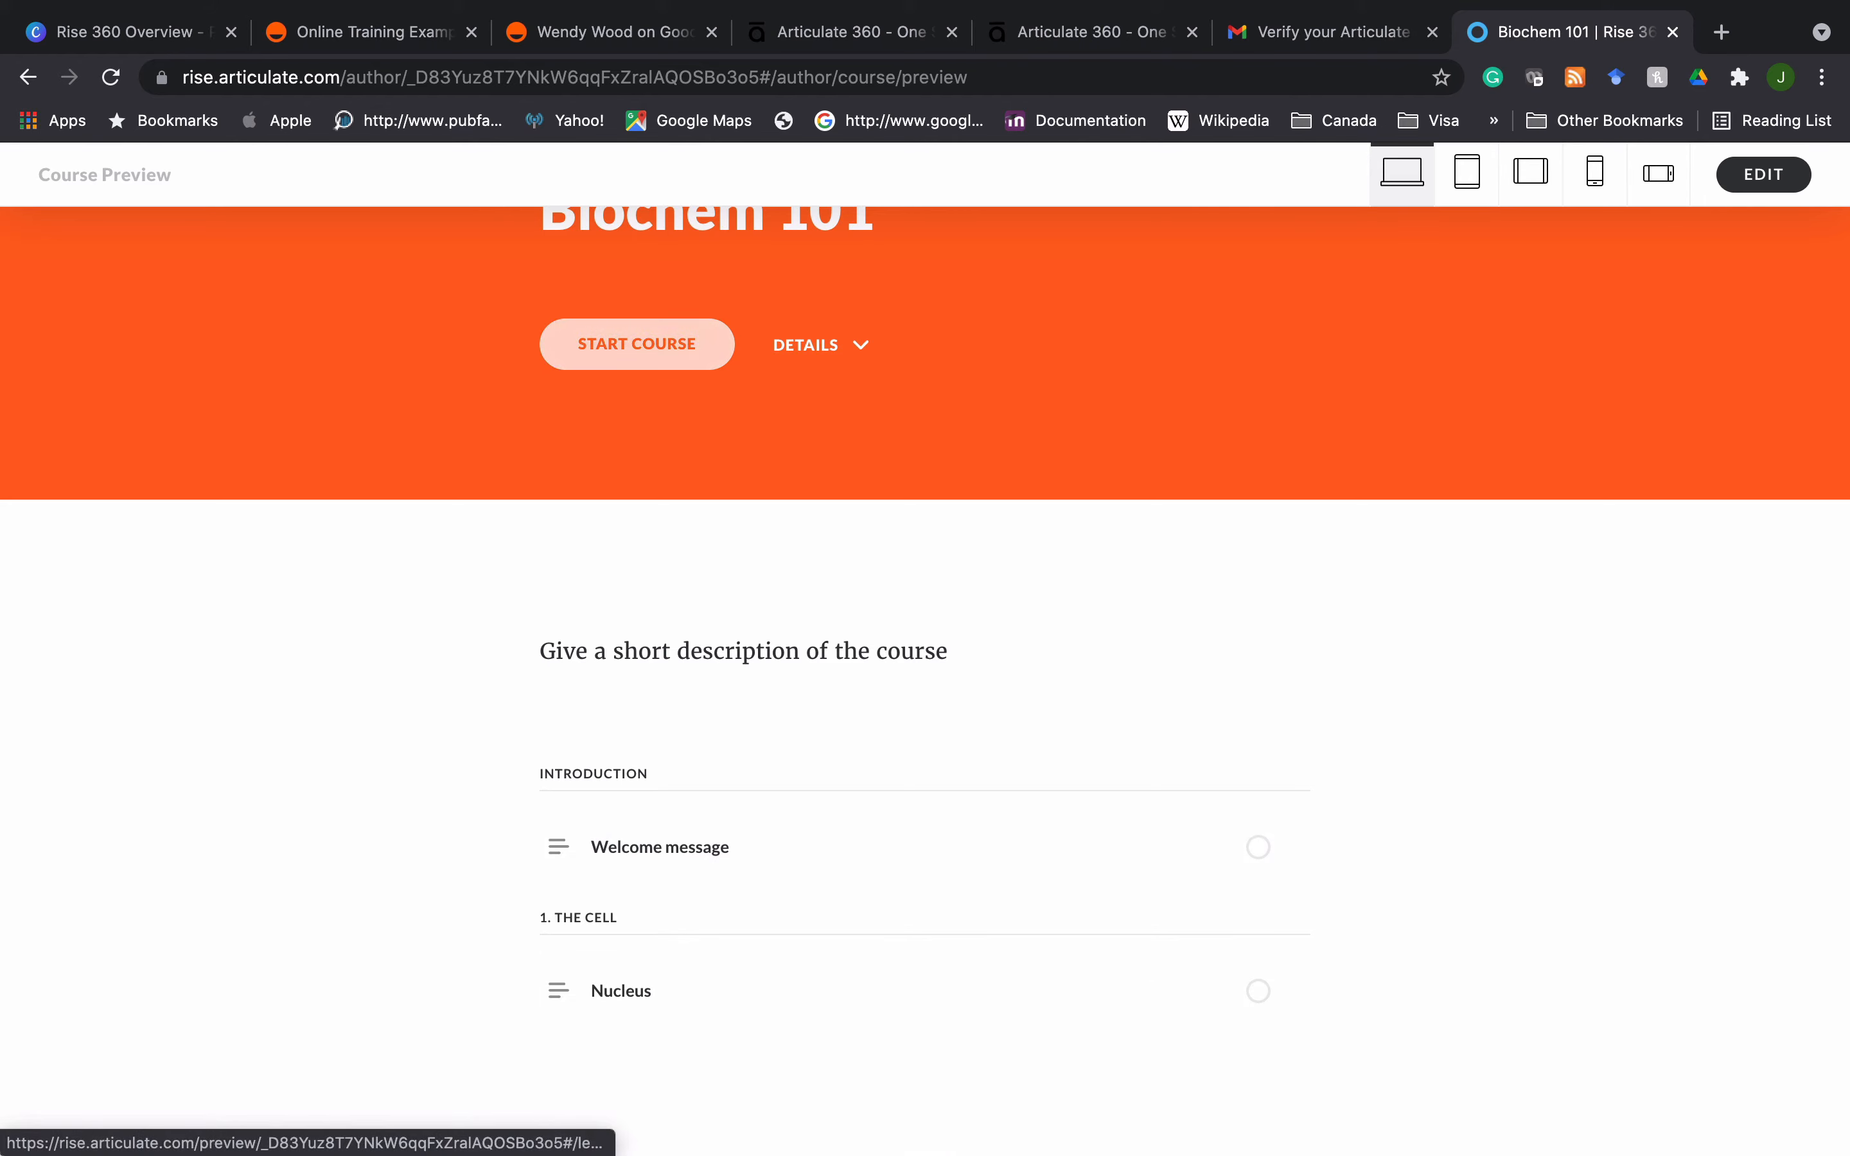
# - Start the course in the preview, open the Nucleus lesson and look through it down to its Continue block
pyautogui.click(646, 348)
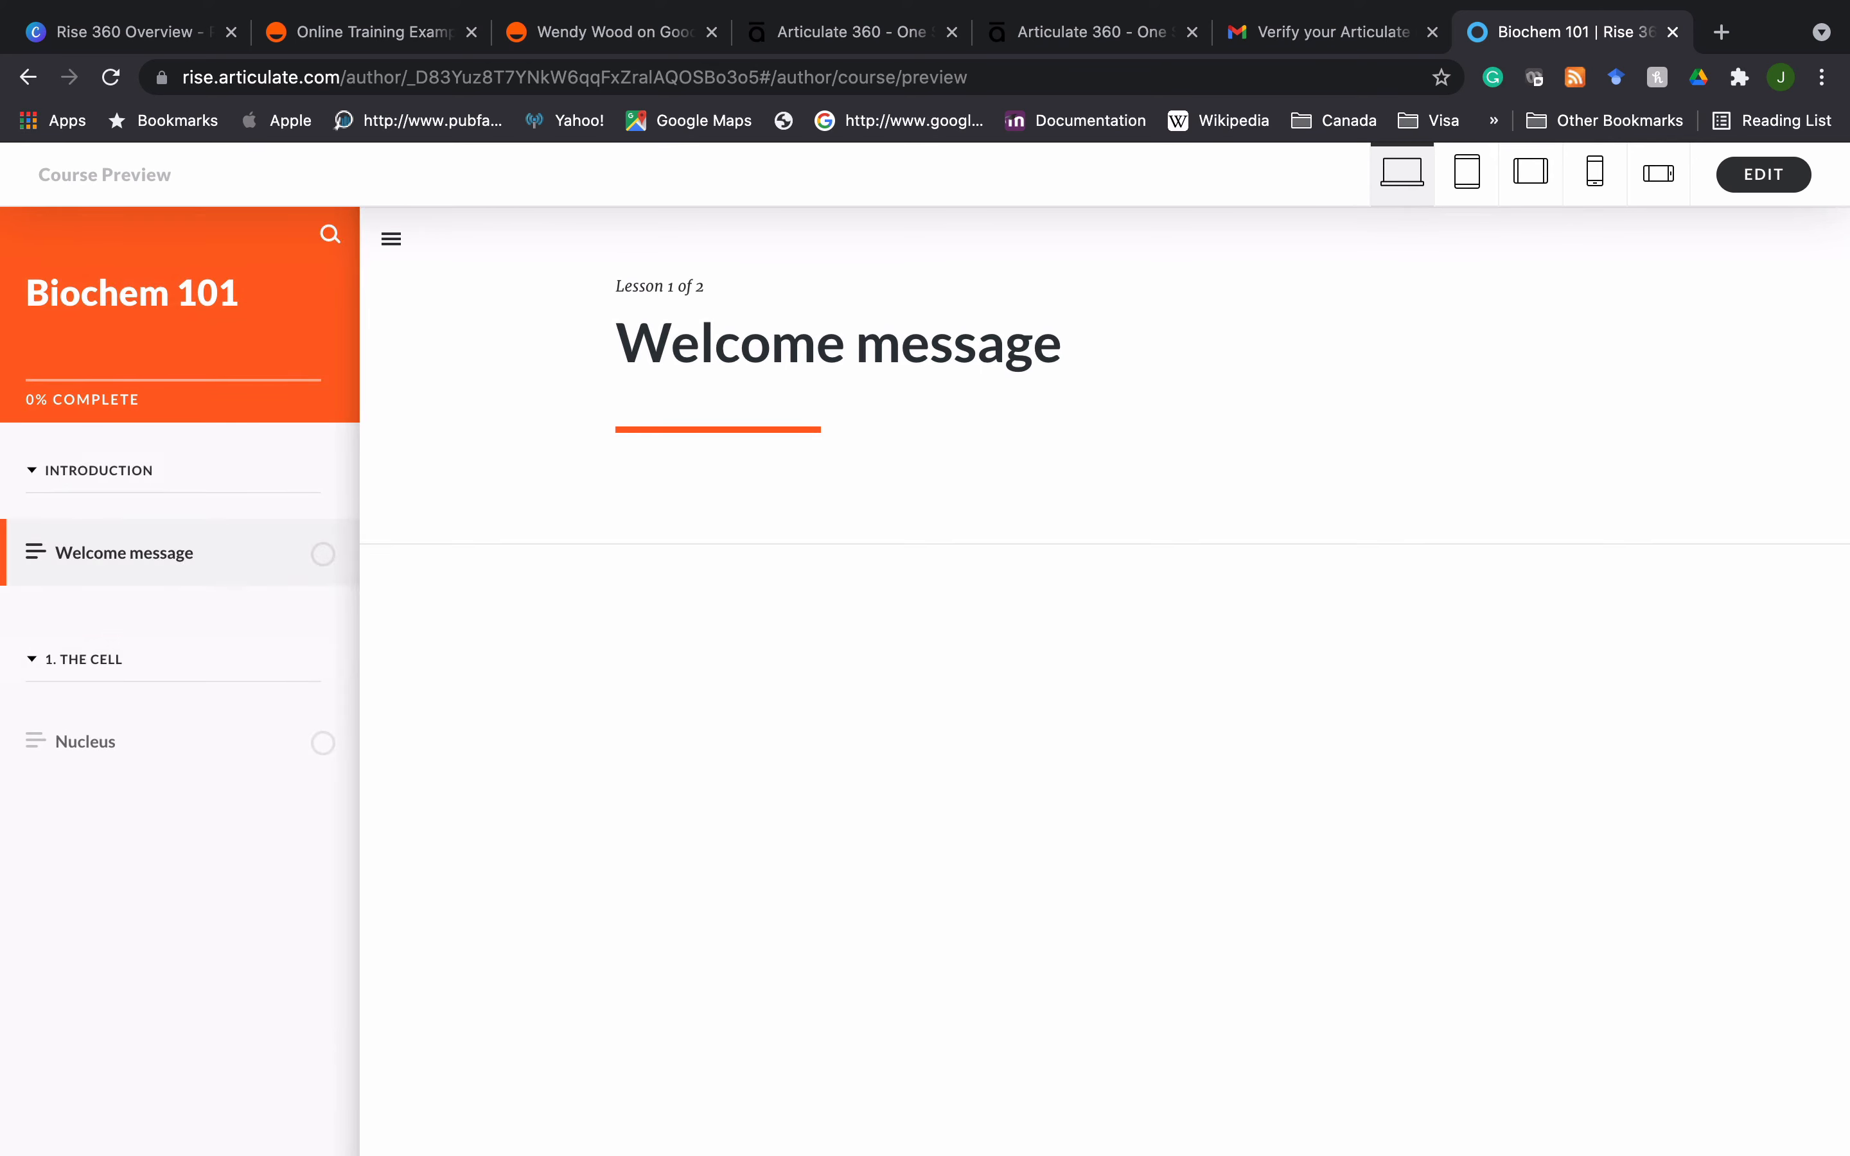
pyautogui.click(88, 739)
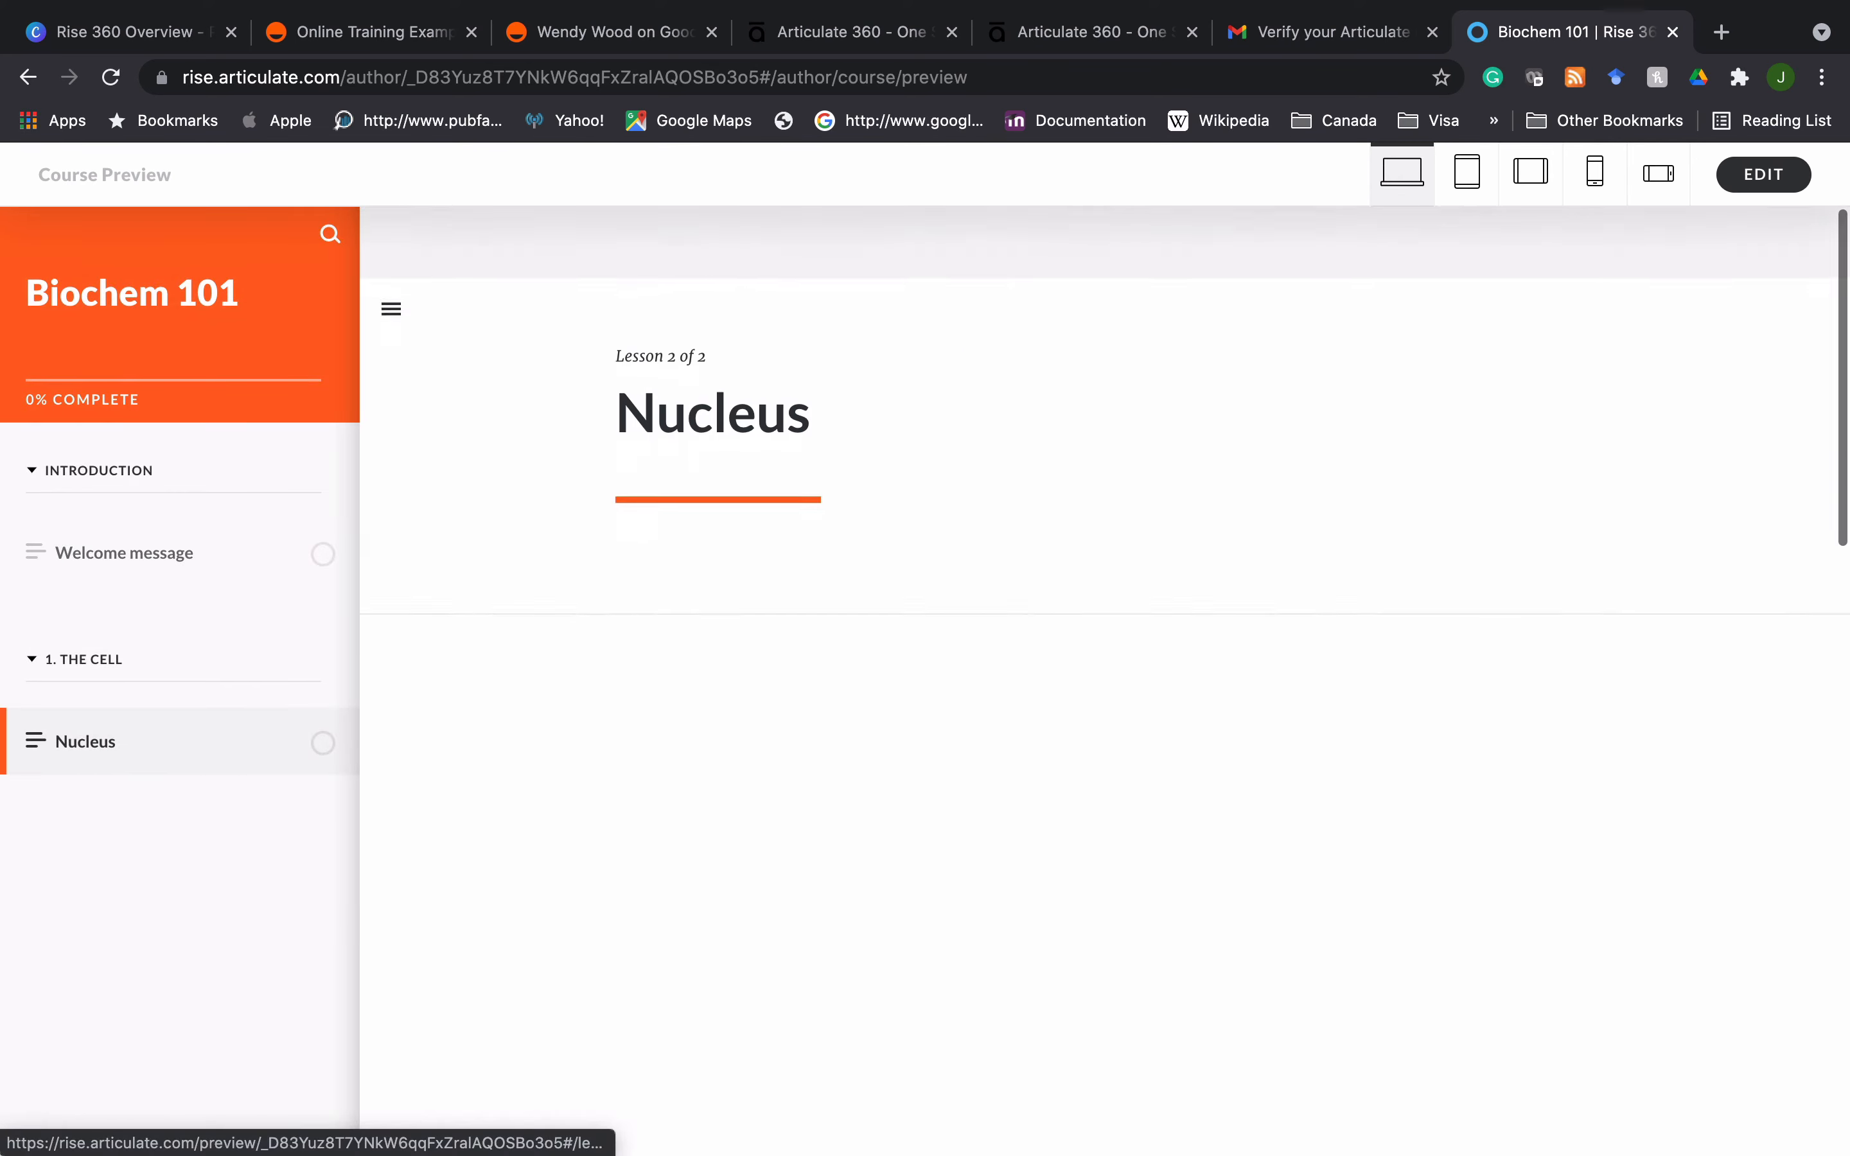
pyautogui.scroll(-10, 1105, 680)
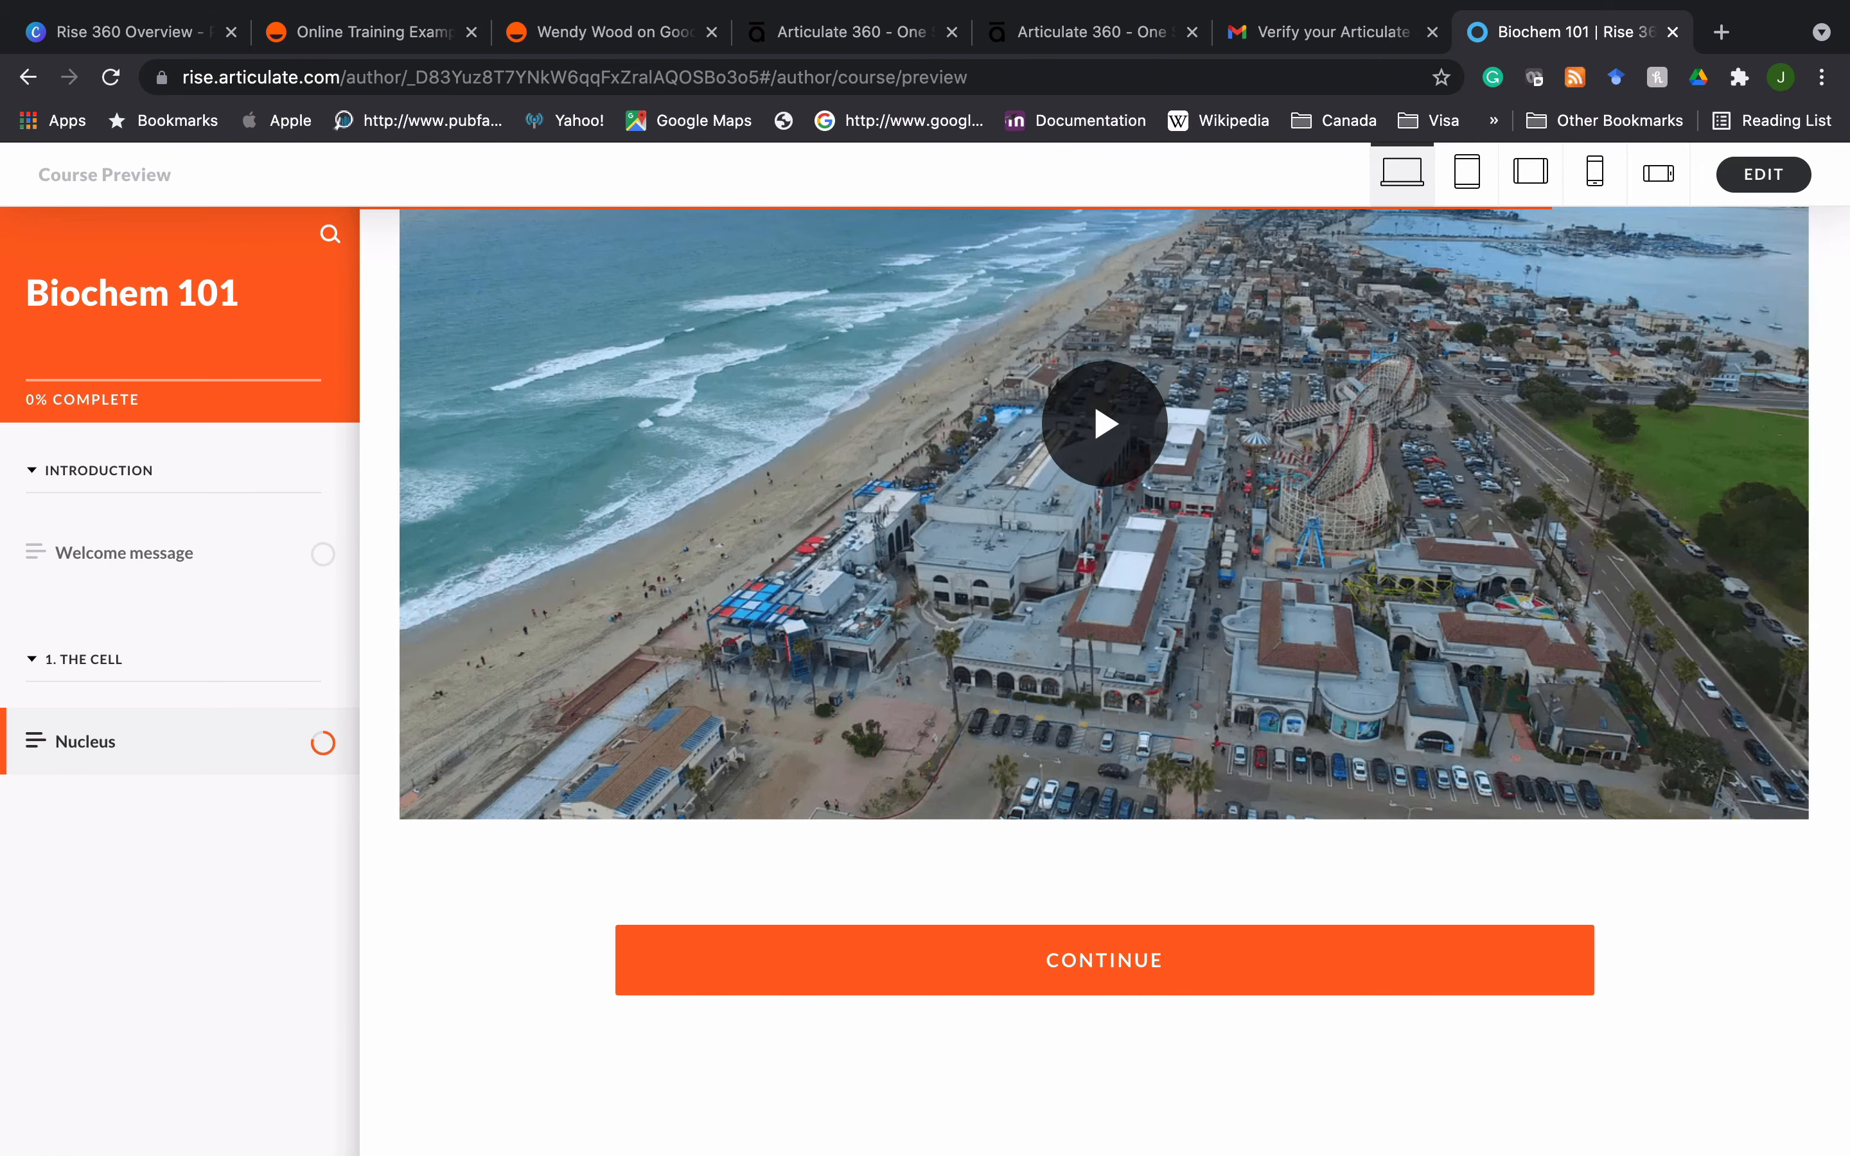
# - Check the course overview page in tablet portrait and mobile portrait previews, then return to editing
pyautogui.click(195, 290)
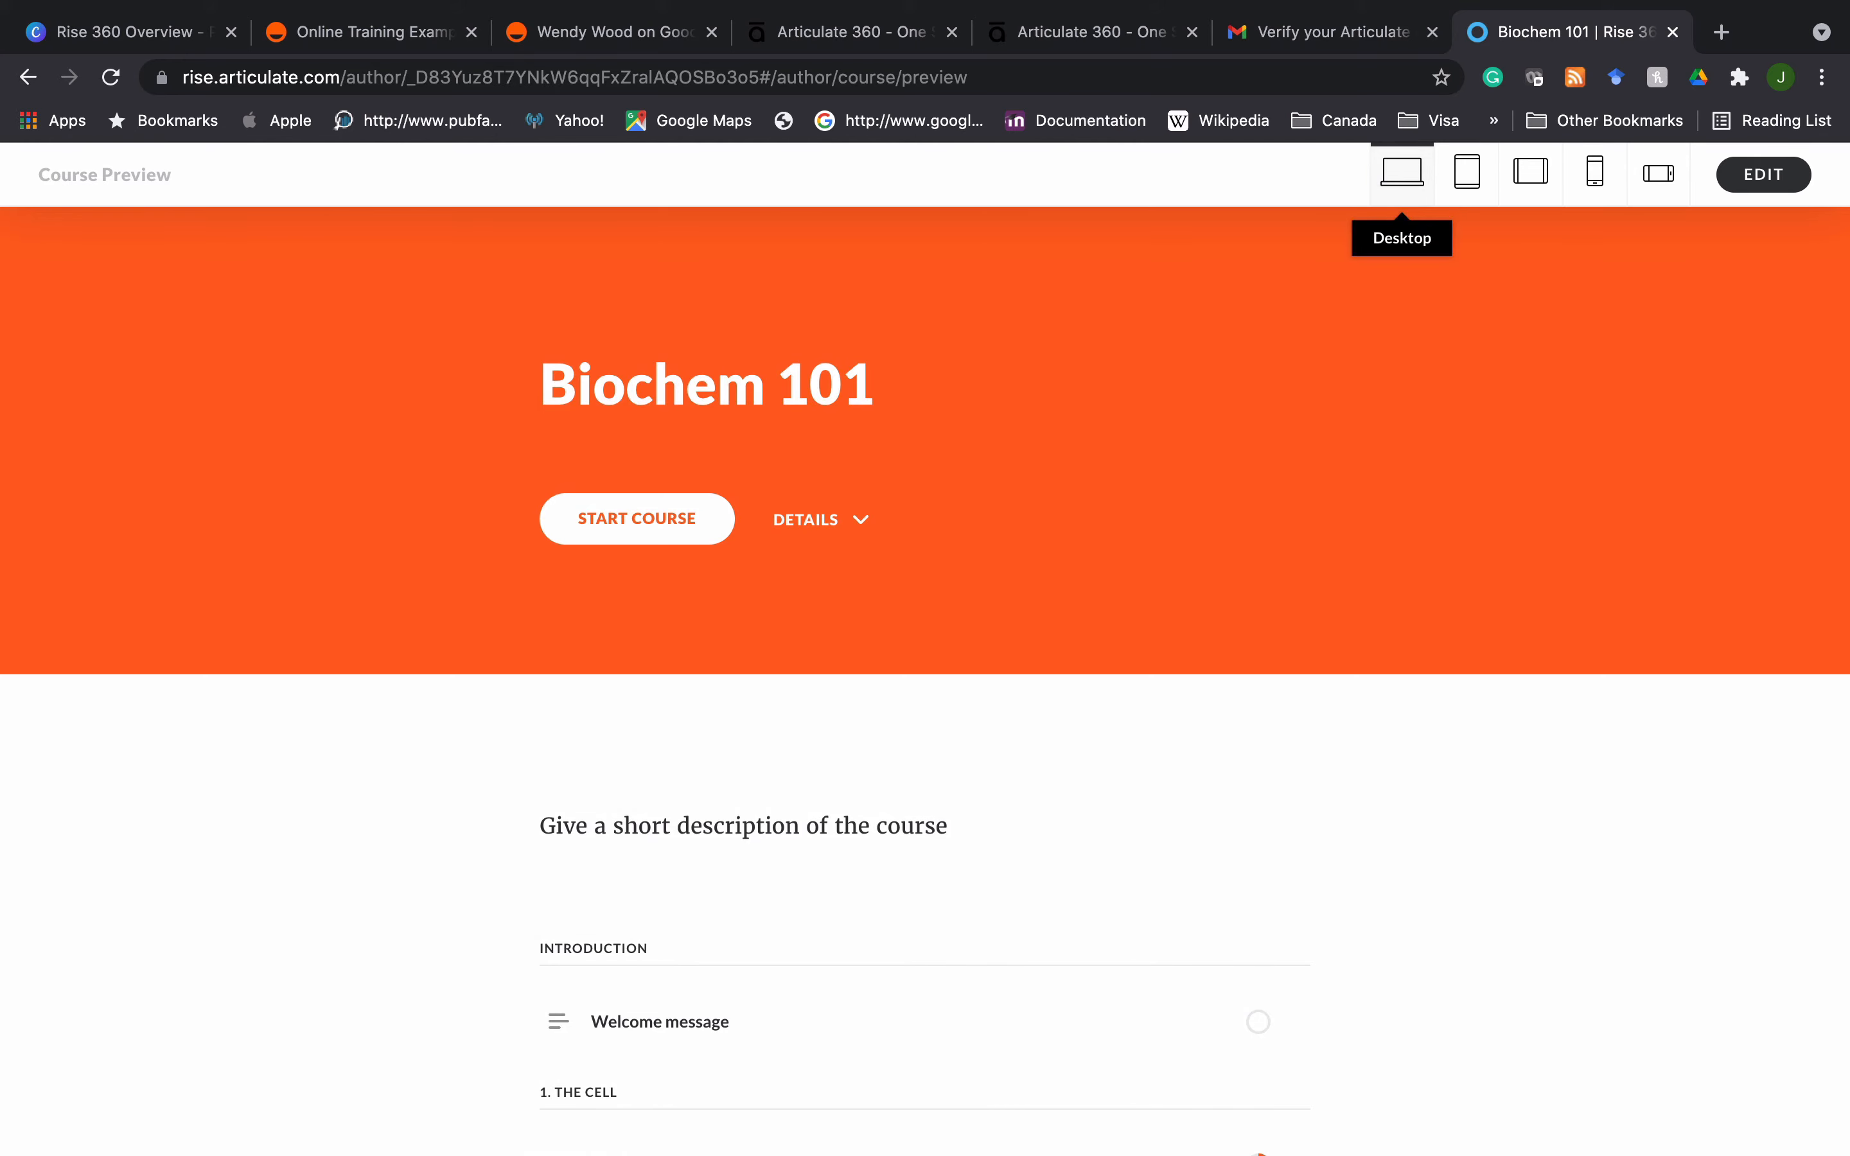
pyautogui.click(1466, 172)
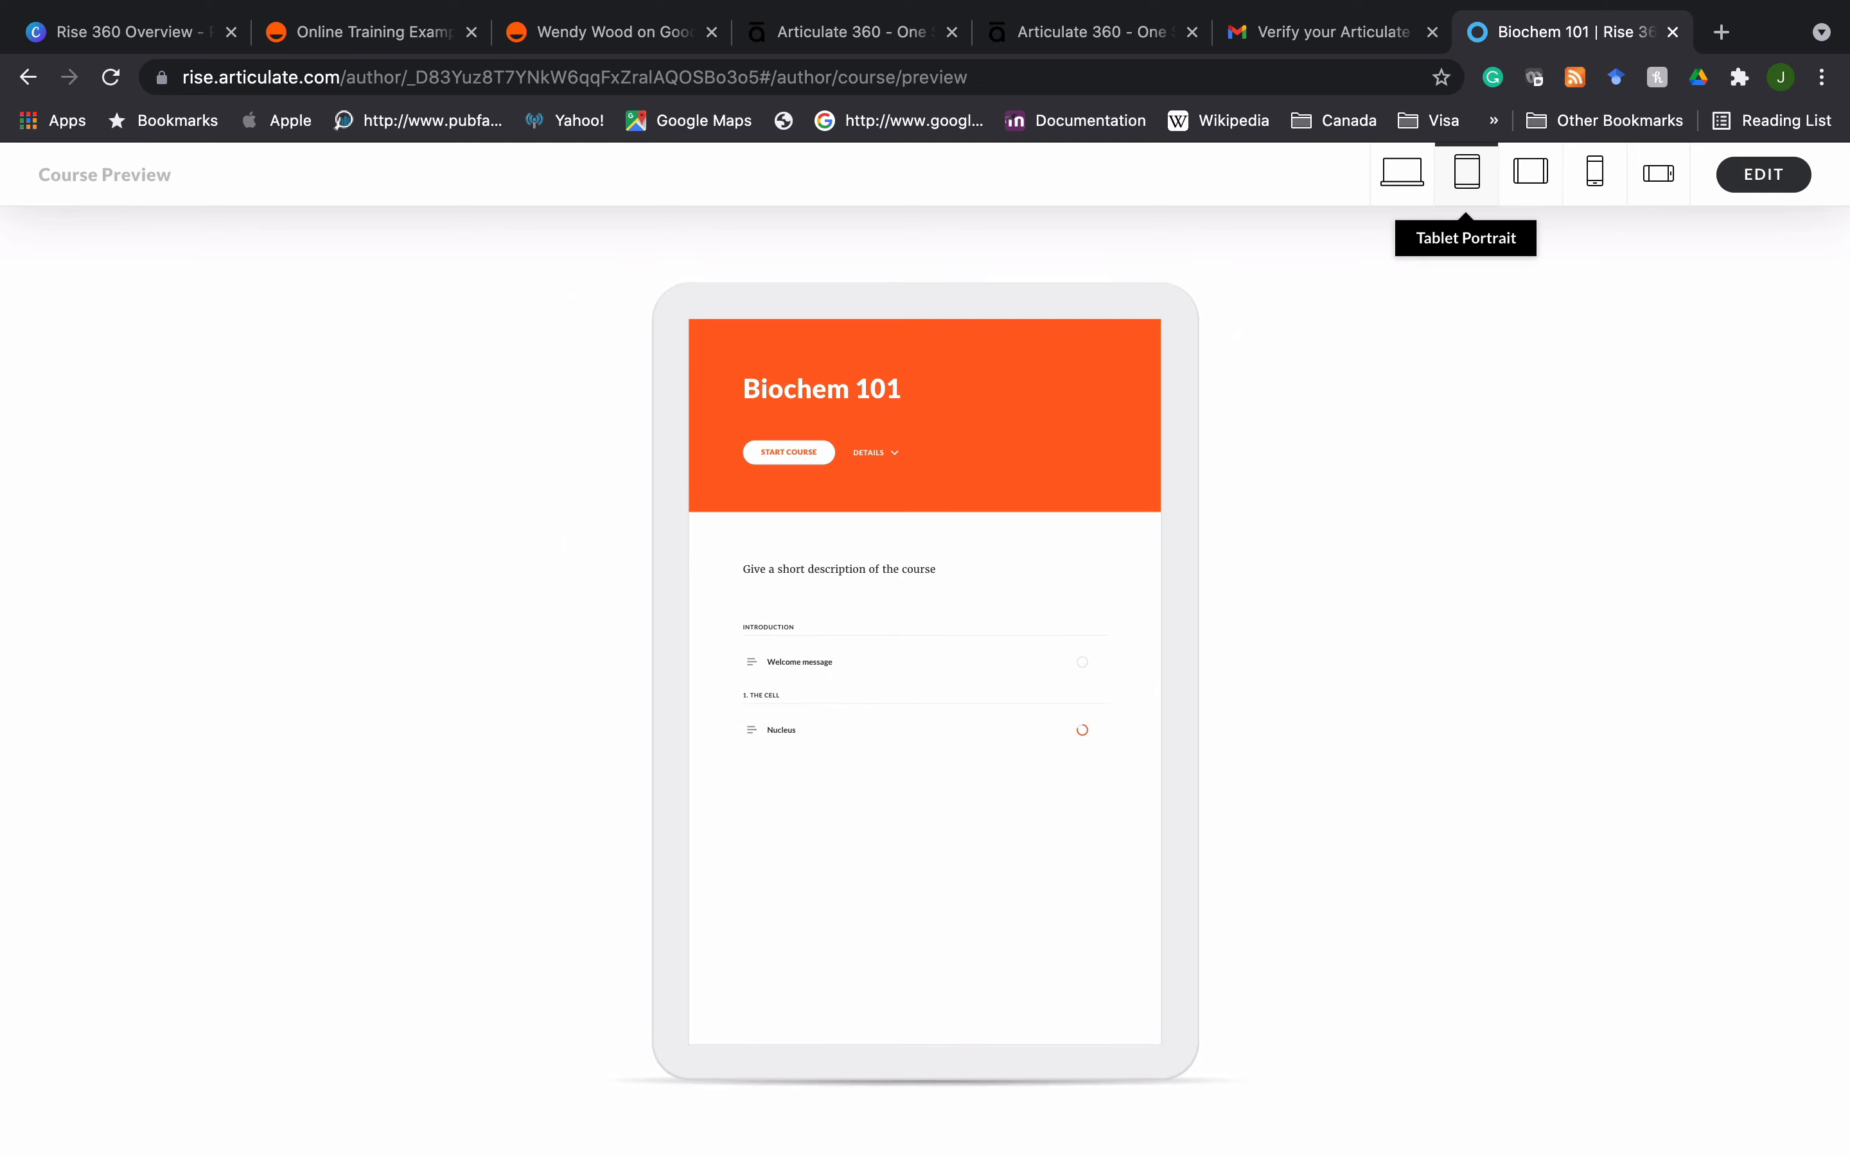
pyautogui.click(1593, 171)
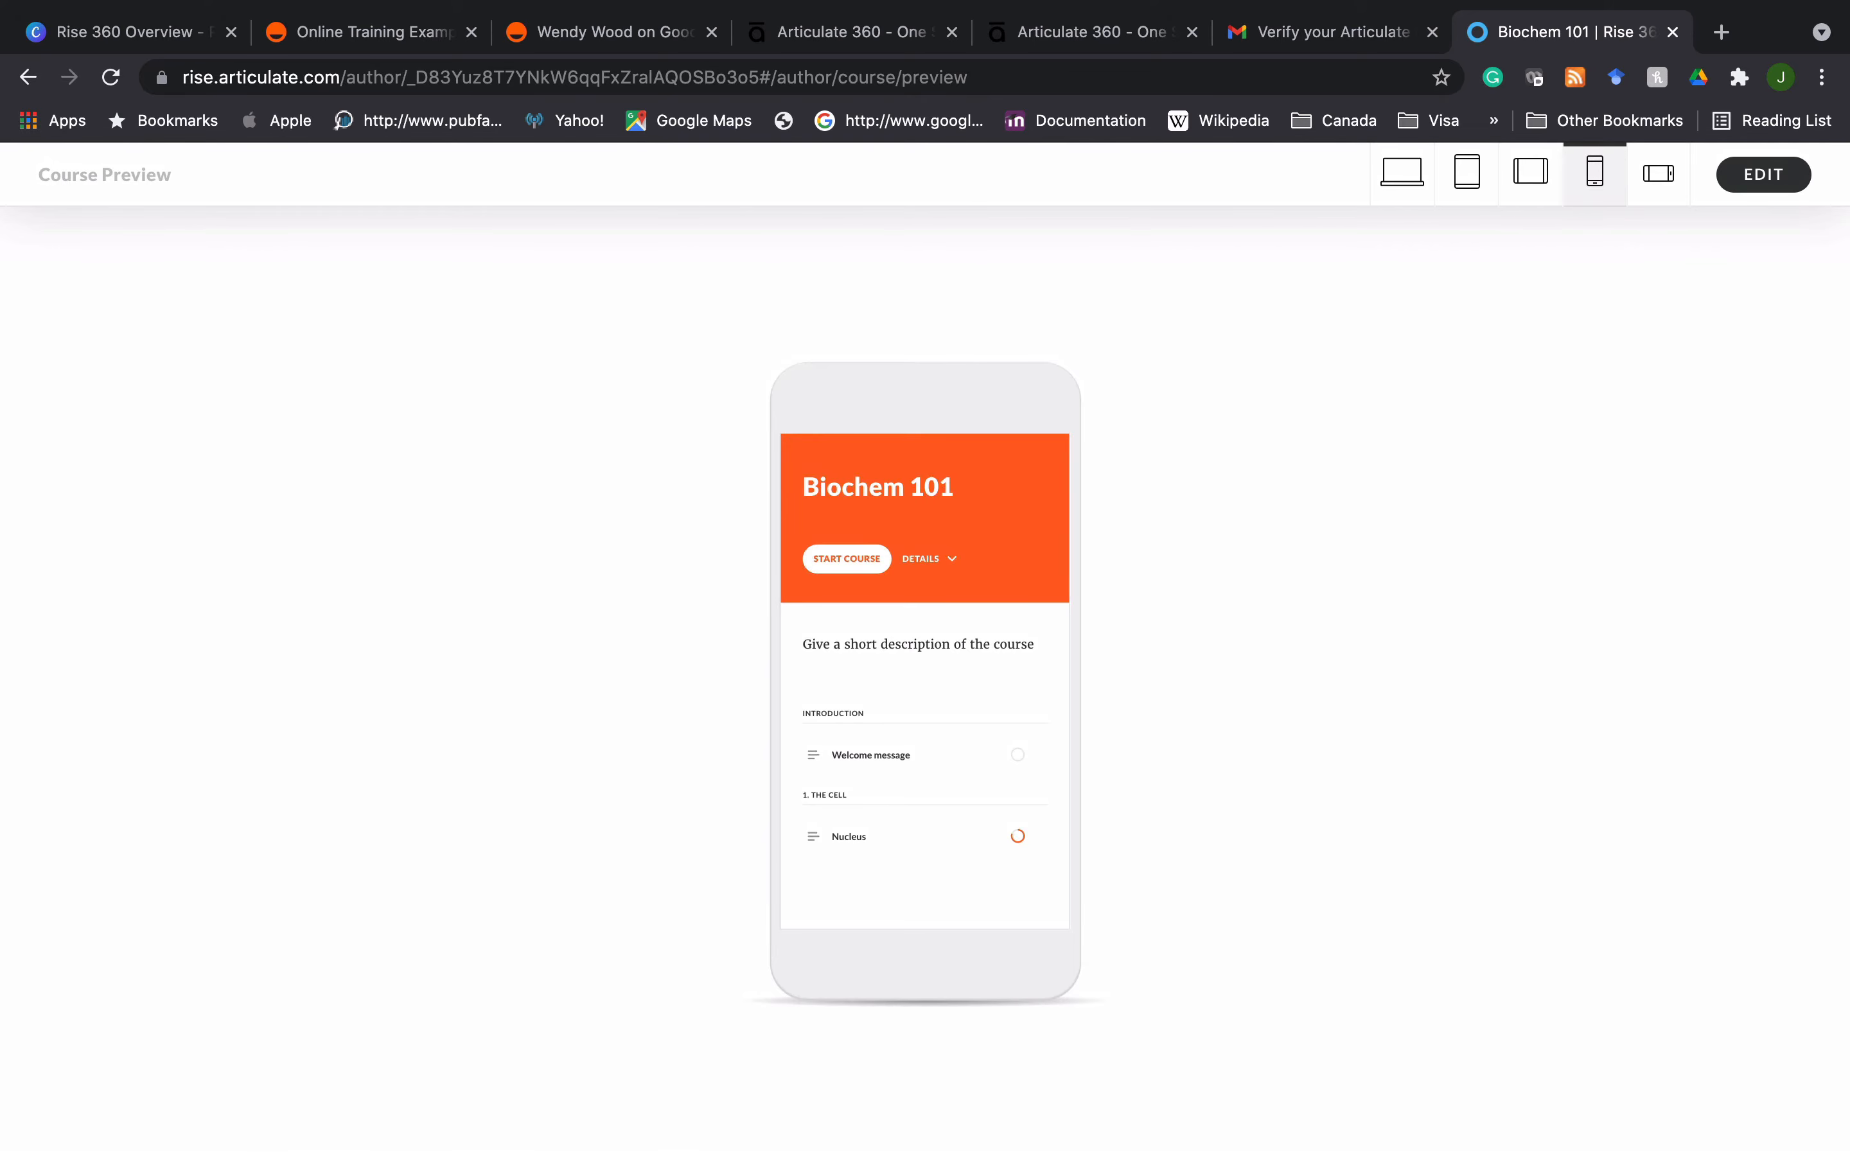
pyautogui.click(1763, 175)
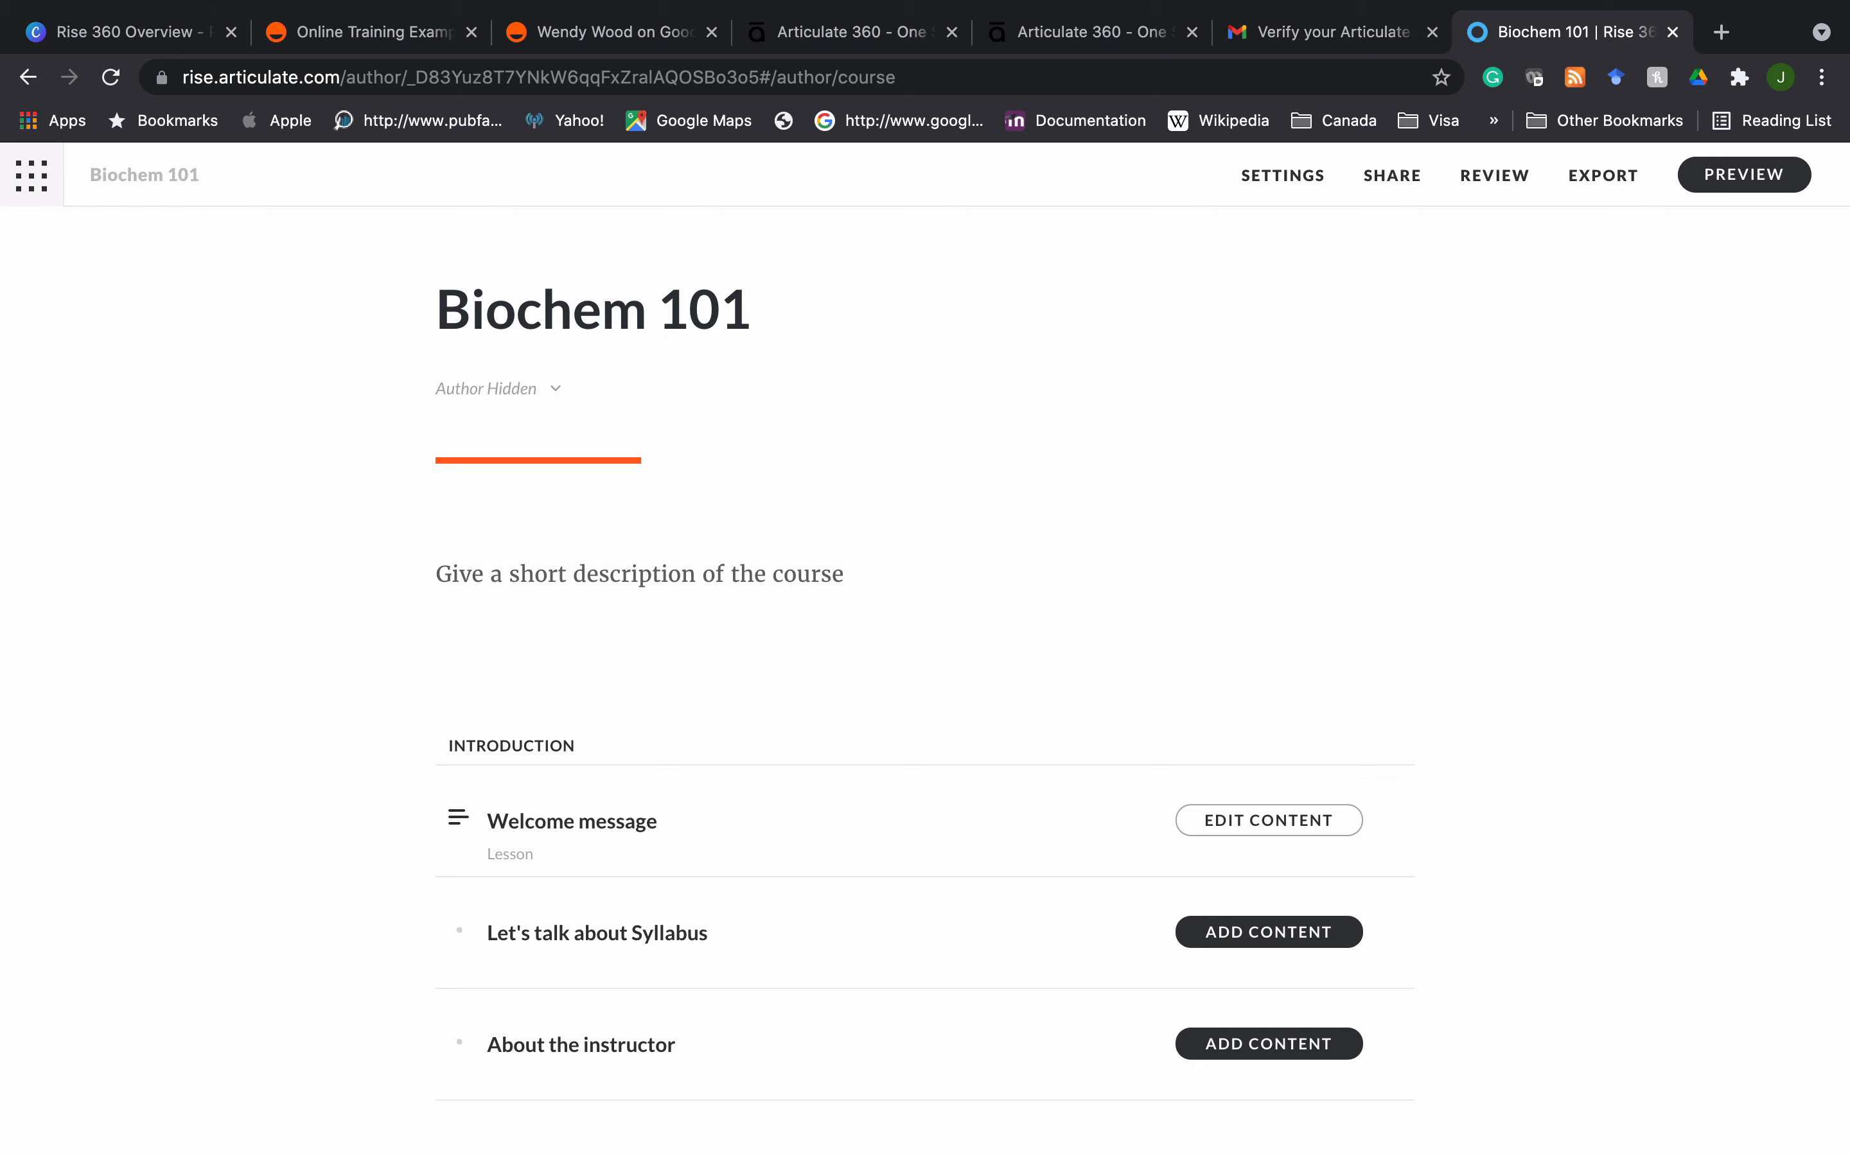
# - Go back to the list of all courses and create a new folder titled "Year 1 Biochem courses"
pyautogui.click(31, 175)
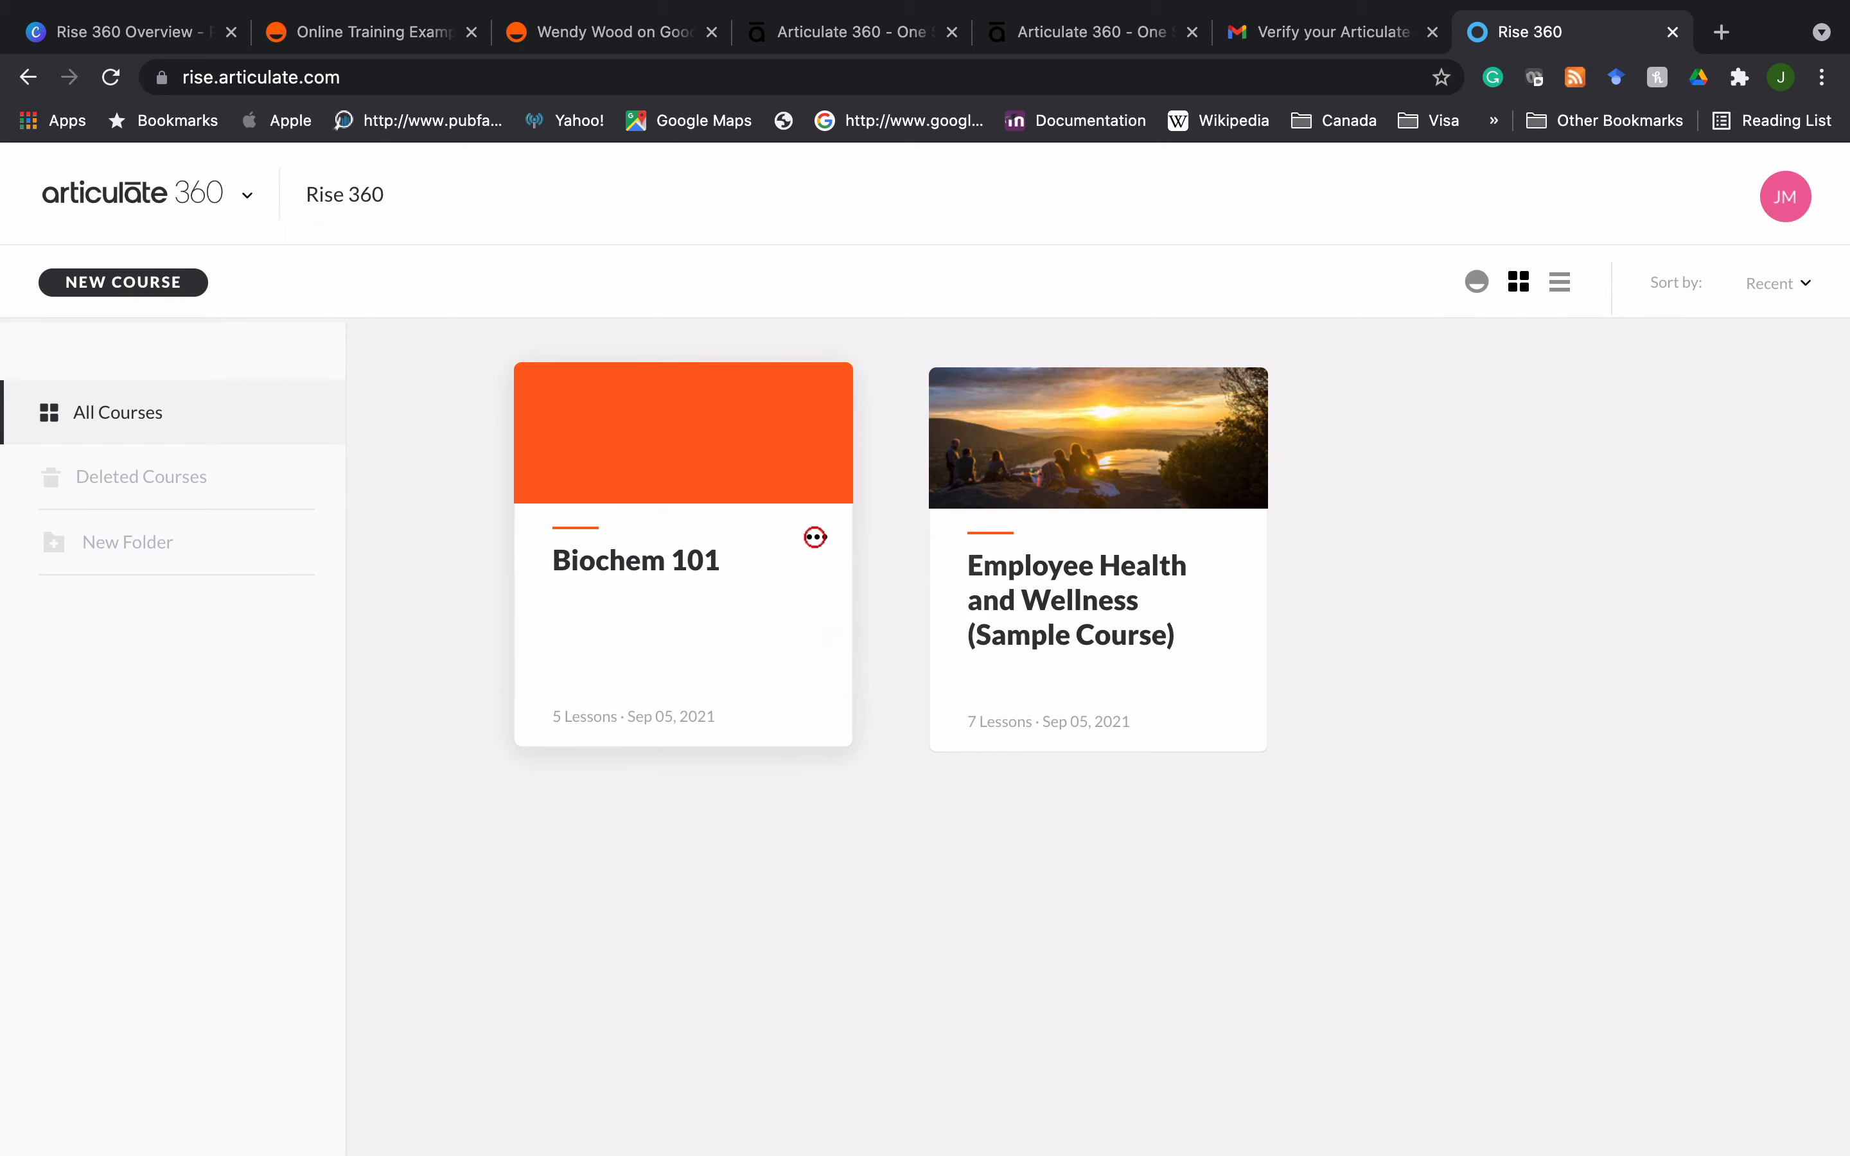
pyautogui.click(817, 537)
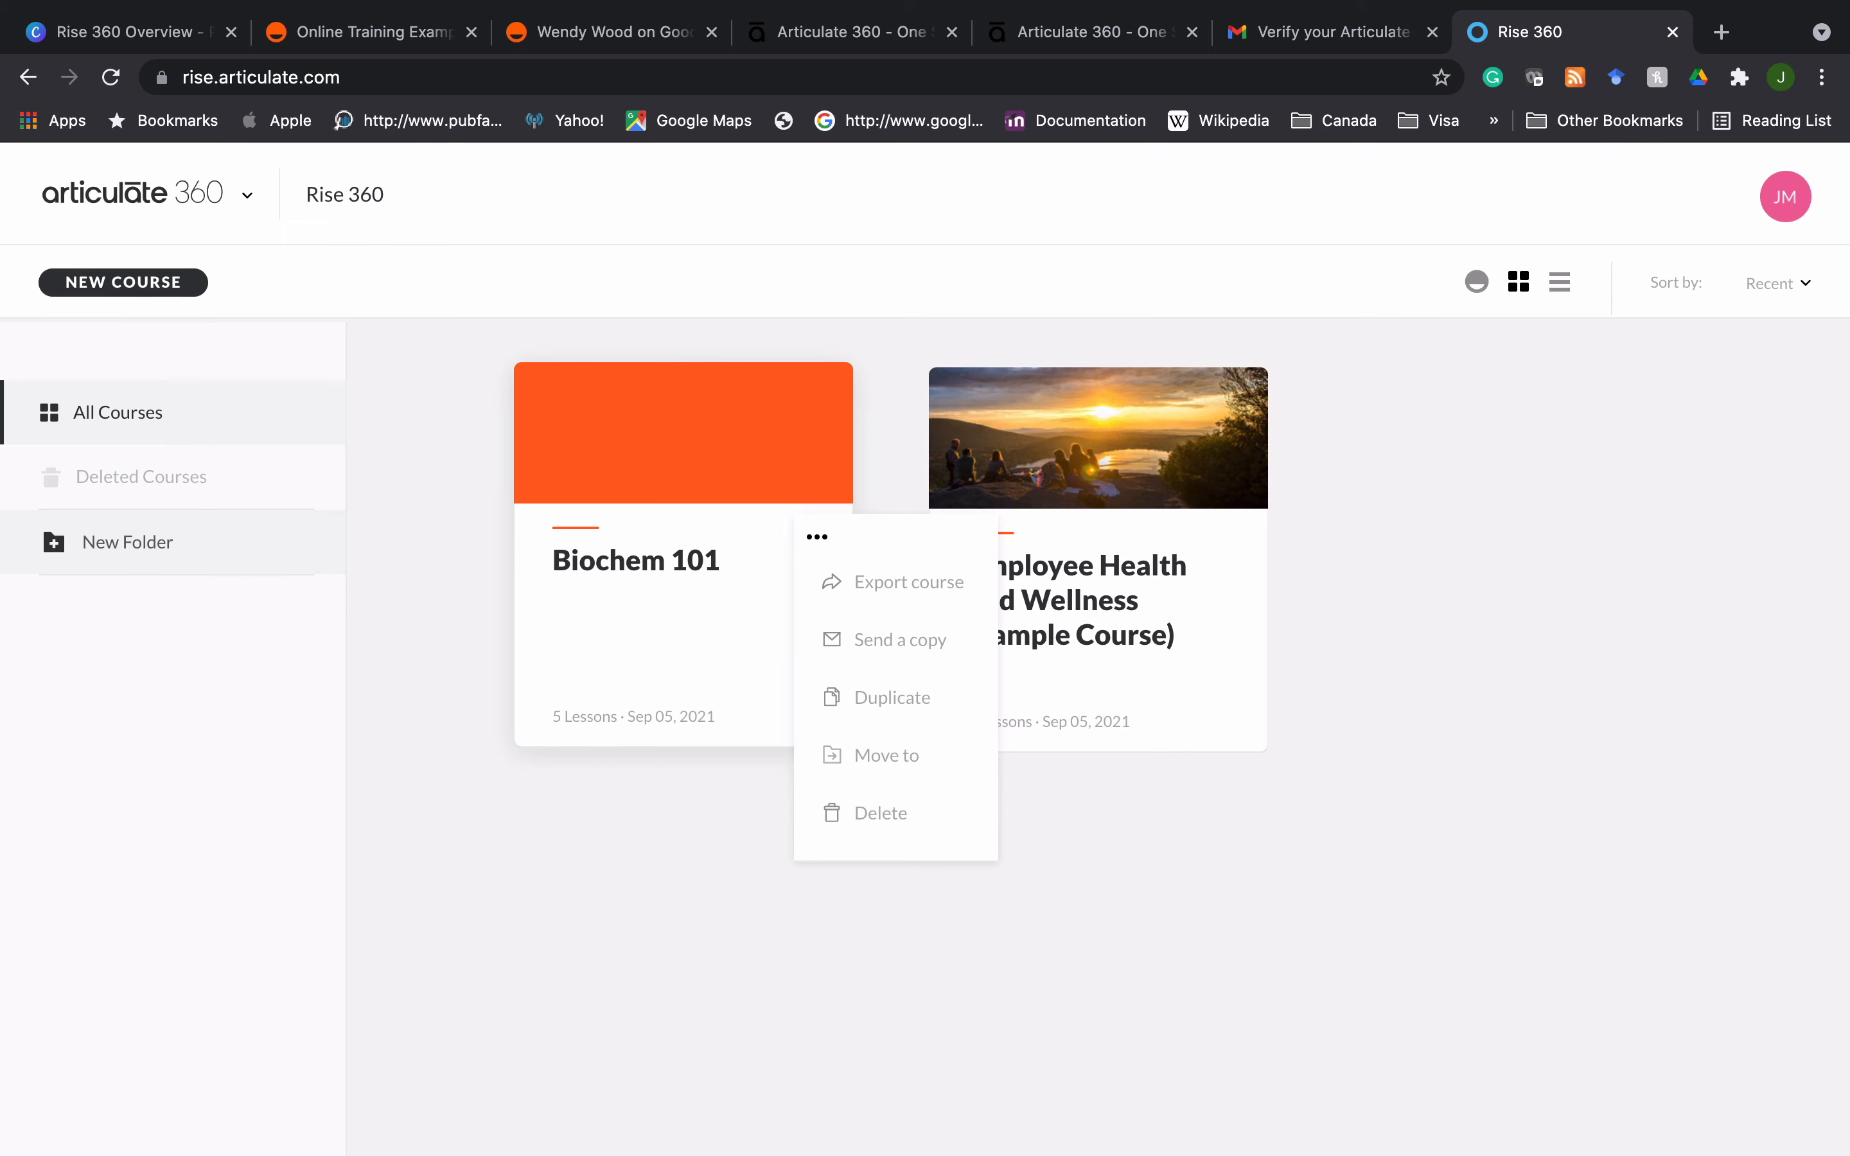
pyautogui.click(122, 539)
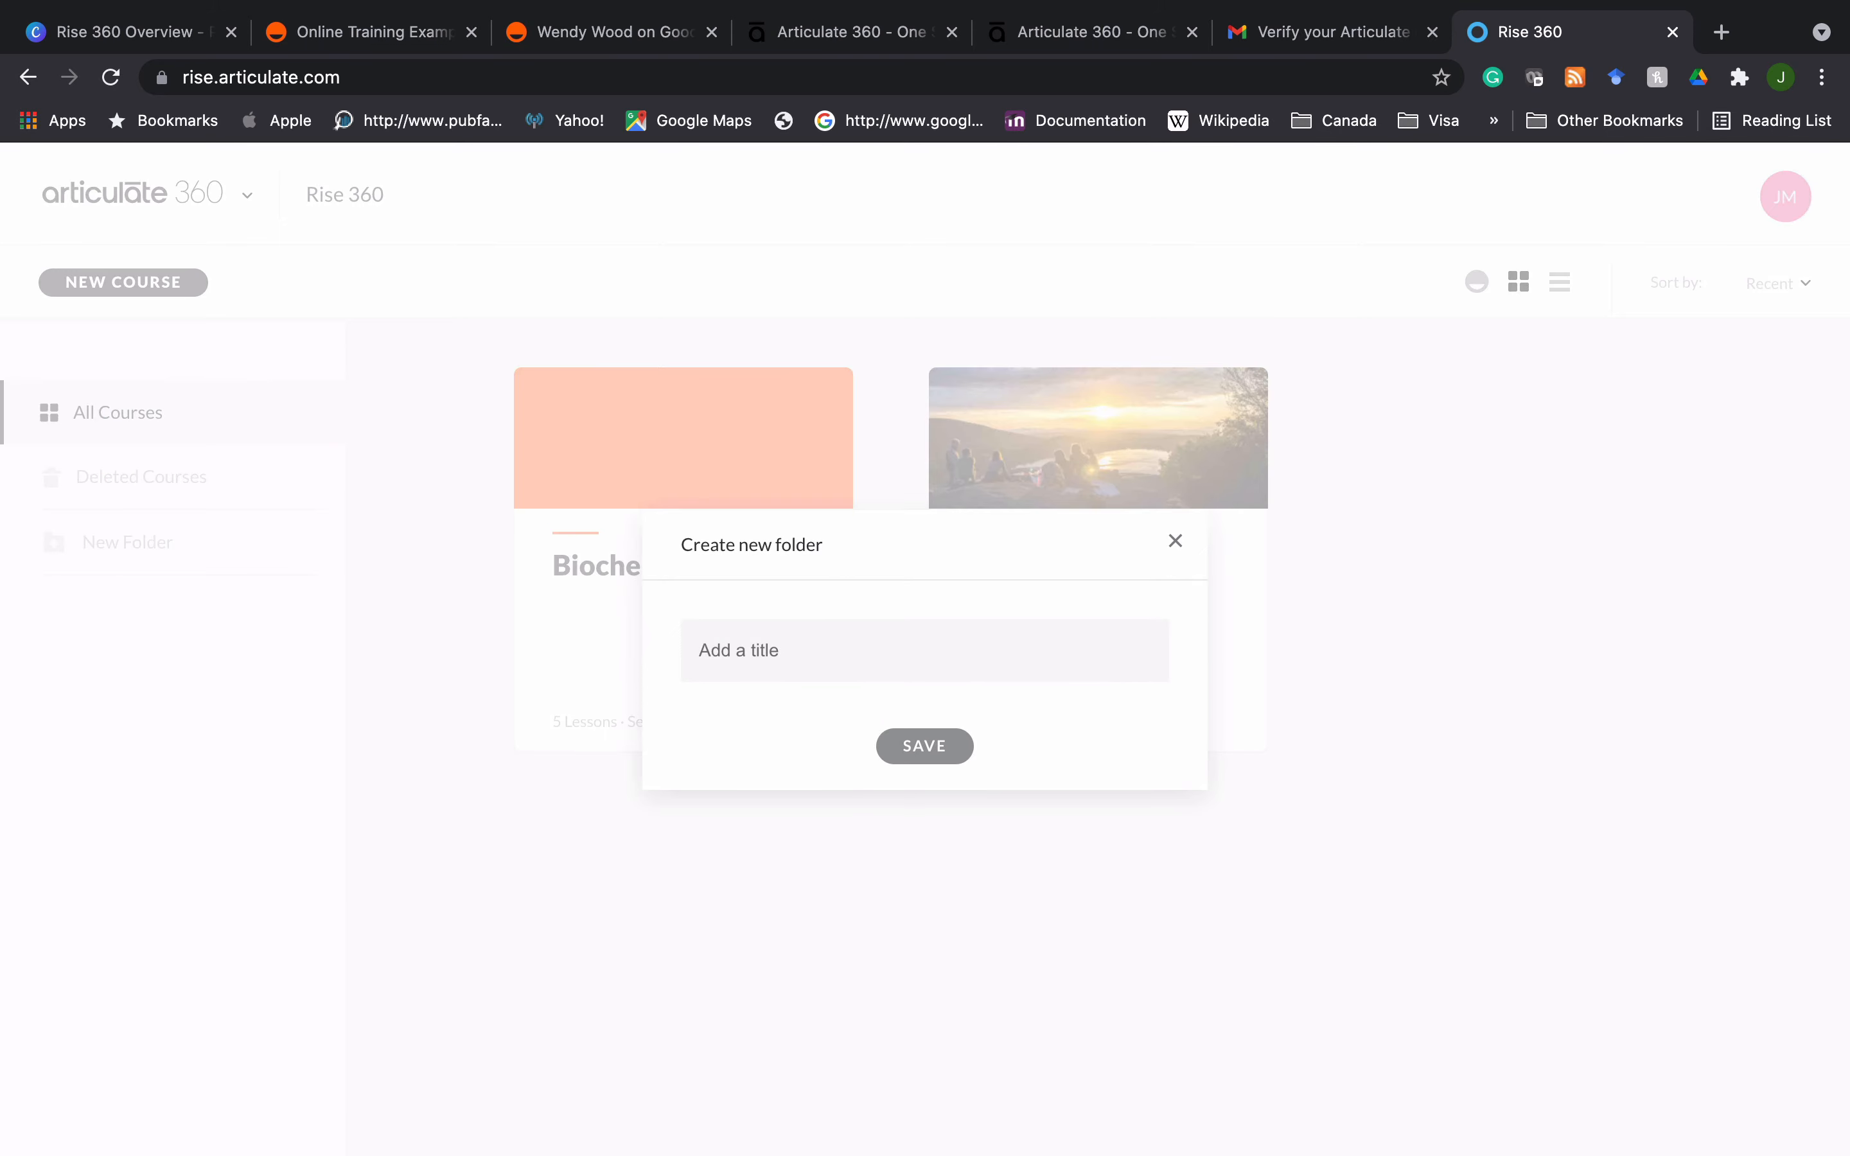
pyautogui.write('Year ')
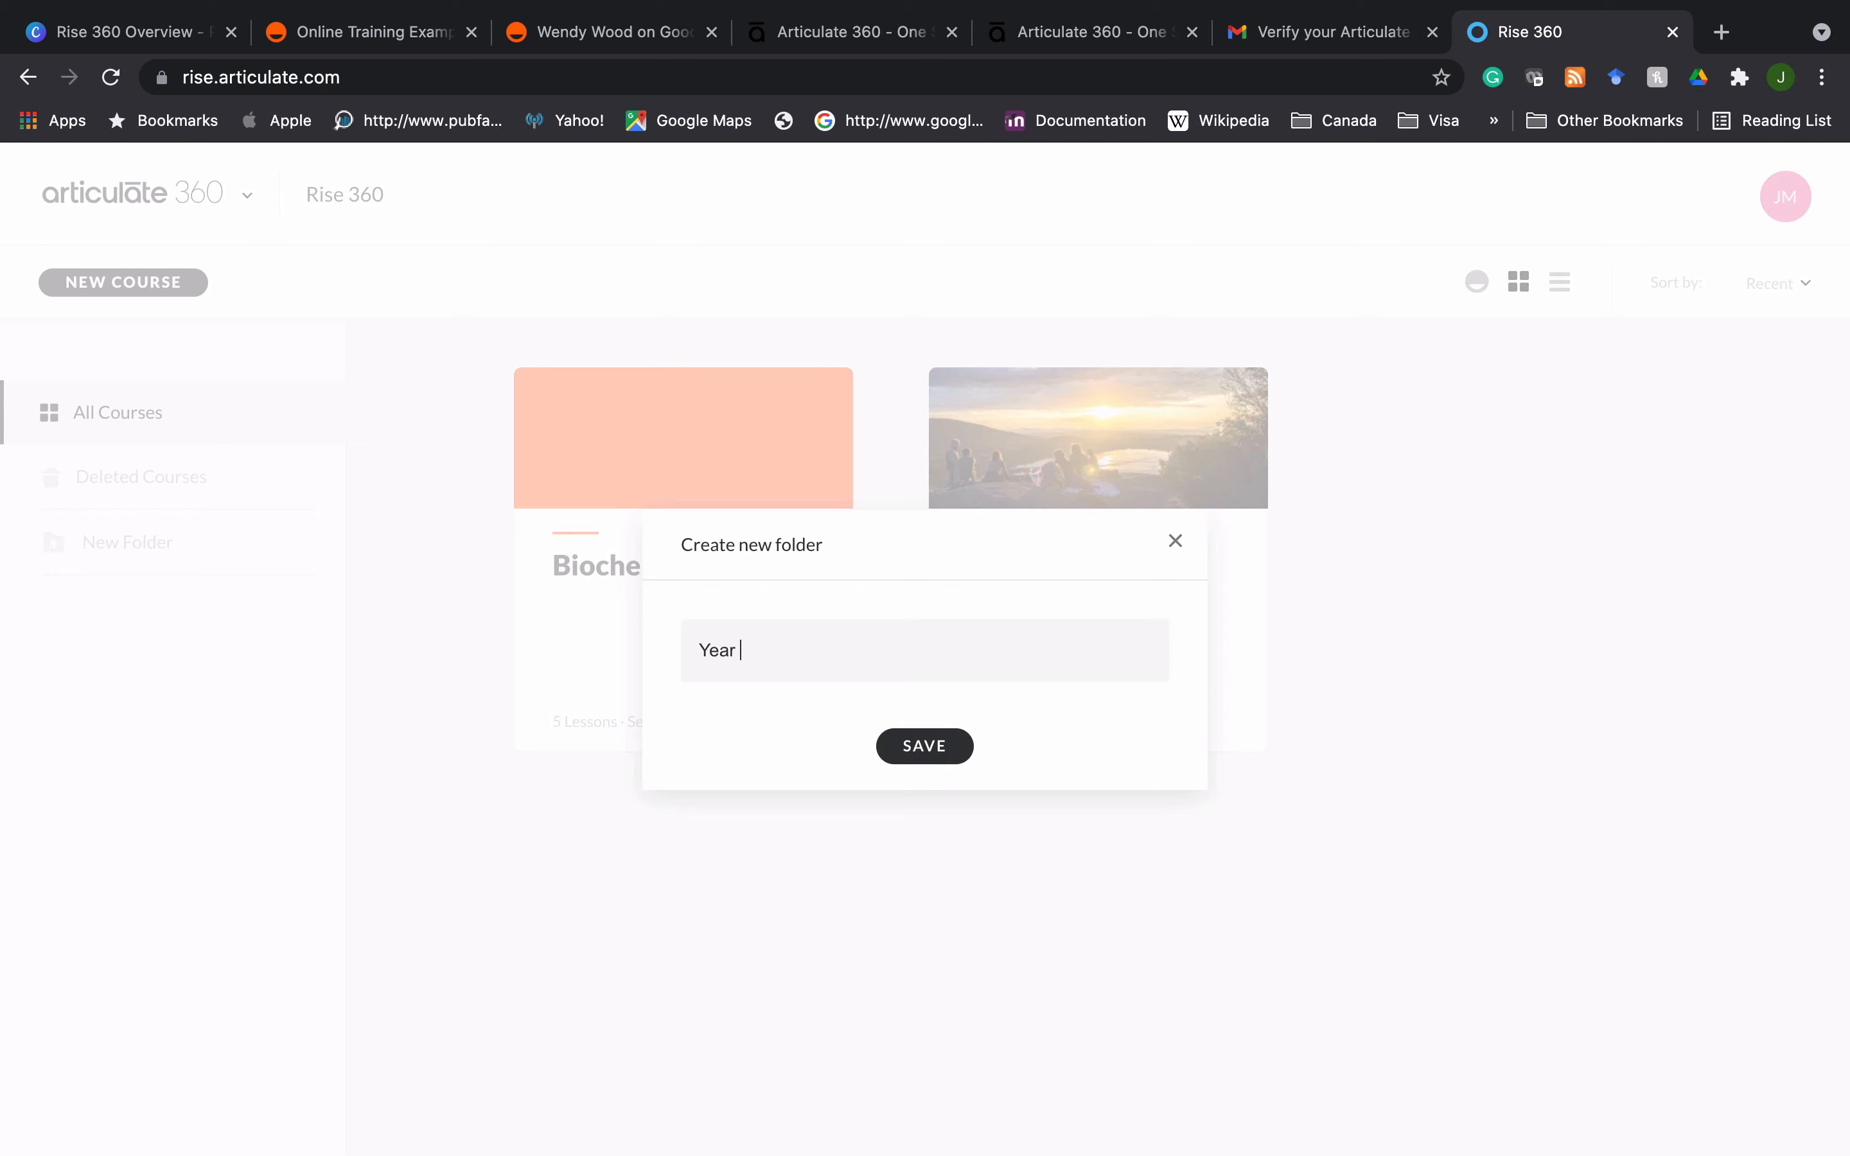
pyautogui.write('1 Biochem courses')
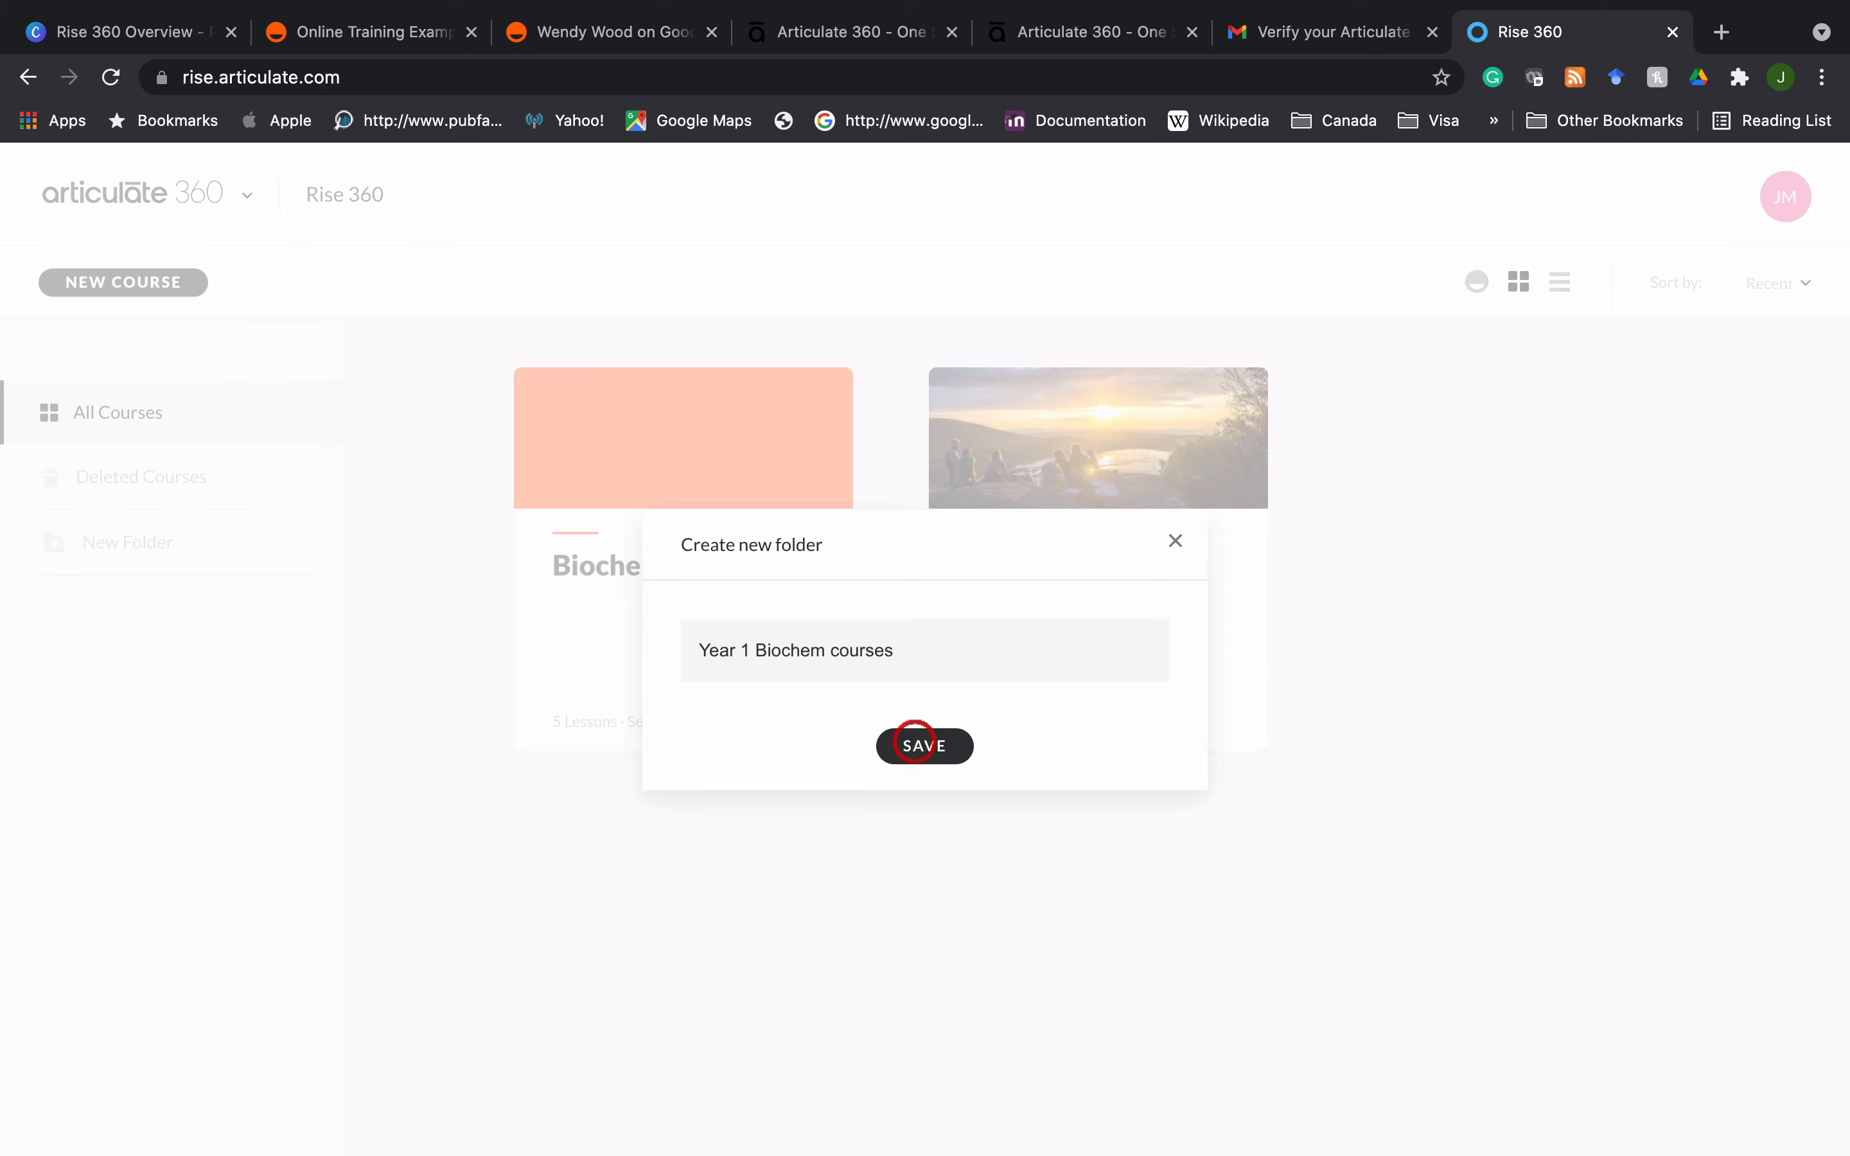
pyautogui.click(914, 739)
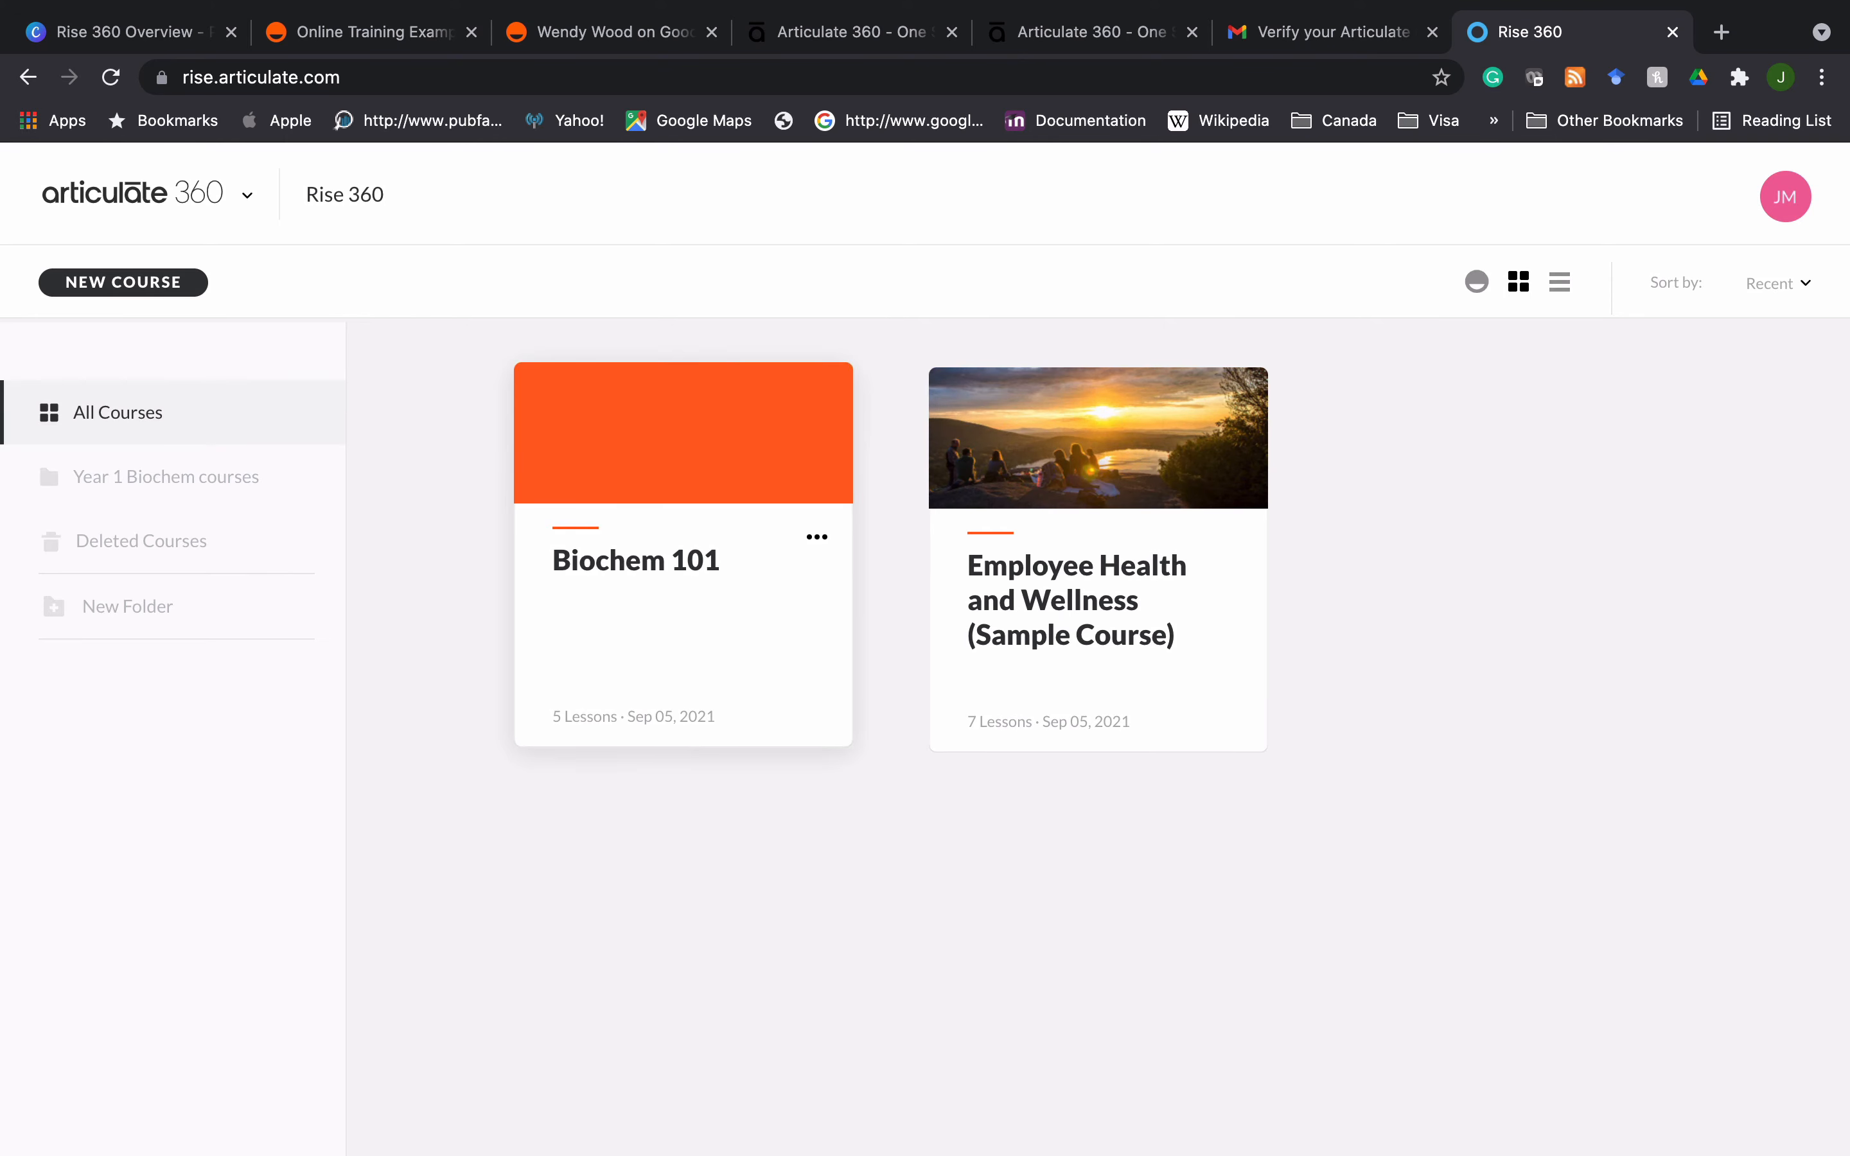
# - Move the Biochem 101 course into the "Year 1 Biochem courses" folder and open that folder
pyautogui.click(817, 537)
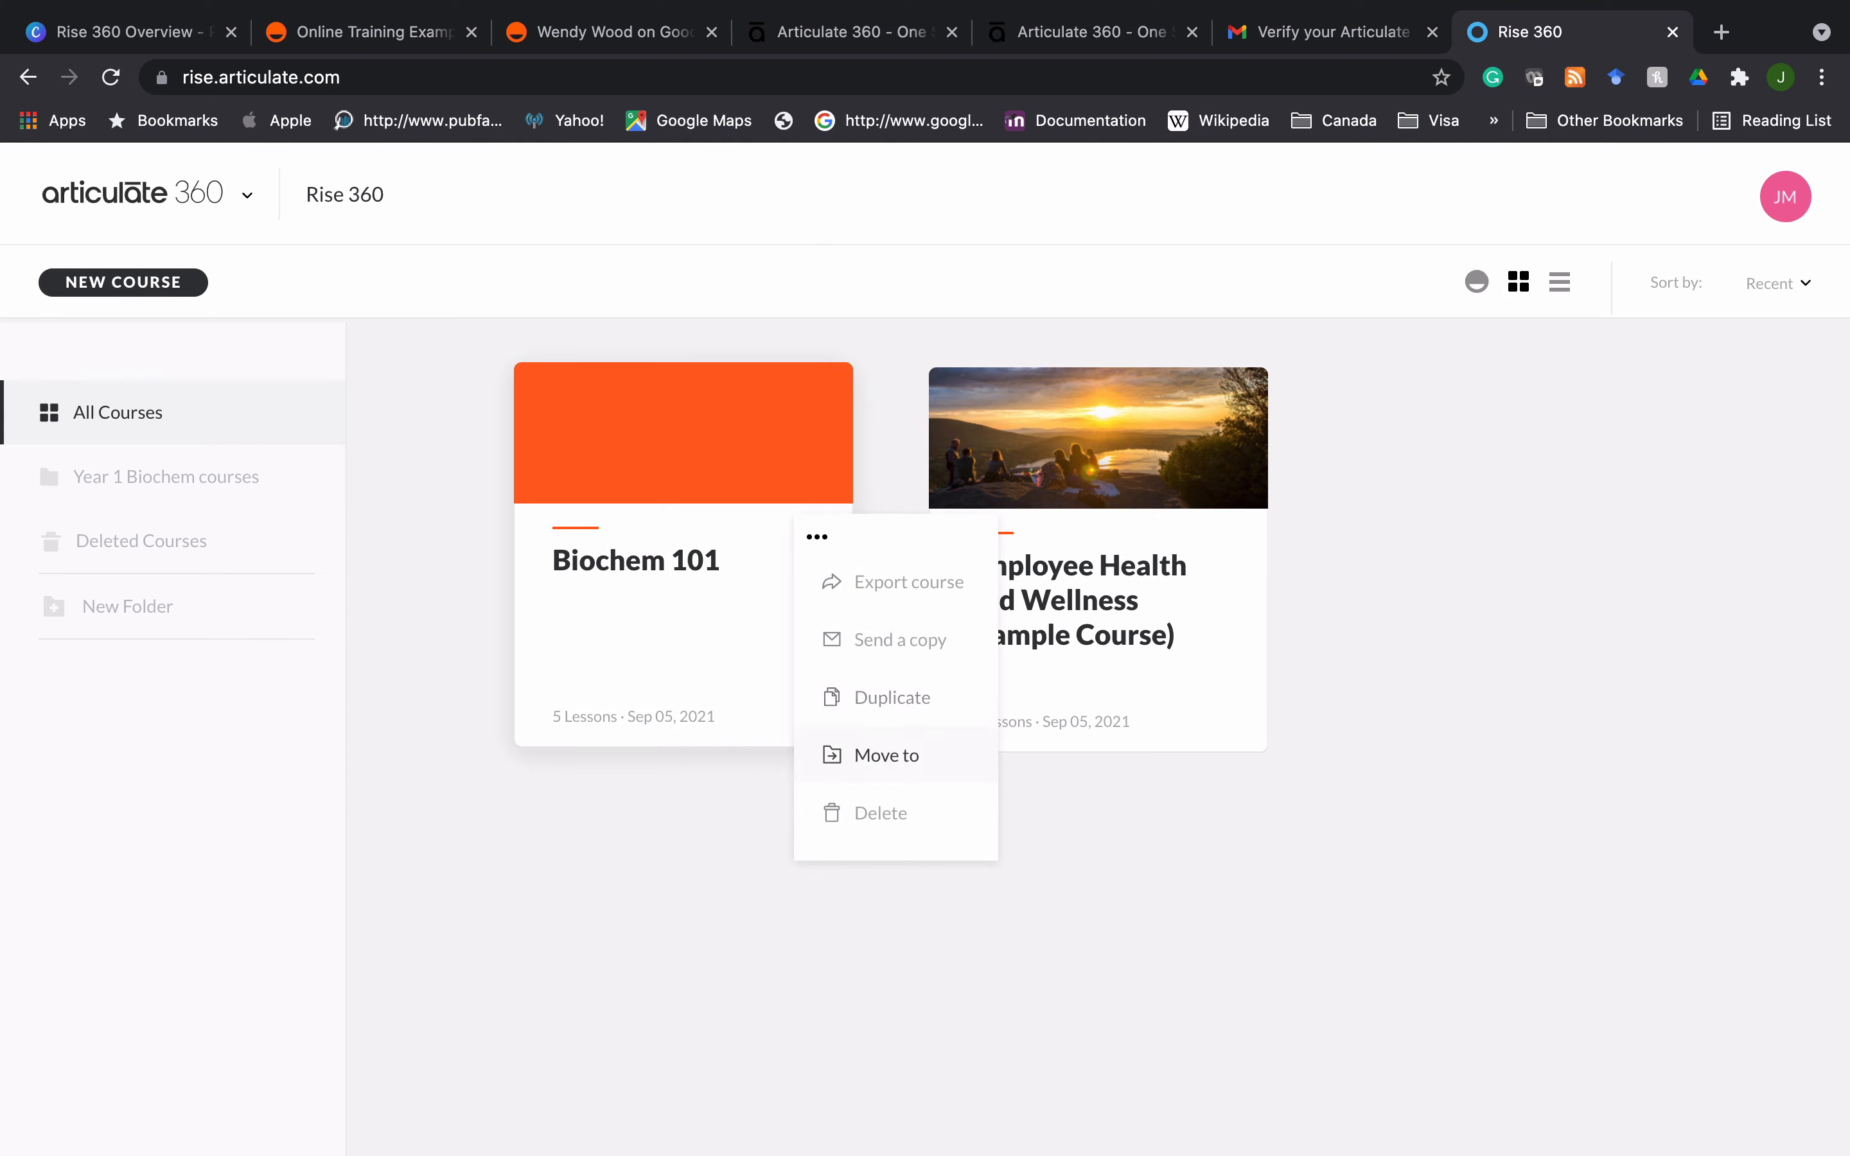
pyautogui.click(875, 753)
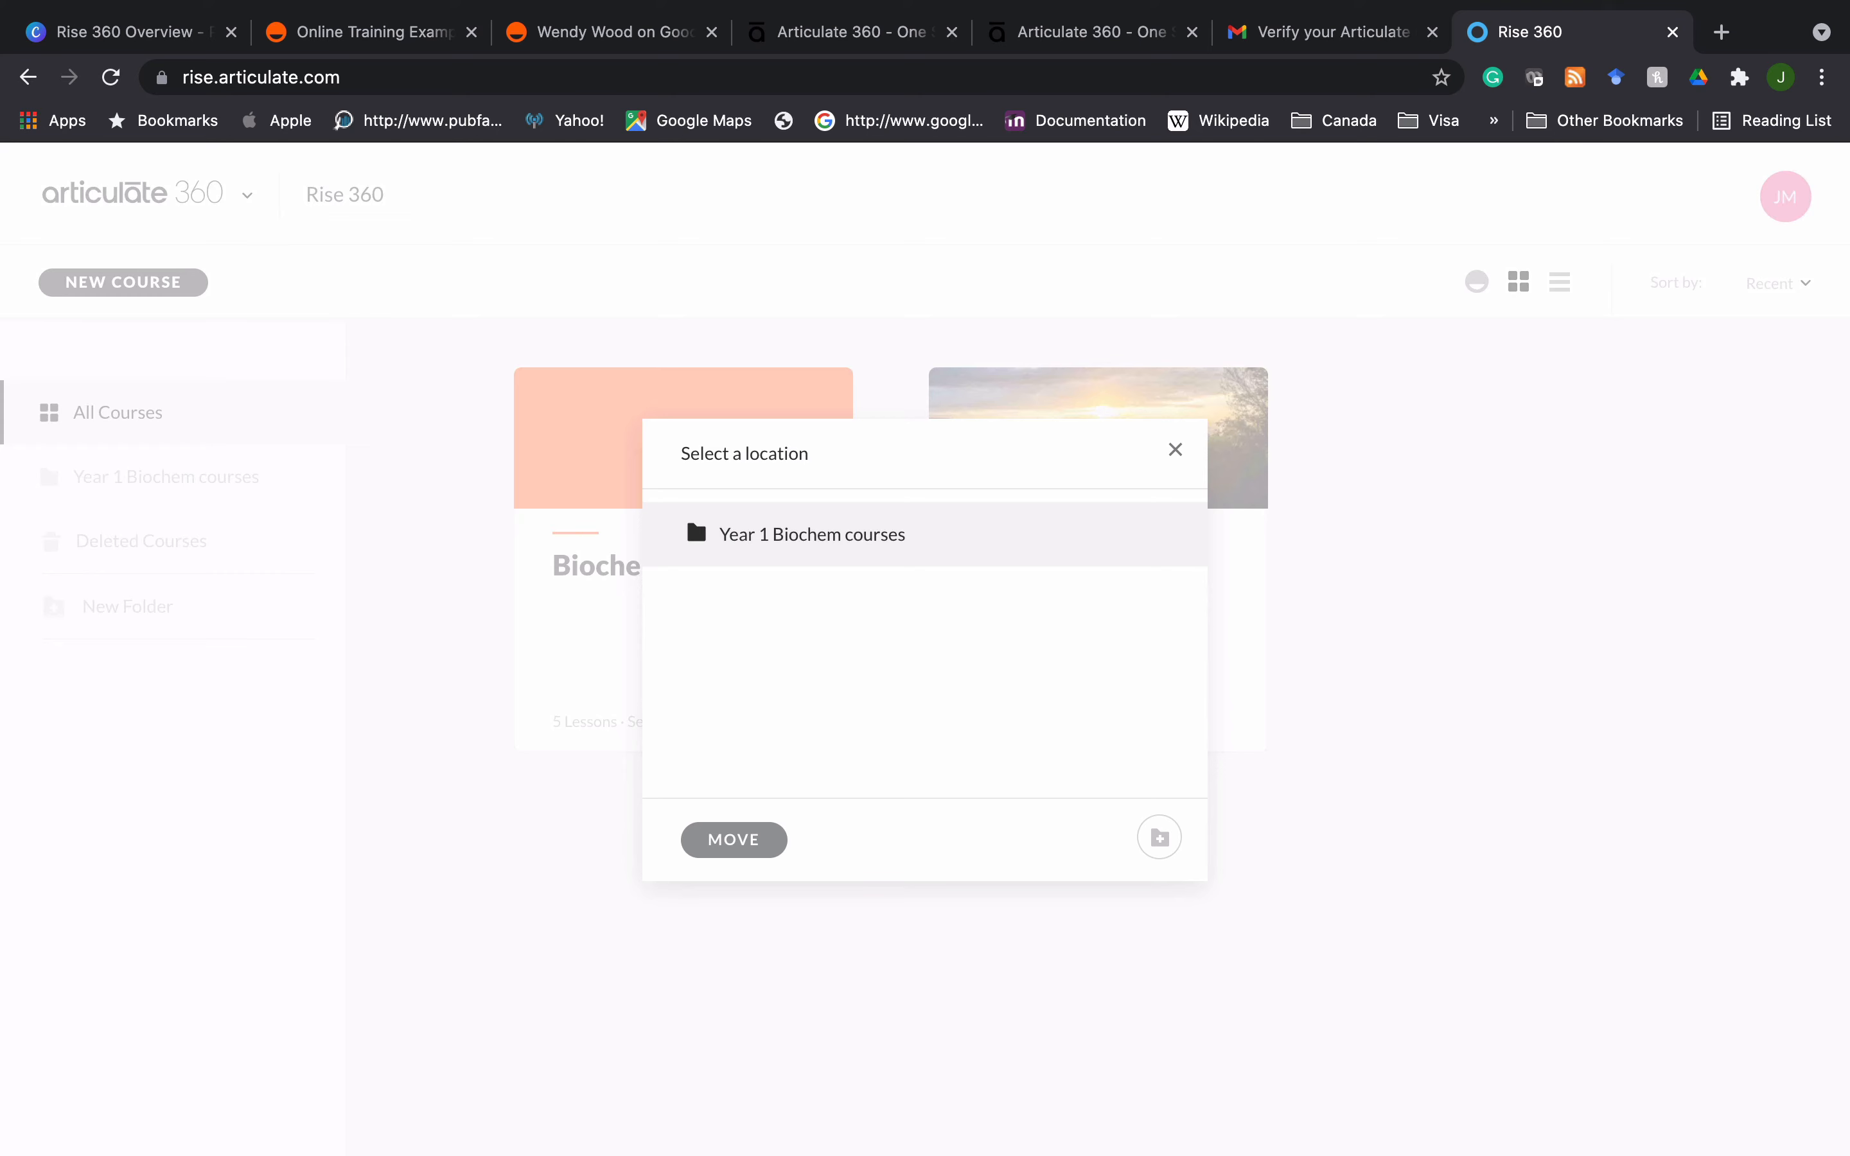
pyautogui.click(776, 534)
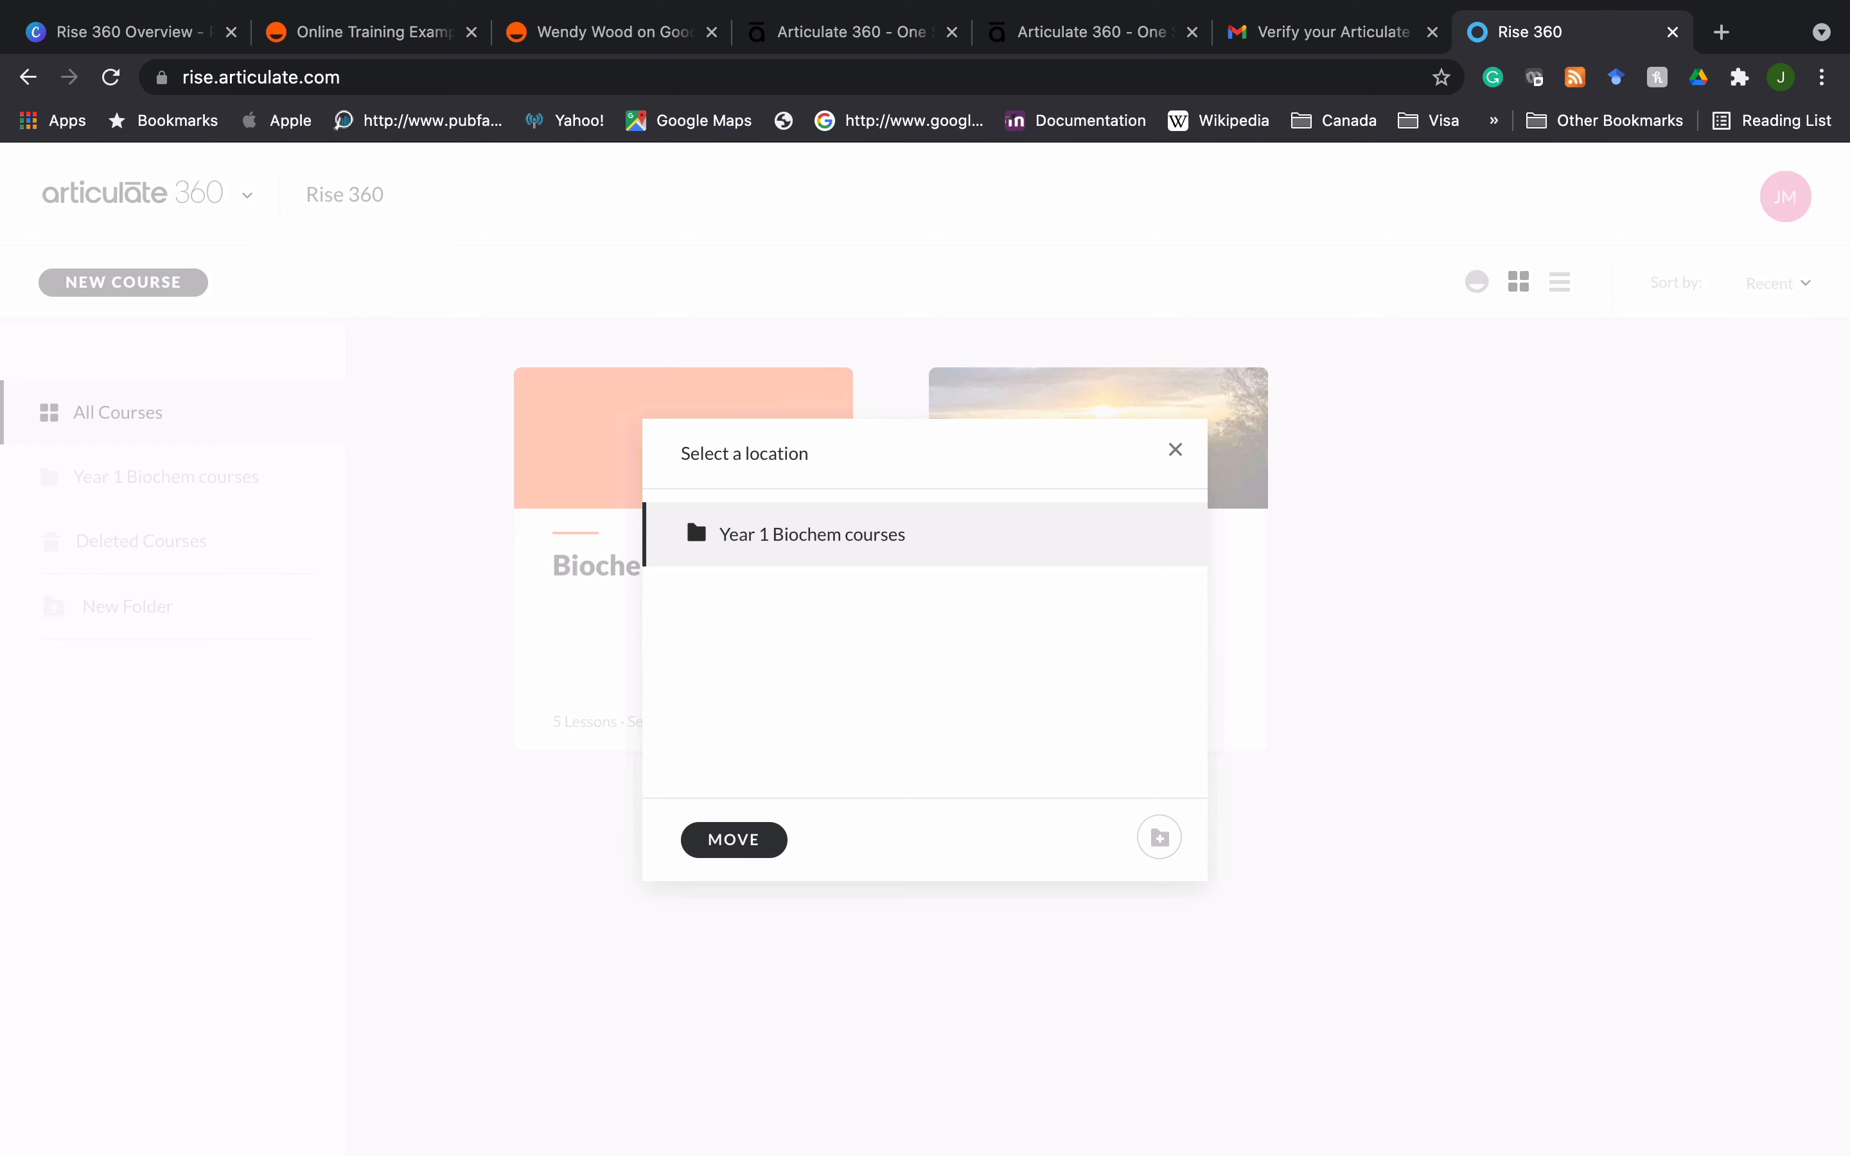
pyautogui.click(733, 840)
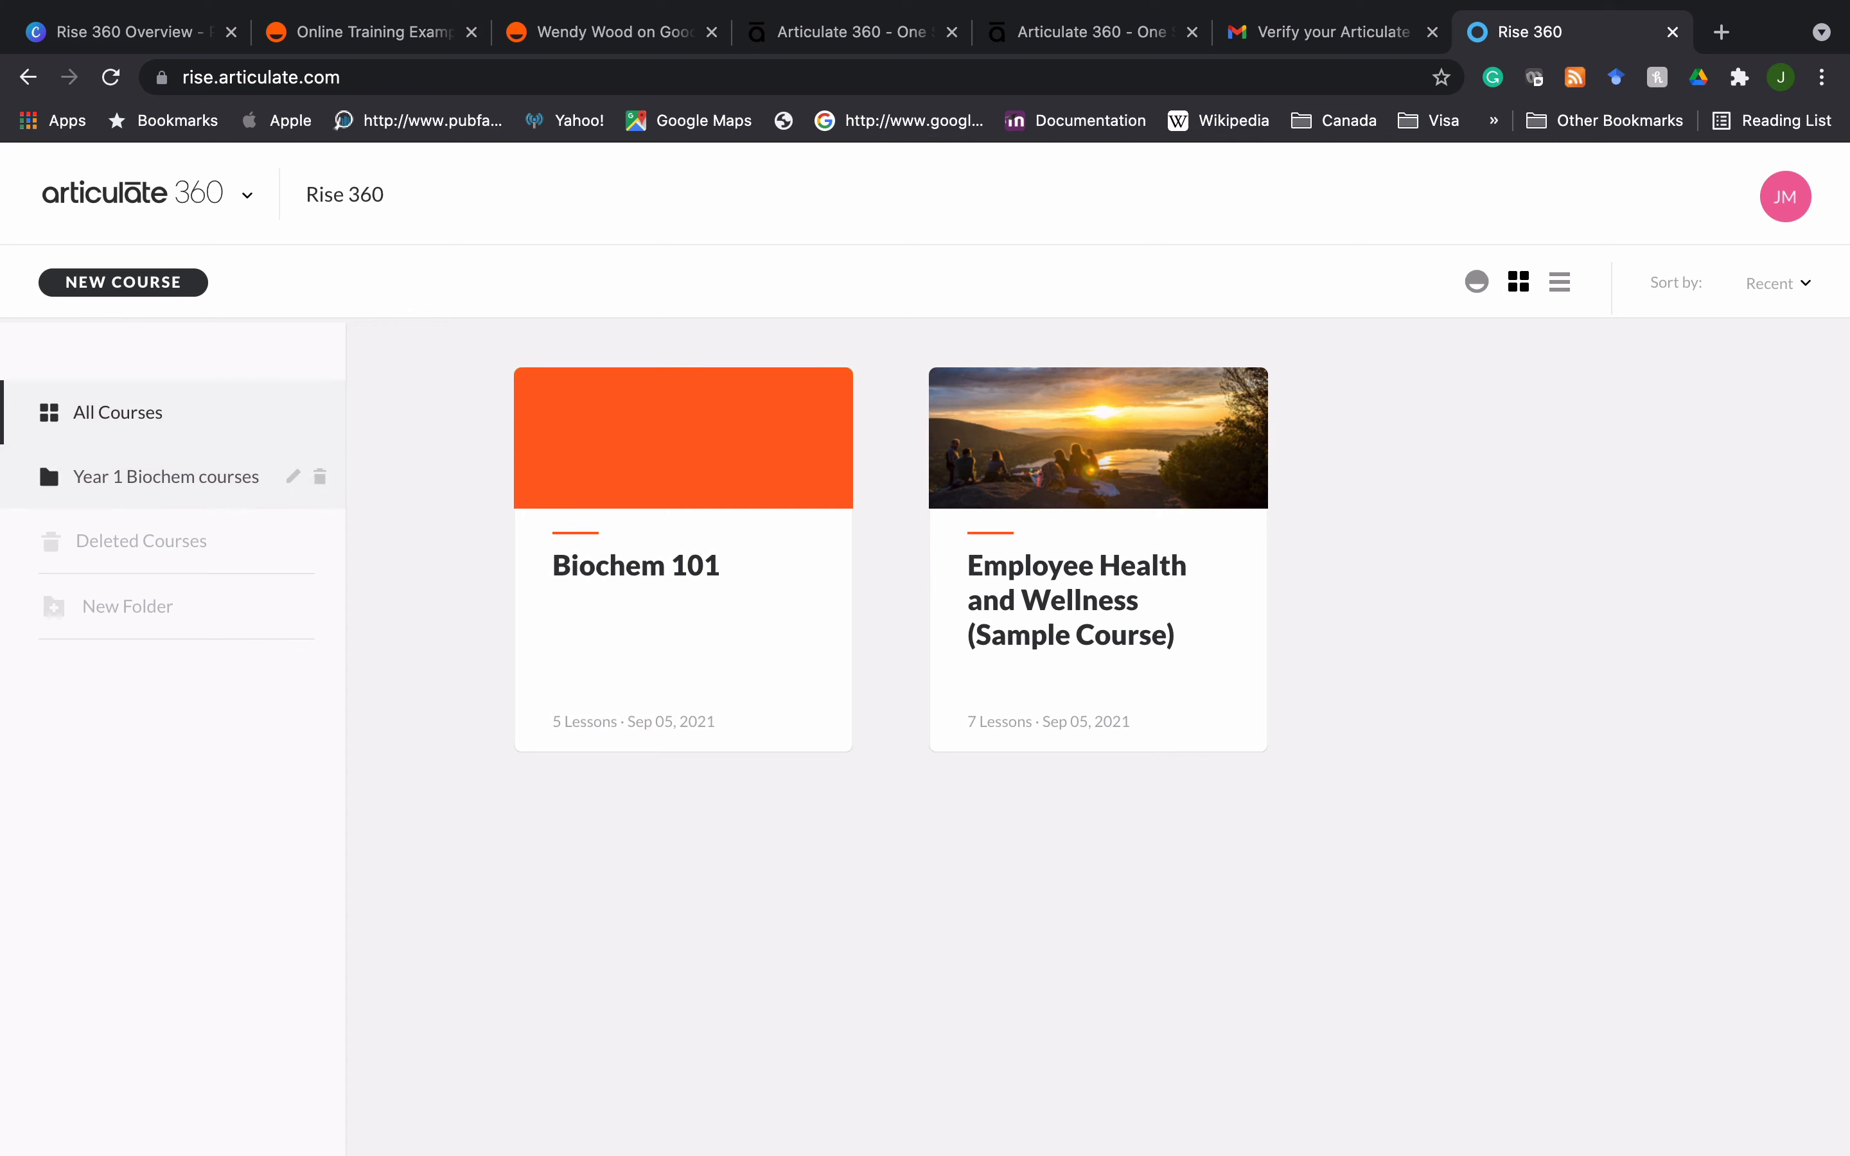
pyautogui.click(143, 478)
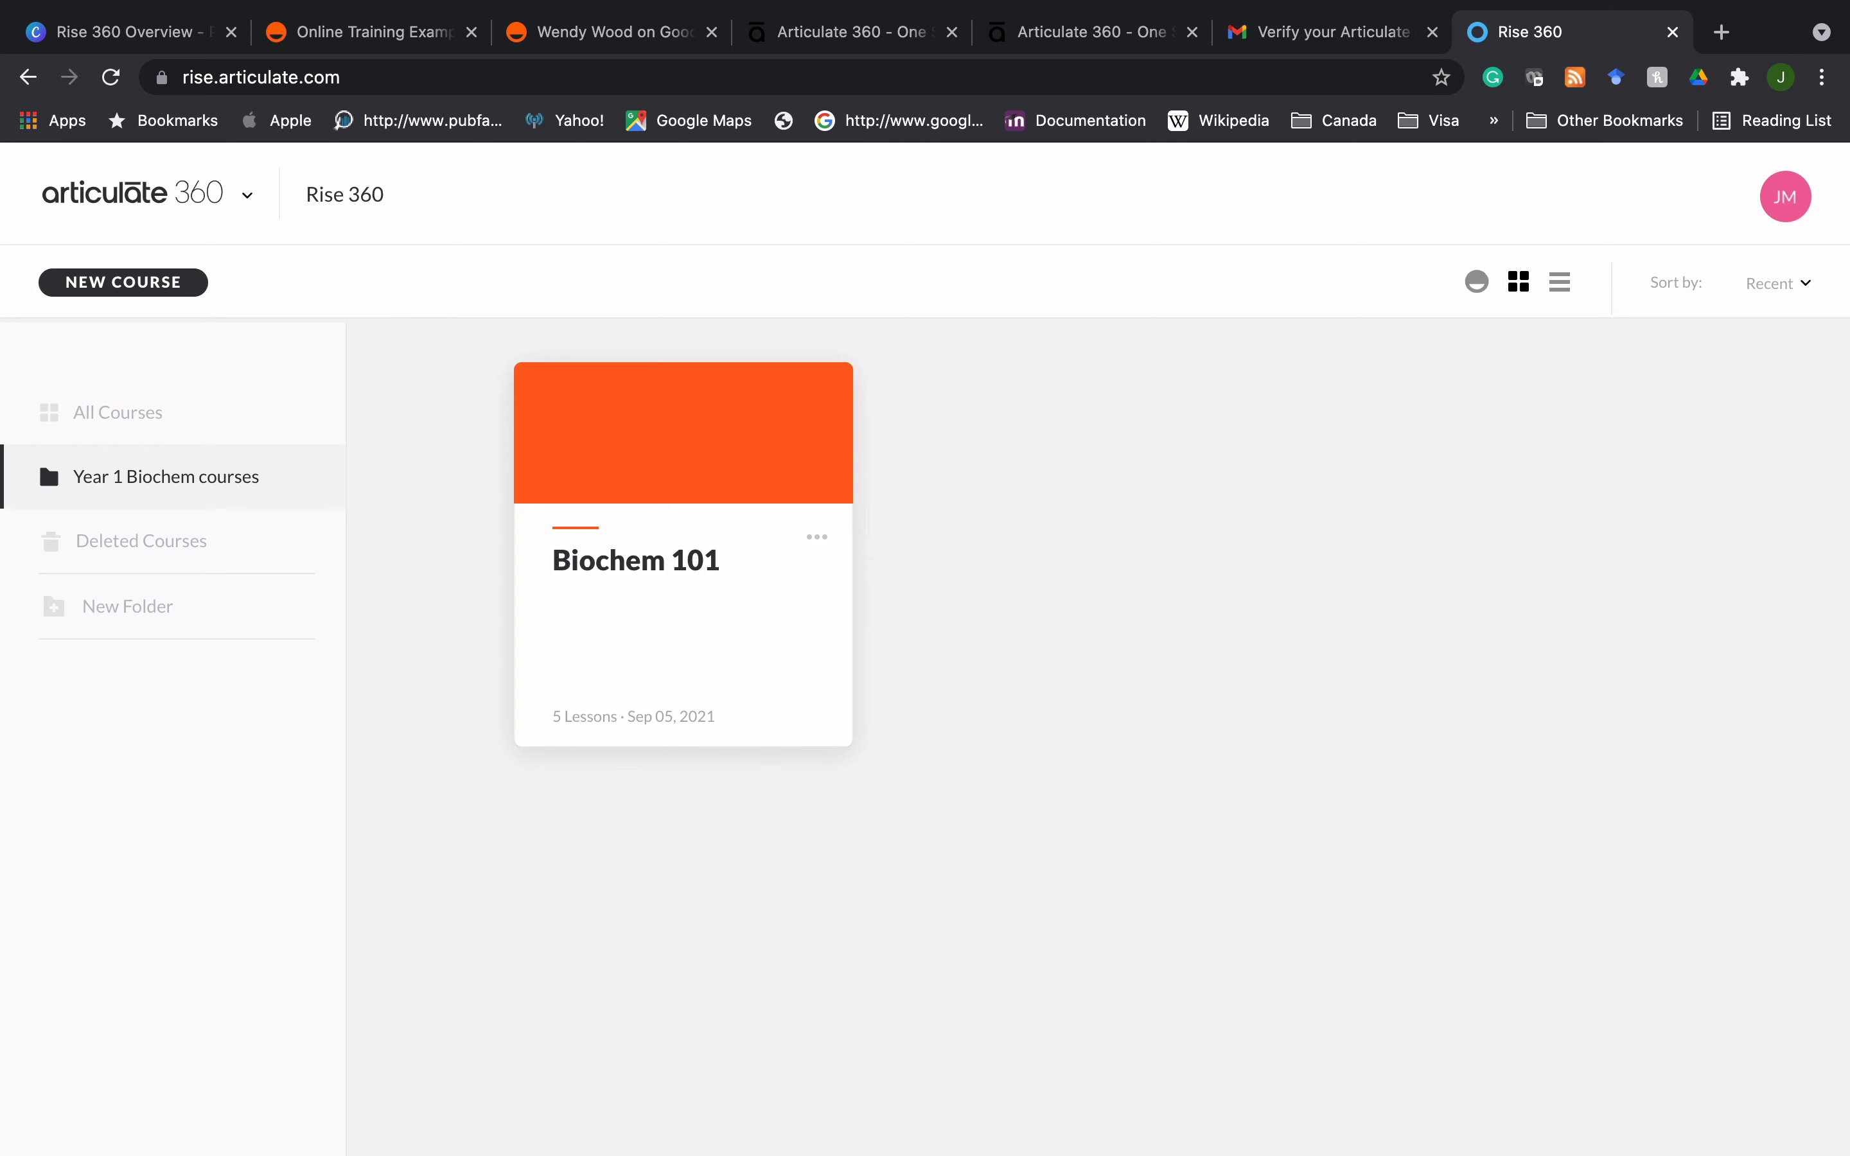
# - Open Biochem 101 and review its theme, navigation, translations, labels and collaborators settings, then close the course settings
pyautogui.doubleClick(635, 560)
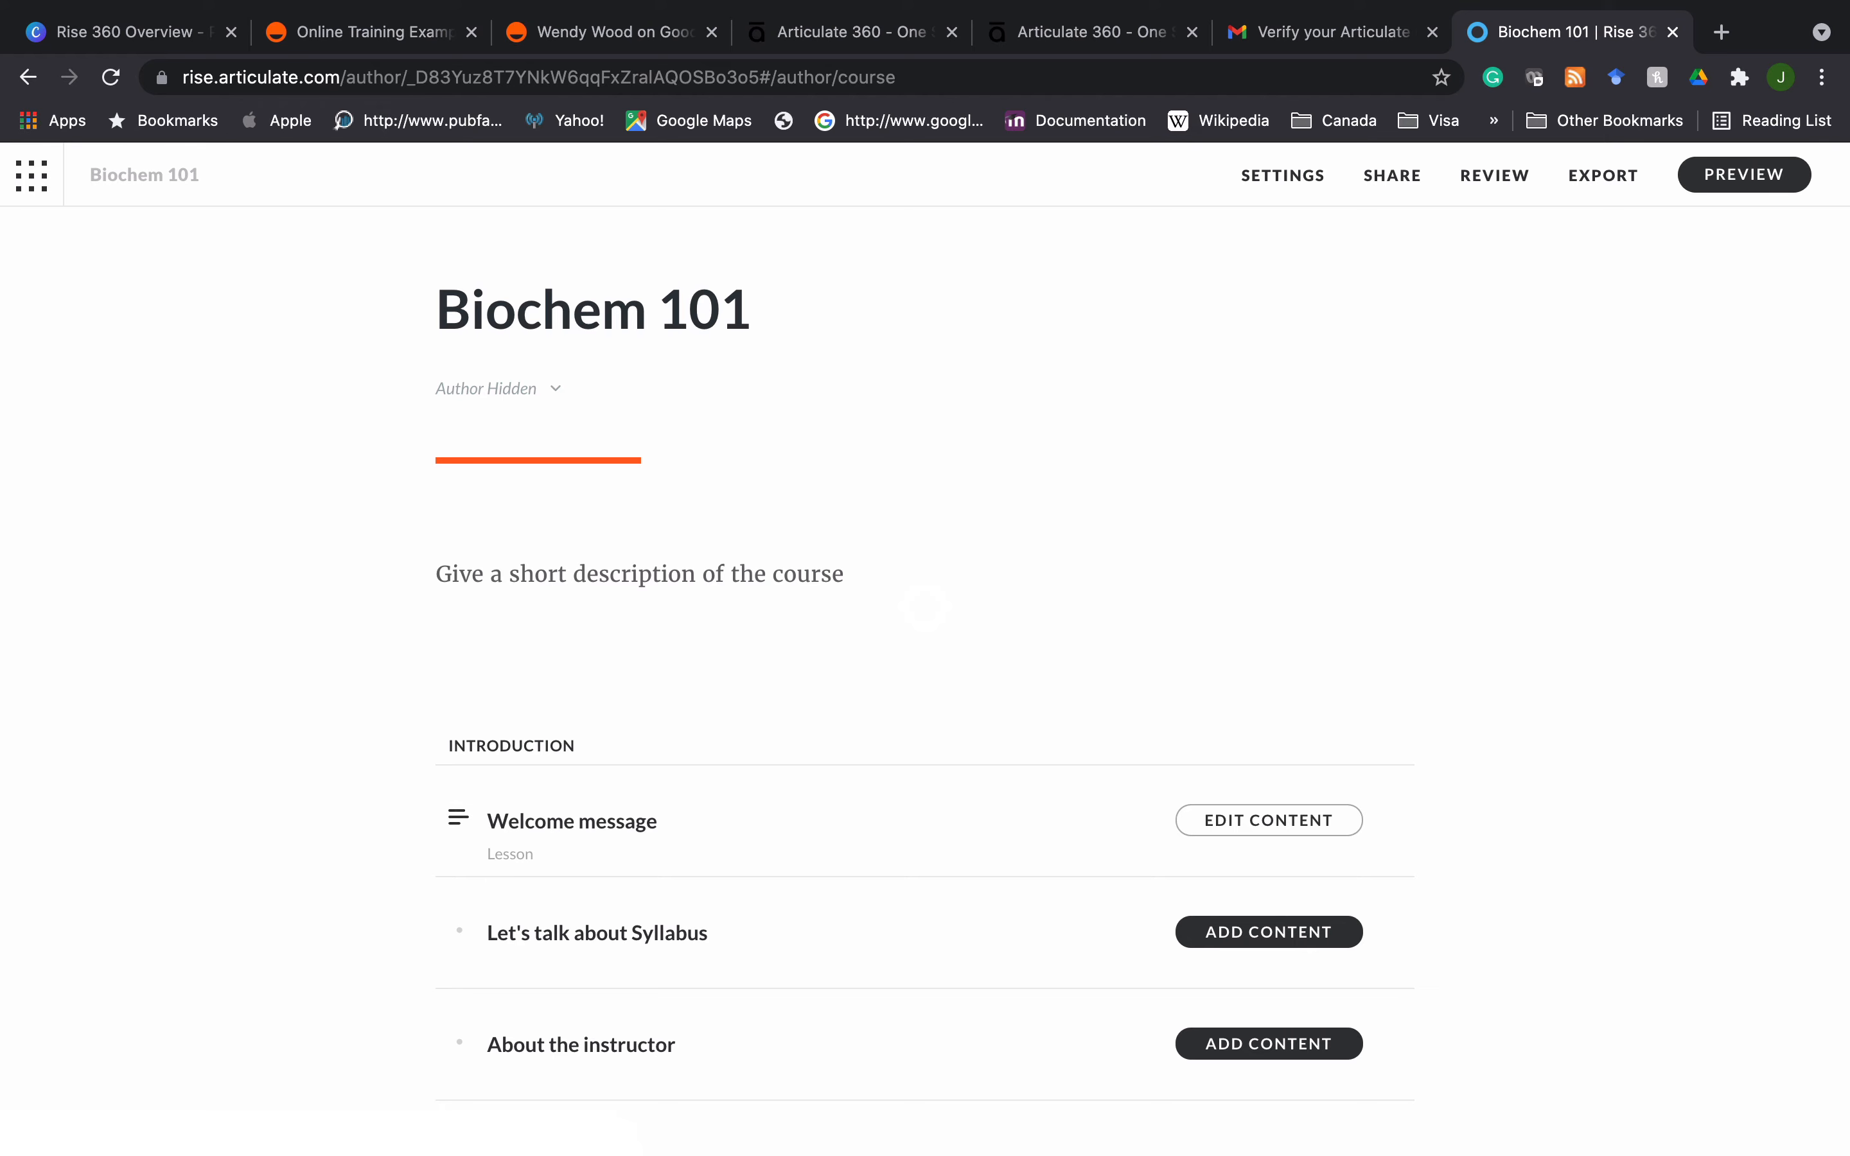
pyautogui.click(1269, 175)
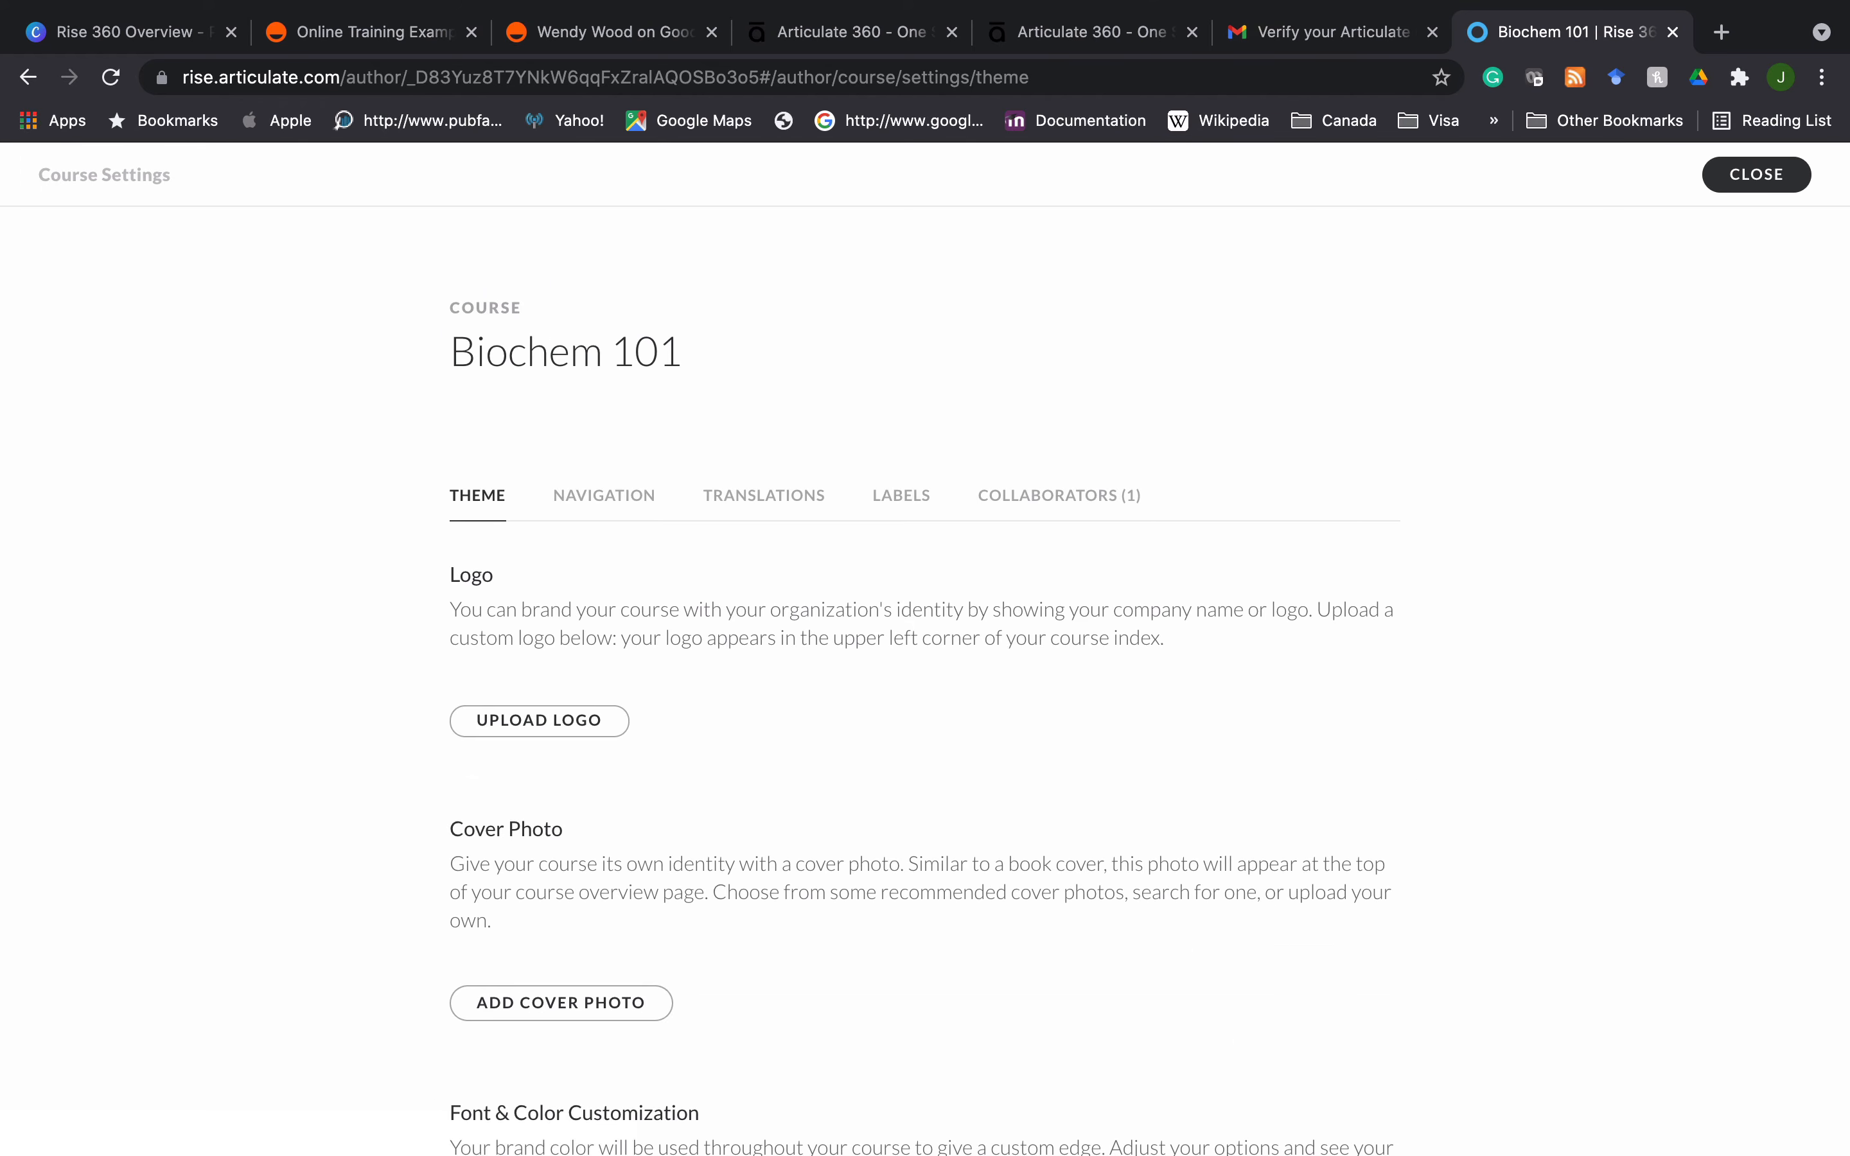
pyautogui.scroll(-12, 925, 681)
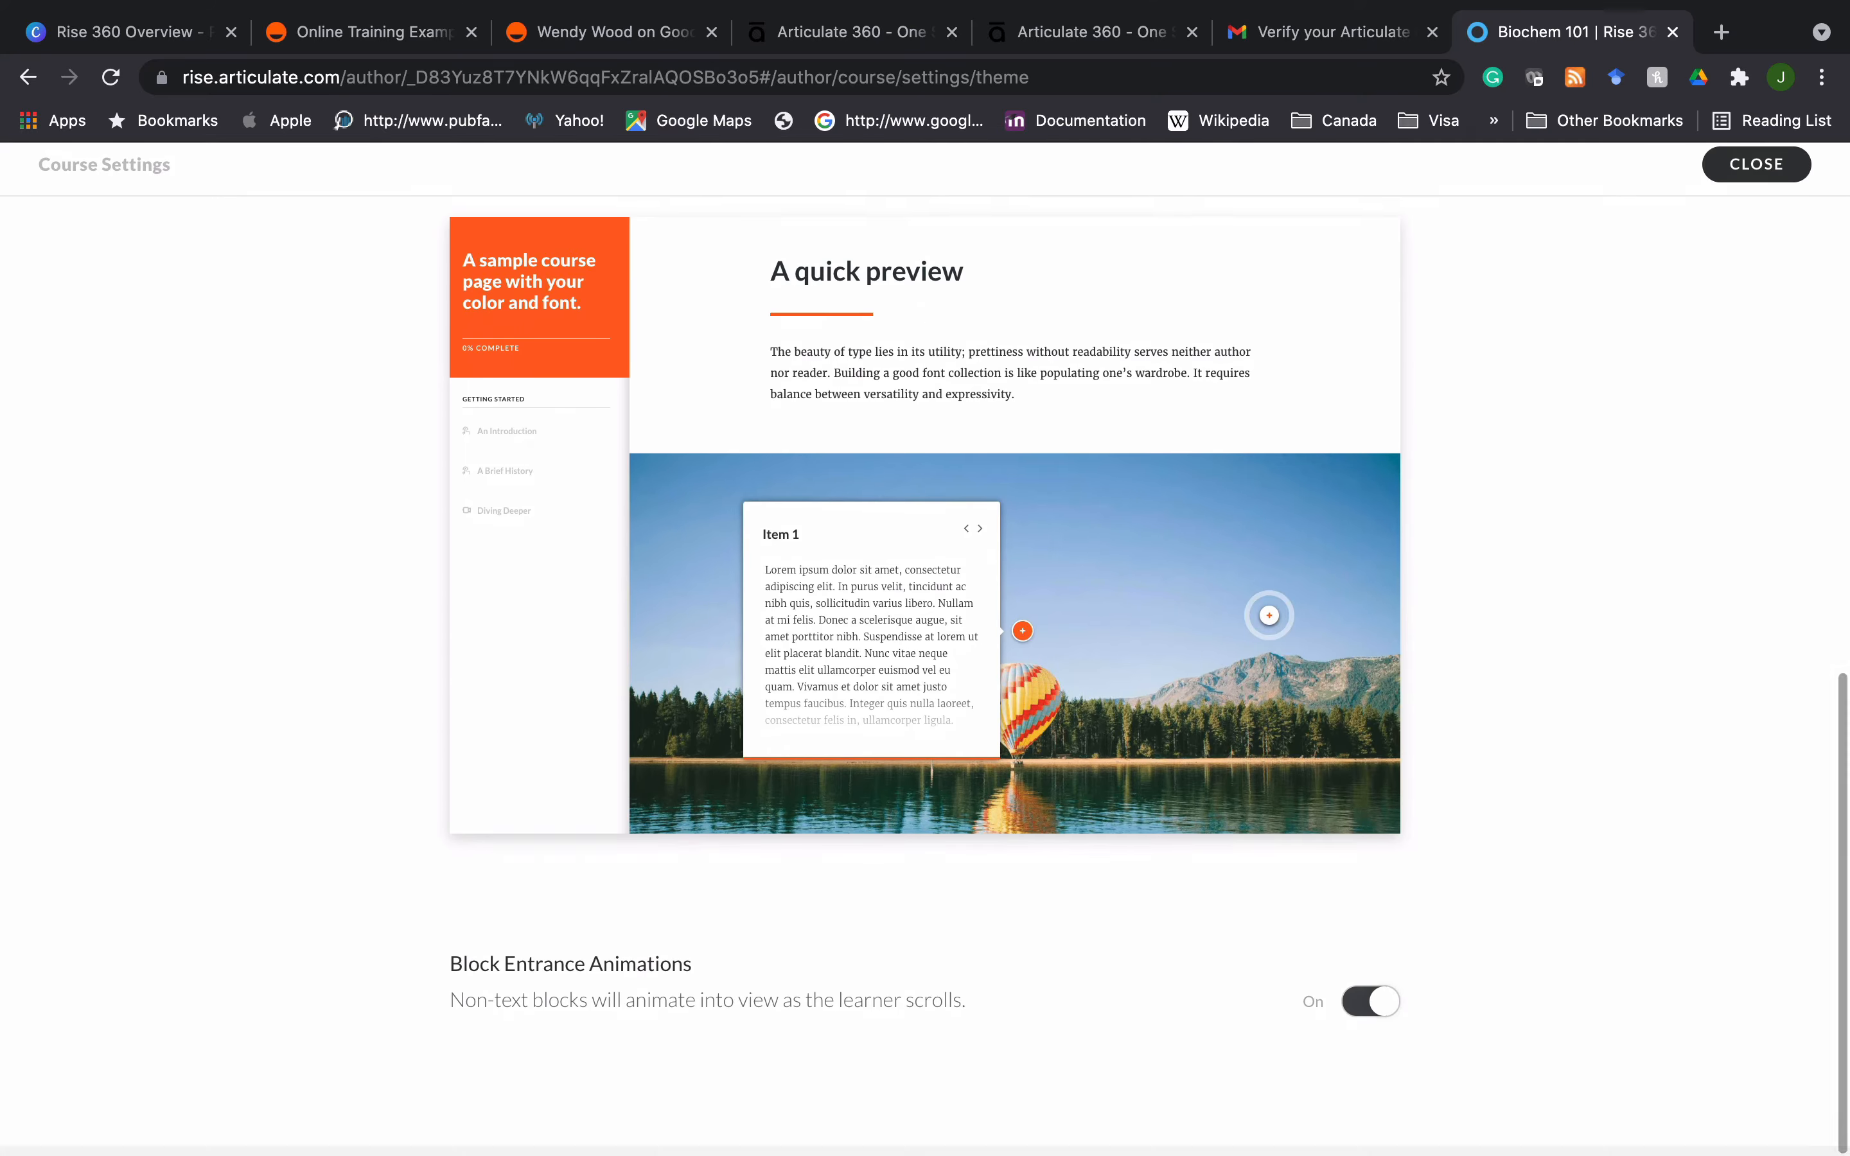
pyautogui.scroll(15, 925, 681)
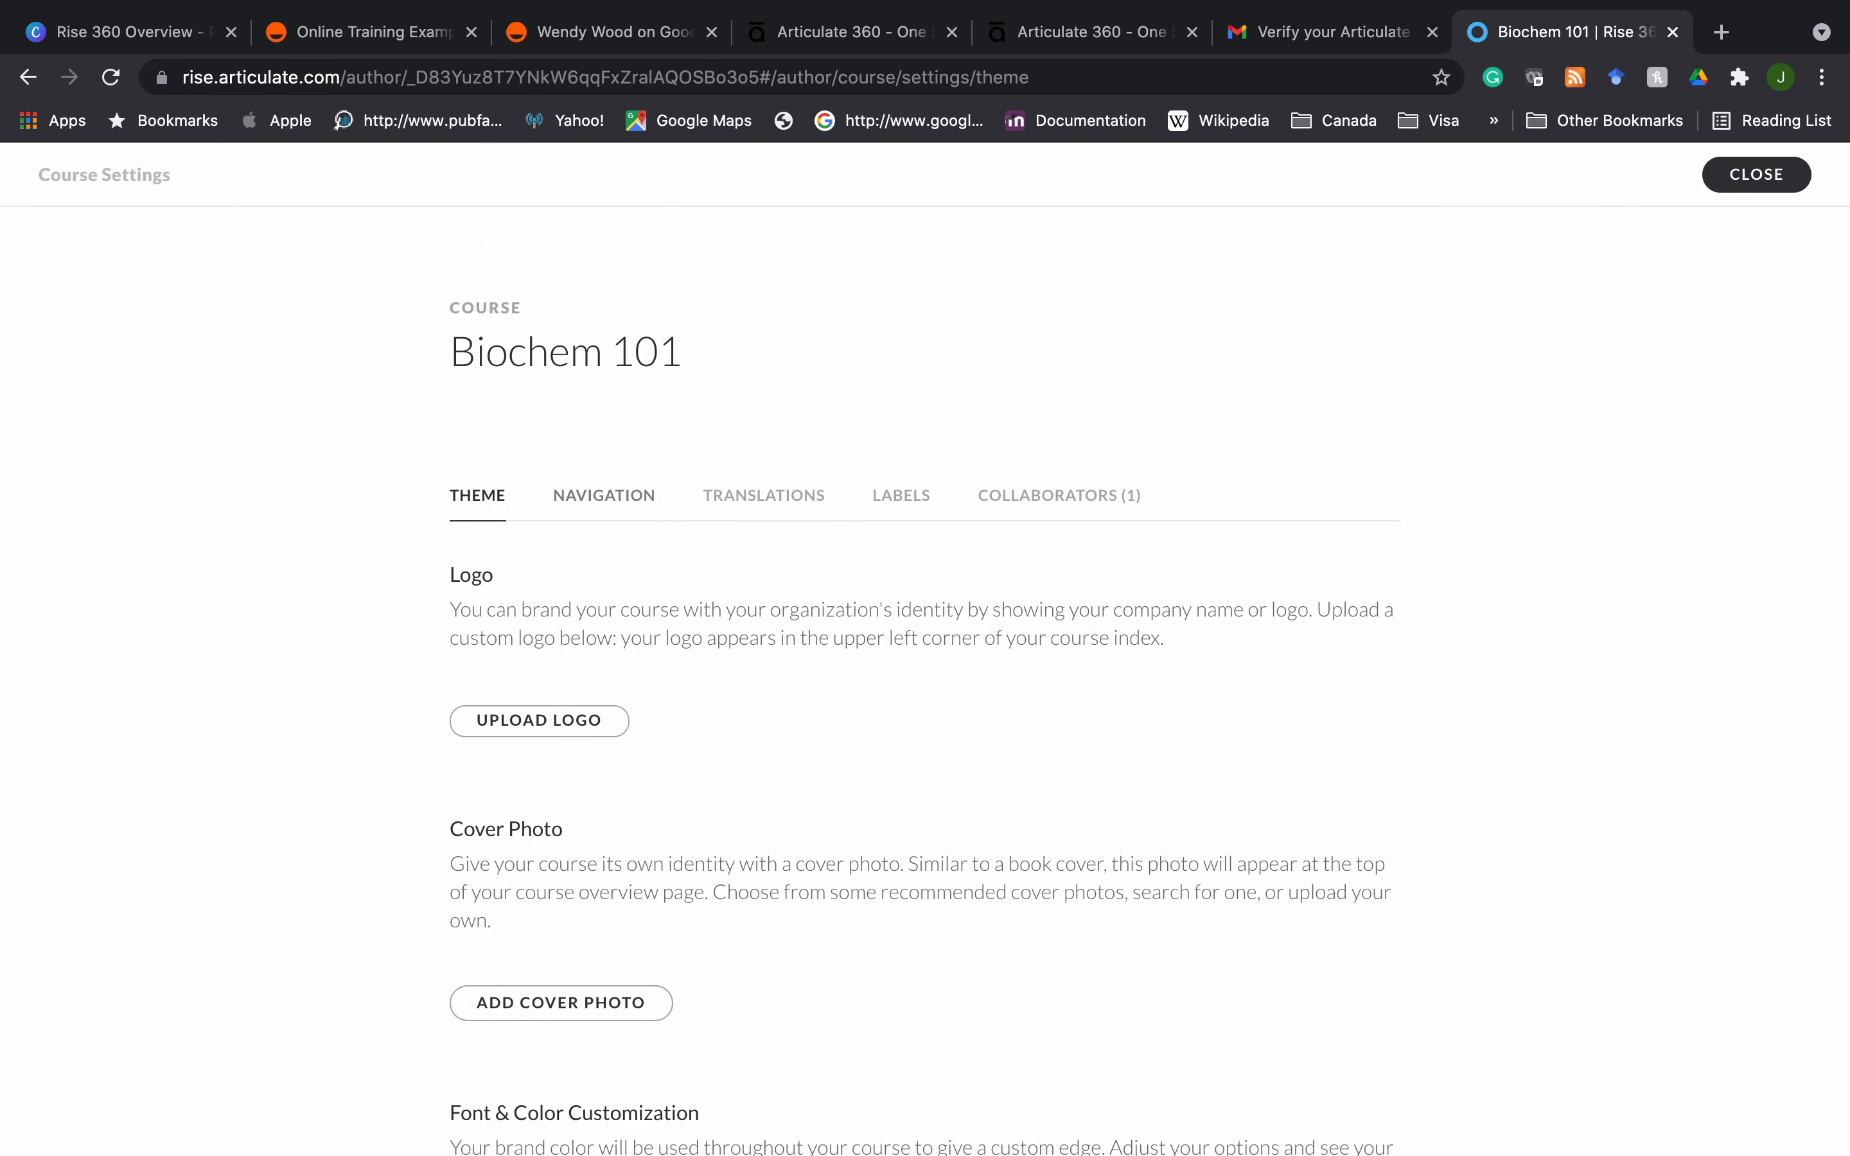
pyautogui.click(603, 497)
pyautogui.click(764, 495)
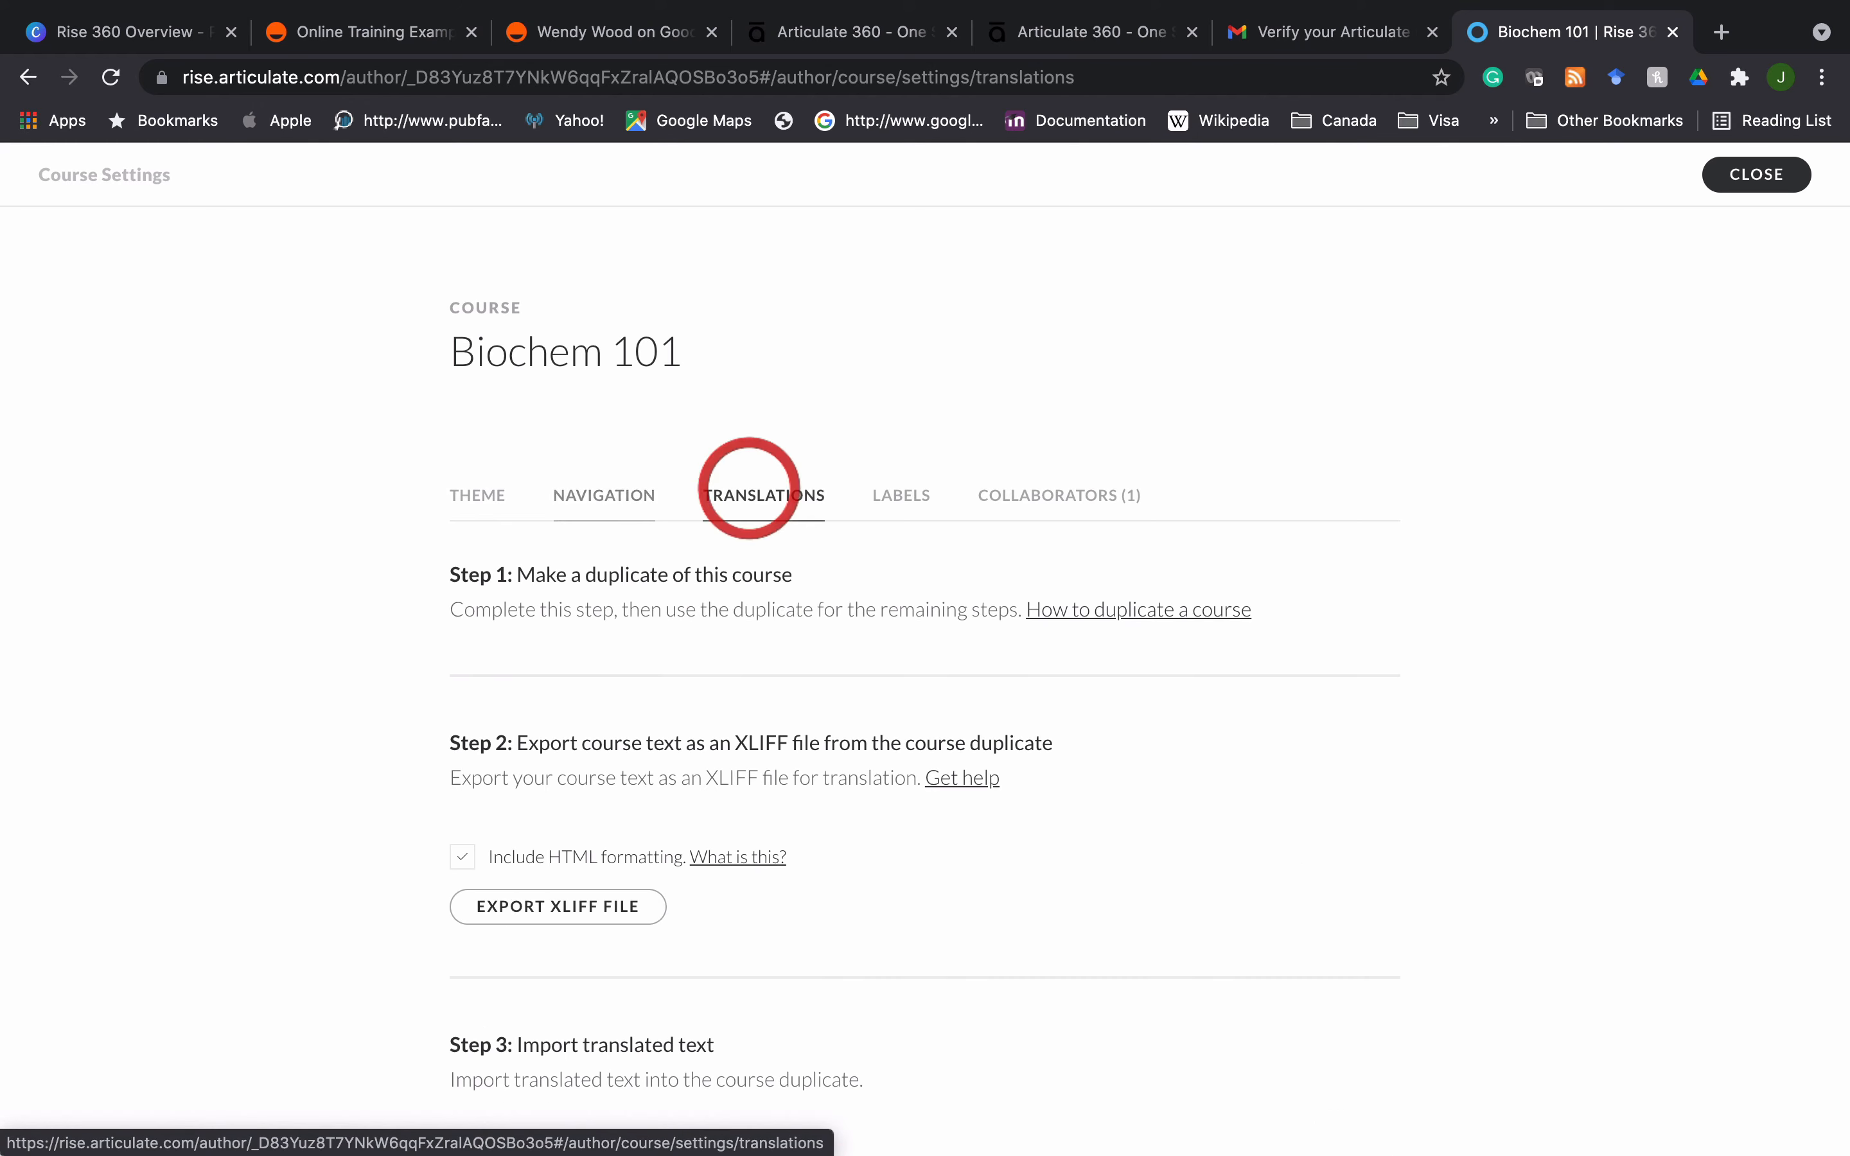
pyautogui.click(901, 495)
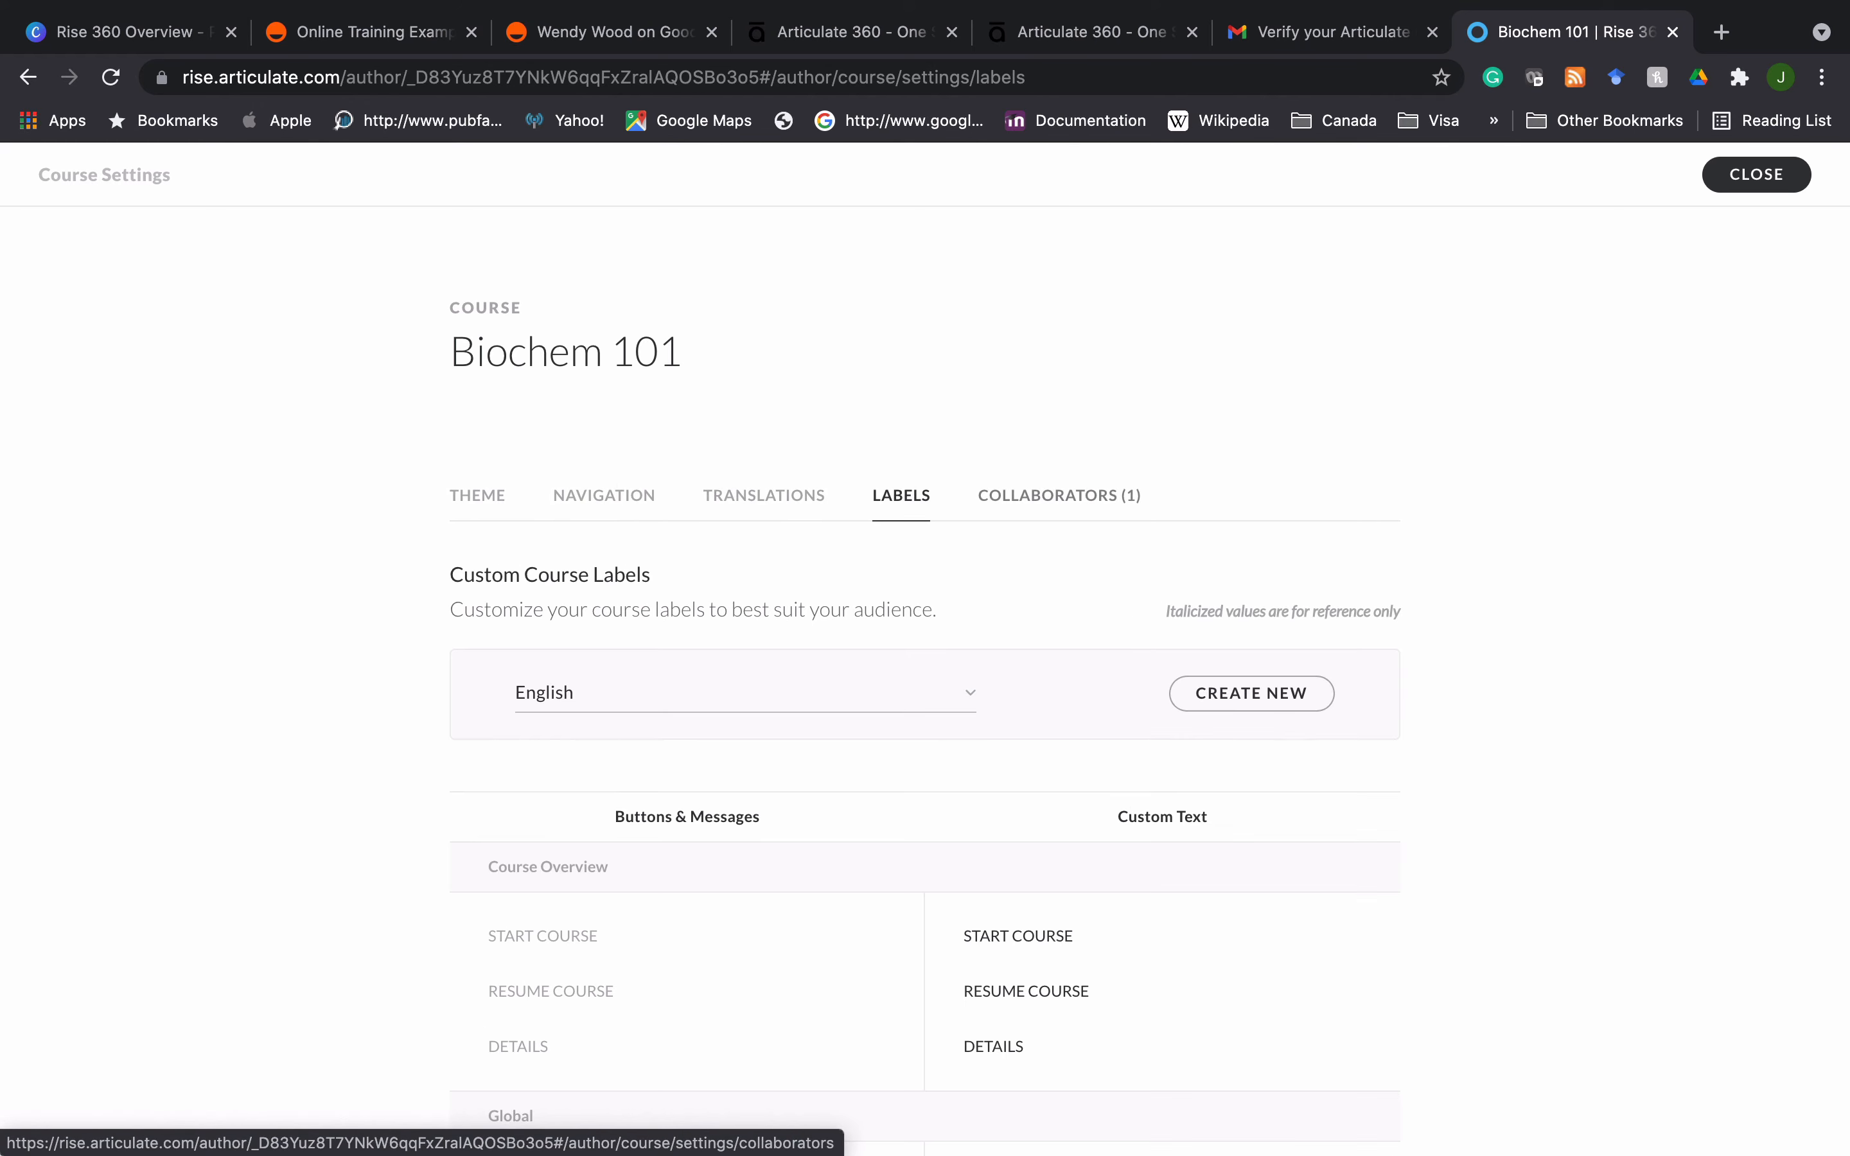
pyautogui.click(1058, 495)
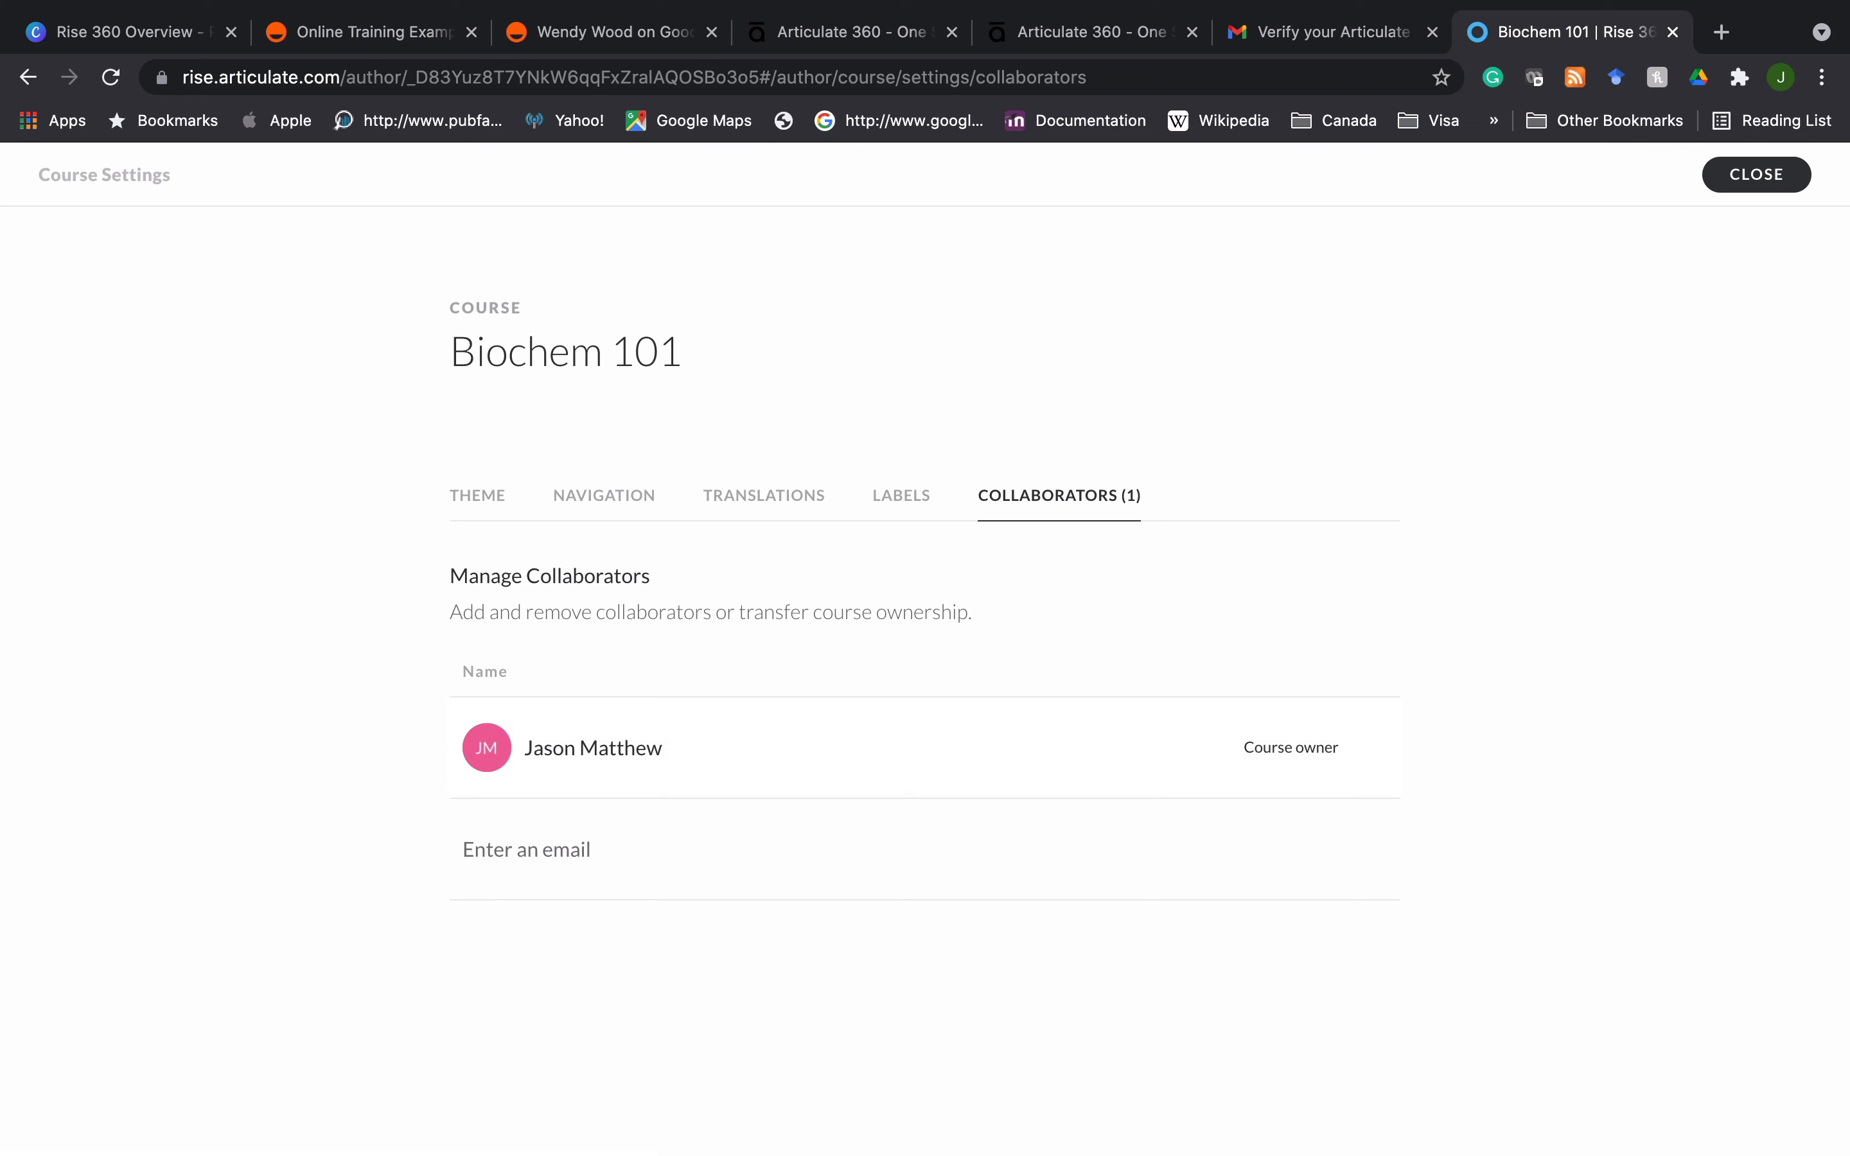
pyautogui.click(1750, 174)
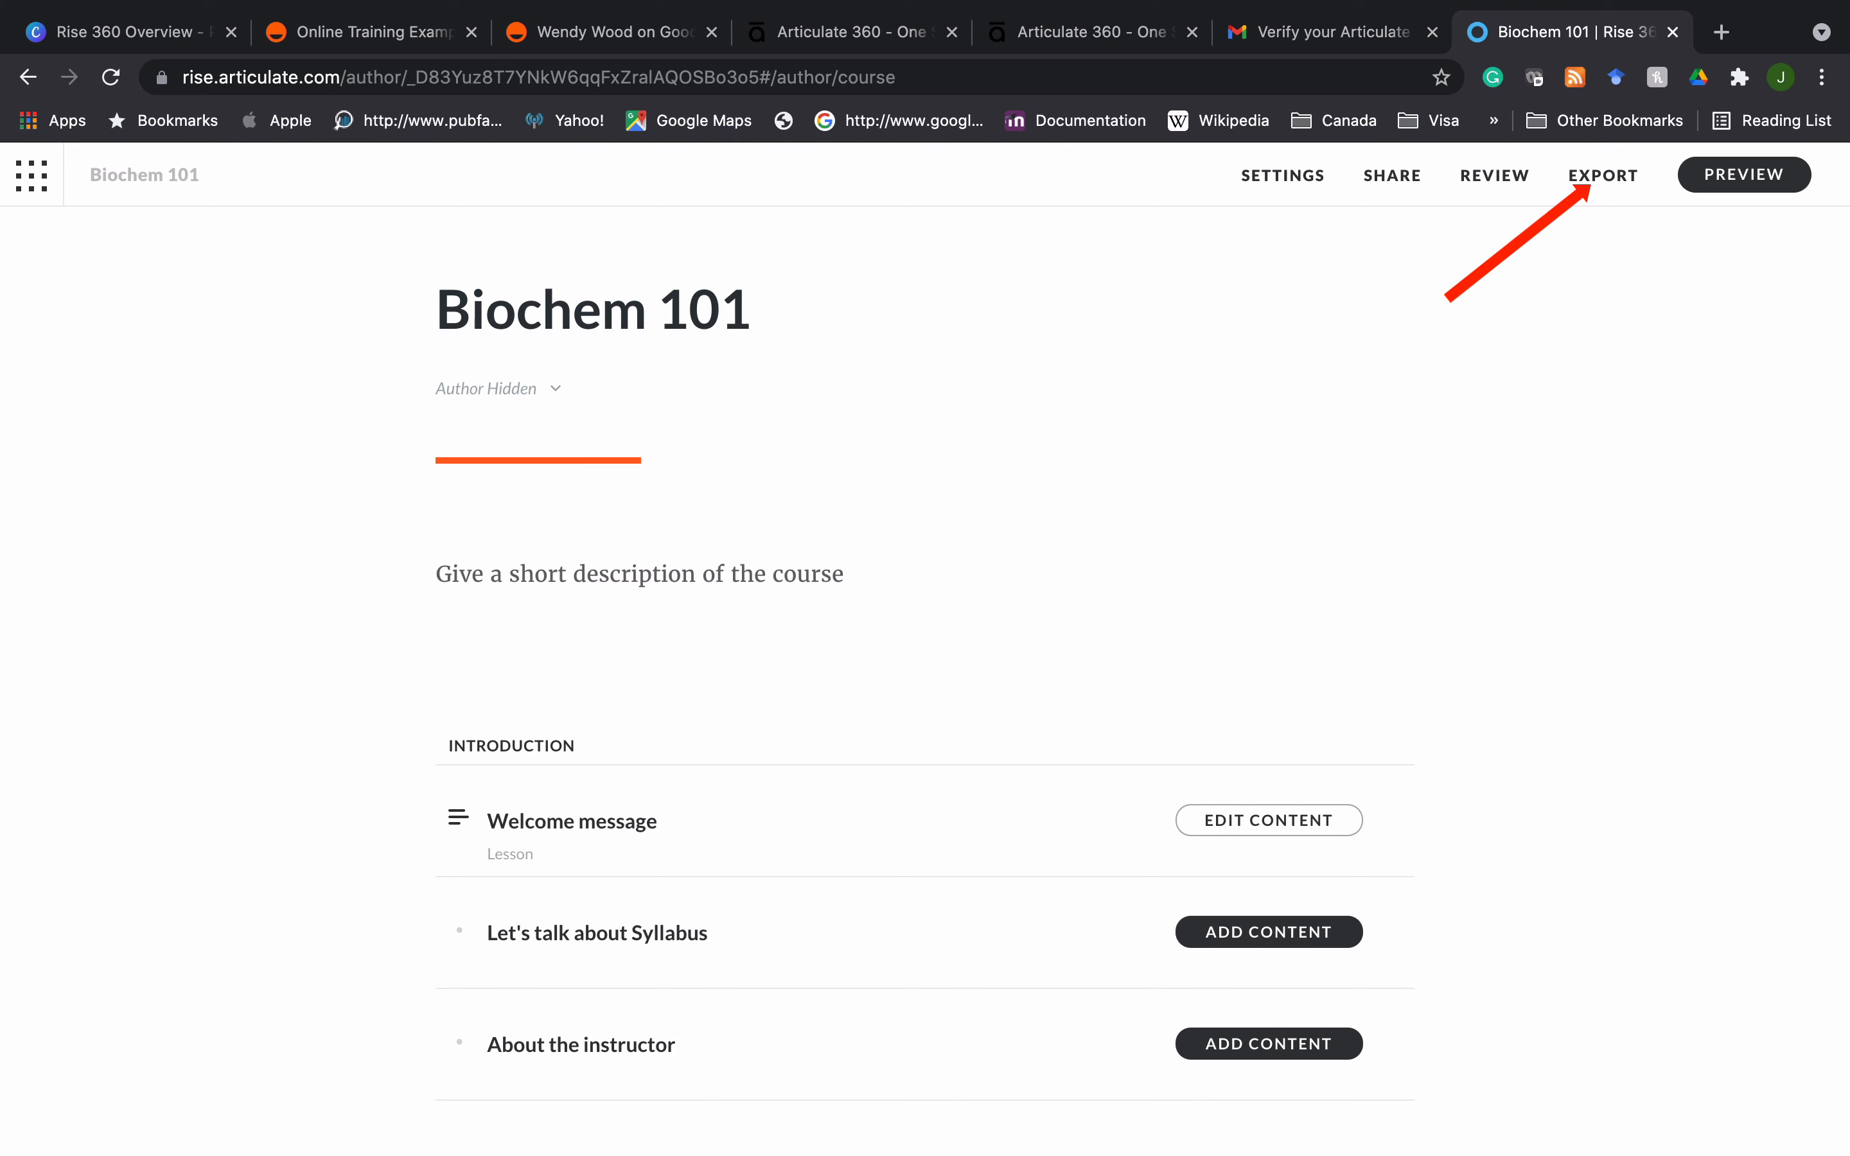
# - Open the export page for Biochem 101 and look through its export type, LMS, tracking and reporting options
pyautogui.click(1603, 176)
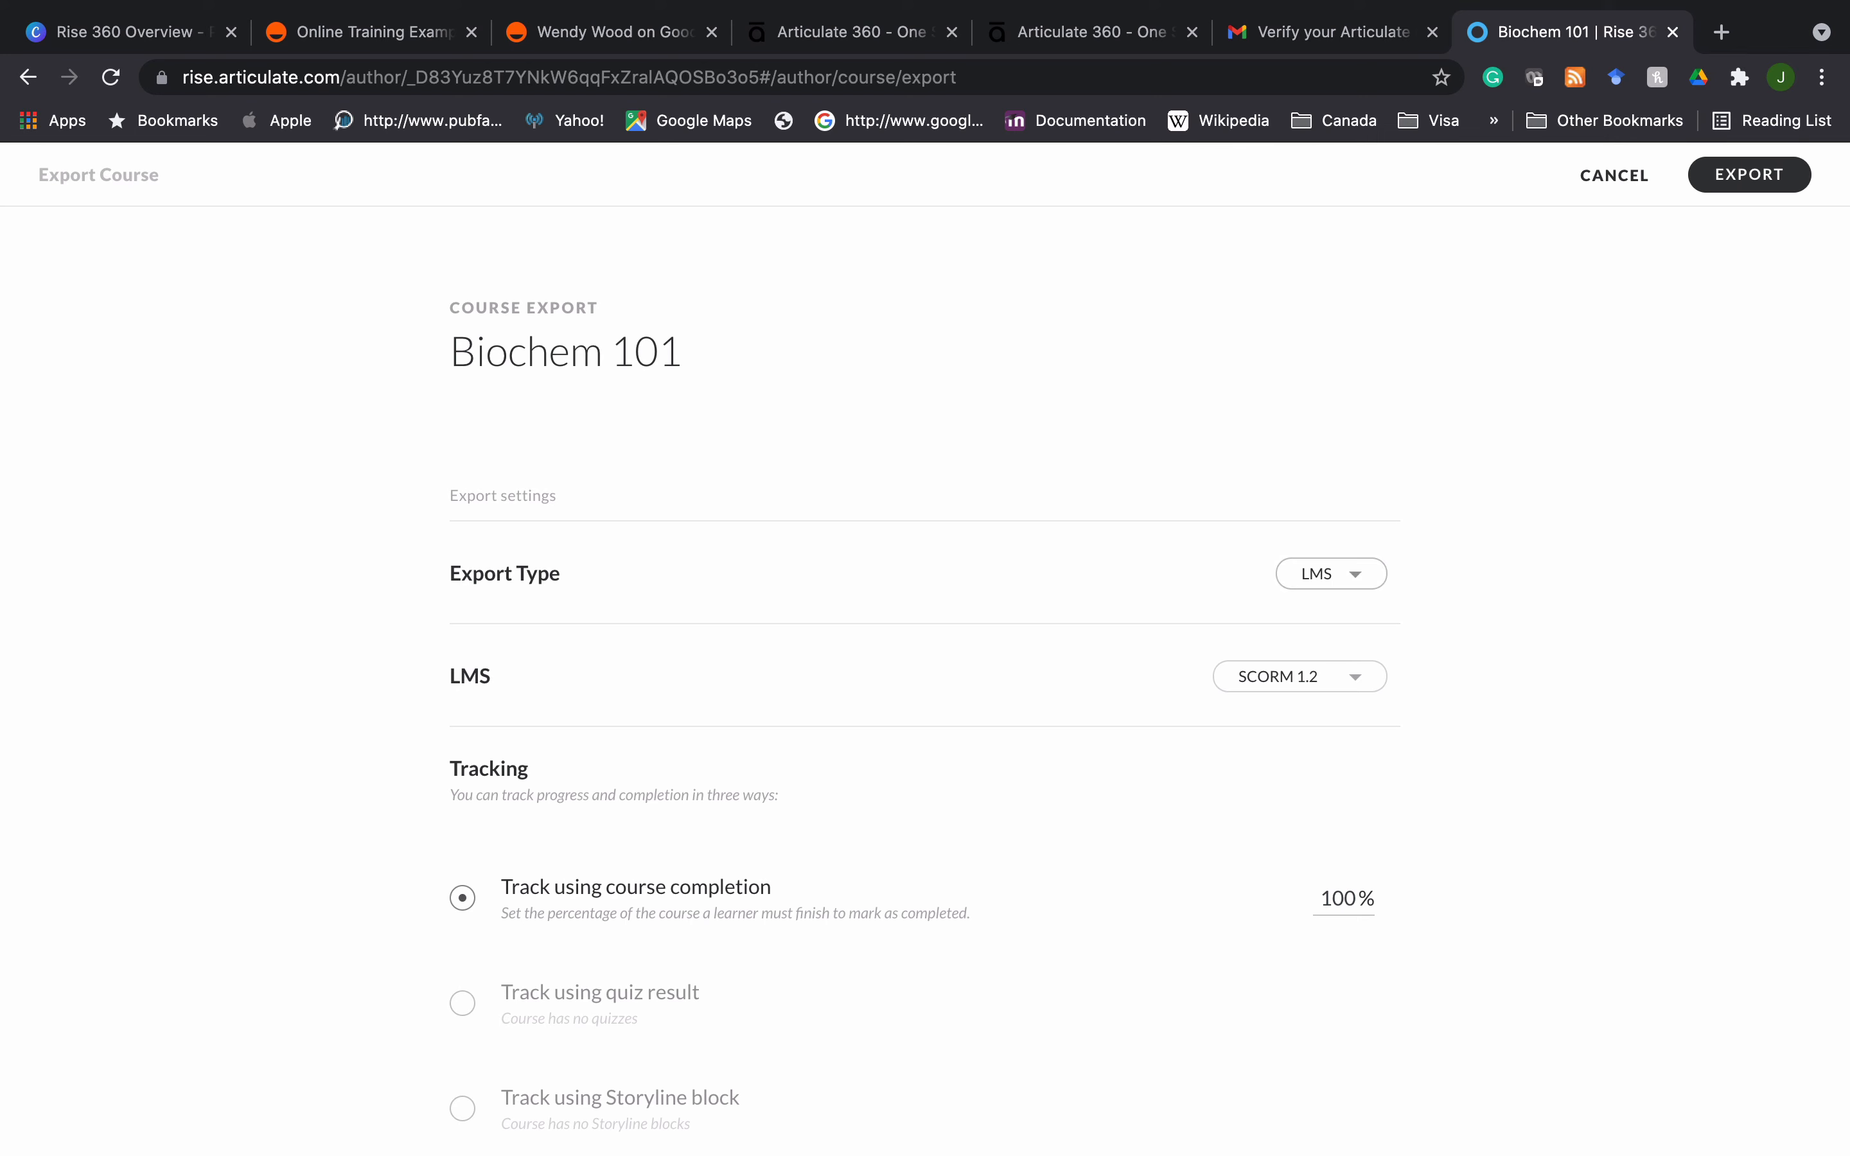
pyautogui.scroll(-3, 925, 681)
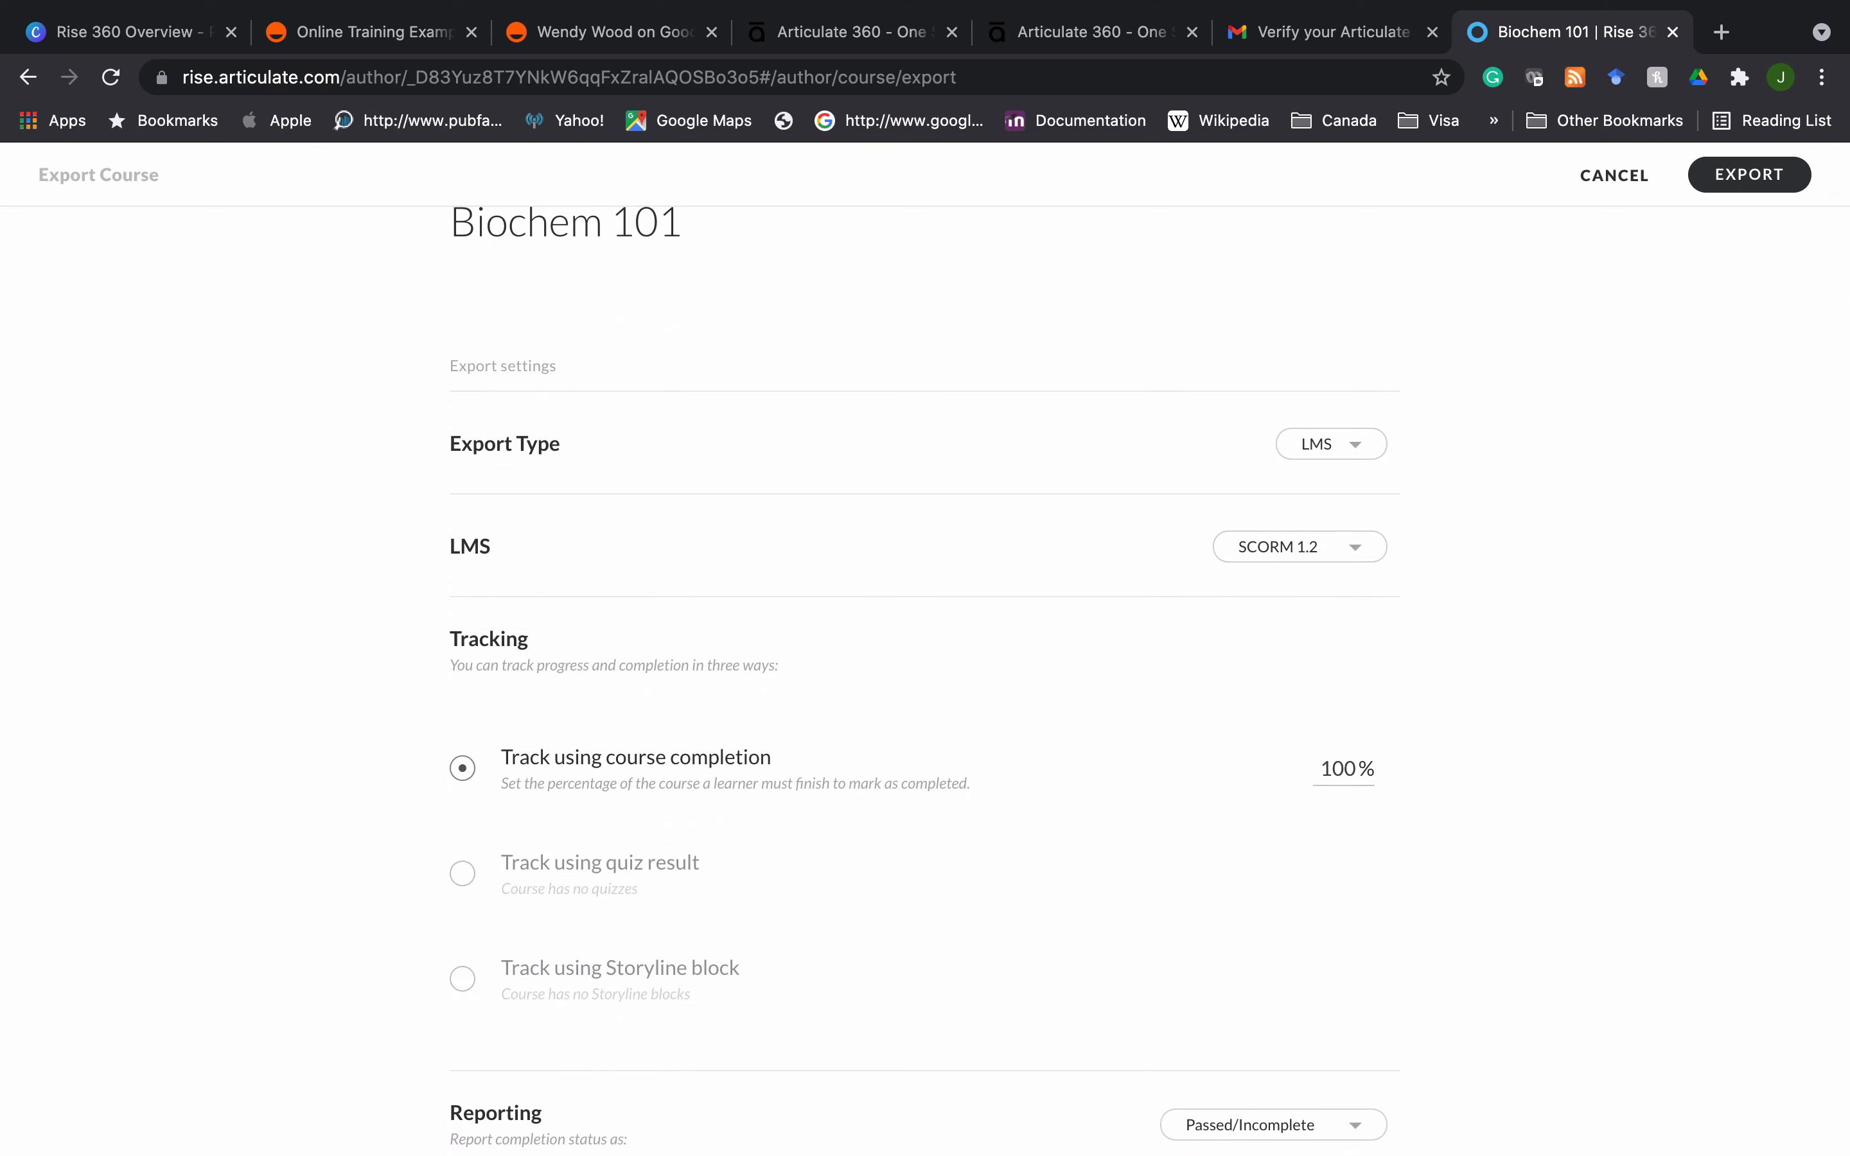
pyautogui.scroll(-4, 925, 681)
pyautogui.scroll(6, 925, 681)
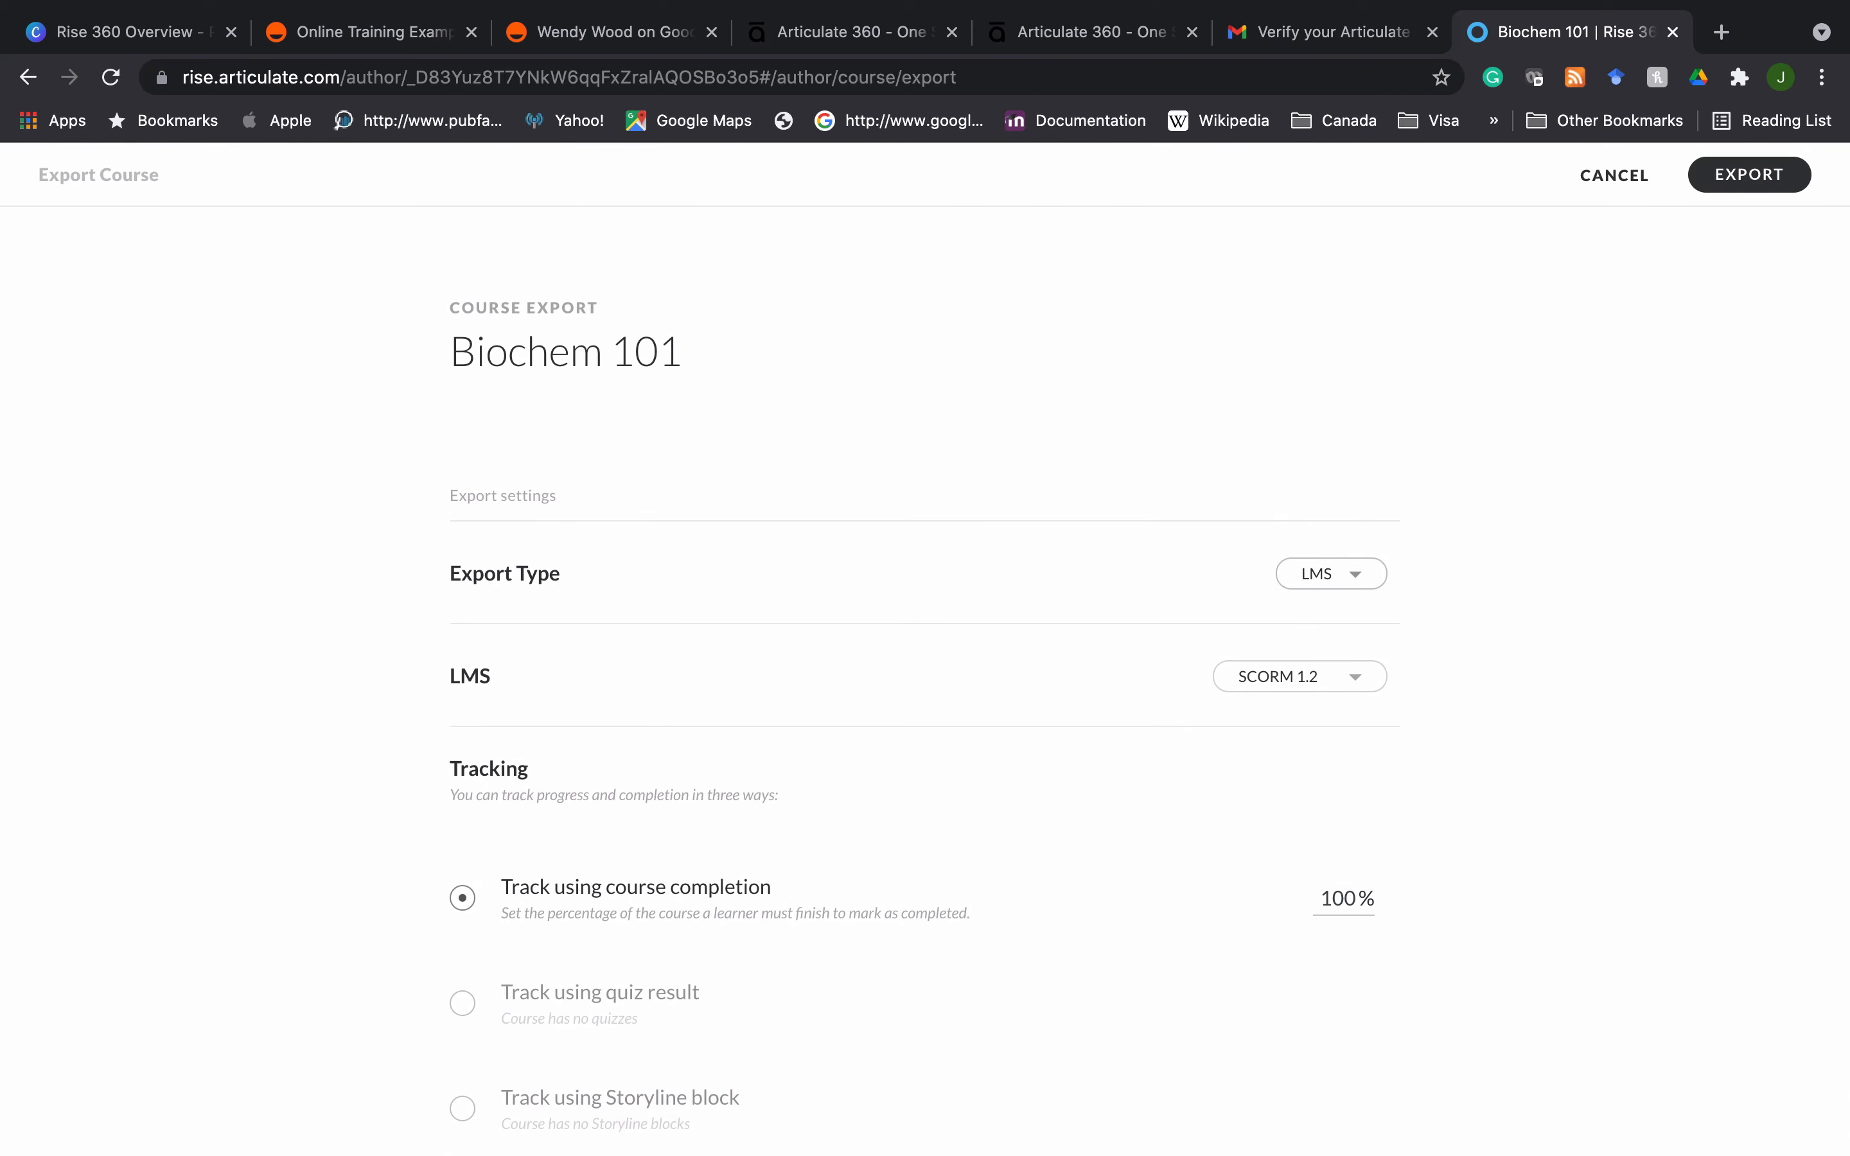
# - Check the available export types for Biochem 101, then cancel the export and return to the course outline
pyautogui.click(1316, 573)
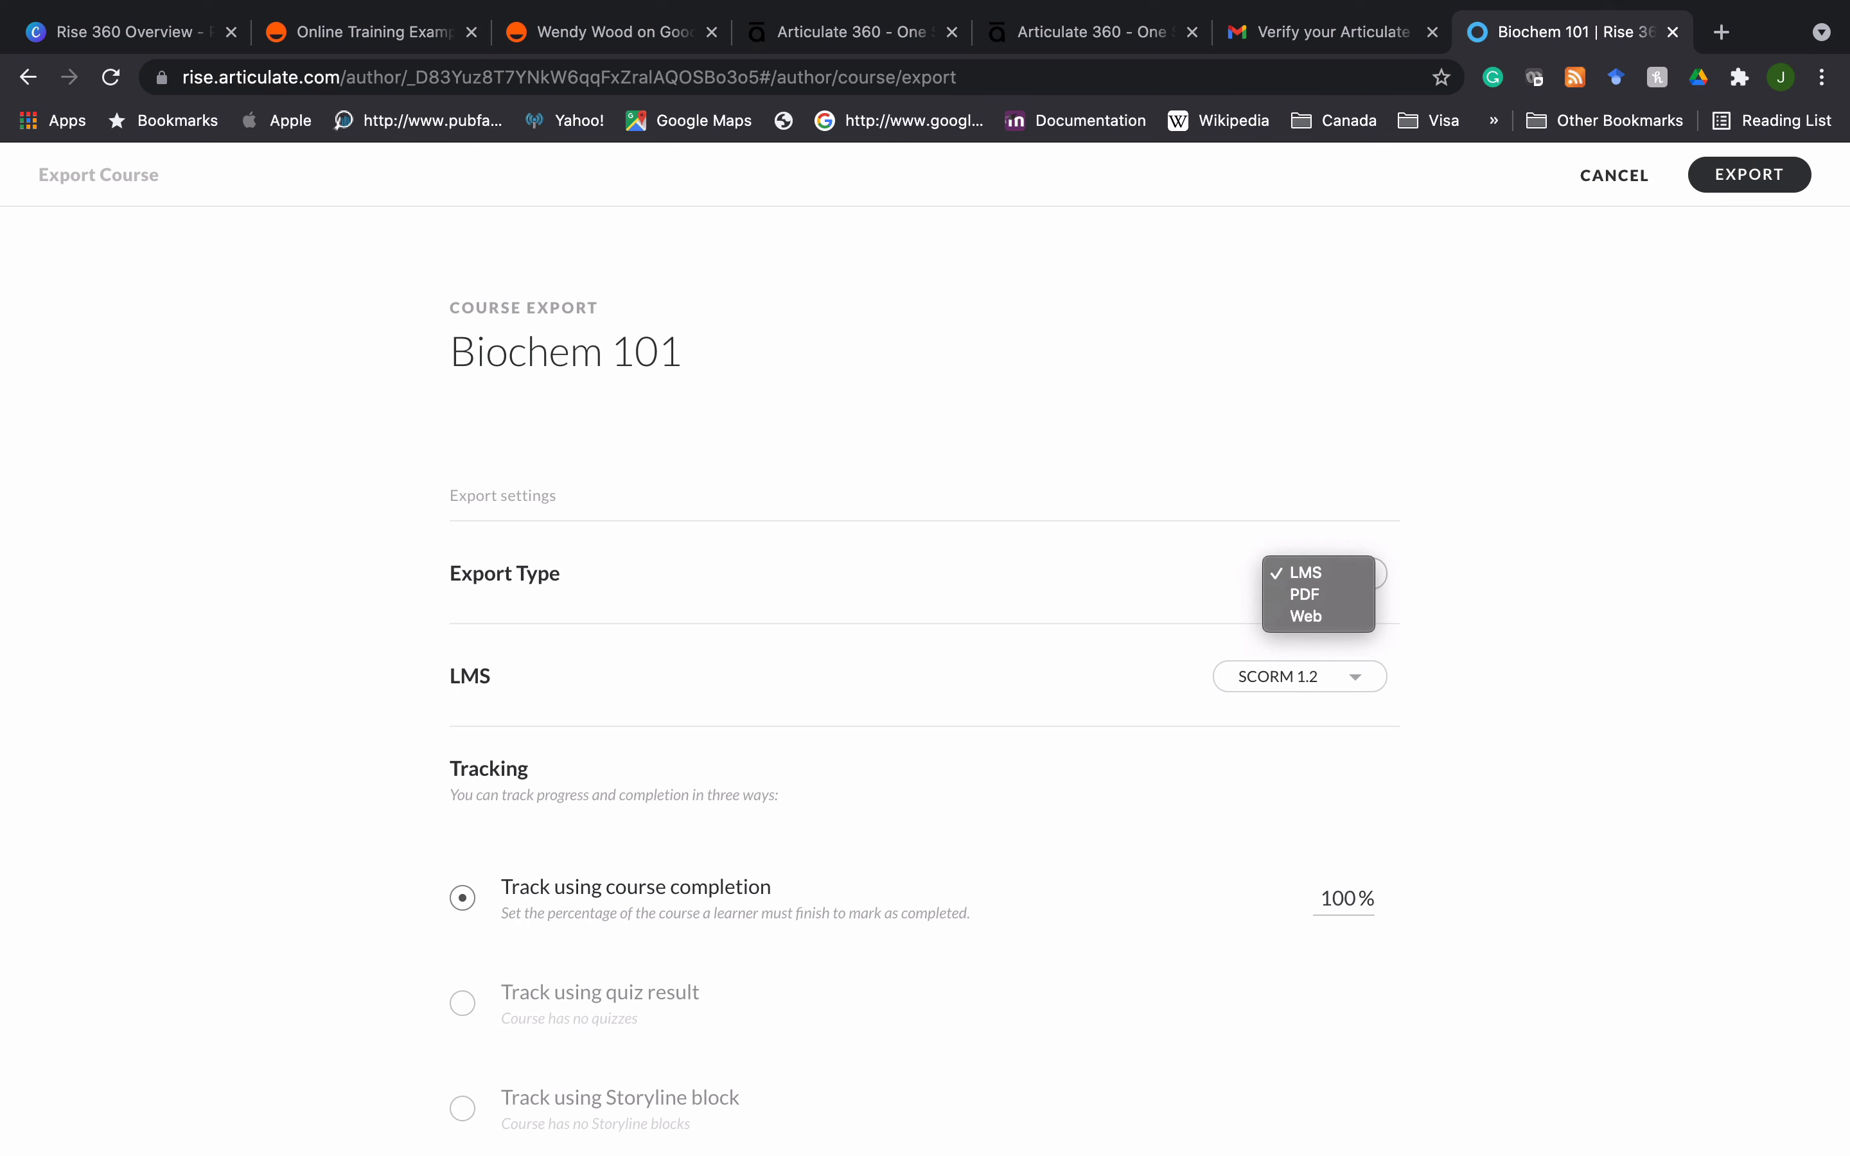
pyautogui.click(1611, 177)
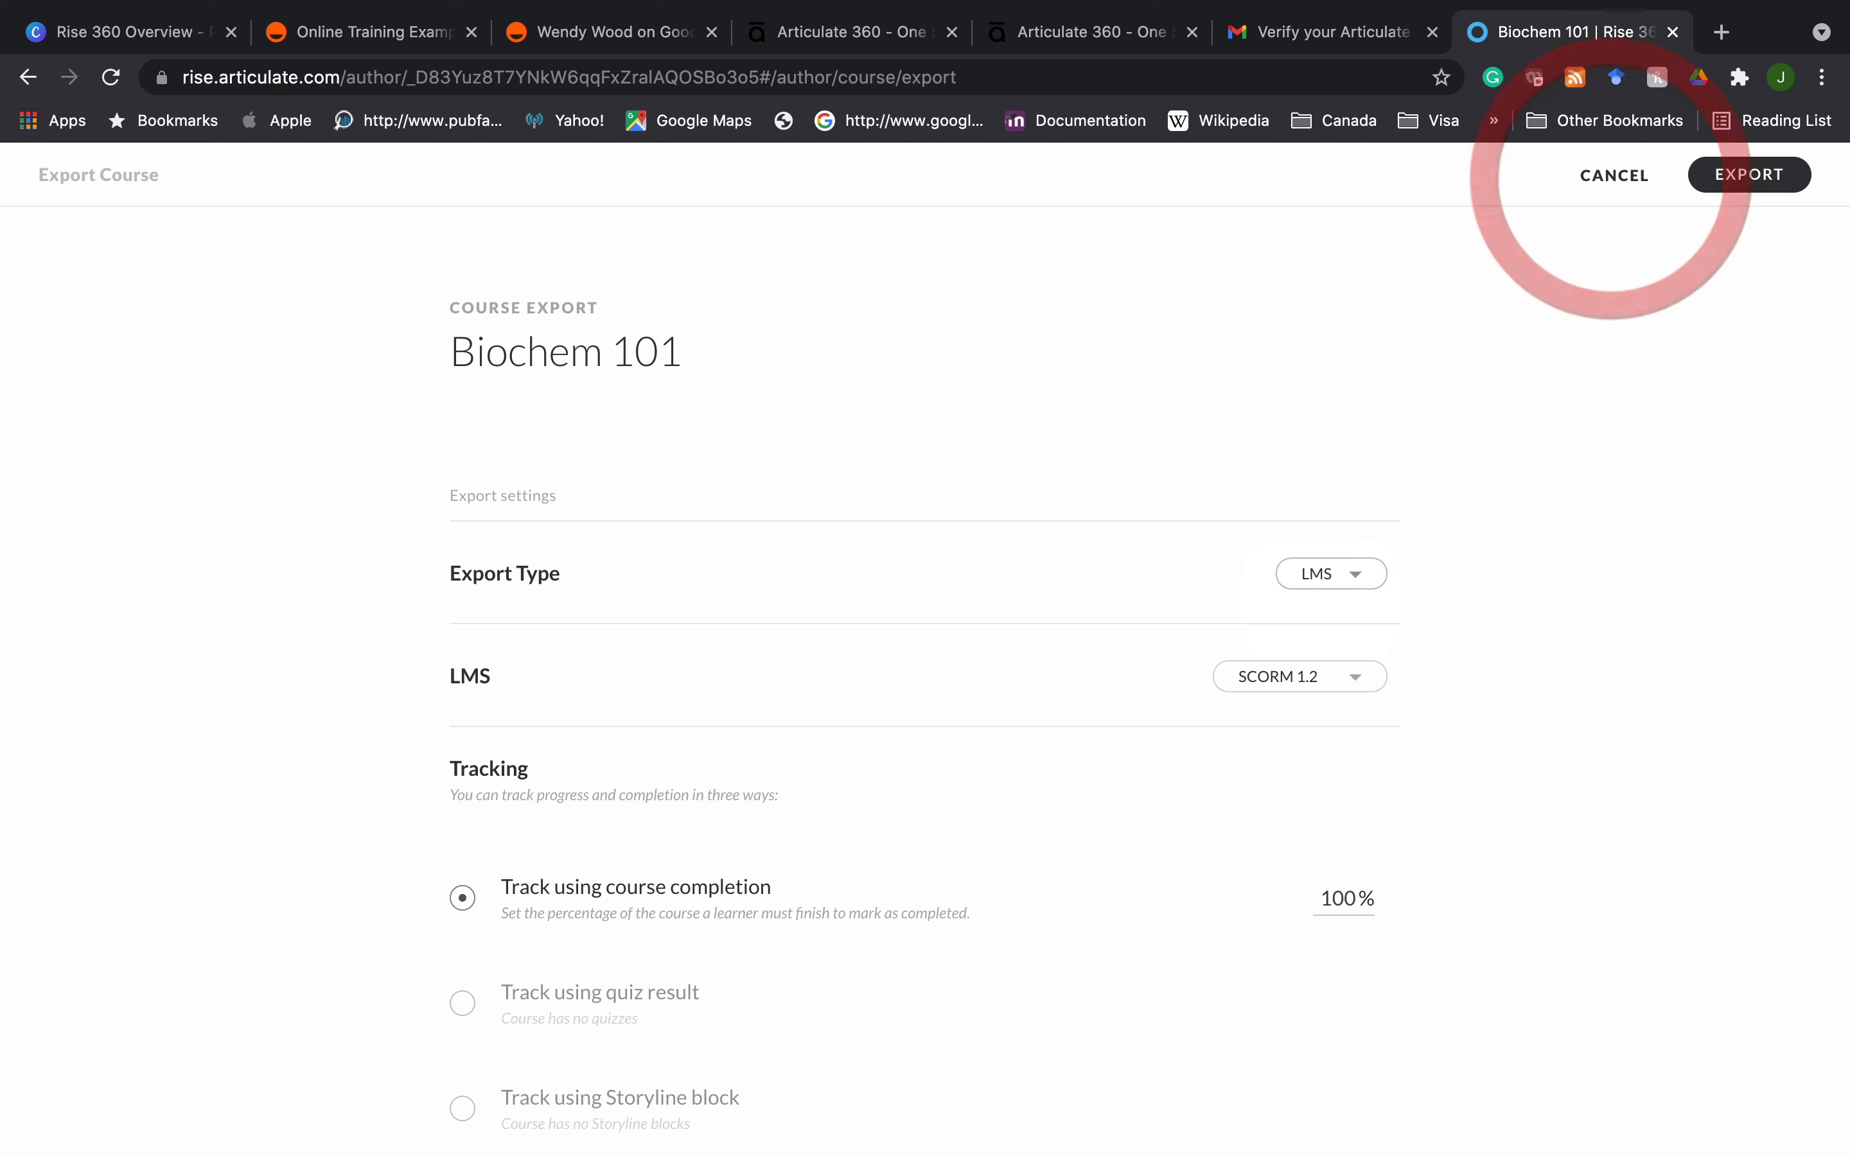
pyautogui.click(1611, 177)
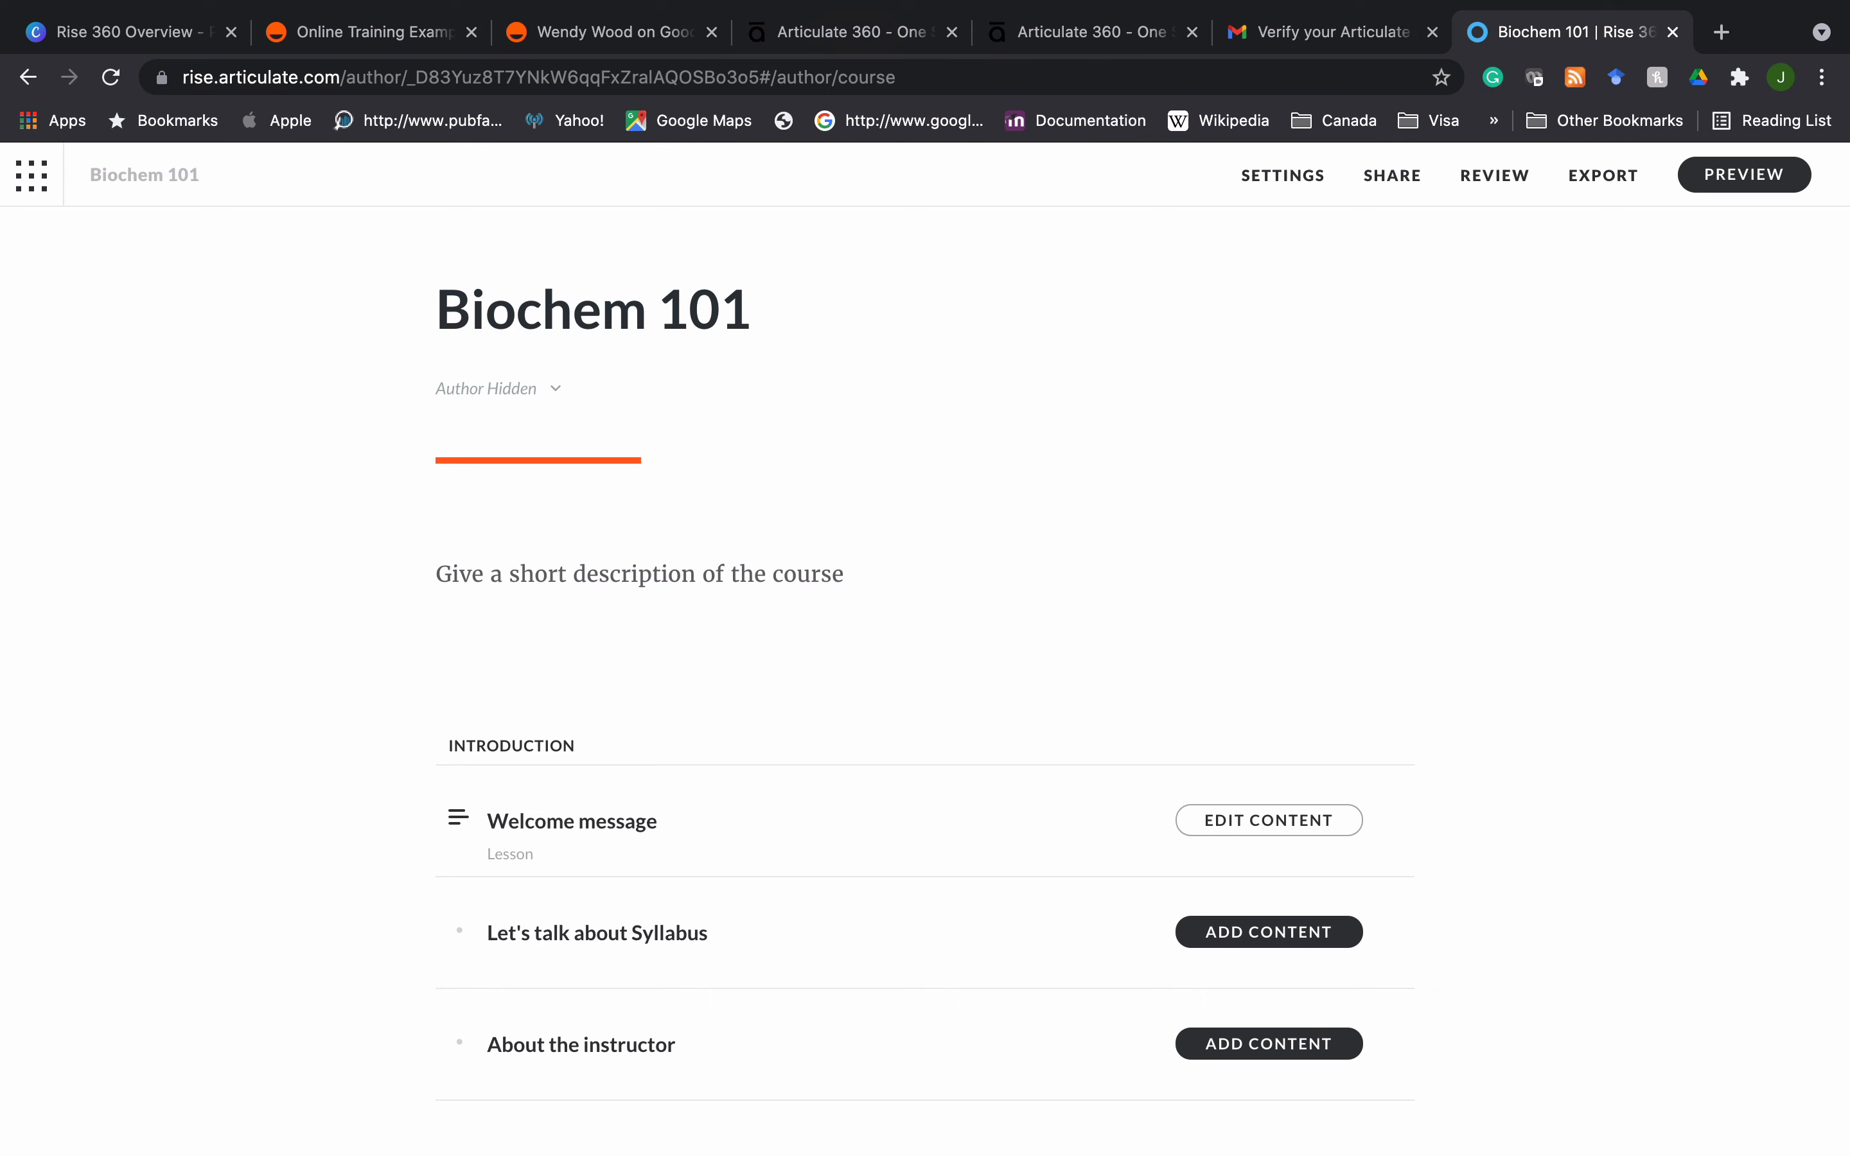
# - Switch to the Articulate 360 website and review its pricing for companies and for academic customers
pyautogui.click(799, 35)
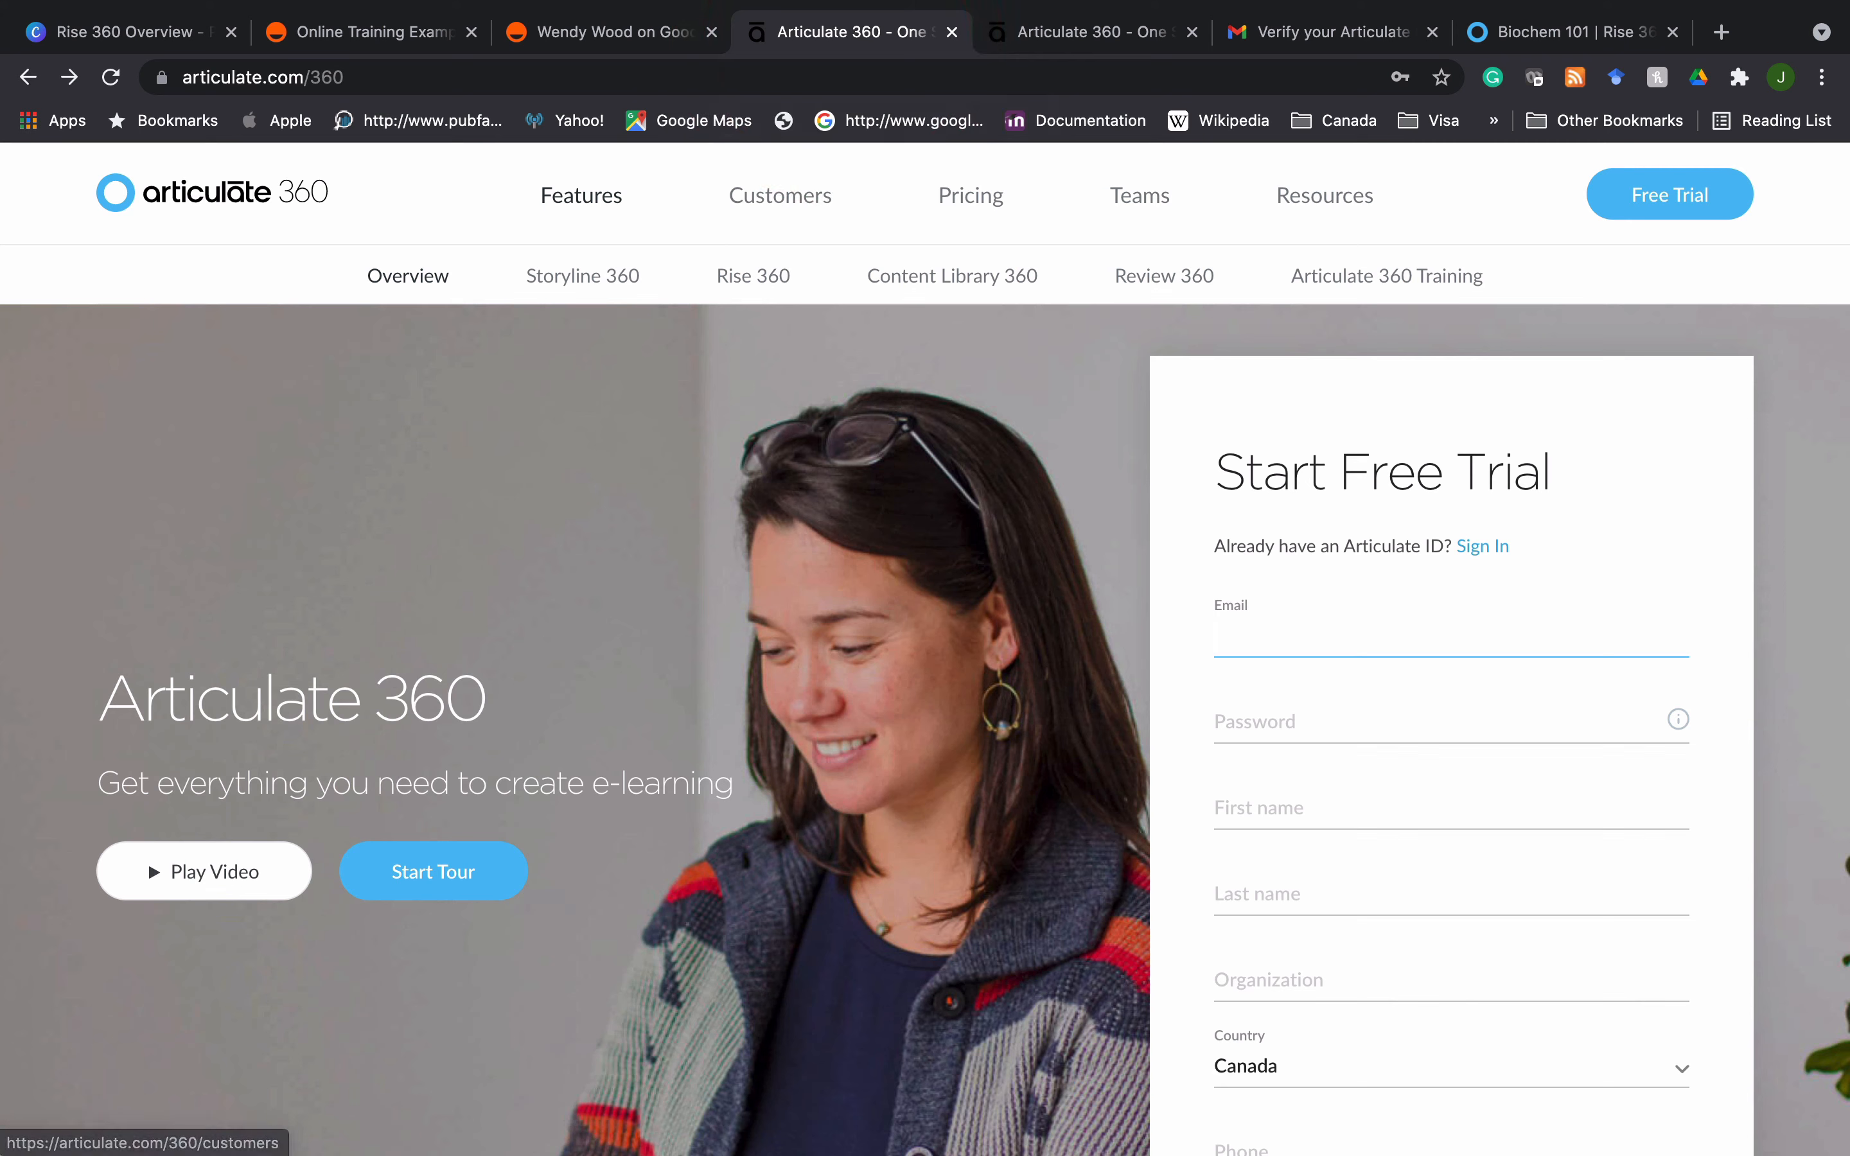
pyautogui.click(970, 195)
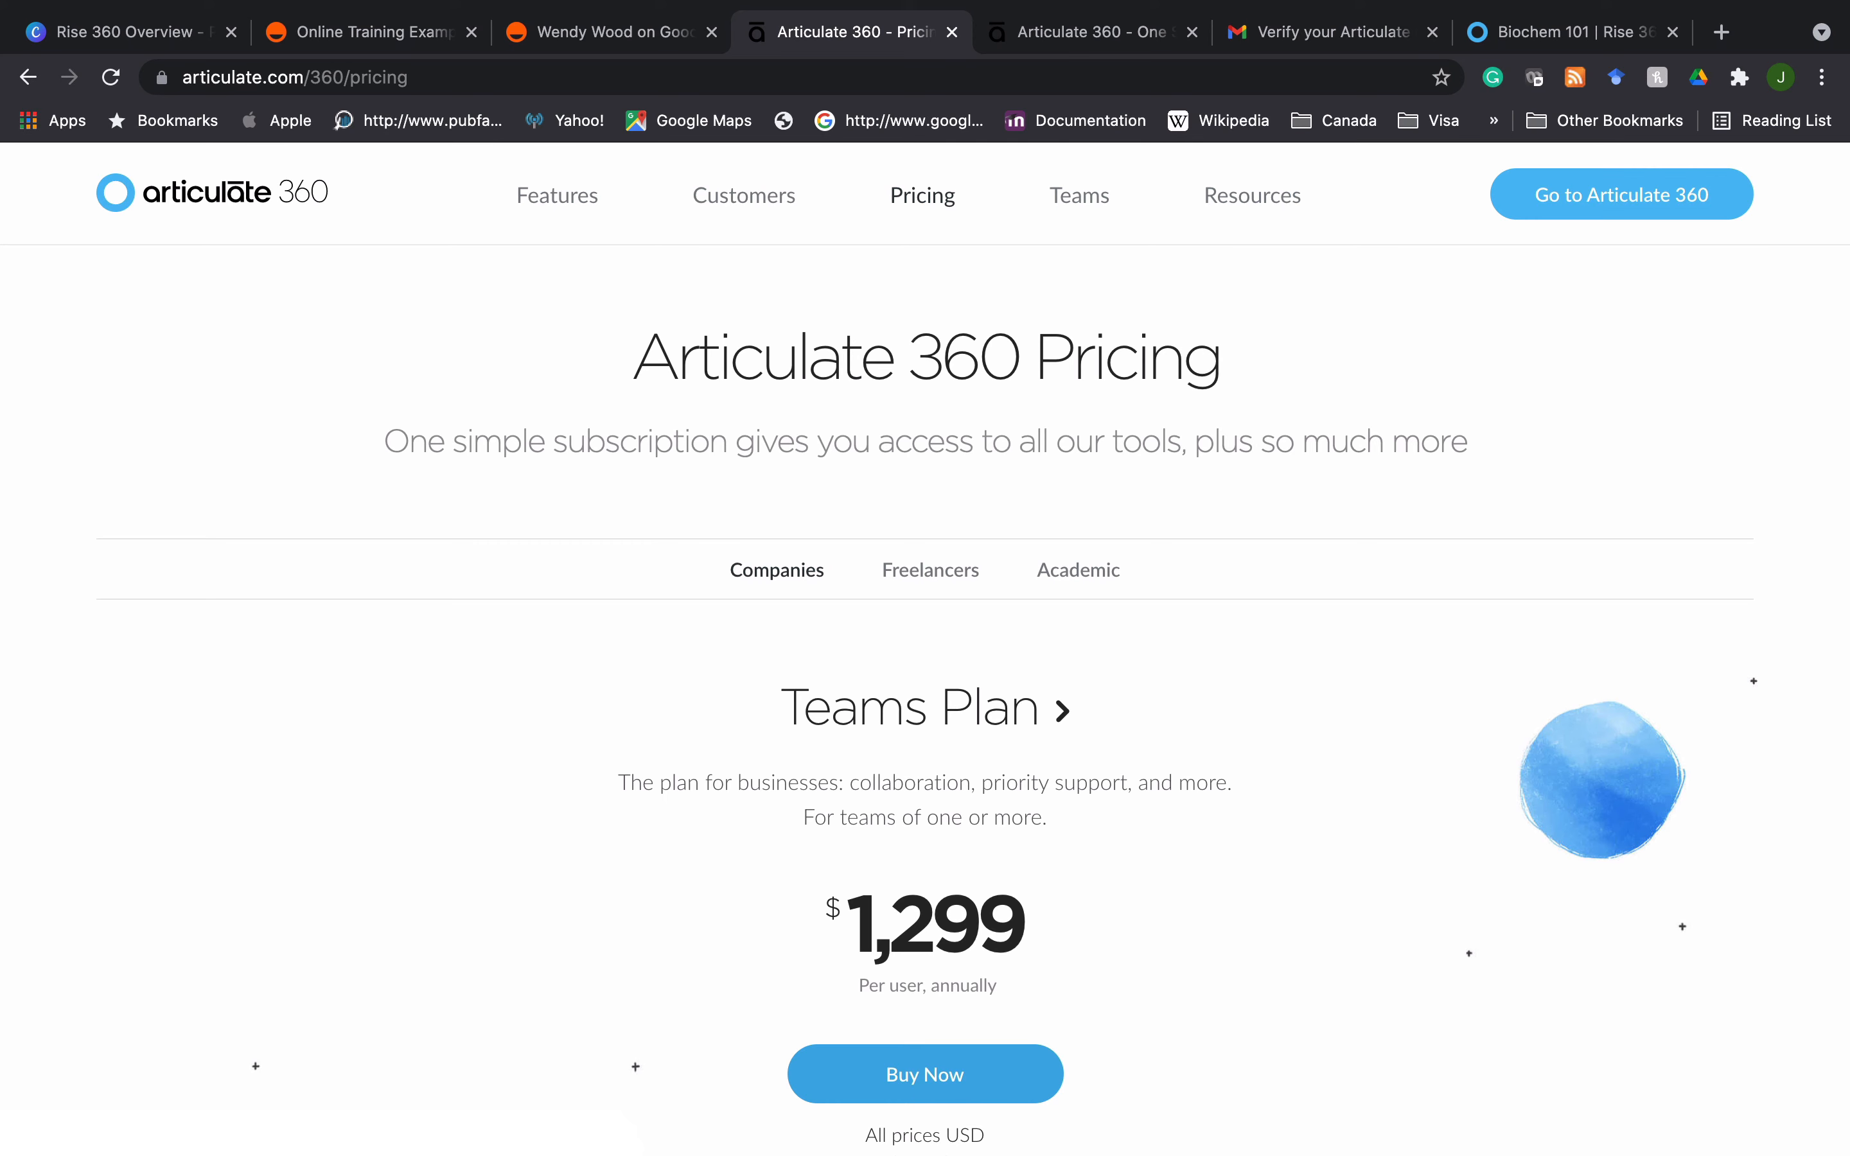
pyautogui.scroll(-5, 925, 687)
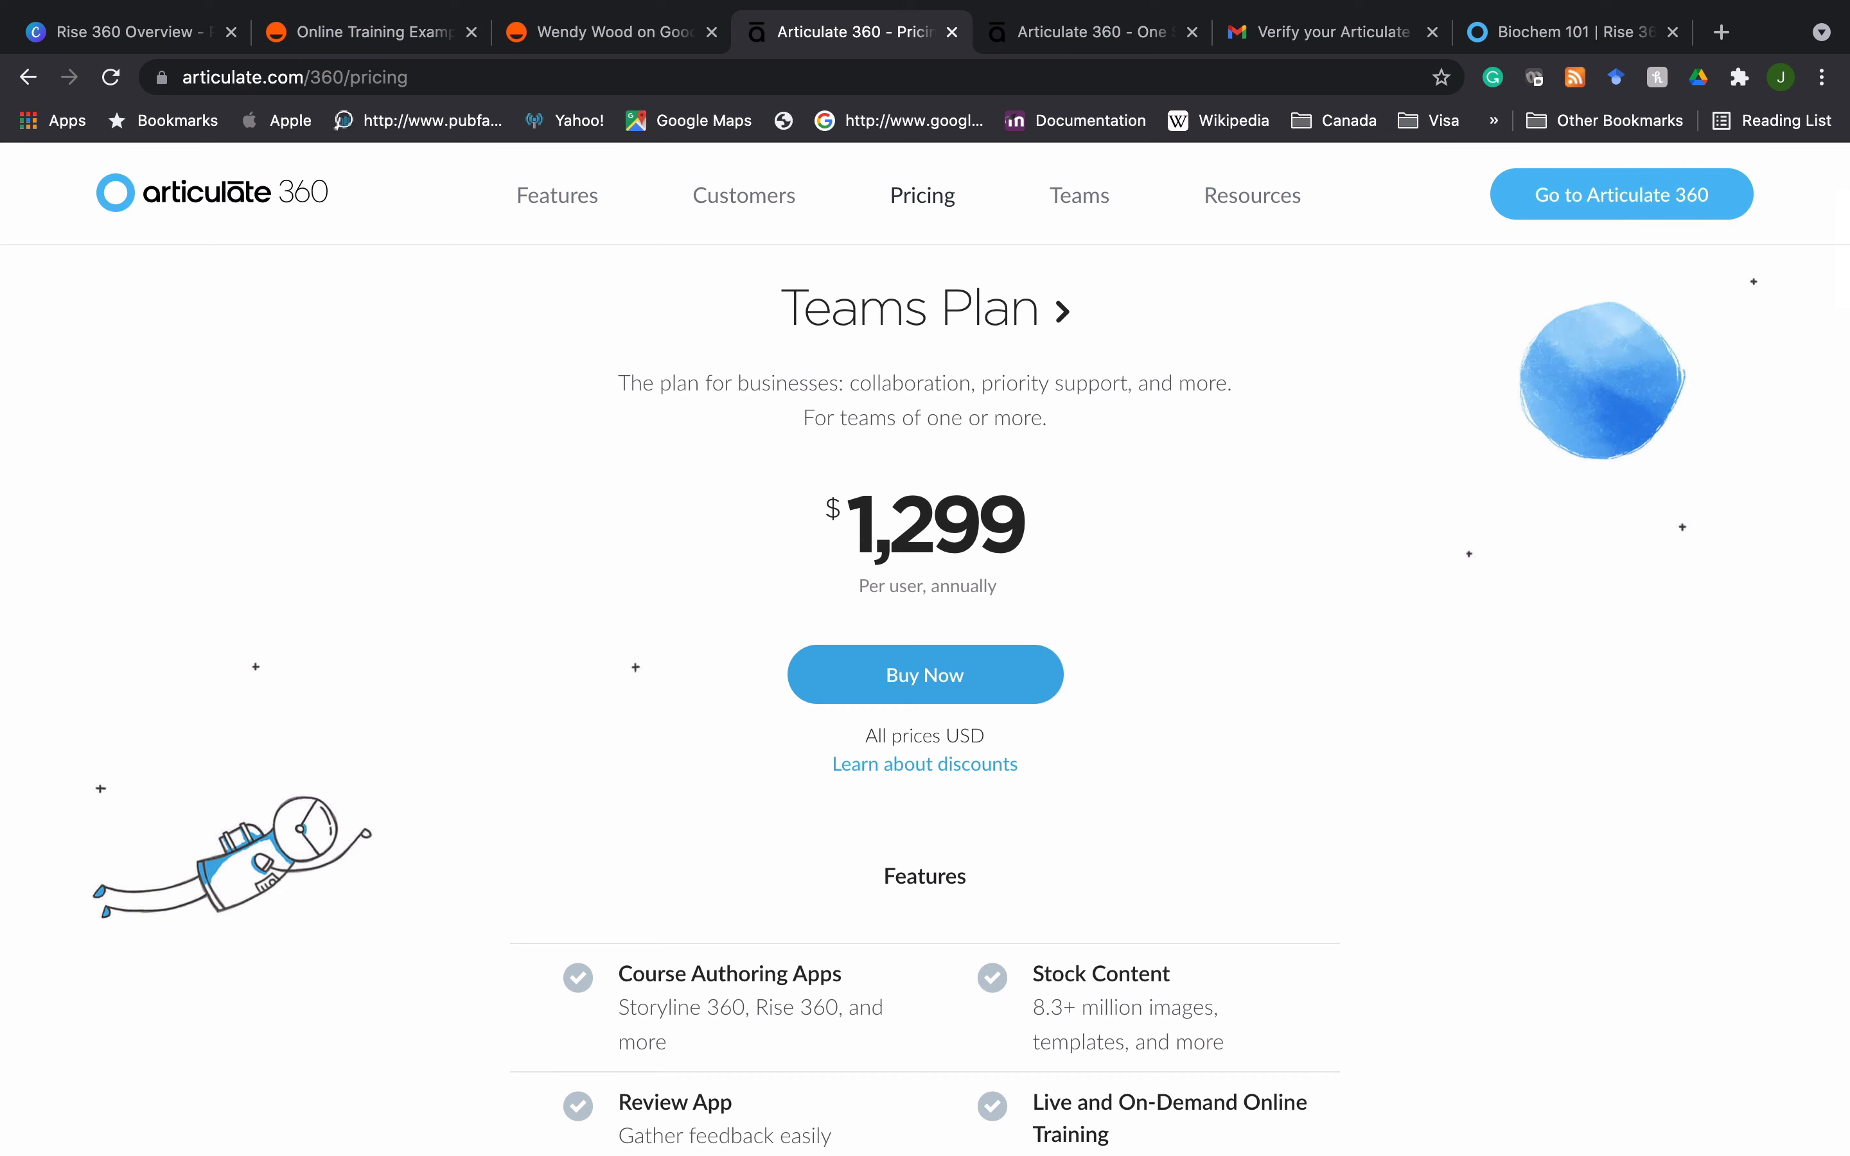
pyautogui.scroll(5, 924, 687)
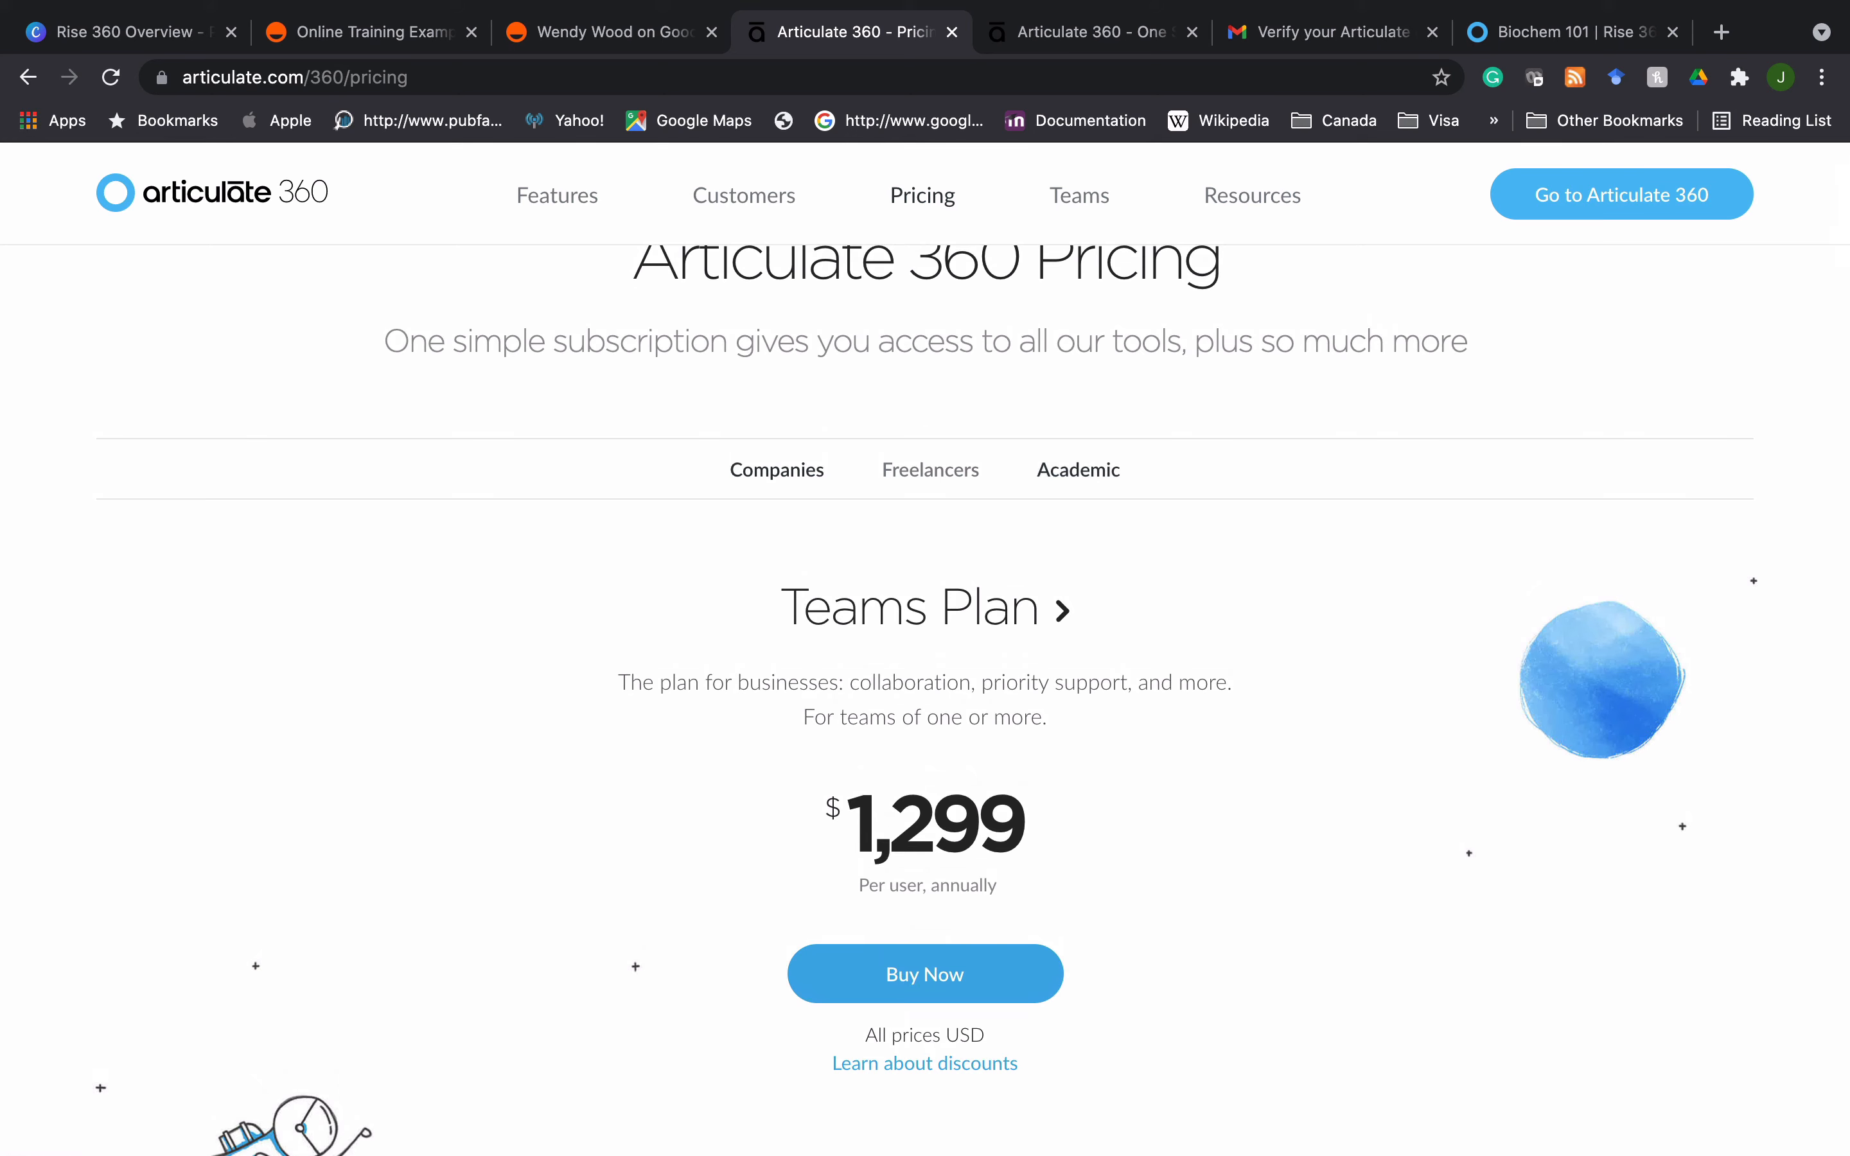
pyautogui.click(1063, 469)
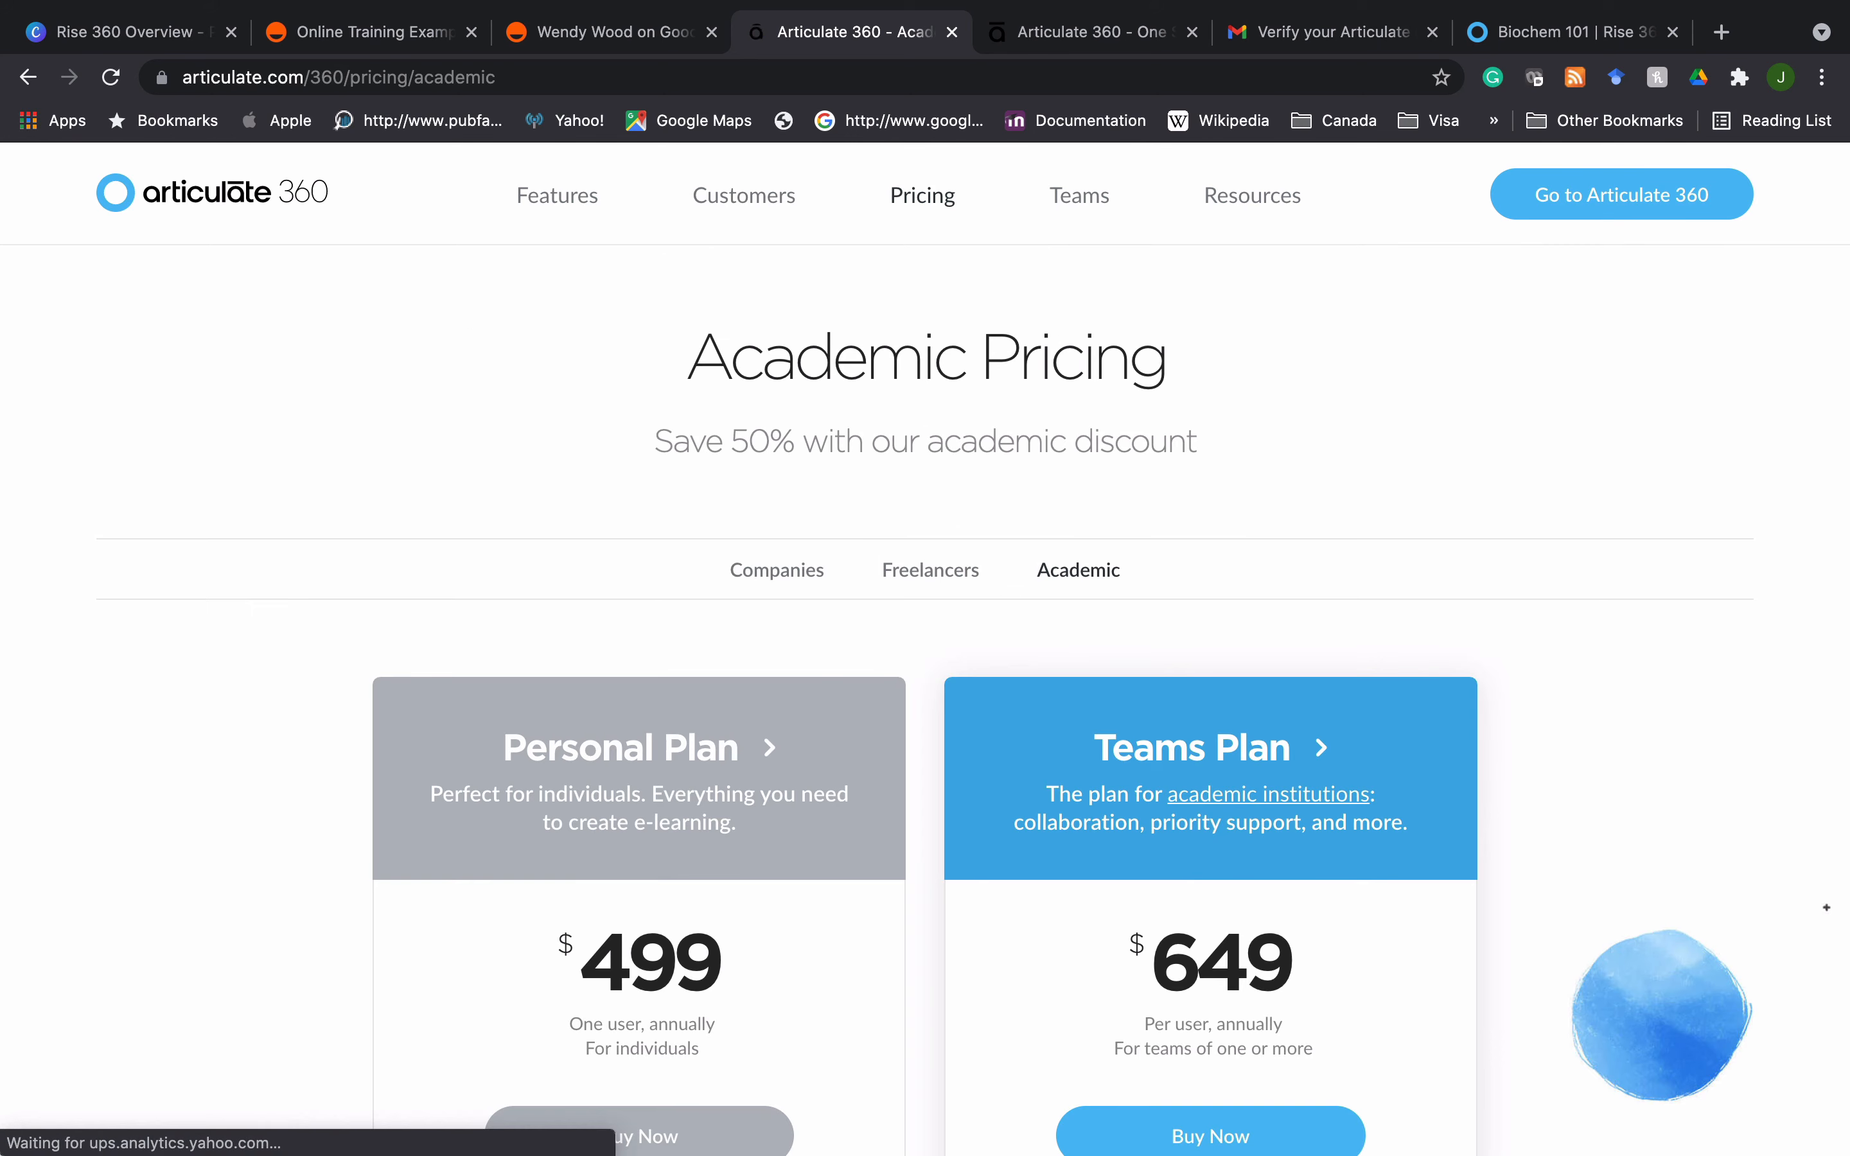